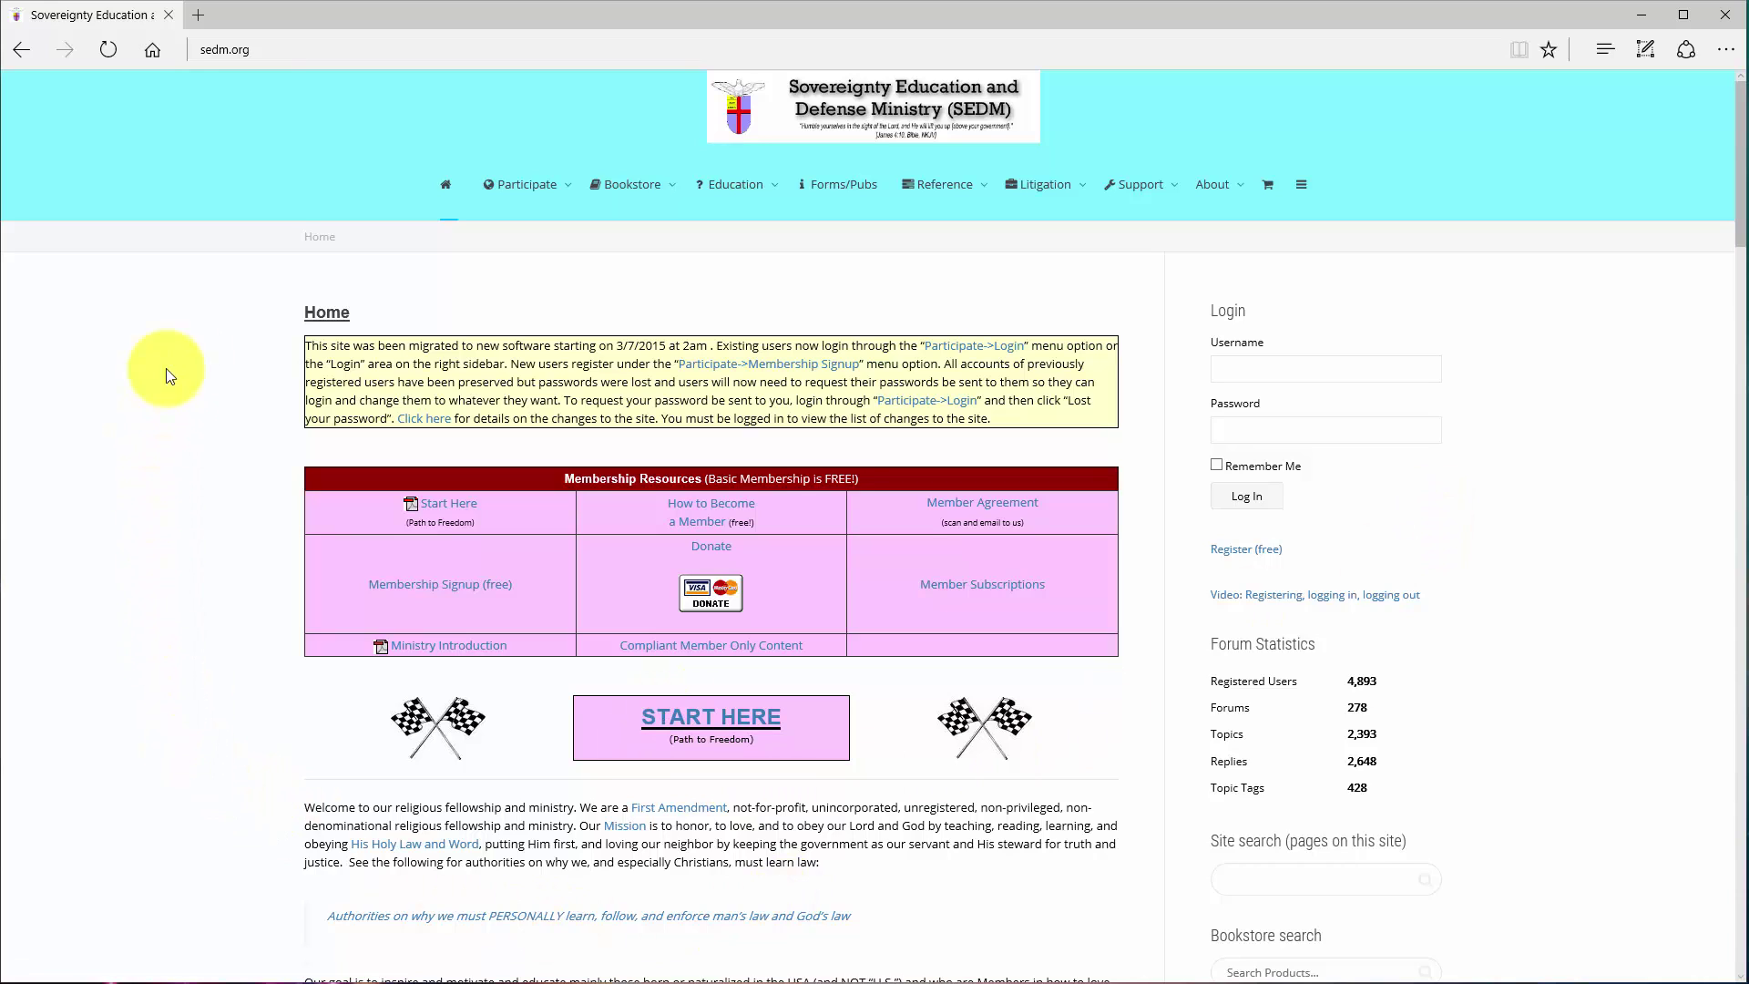
Examine the site's login options: the Participate login entry, the expandable account links and the home page login form.
{"action": "mouse_move", "coordinate": [518, 196]}
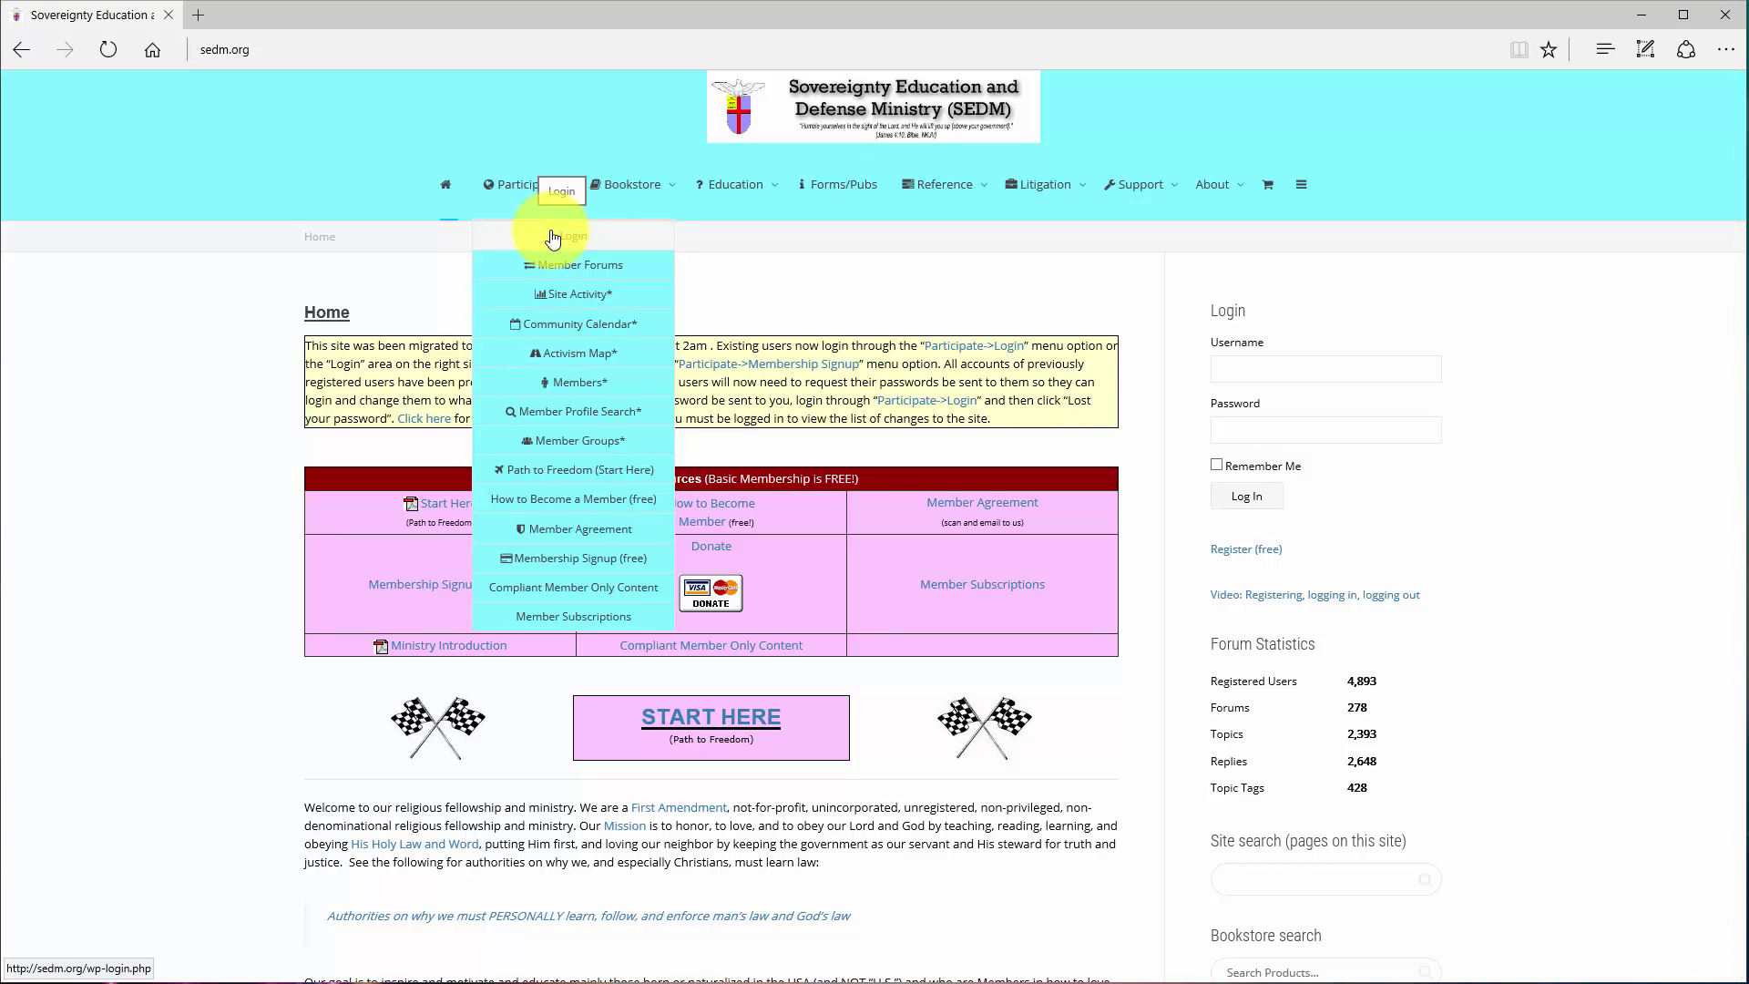
{"action": "left_click", "coordinate": [1302, 187]}
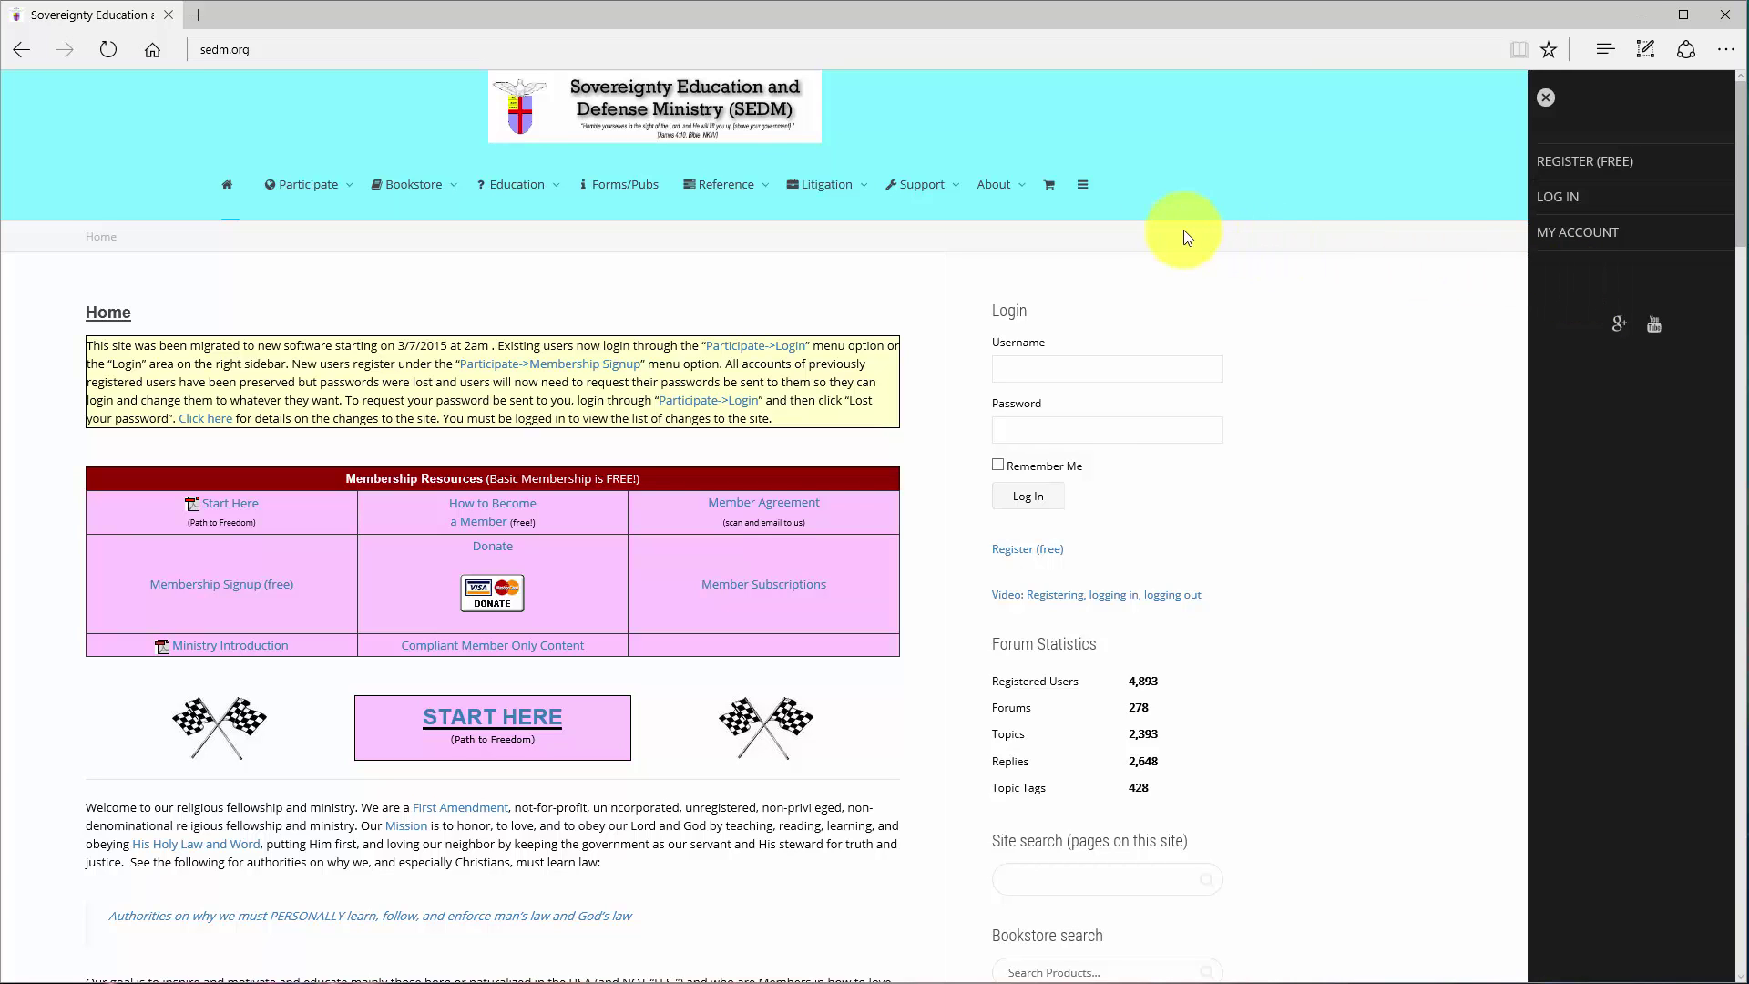
{"action": "left_click", "coordinate": [1089, 189]}
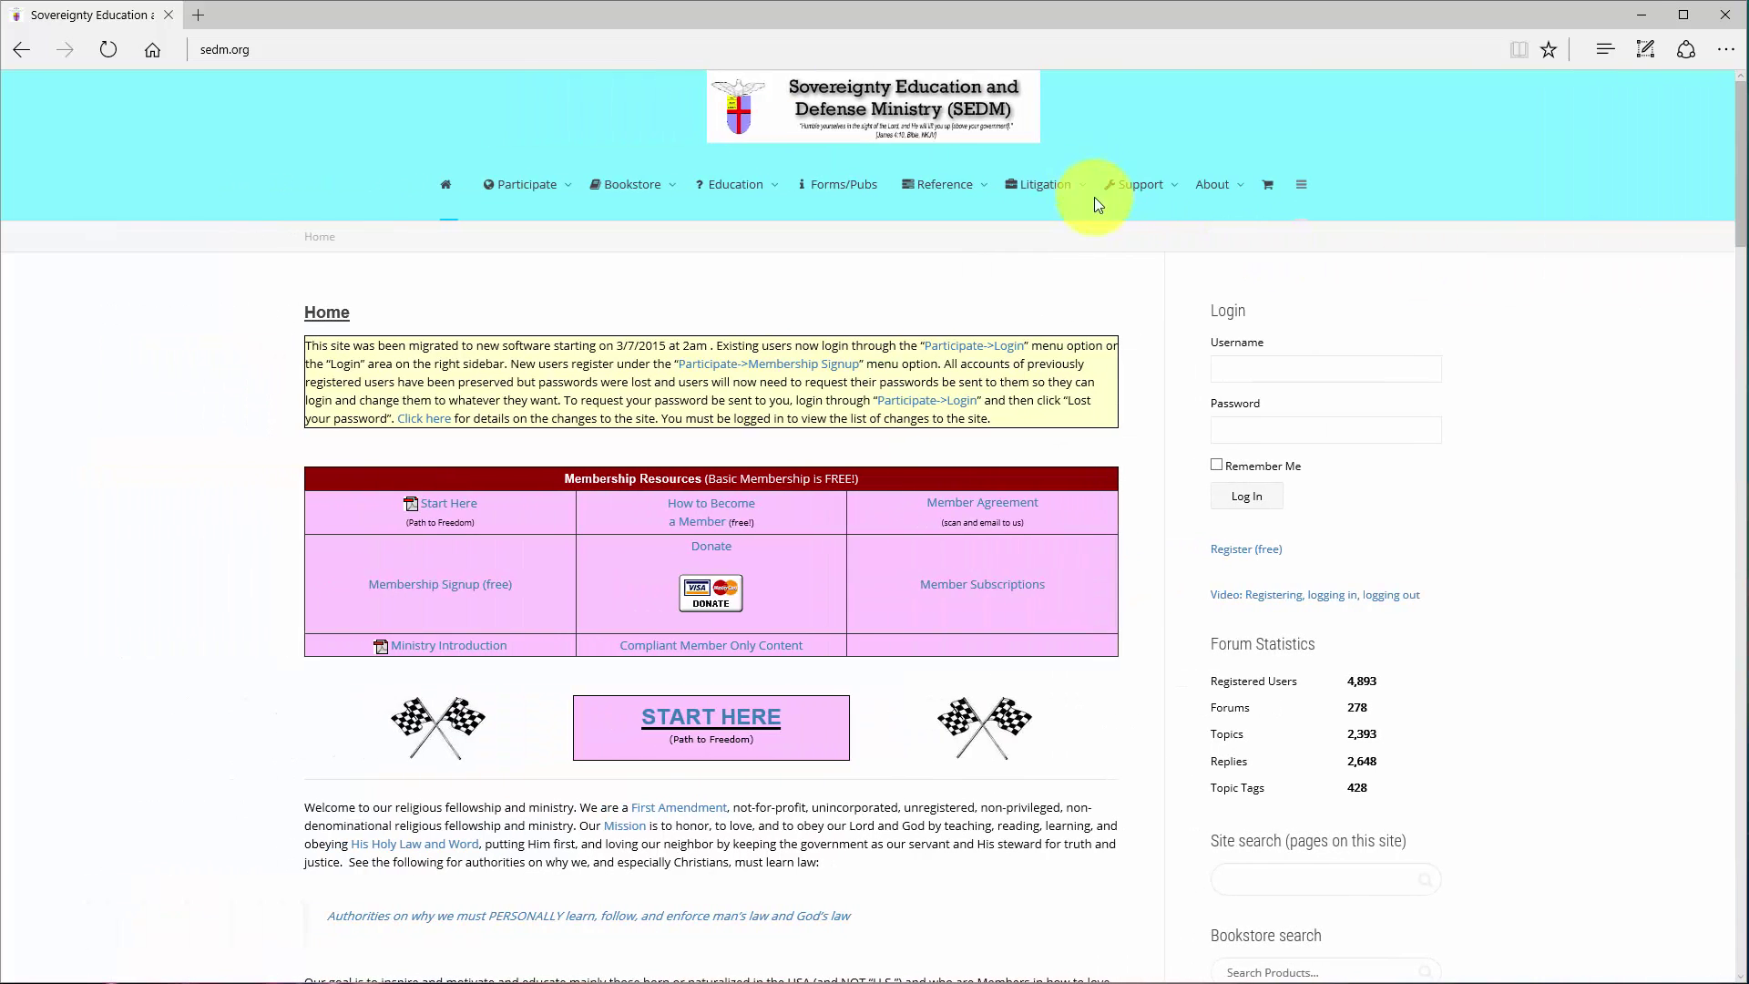
{"action": "mouse_move", "coordinate": [1260, 356]}
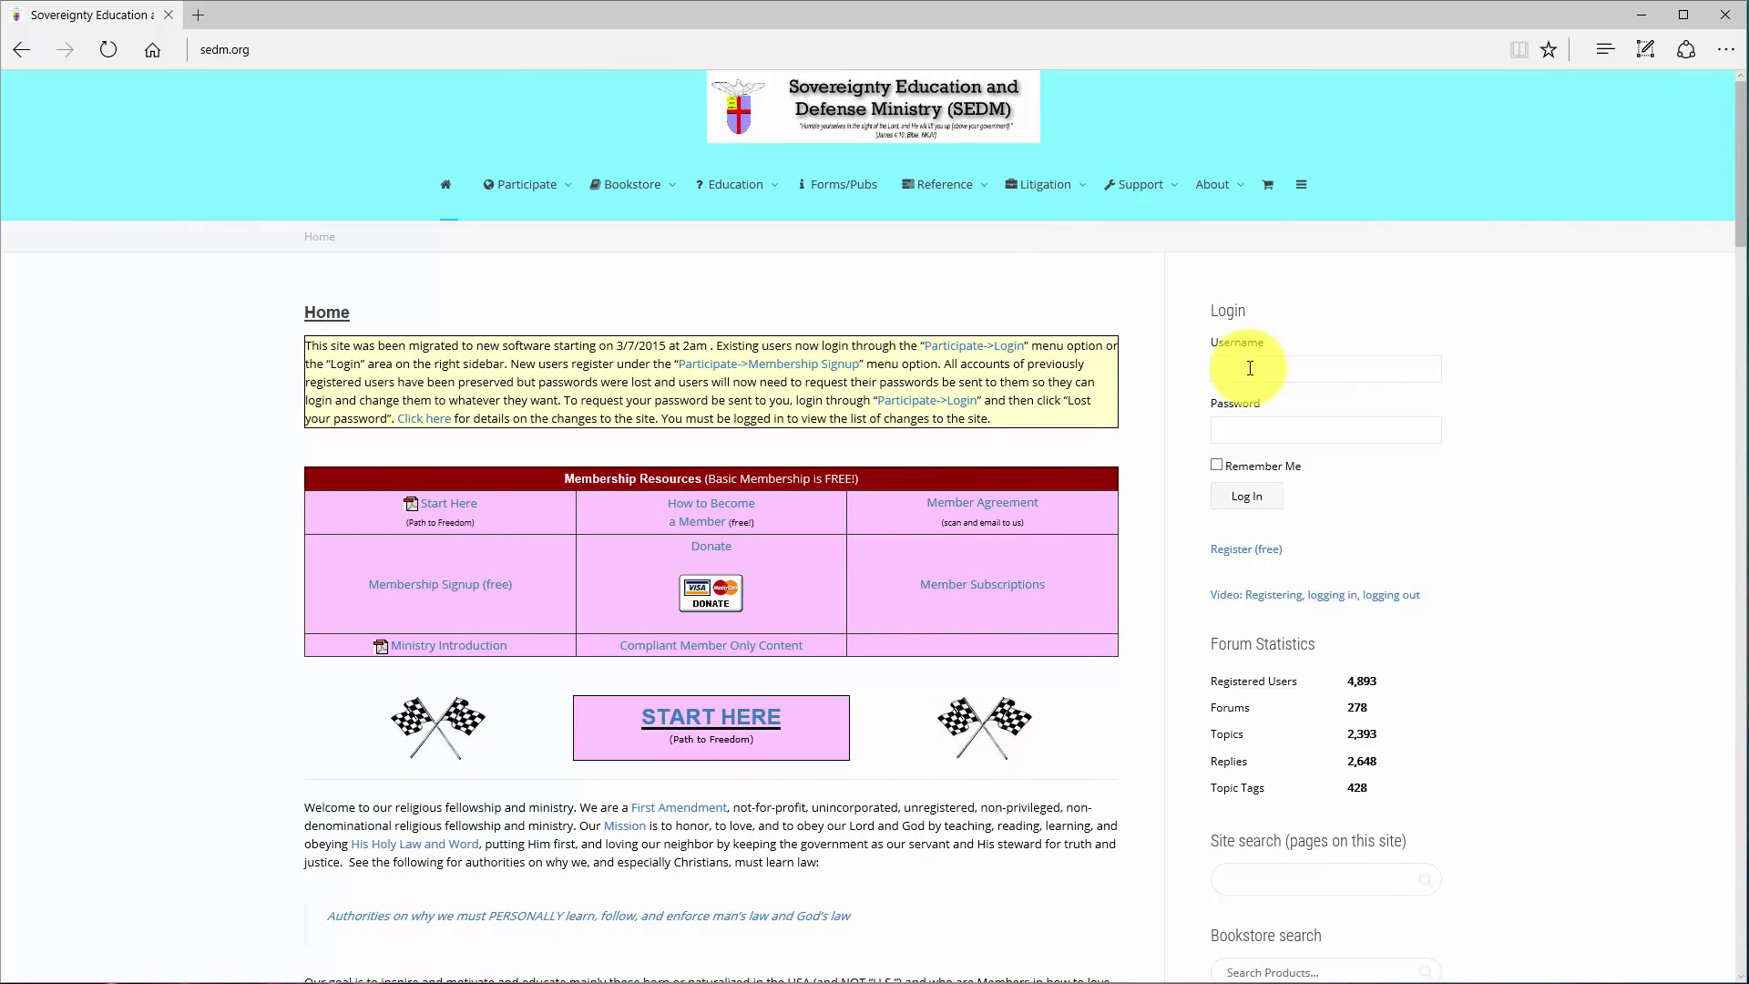
{"action": "left_click", "coordinate": [1250, 368]}
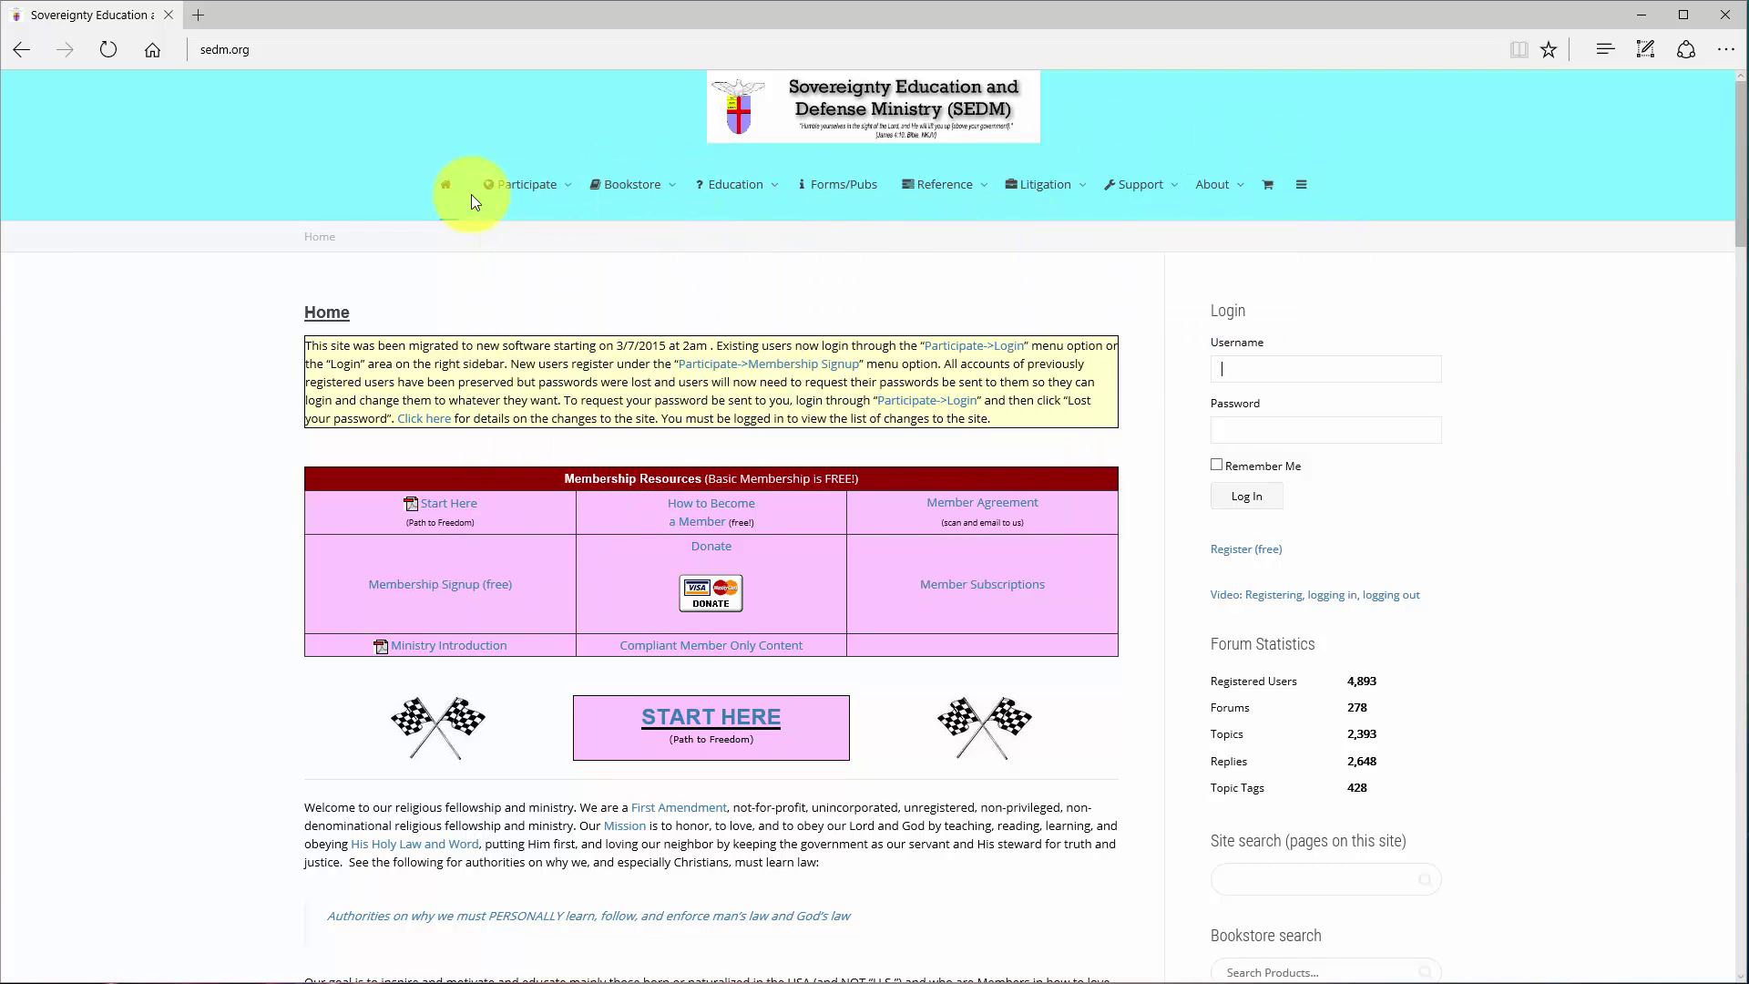
{"action": "mouse_move", "coordinate": [1087, 197]}
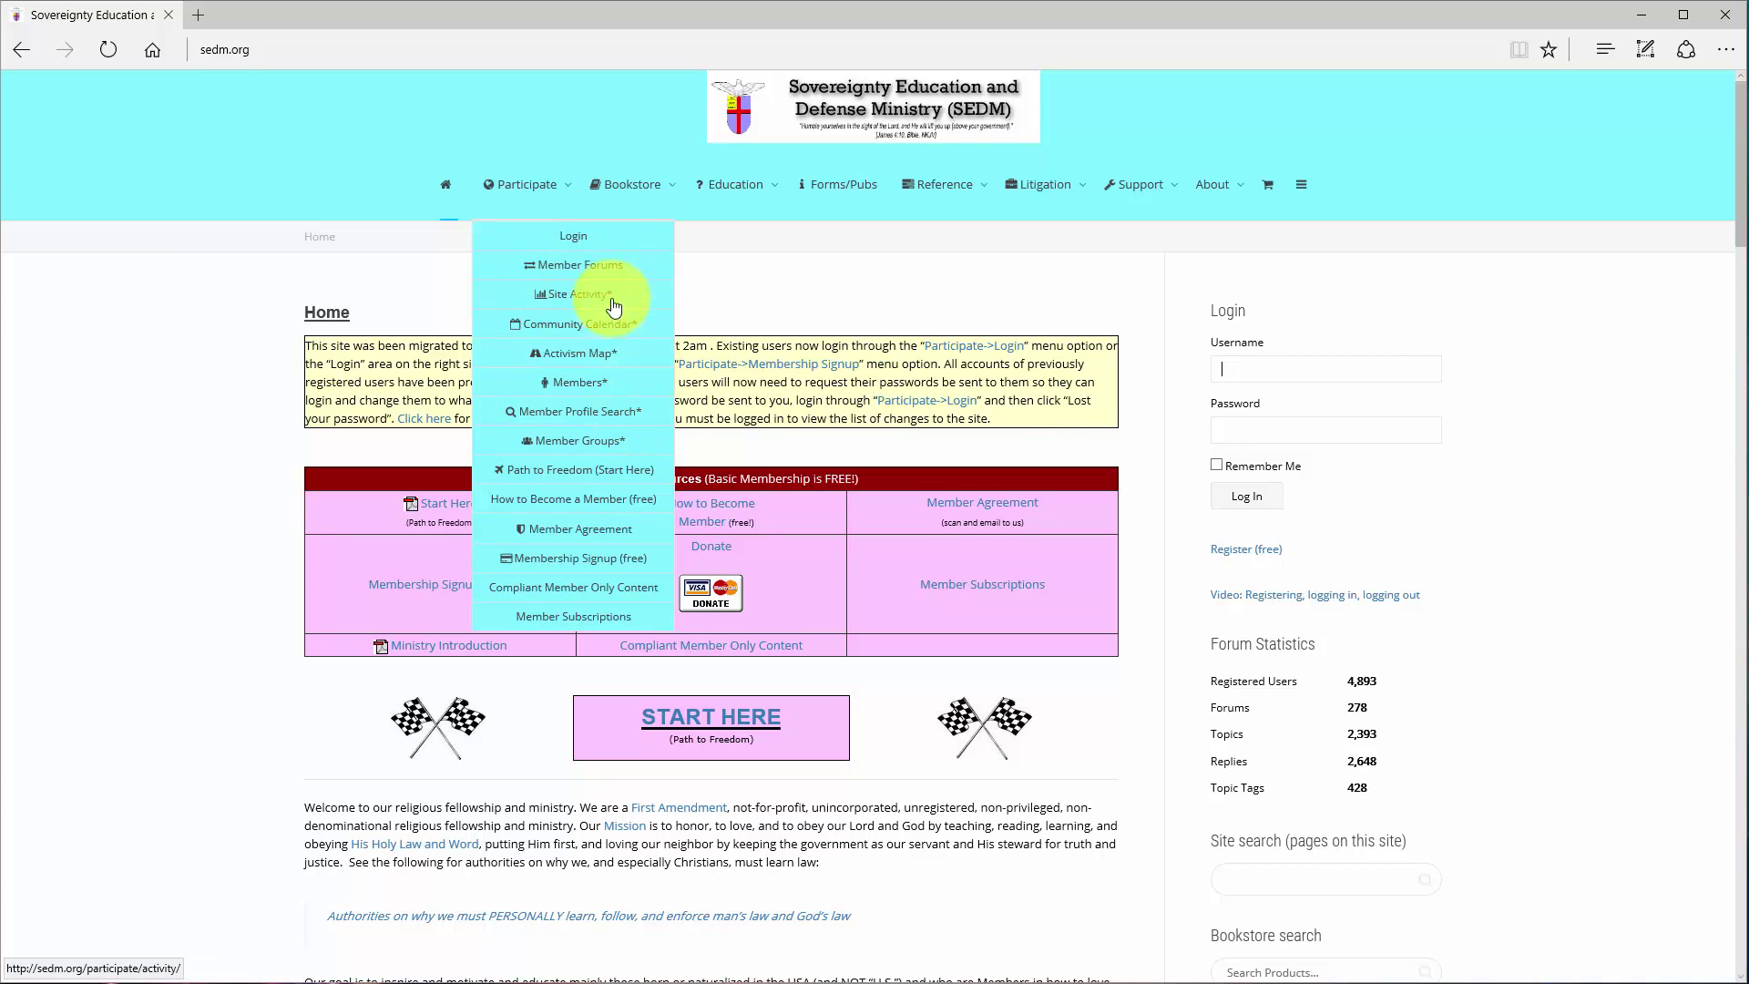
{"action": "mouse_move", "coordinate": [1028, 186]}
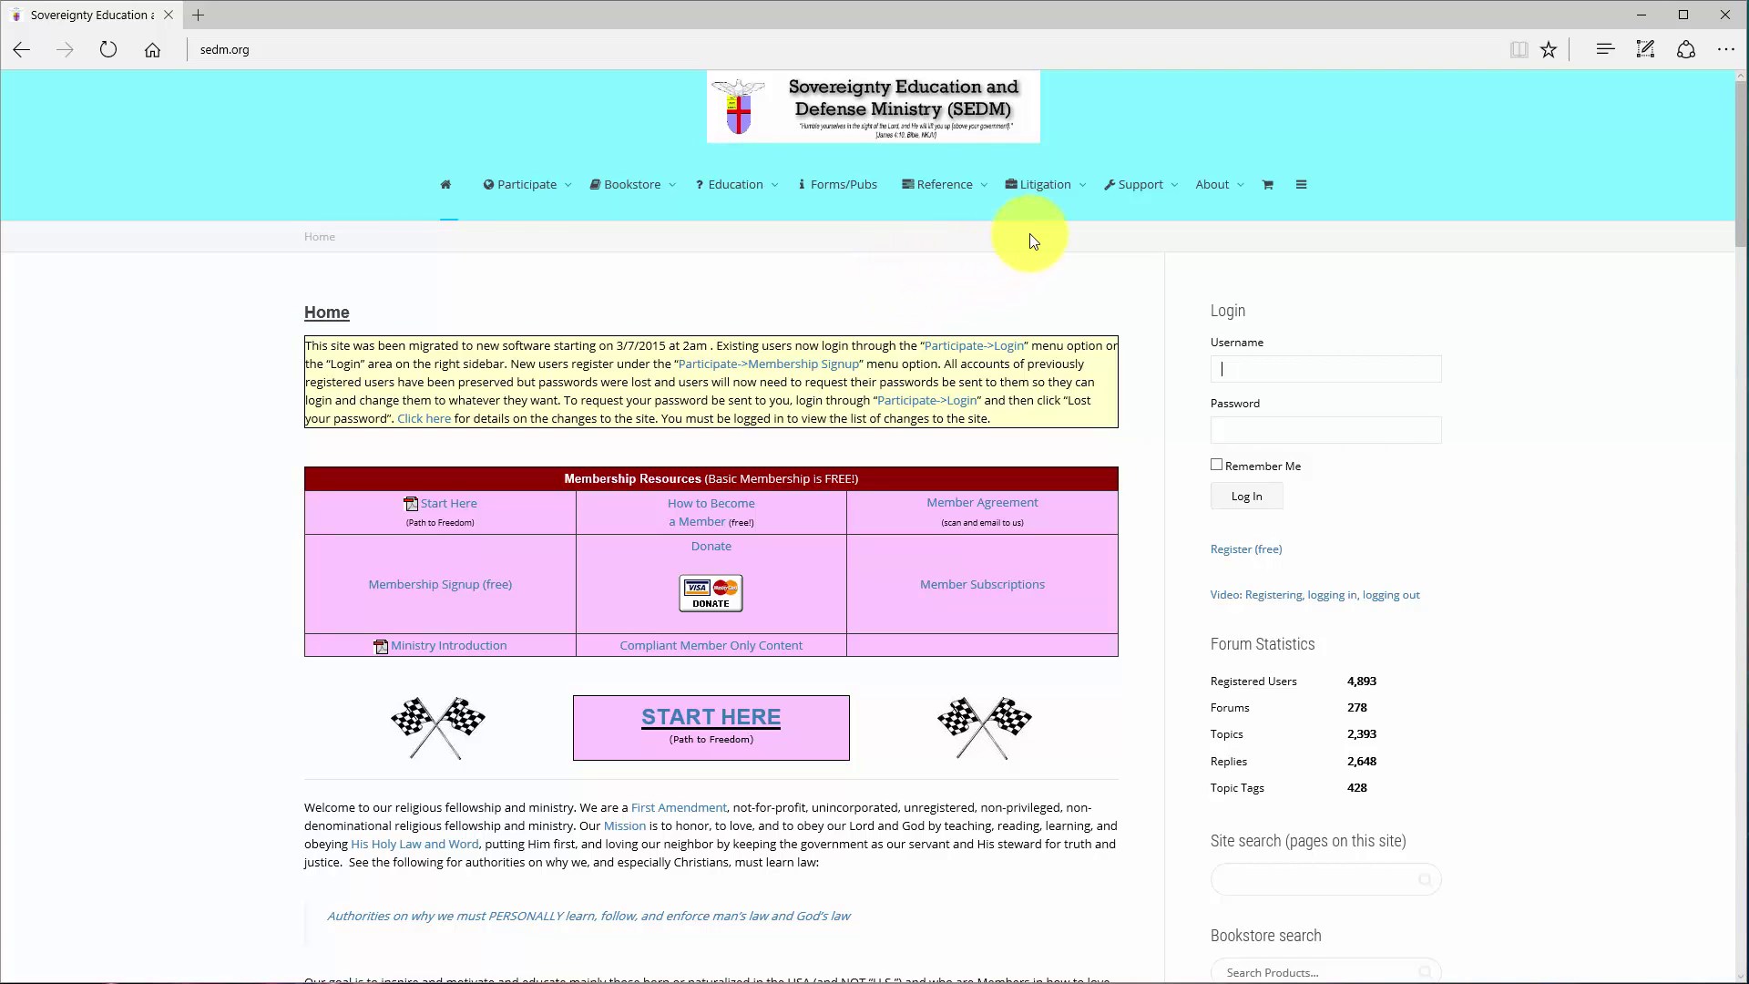
{"action": "mouse_move", "coordinate": [1029, 184]}
{"action": "mouse_move", "coordinate": [955, 182]}
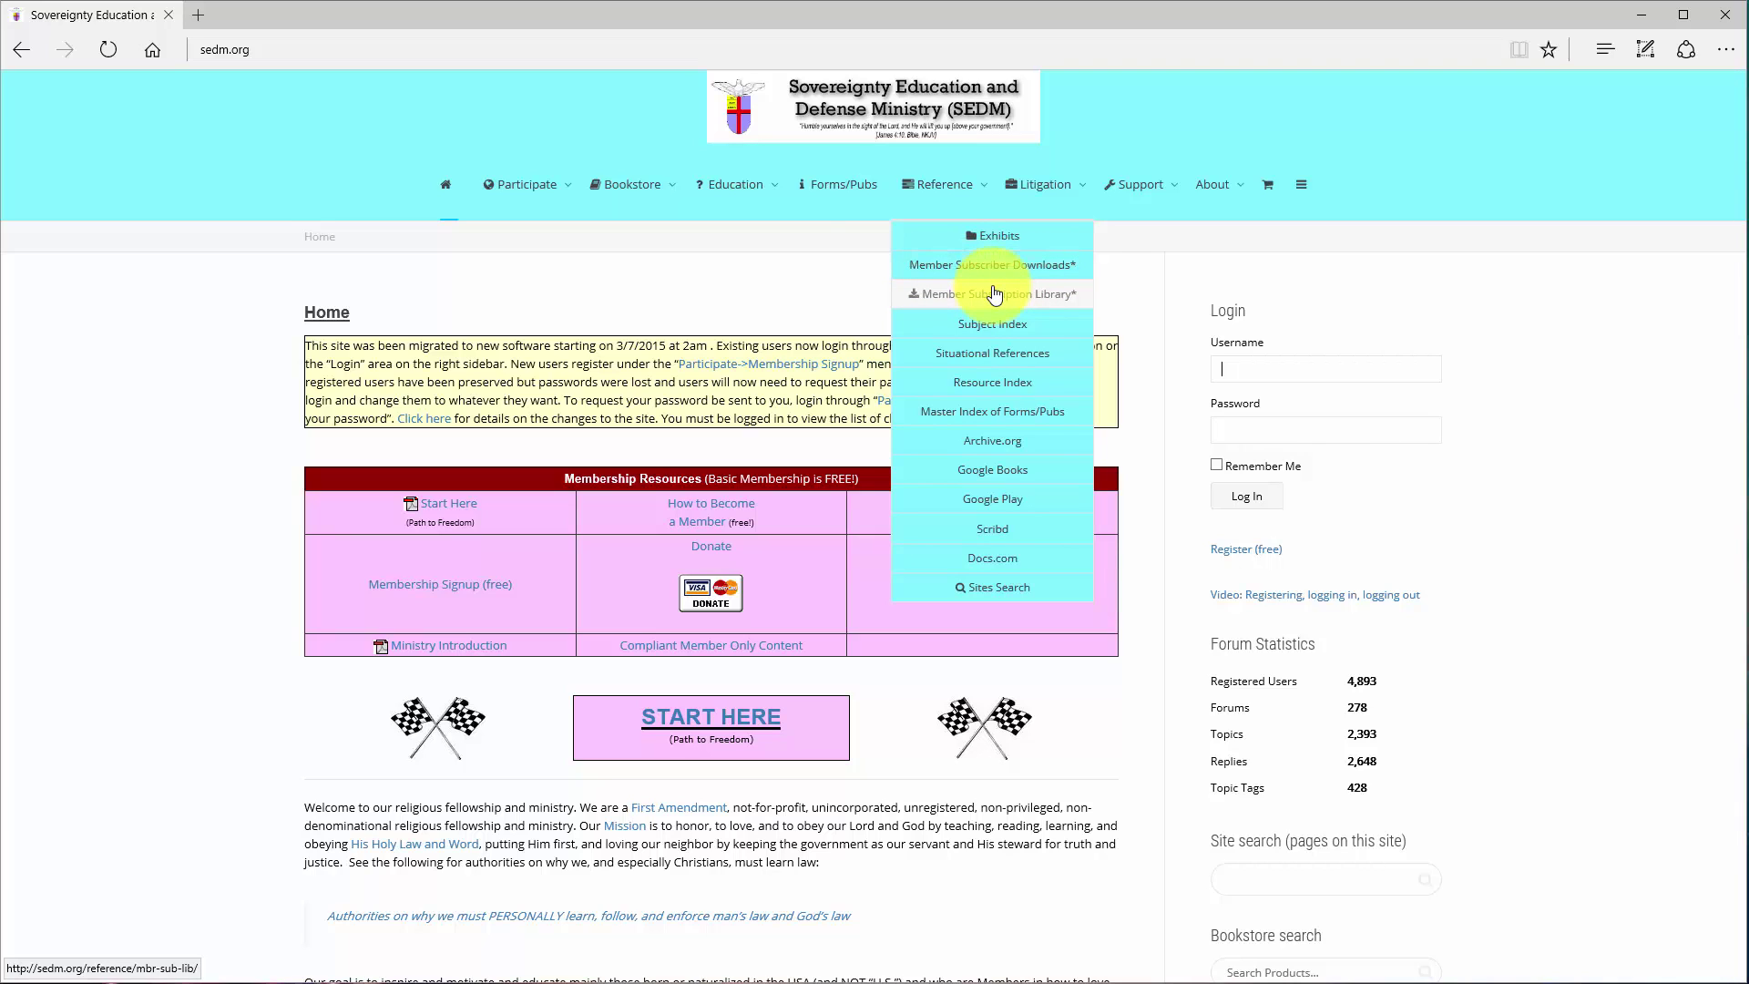
{"action": "mouse_move", "coordinate": [515, 186]}
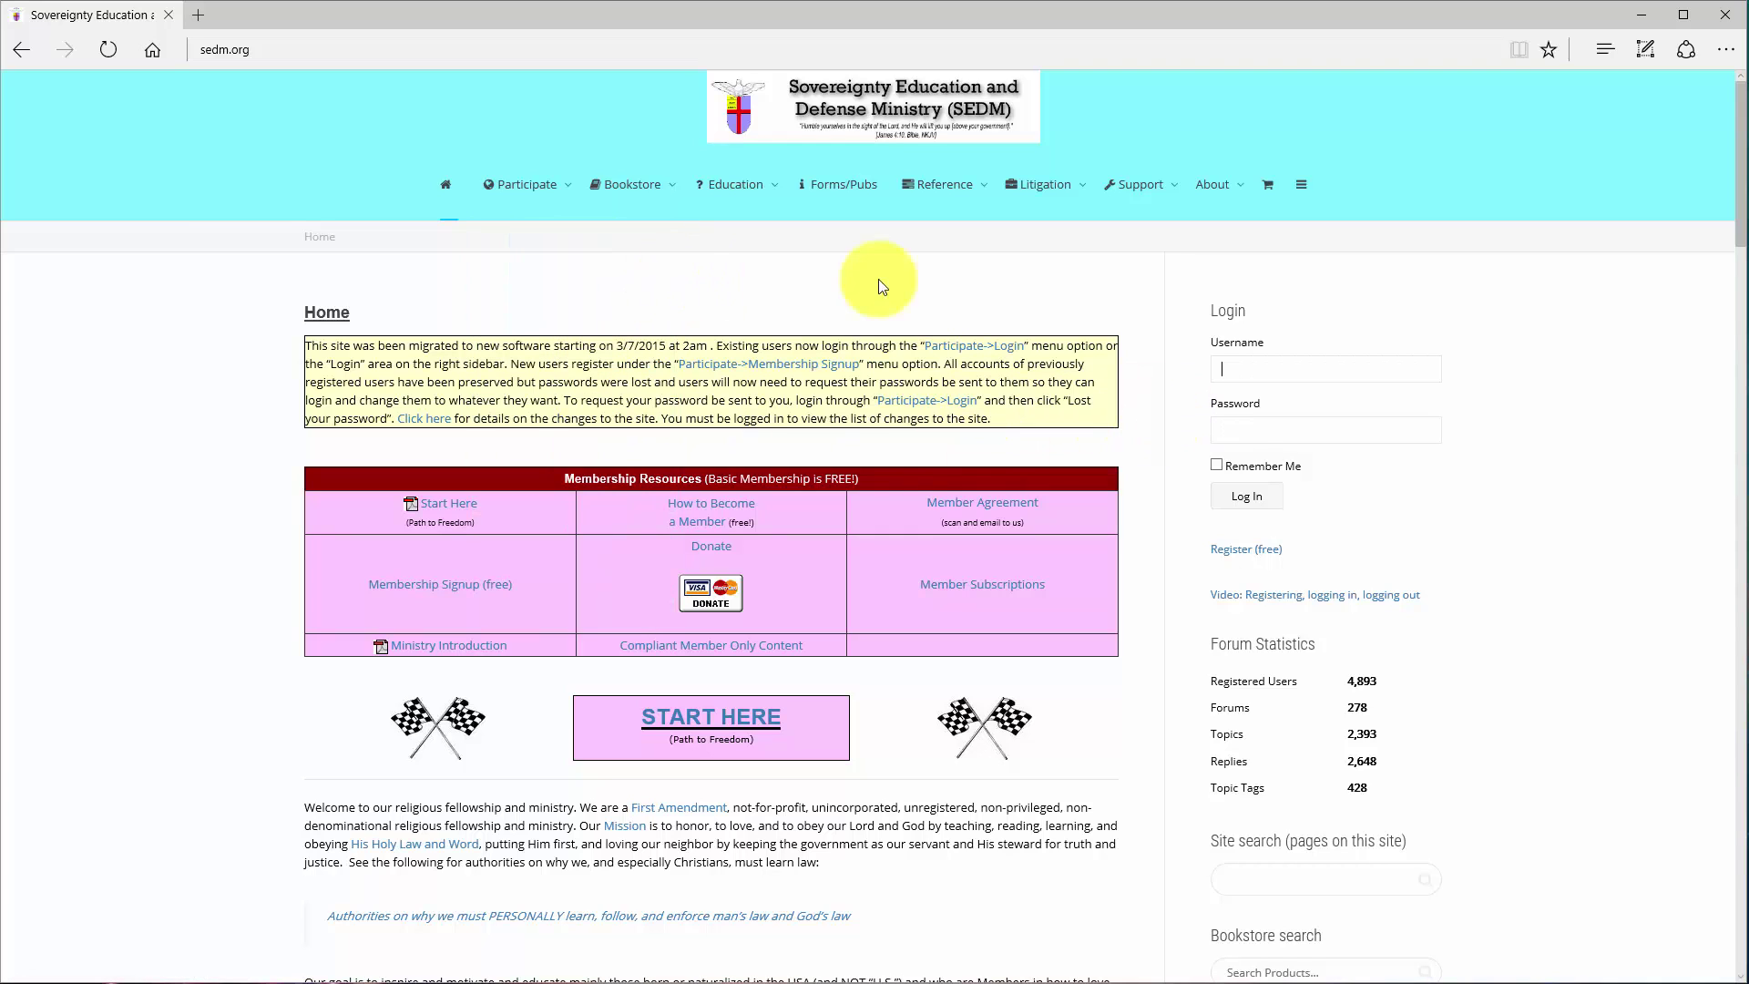
Log in to the site from the home page form as testuser, entering the account password.
{"action": "left_click", "coordinate": [1294, 369]}
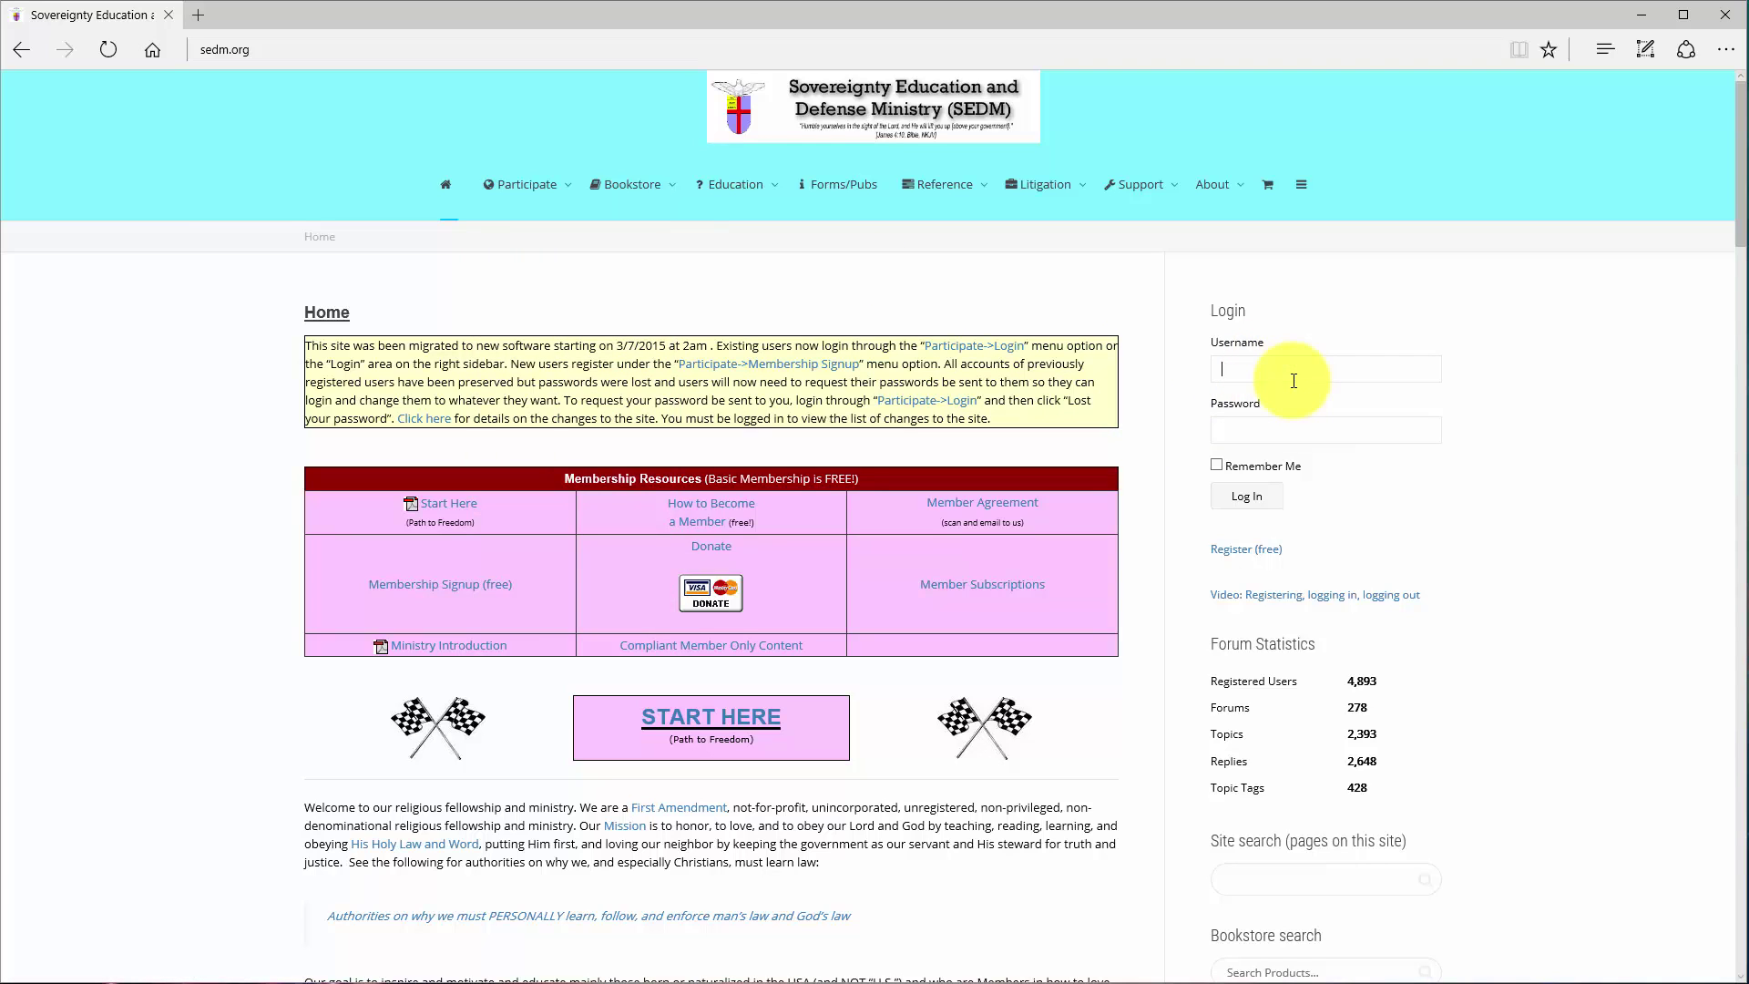
{"action": "type", "text": "testuser"}
{"action": "key", "text": "Tab"}
{"action": "type", "text": "***********"}
{"action": "key", "text": "Return"}
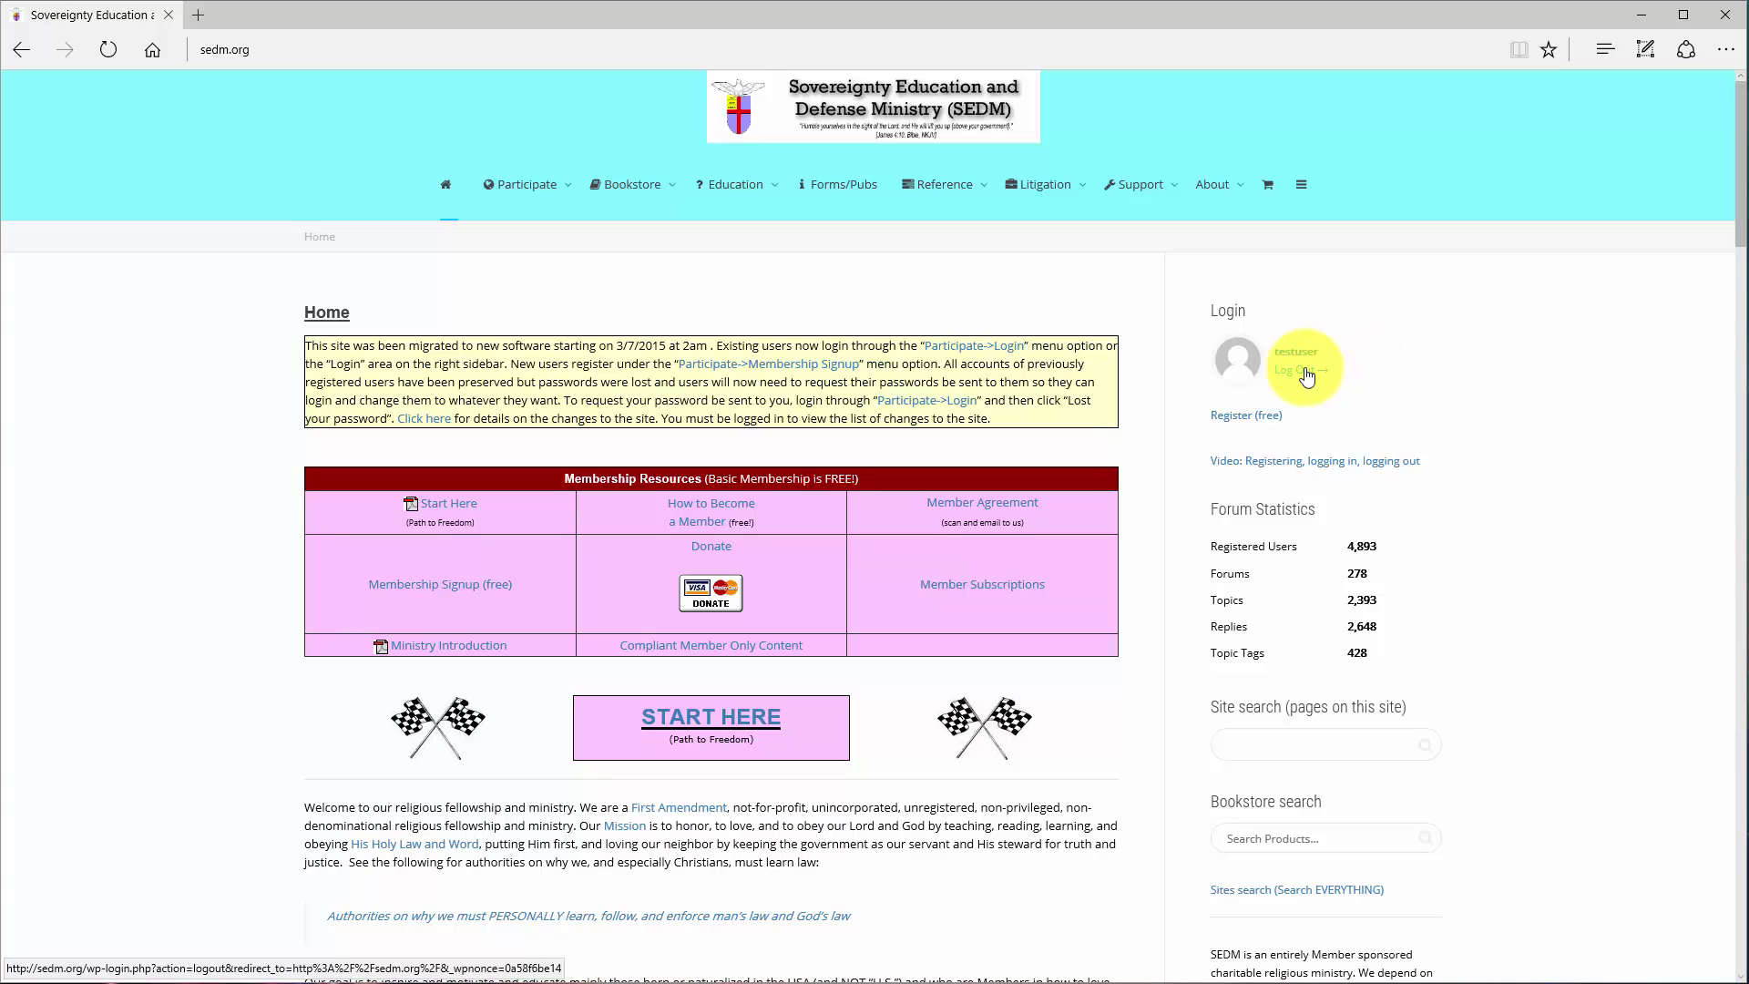
Expand the logged-in account links and open the member's own profile page.
{"action": "left_click", "coordinate": [1300, 187]}
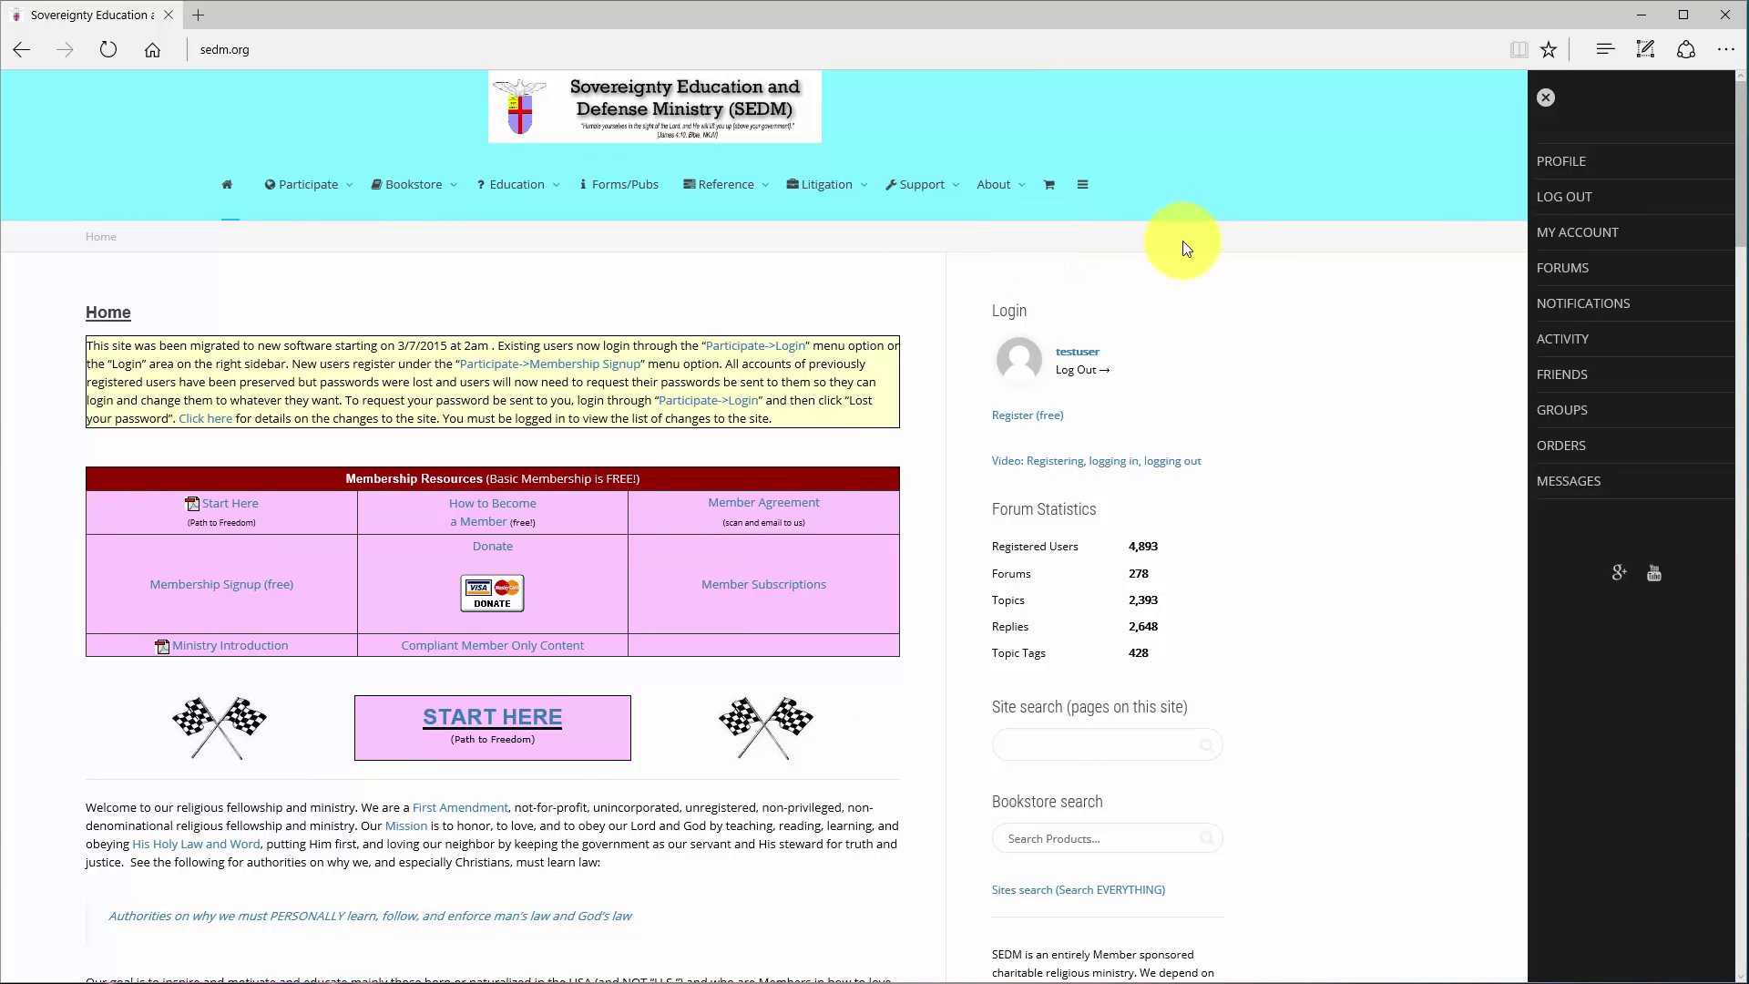
{"action": "mouse_move", "coordinate": [312, 189]}
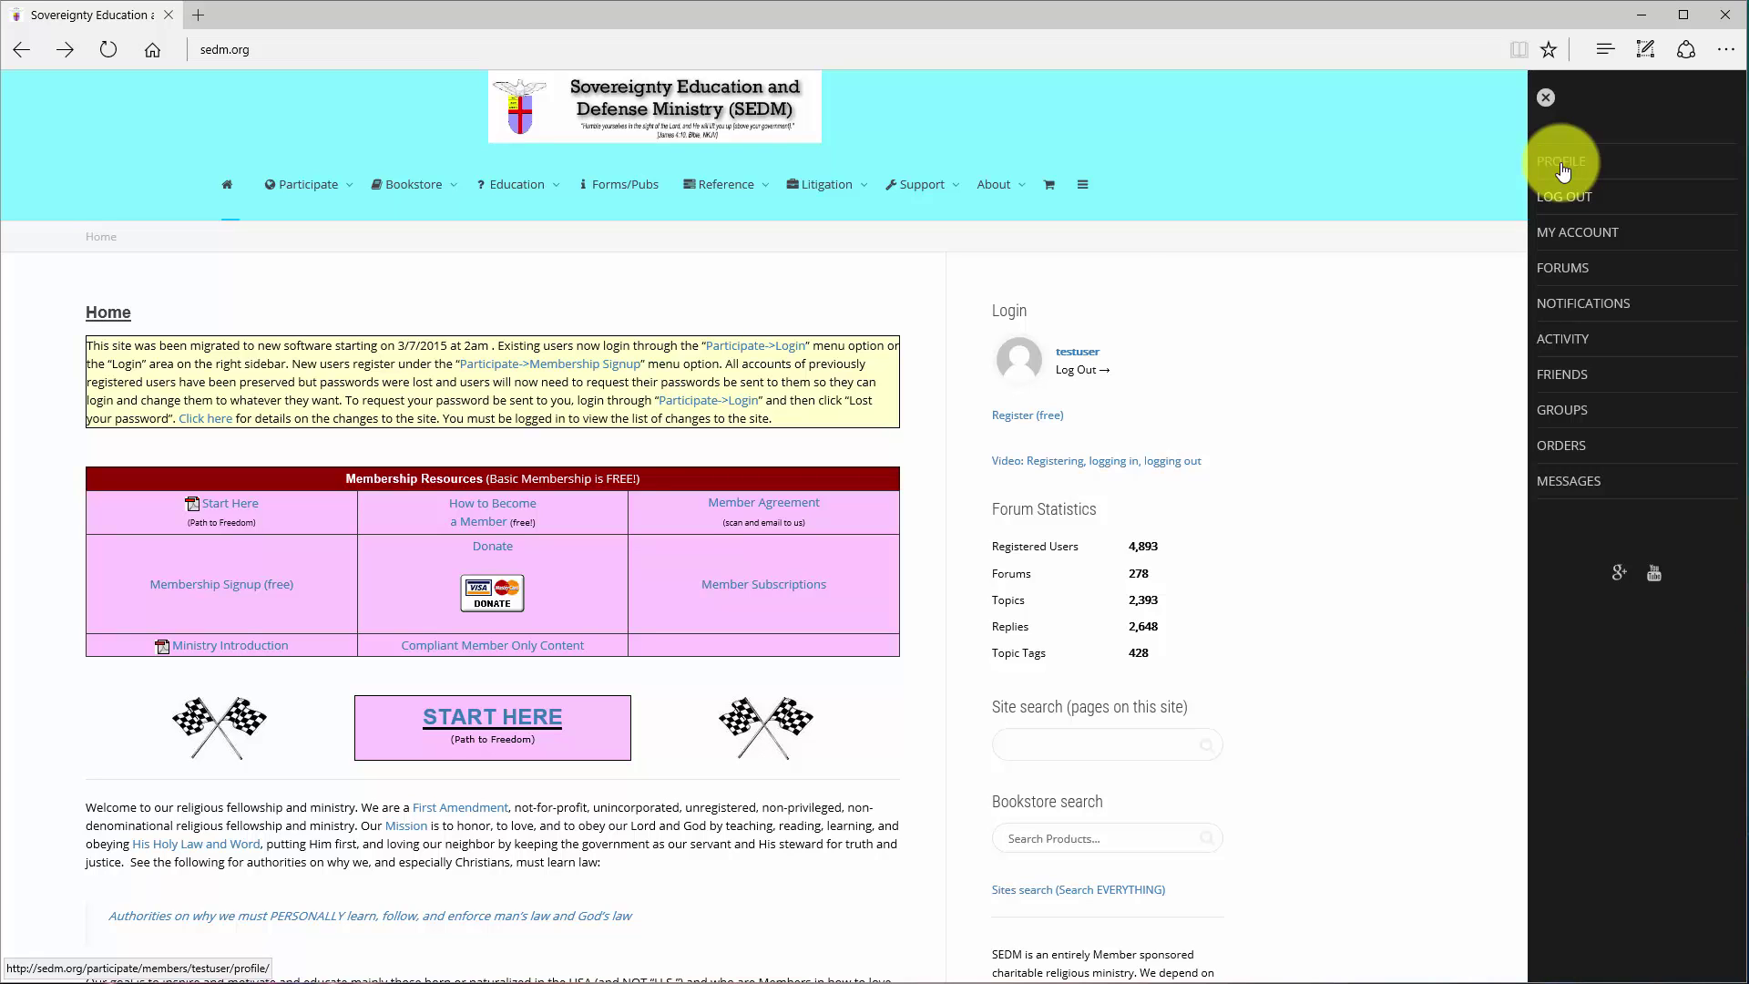
{"action": "left_click", "coordinate": [1562, 169]}
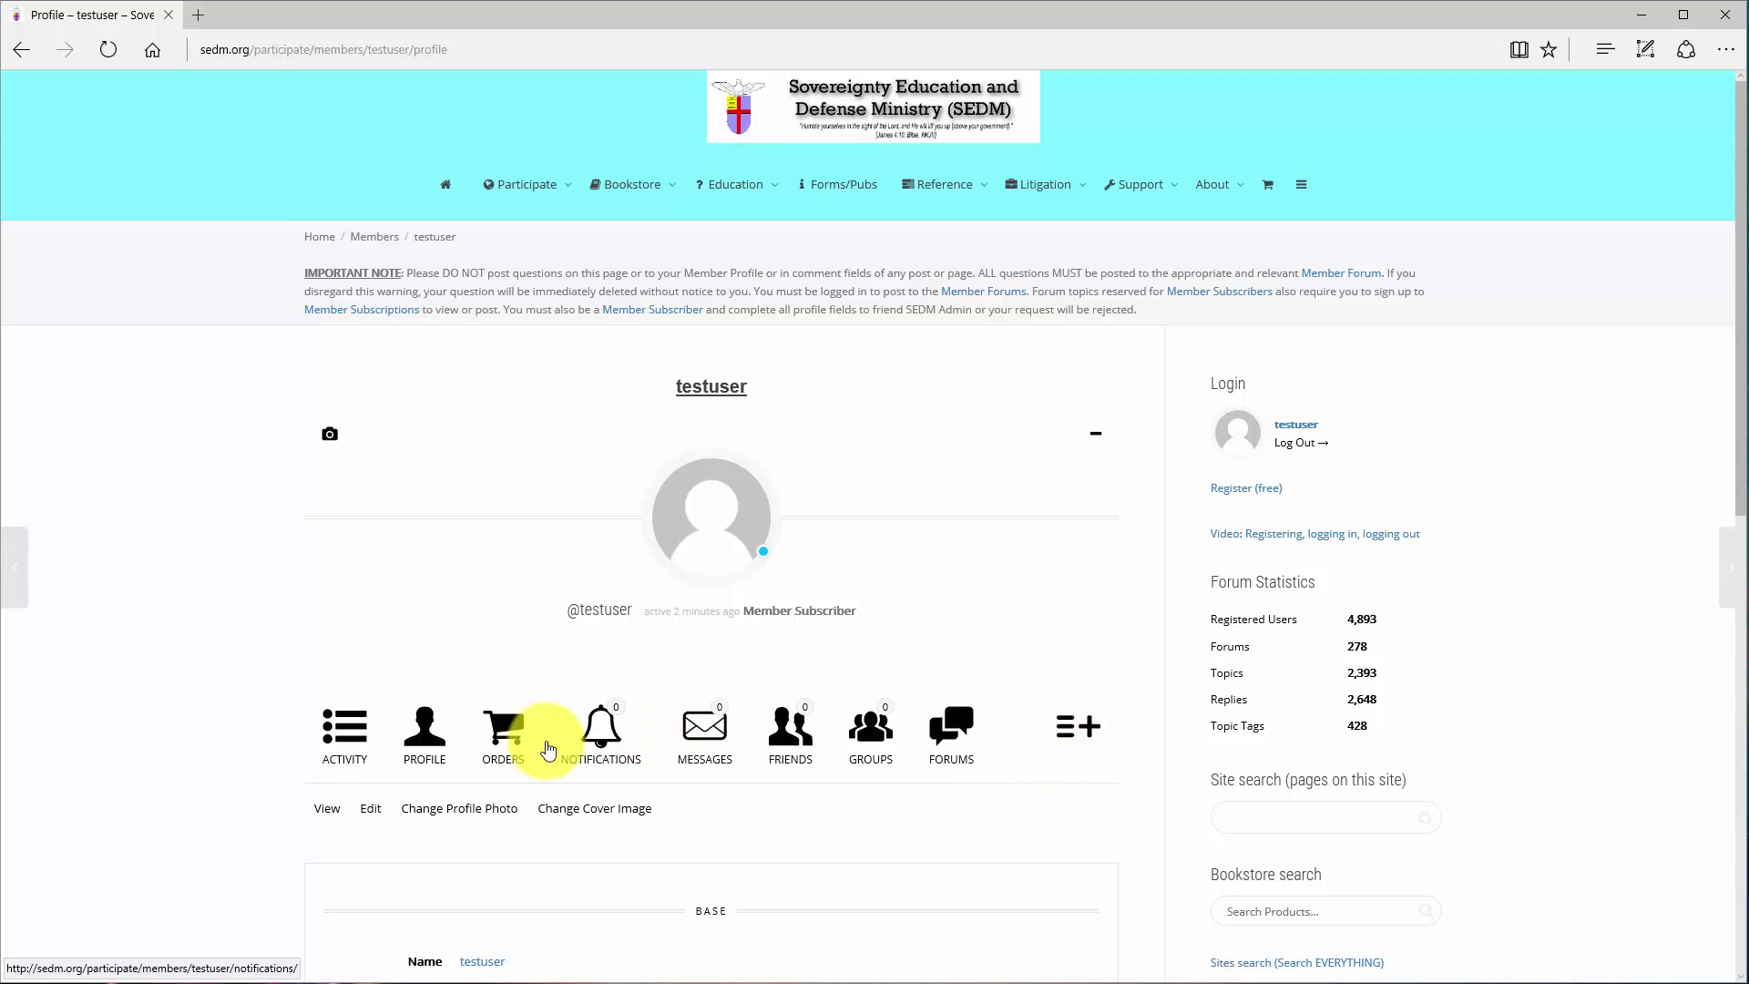
Compare the expandable account links with the profile page's own sections and display the Profile section.
{"action": "left_click", "coordinate": [1302, 186]}
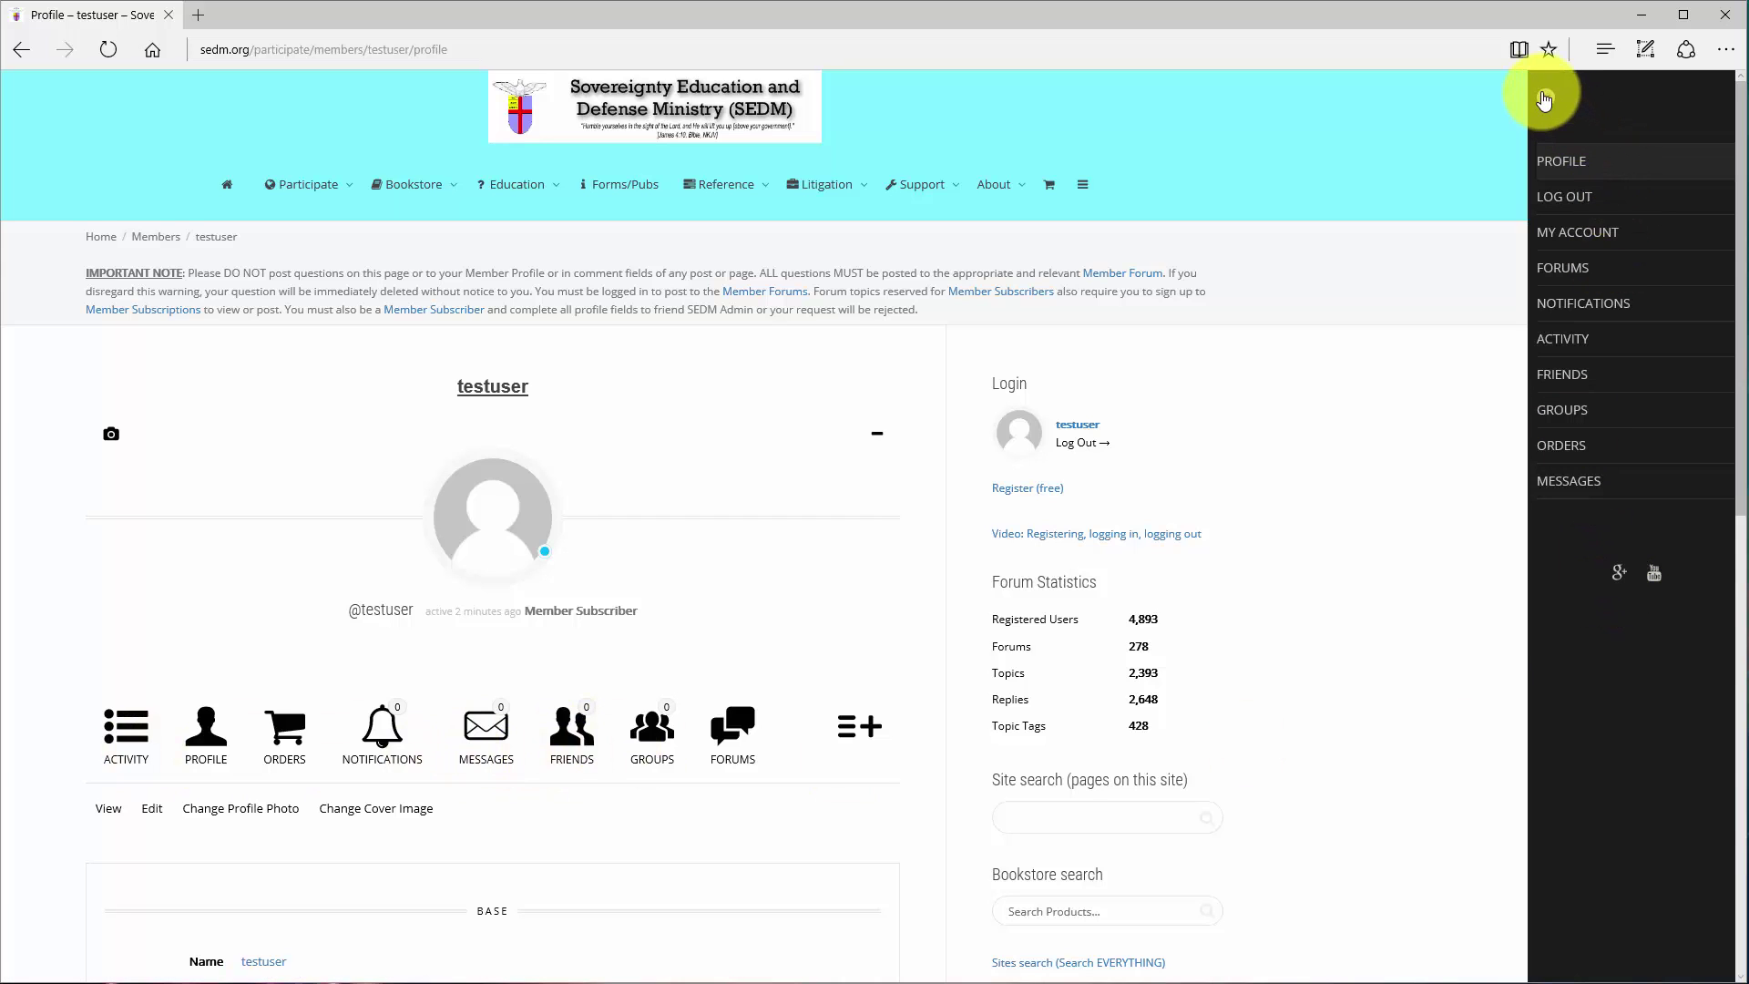
{"action": "left_click", "coordinate": [1543, 98]}
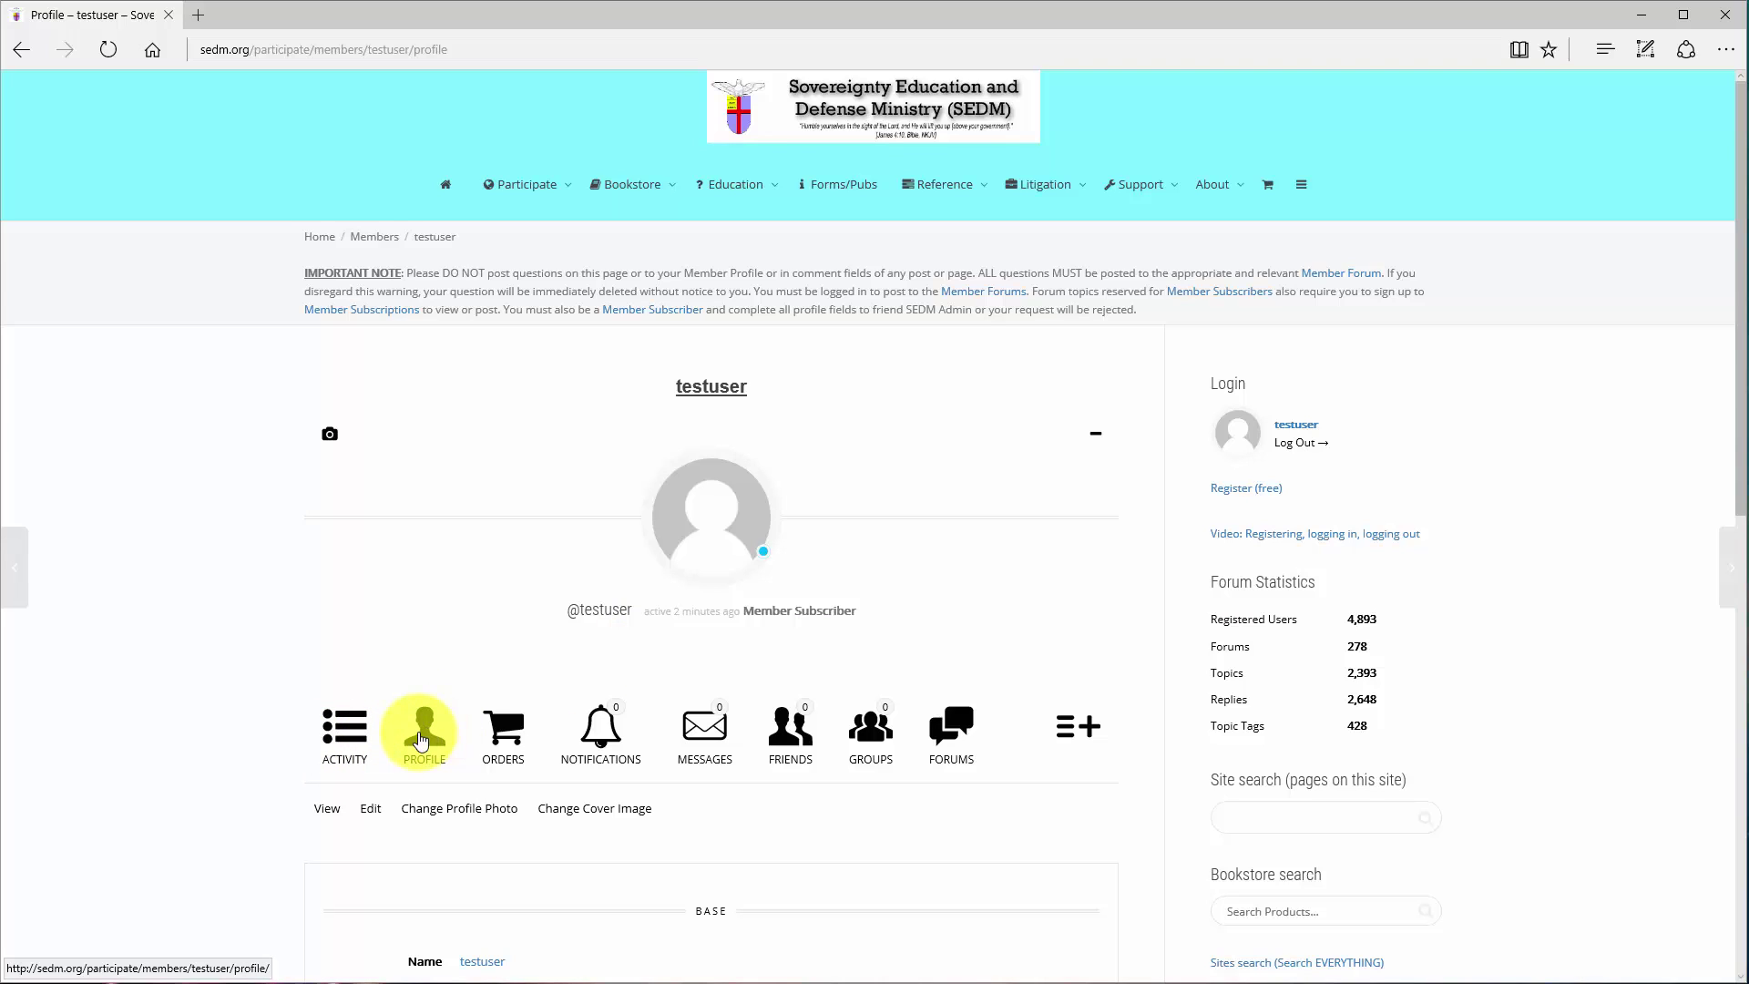
{"action": "left_click", "coordinate": [421, 740]}
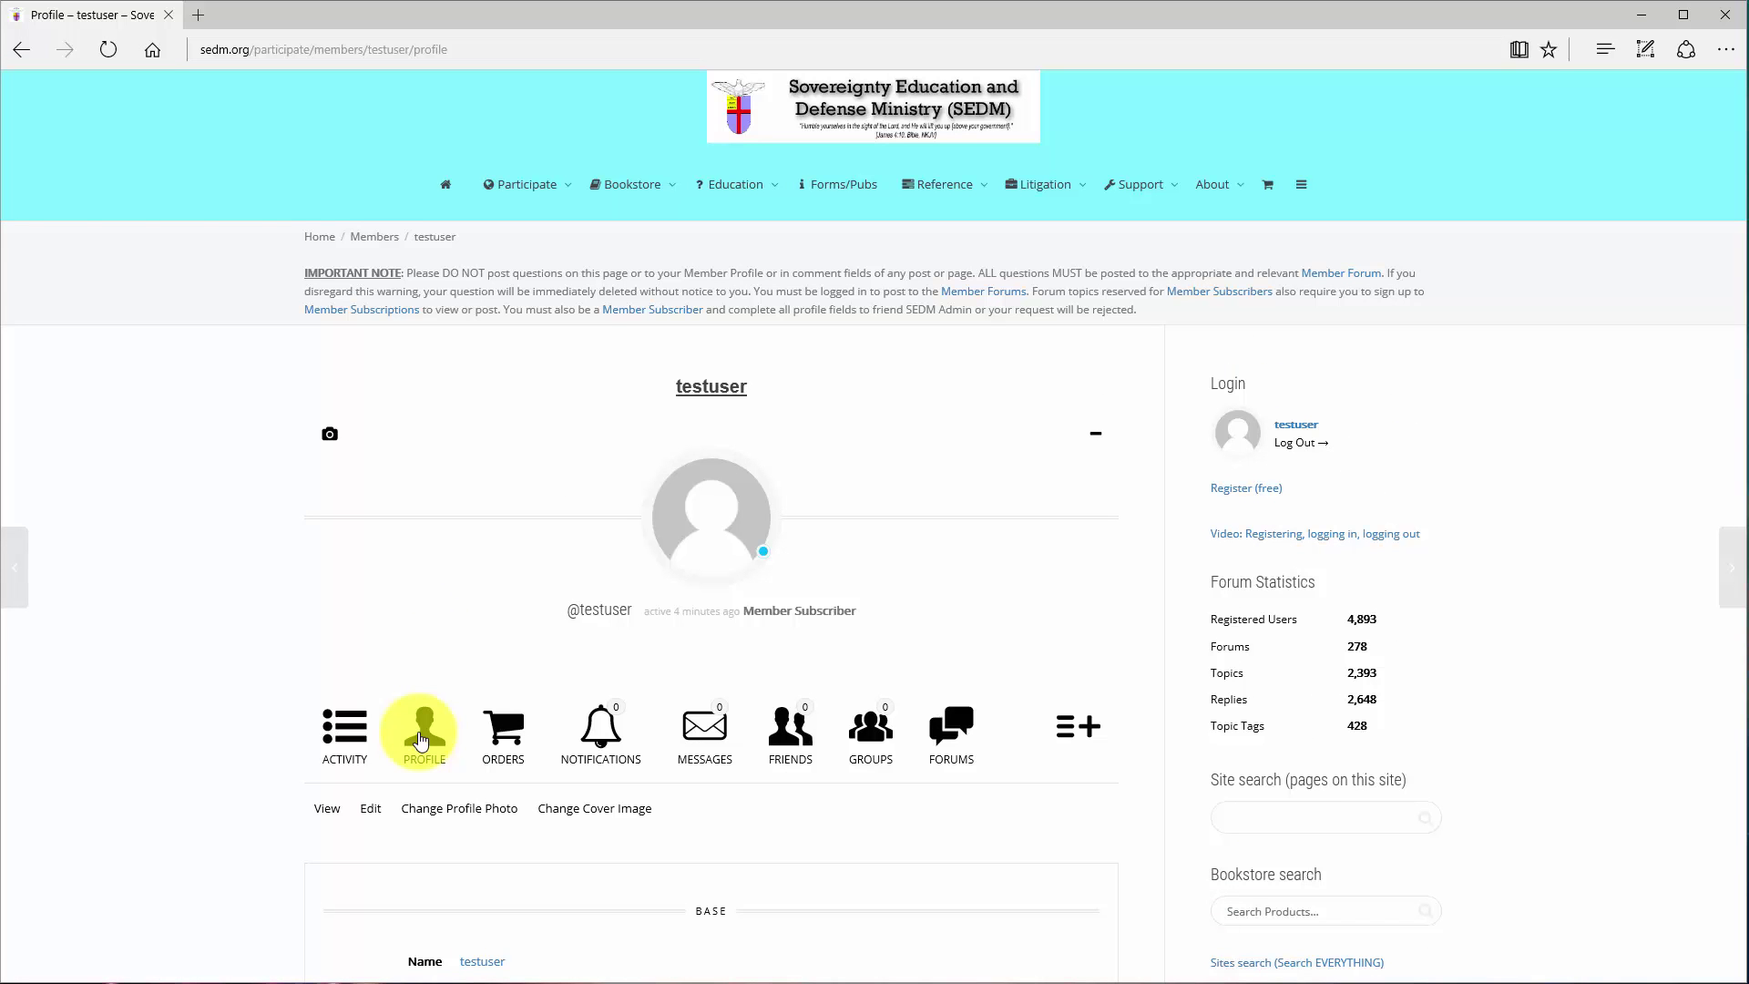
Examine the profile's Base, Location Information and Volunteer Positions fields.
{"action": "scroll", "coordinate": [421, 740], "scroll_direction": "down", "scroll_amount": 2}
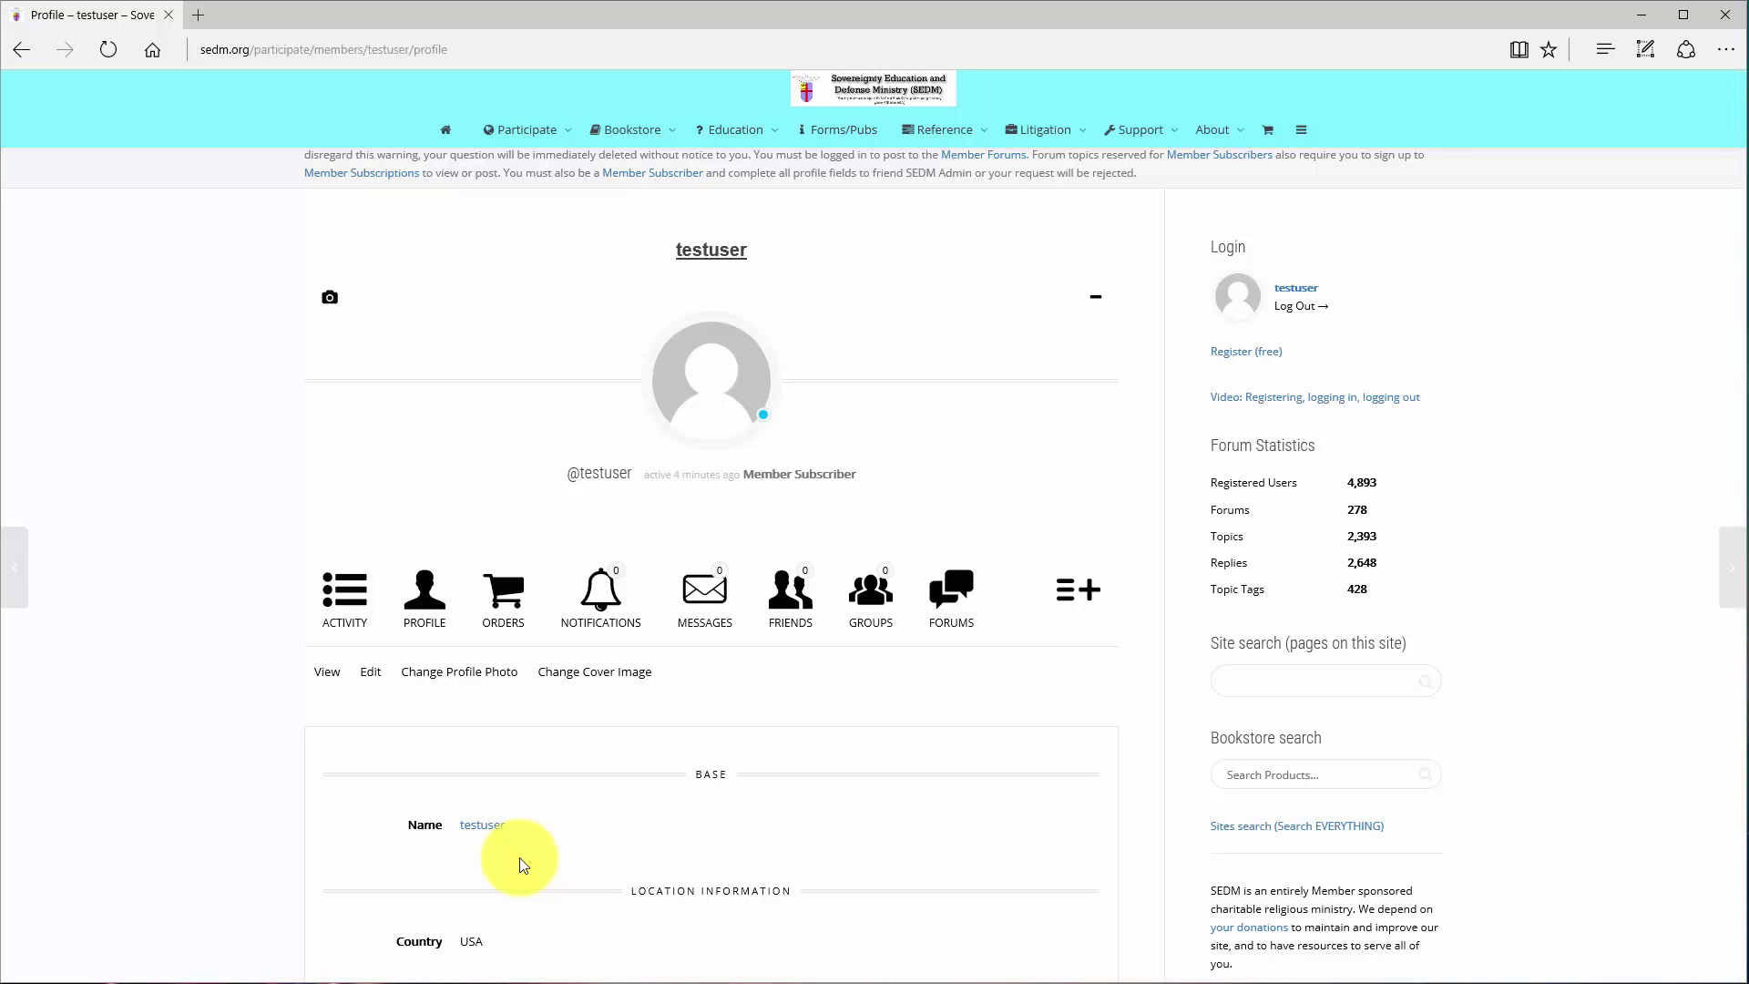
{"action": "scroll", "coordinate": [524, 864], "scroll_direction": "down", "scroll_amount": 3}
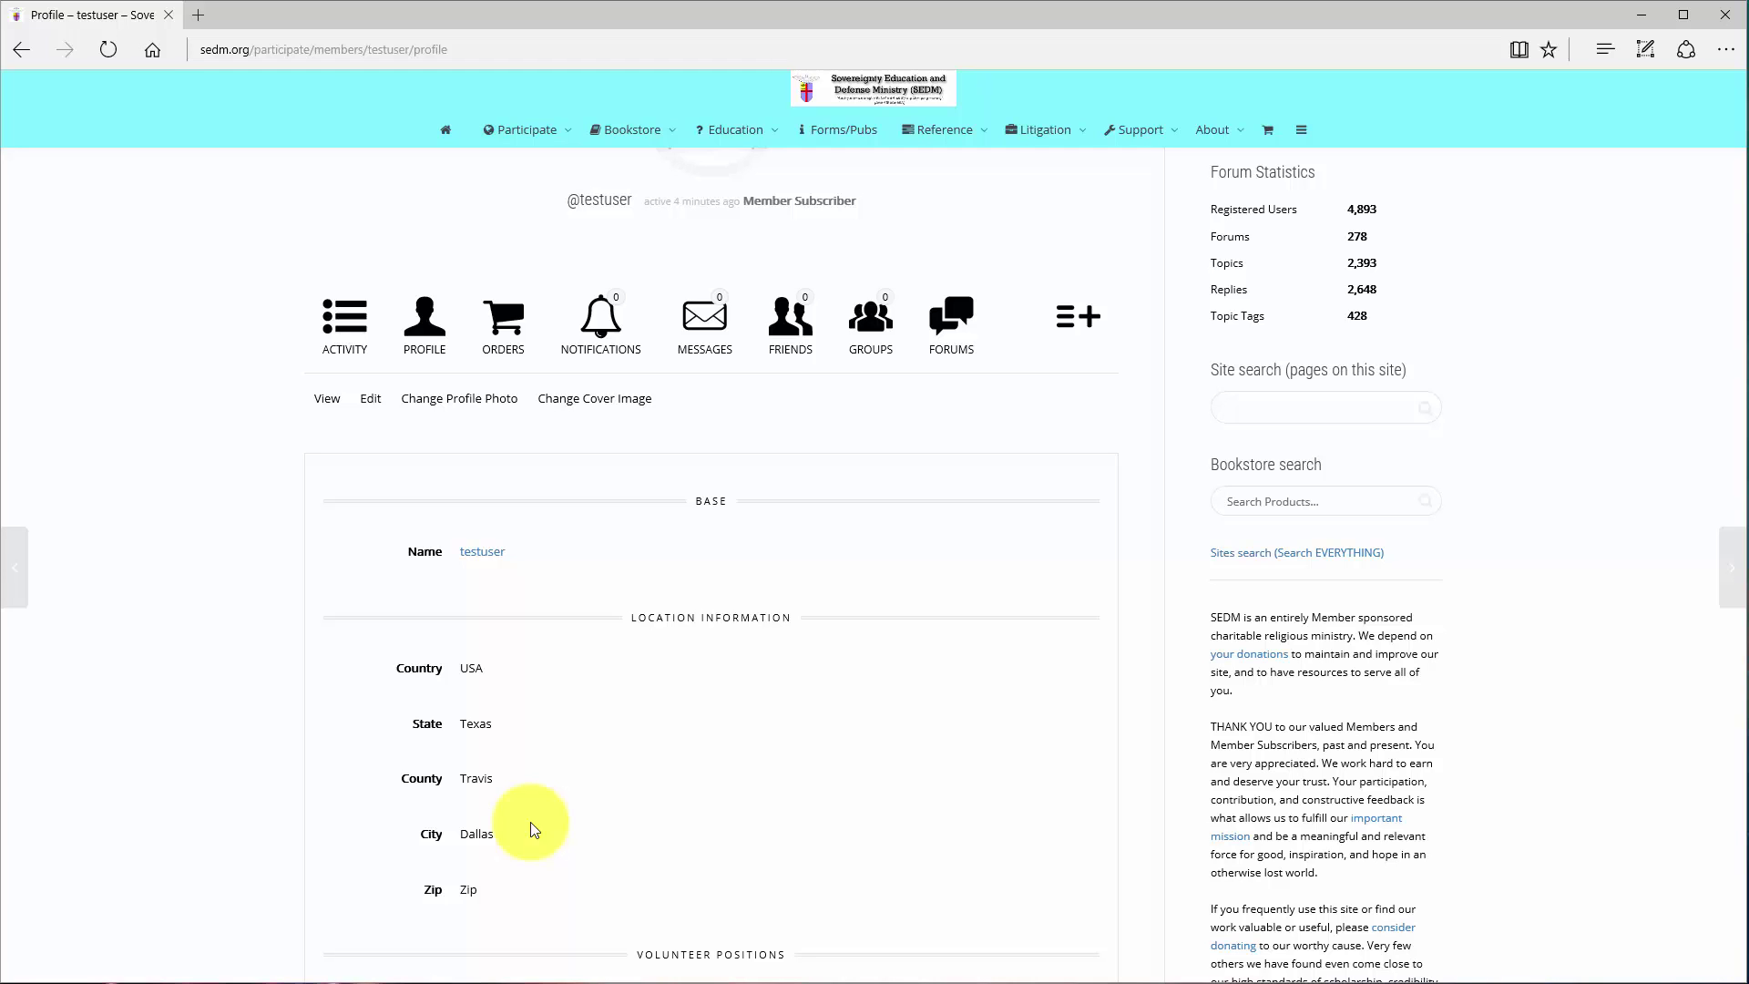
{"action": "scroll", "coordinate": [530, 821], "scroll_direction": "down", "scroll_amount": 5}
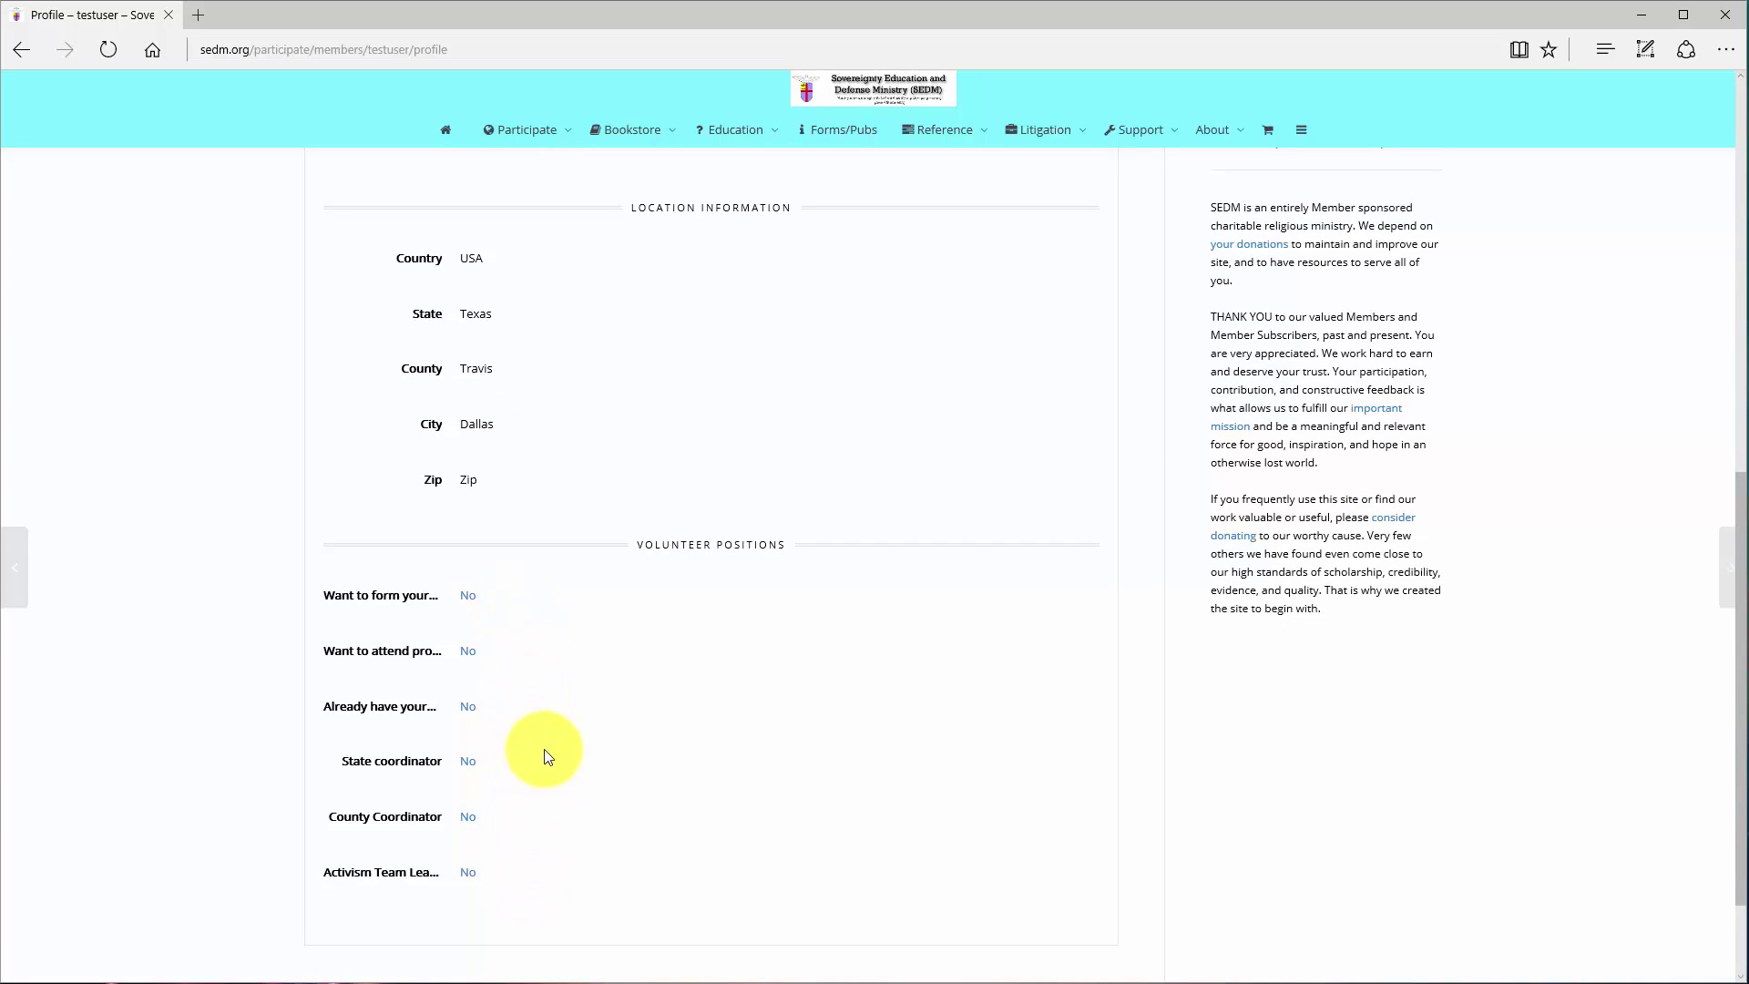
{"action": "scroll", "coordinate": [547, 756], "scroll_direction": "up", "scroll_amount": 6}
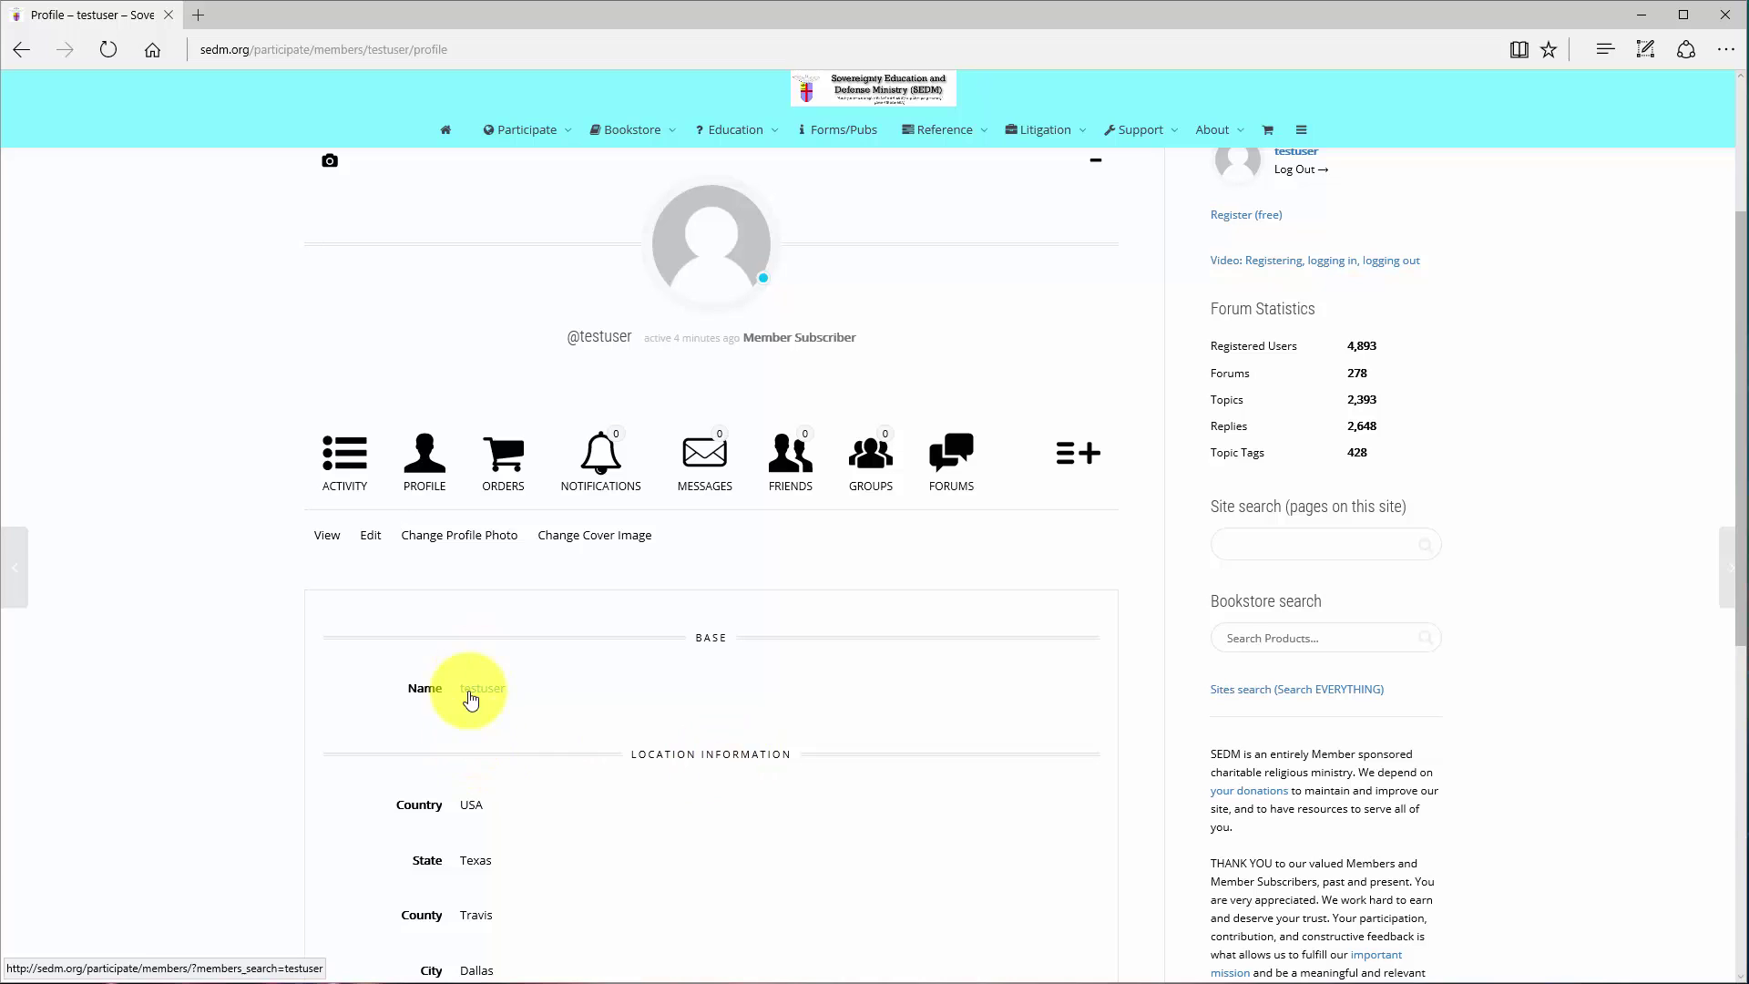
{"action": "scroll", "coordinate": [757, 706], "scroll_direction": "down", "scroll_amount": 4}
{"action": "scroll", "coordinate": [754, 709], "scroll_direction": "down", "scroll_amount": 2}
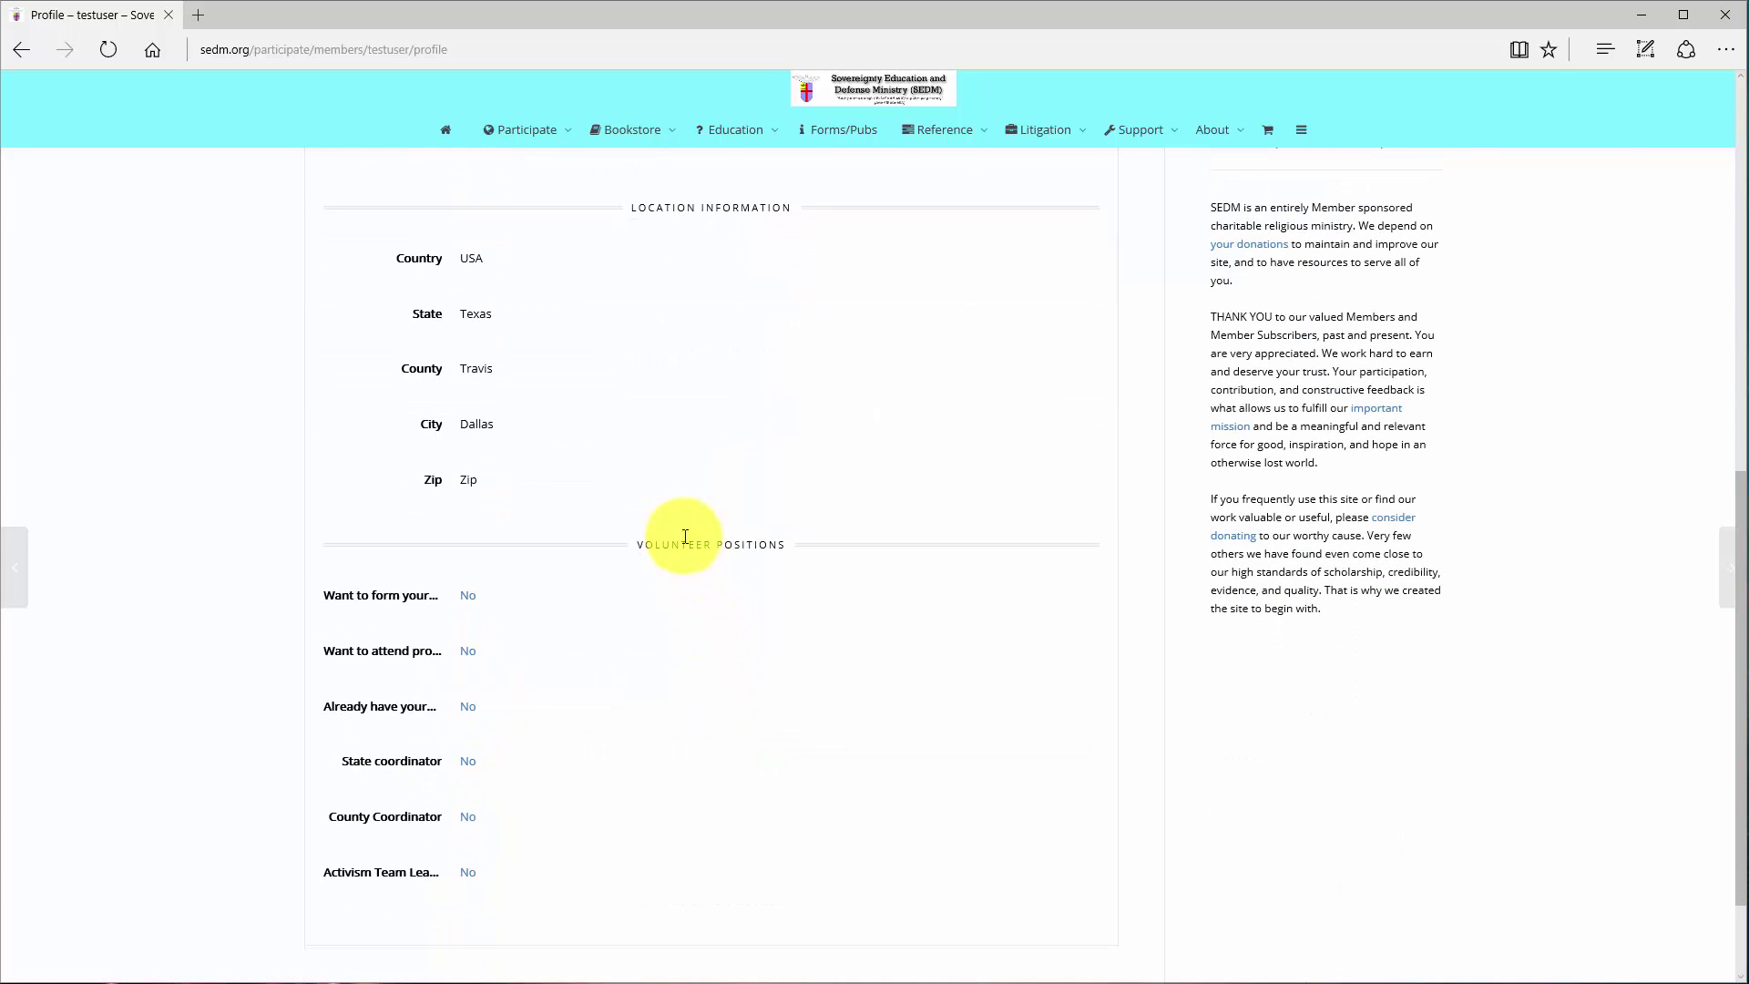
{"action": "scroll", "coordinate": [701, 638], "scroll_direction": "down", "scroll_amount": 2}
{"action": "scroll", "coordinate": [687, 656], "scroll_direction": "up", "scroll_amount": 2}
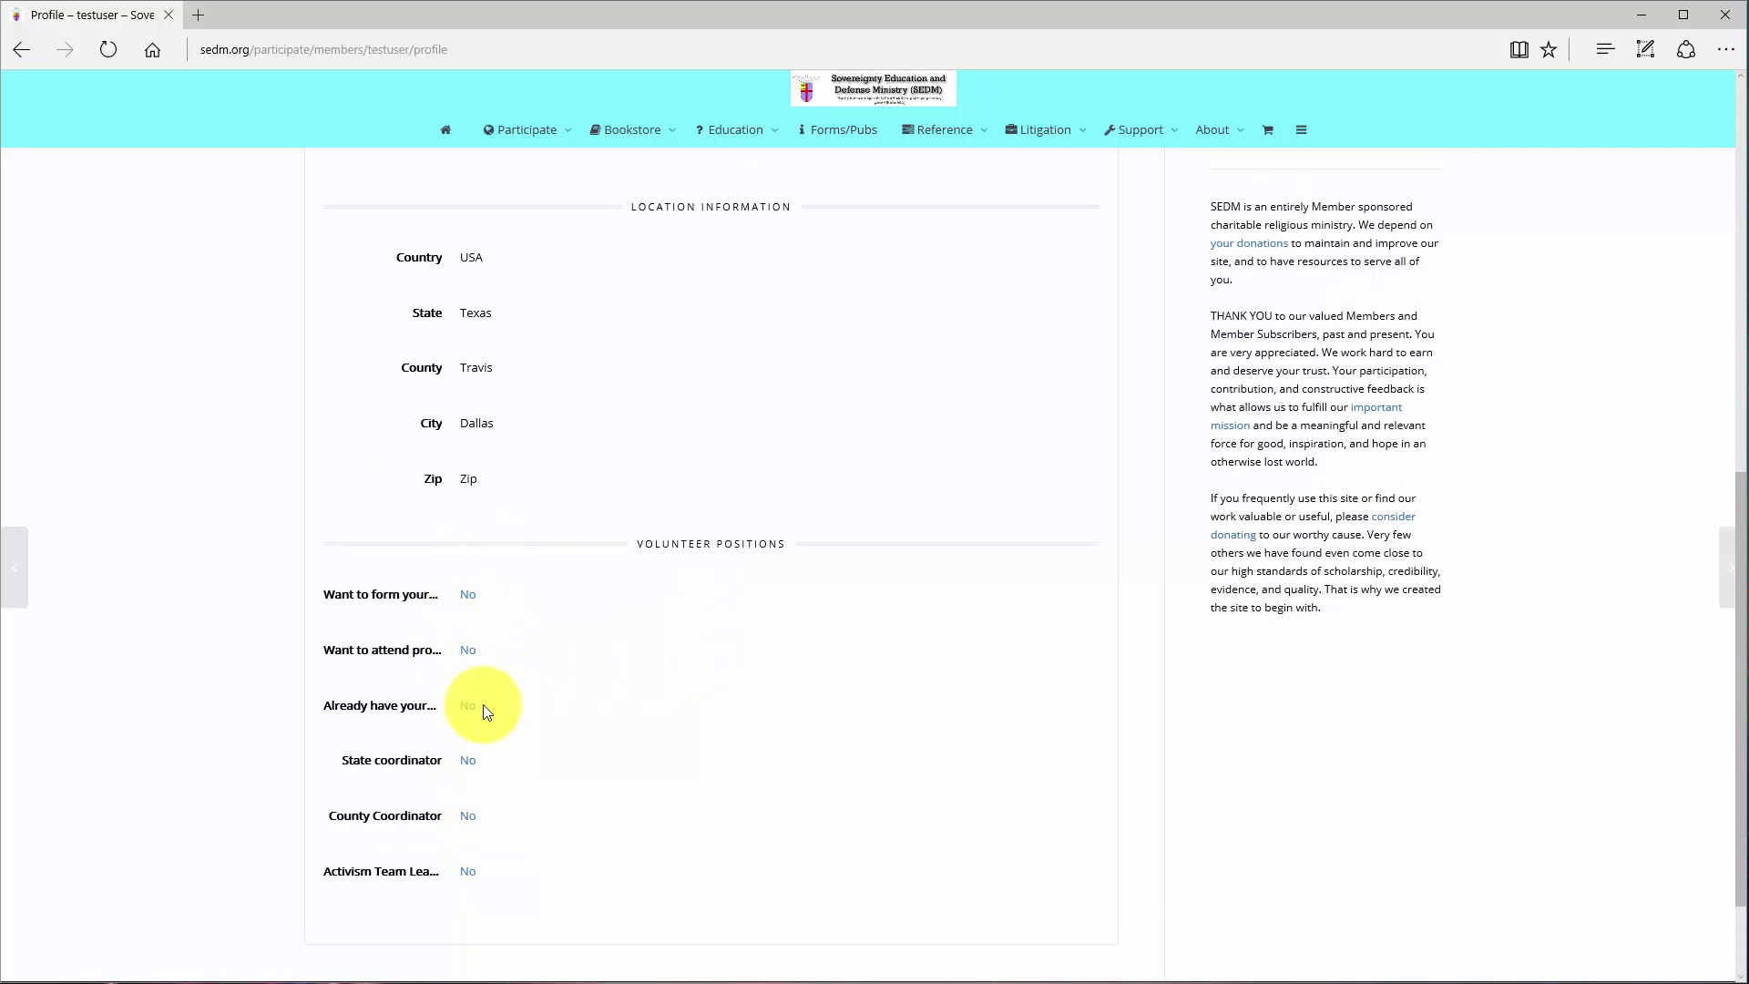
{"action": "scroll", "coordinate": [612, 766], "scroll_direction": "up", "scroll_amount": 4}
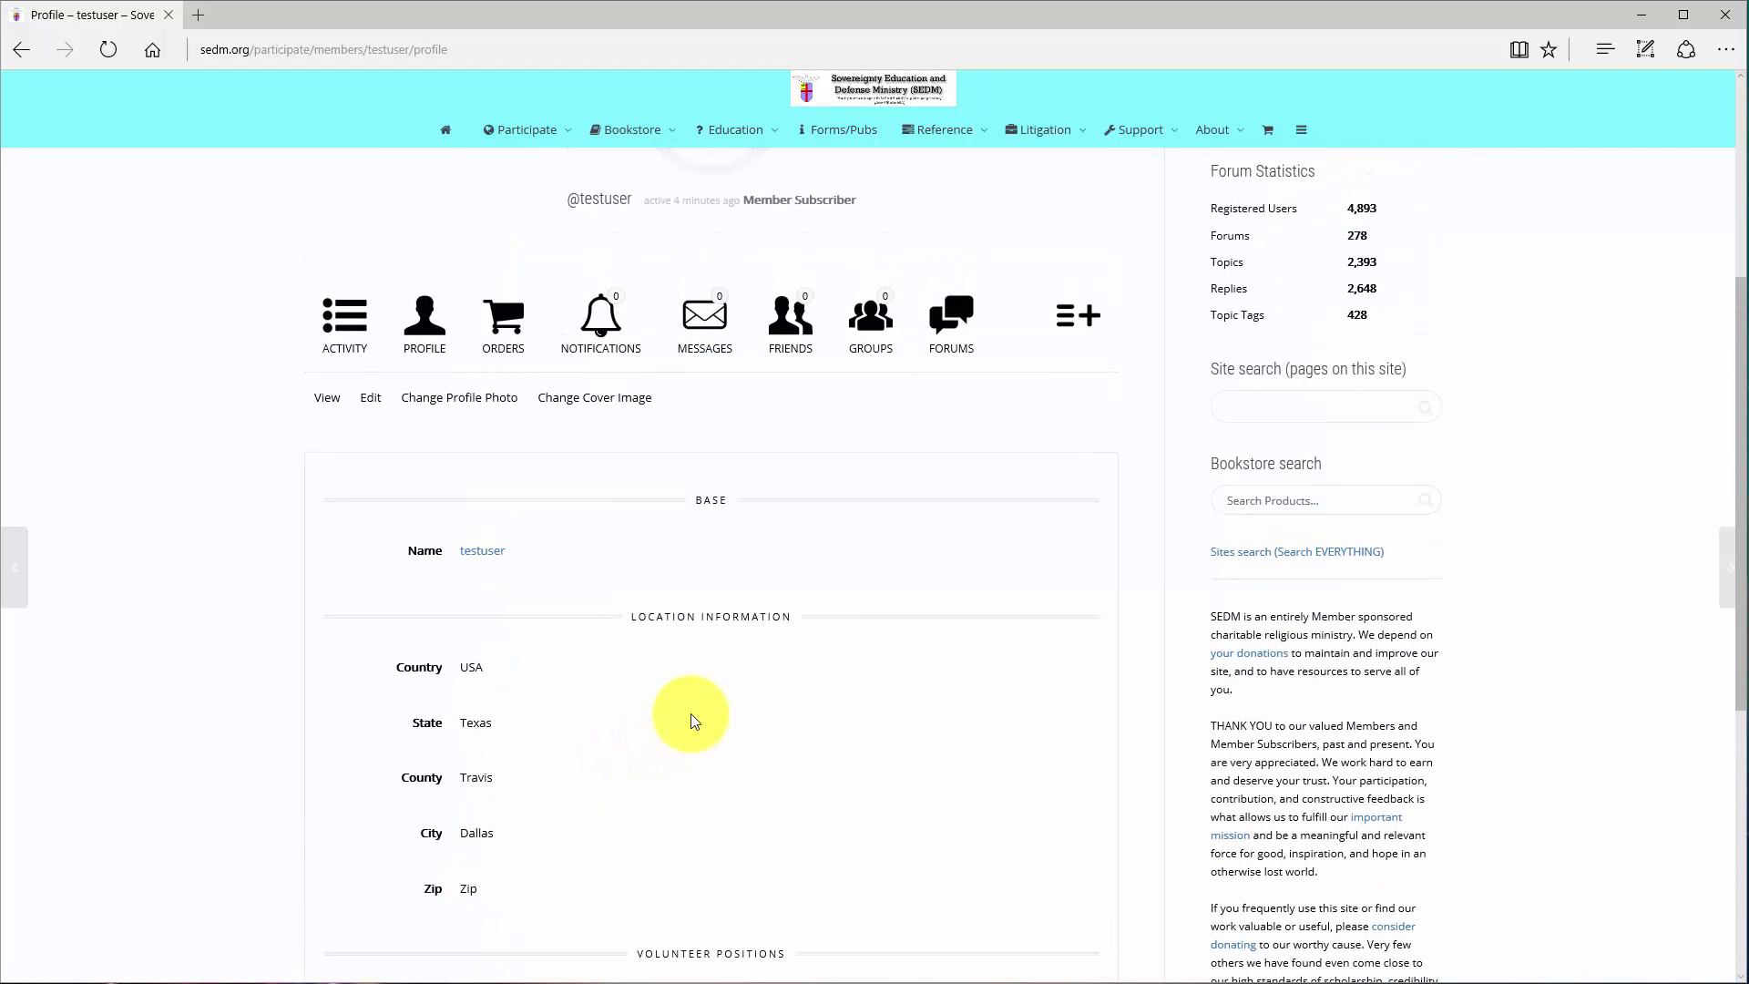
{"action": "scroll", "coordinate": [693, 712], "scroll_direction": "up", "scroll_amount": 4}
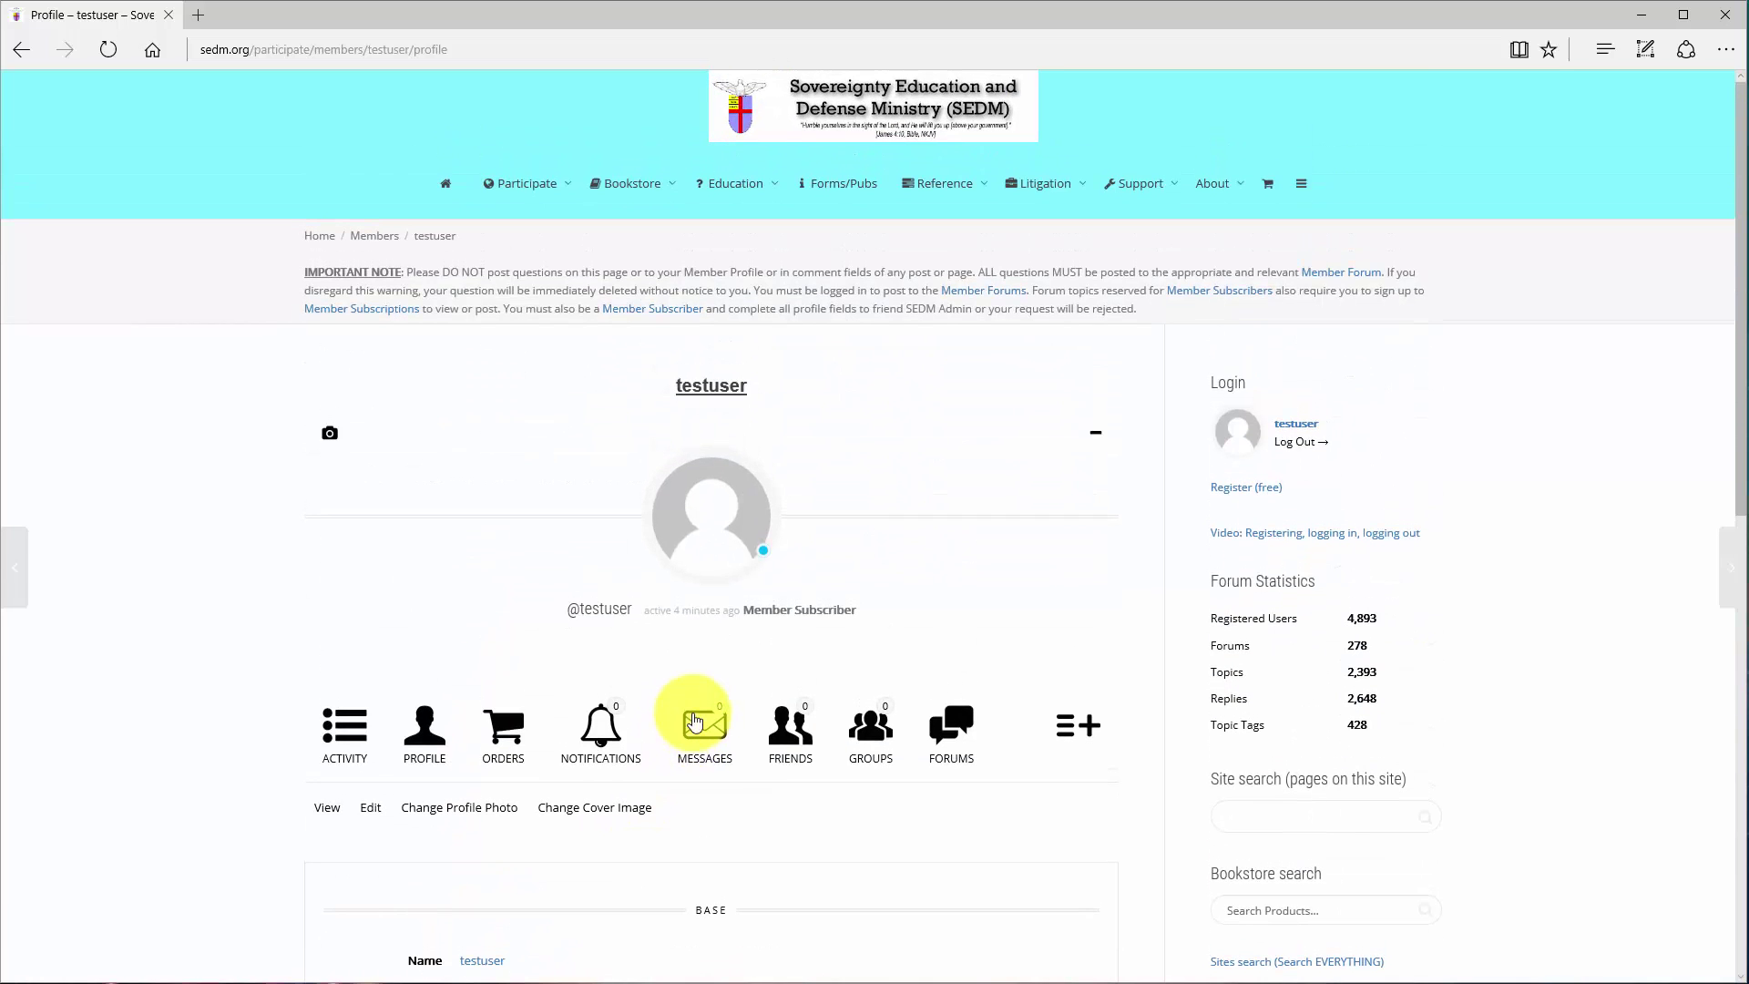
{"action": "scroll", "coordinate": [692, 713], "scroll_direction": "down", "scroll_amount": 5}
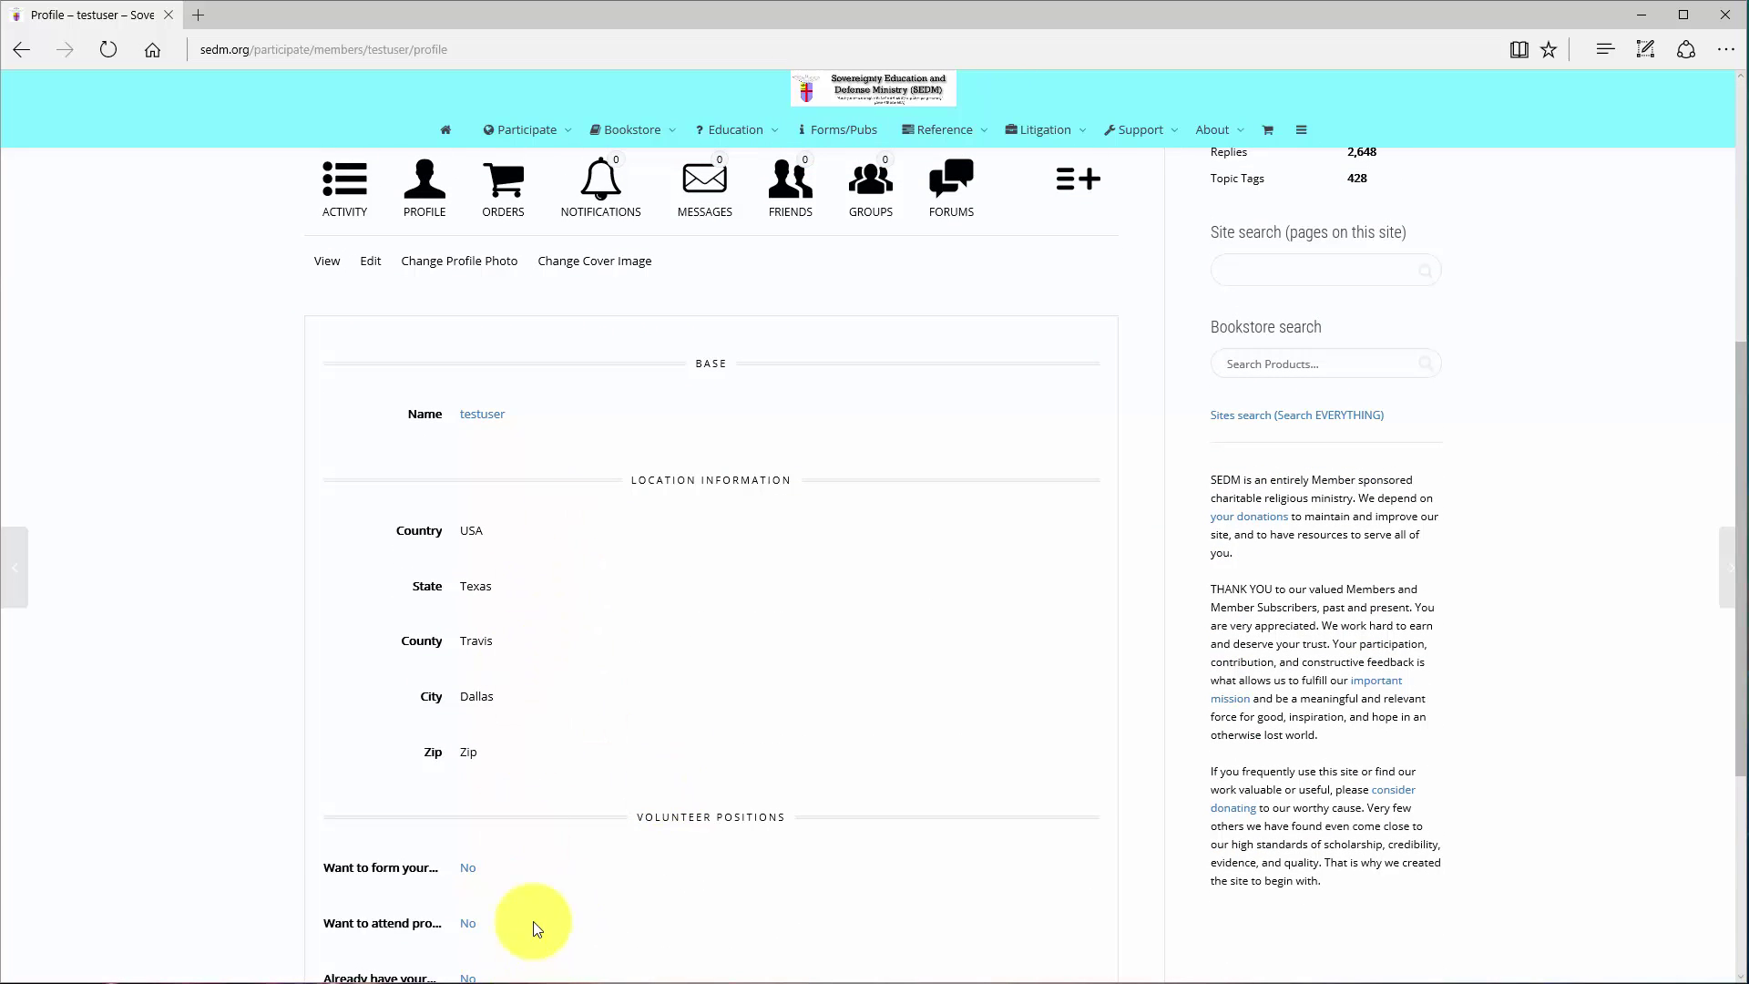
{"action": "scroll", "coordinate": [576, 914], "scroll_direction": "up", "scroll_amount": 3}
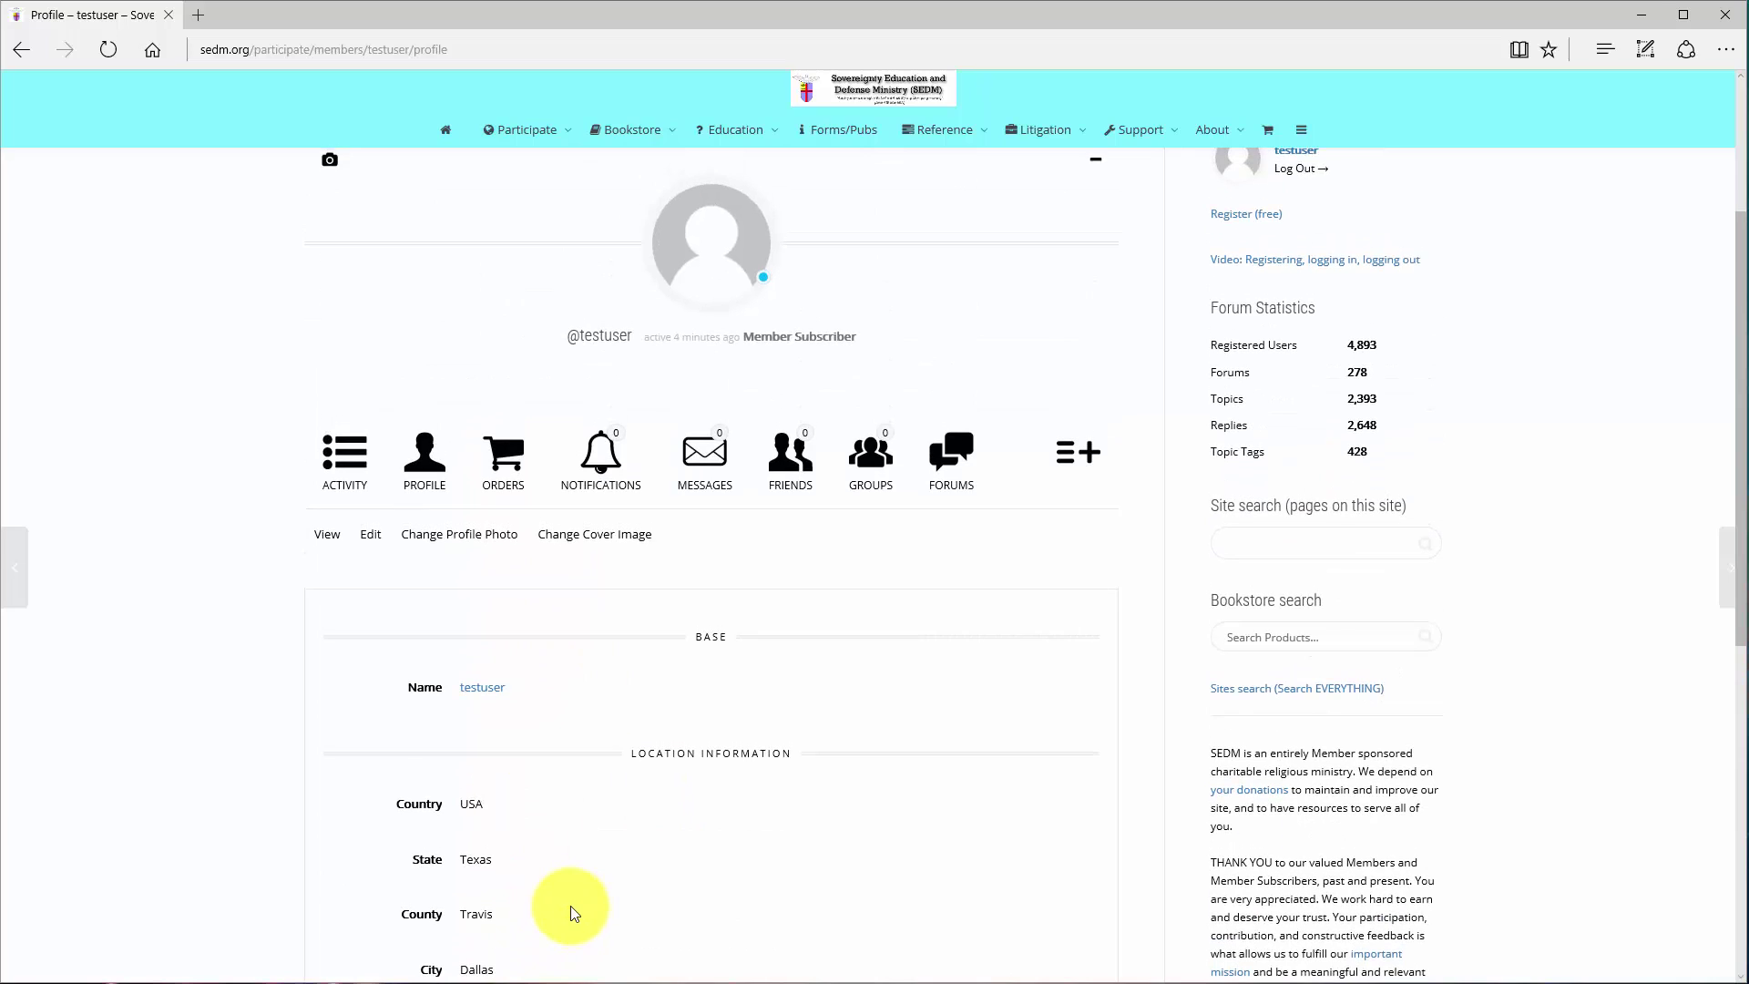
Open the profile for editing and review the Base group's name and forum signature fields.
{"action": "left_click", "coordinate": [372, 543]}
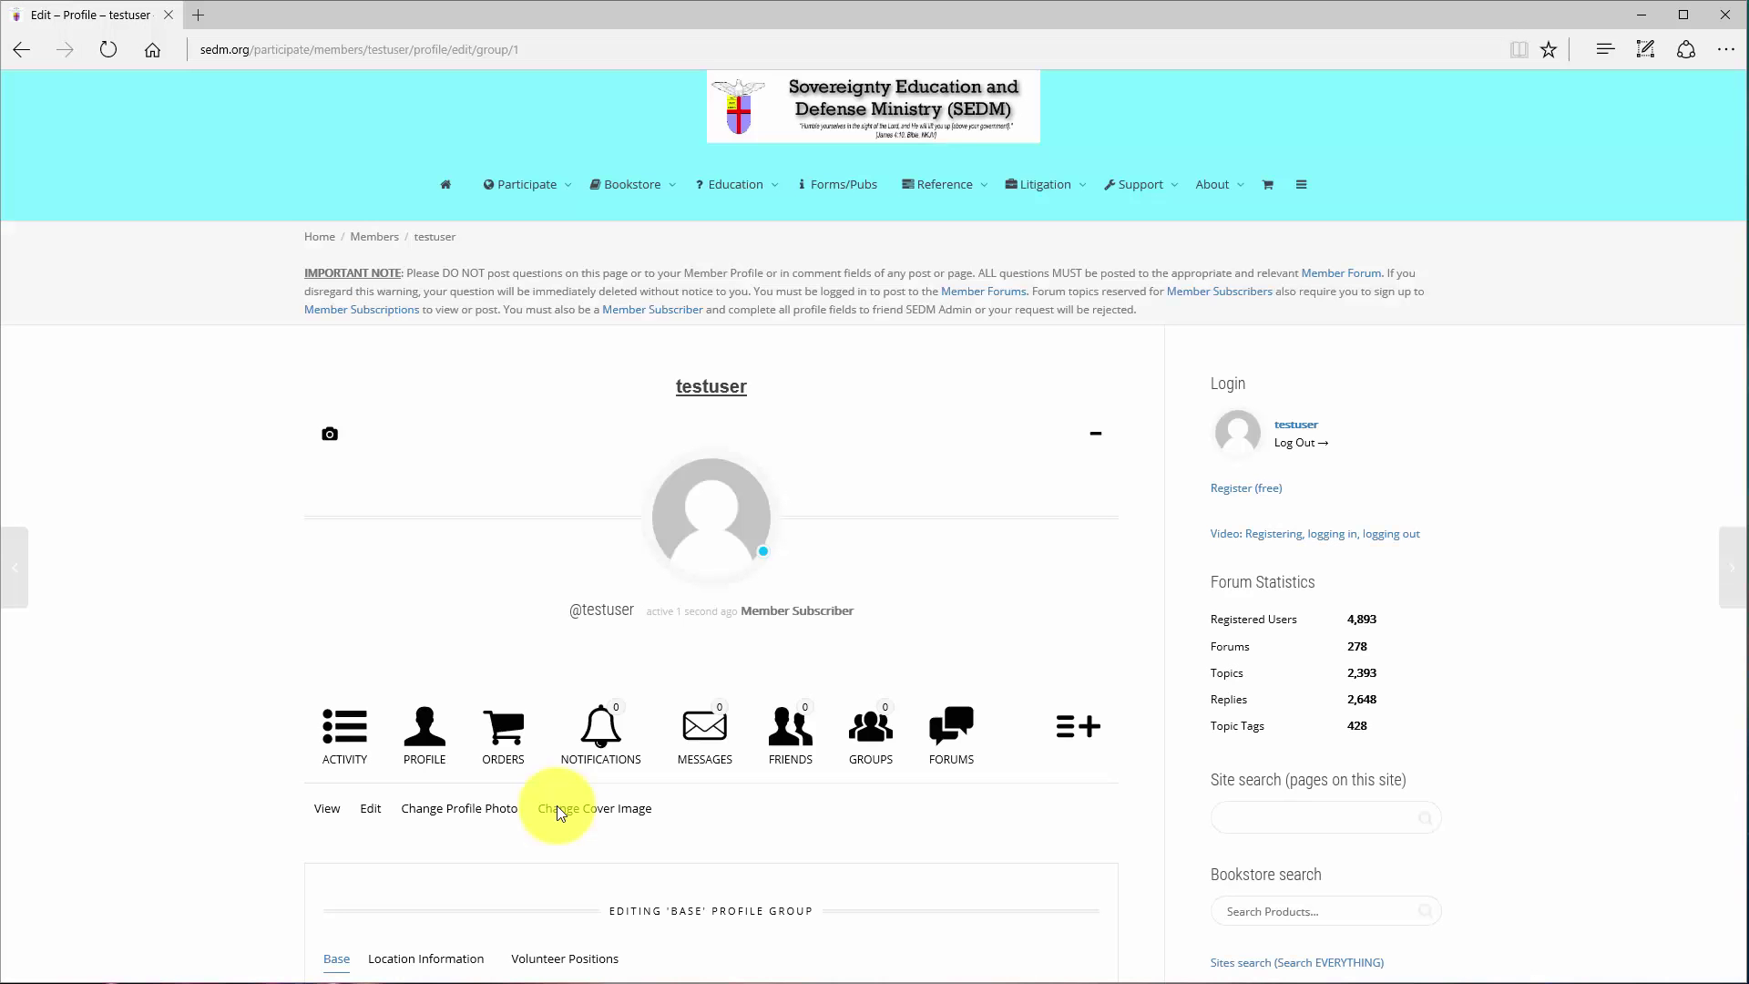
{"action": "scroll", "coordinate": [638, 819], "scroll_direction": "down", "scroll_amount": 3}
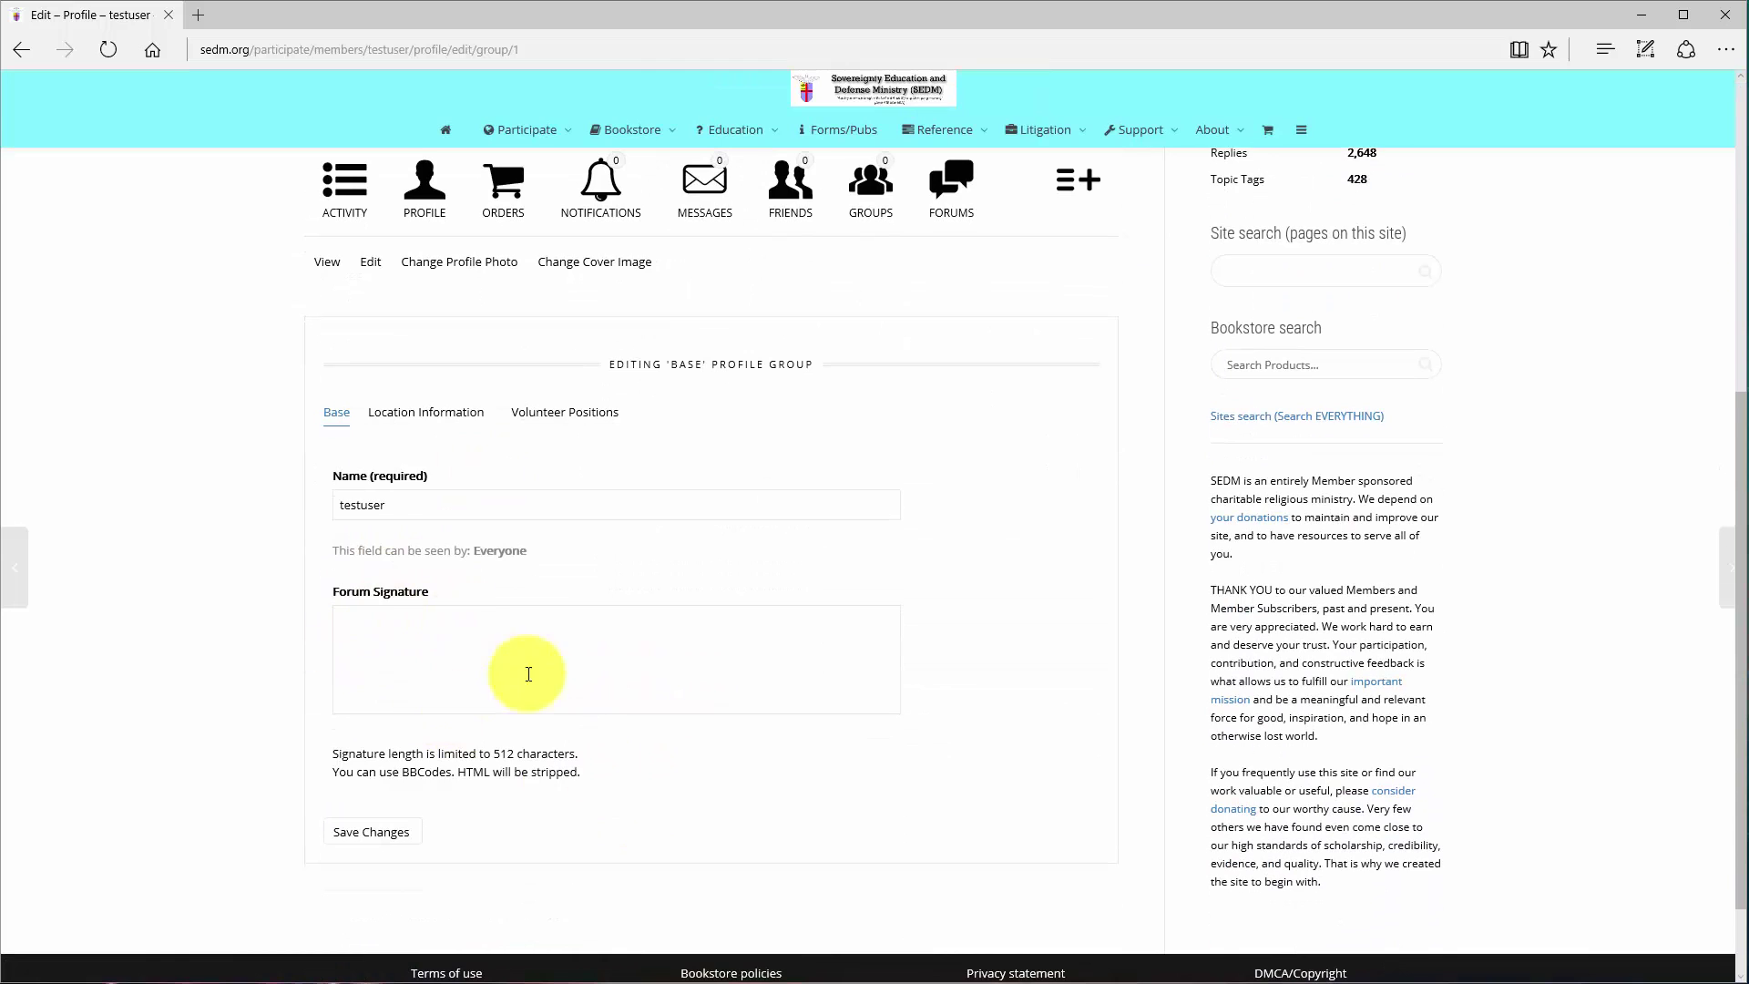
{"action": "scroll", "coordinate": [511, 596], "scroll_direction": "down", "scroll_amount": 1}
{"action": "scroll", "coordinate": [476, 569], "scroll_direction": "up", "scroll_amount": 2}
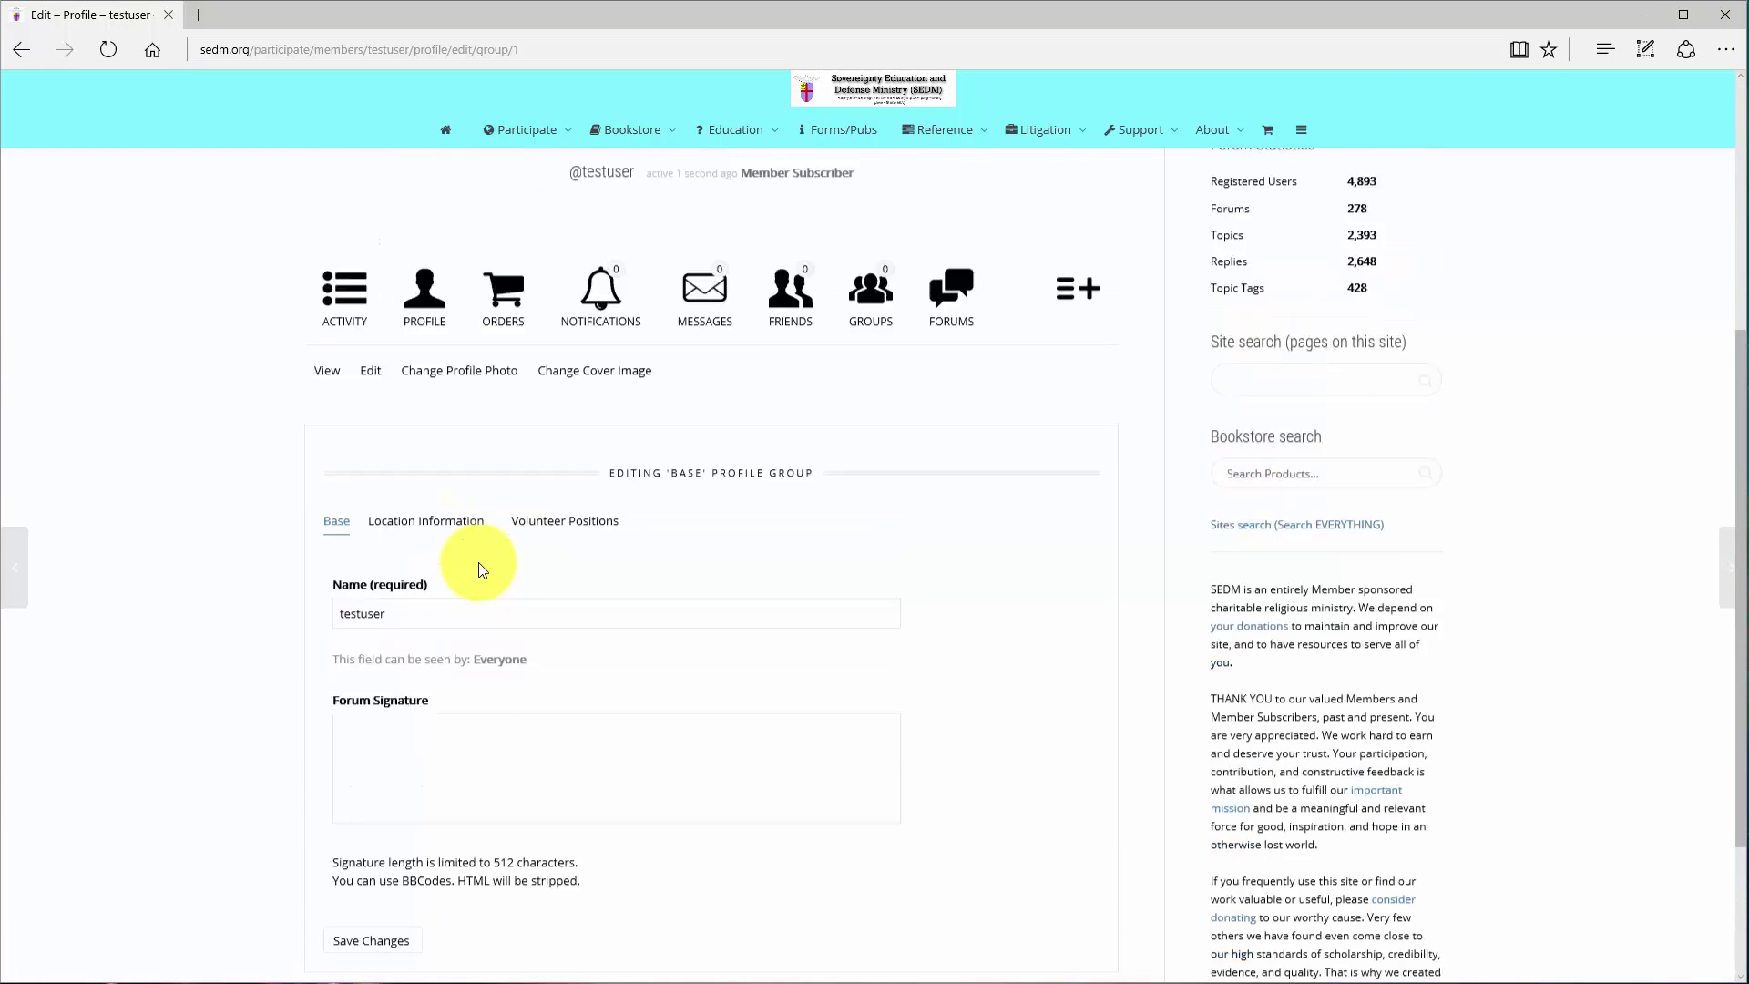
Open the Location Information group for editing and review its fields and their visibility settings down to the save option.
{"action": "left_click", "coordinate": [394, 448]}
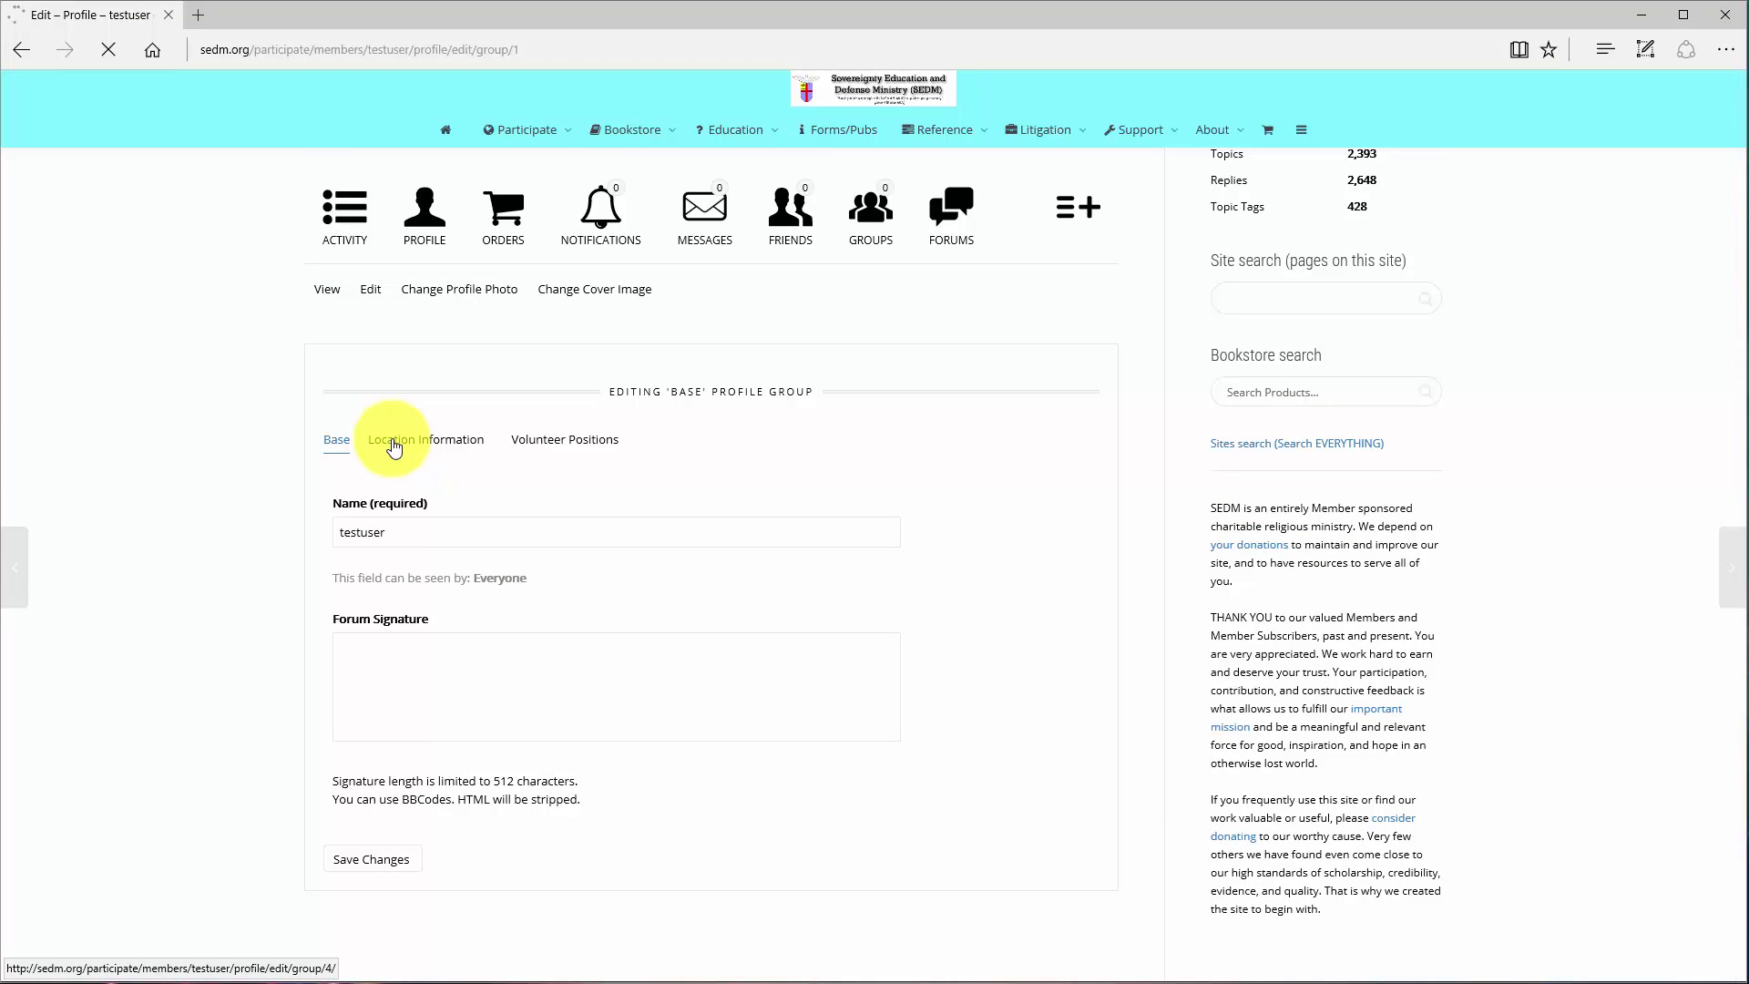
{"action": "scroll", "coordinate": [660, 676], "scroll_direction": "down", "scroll_amount": 5}
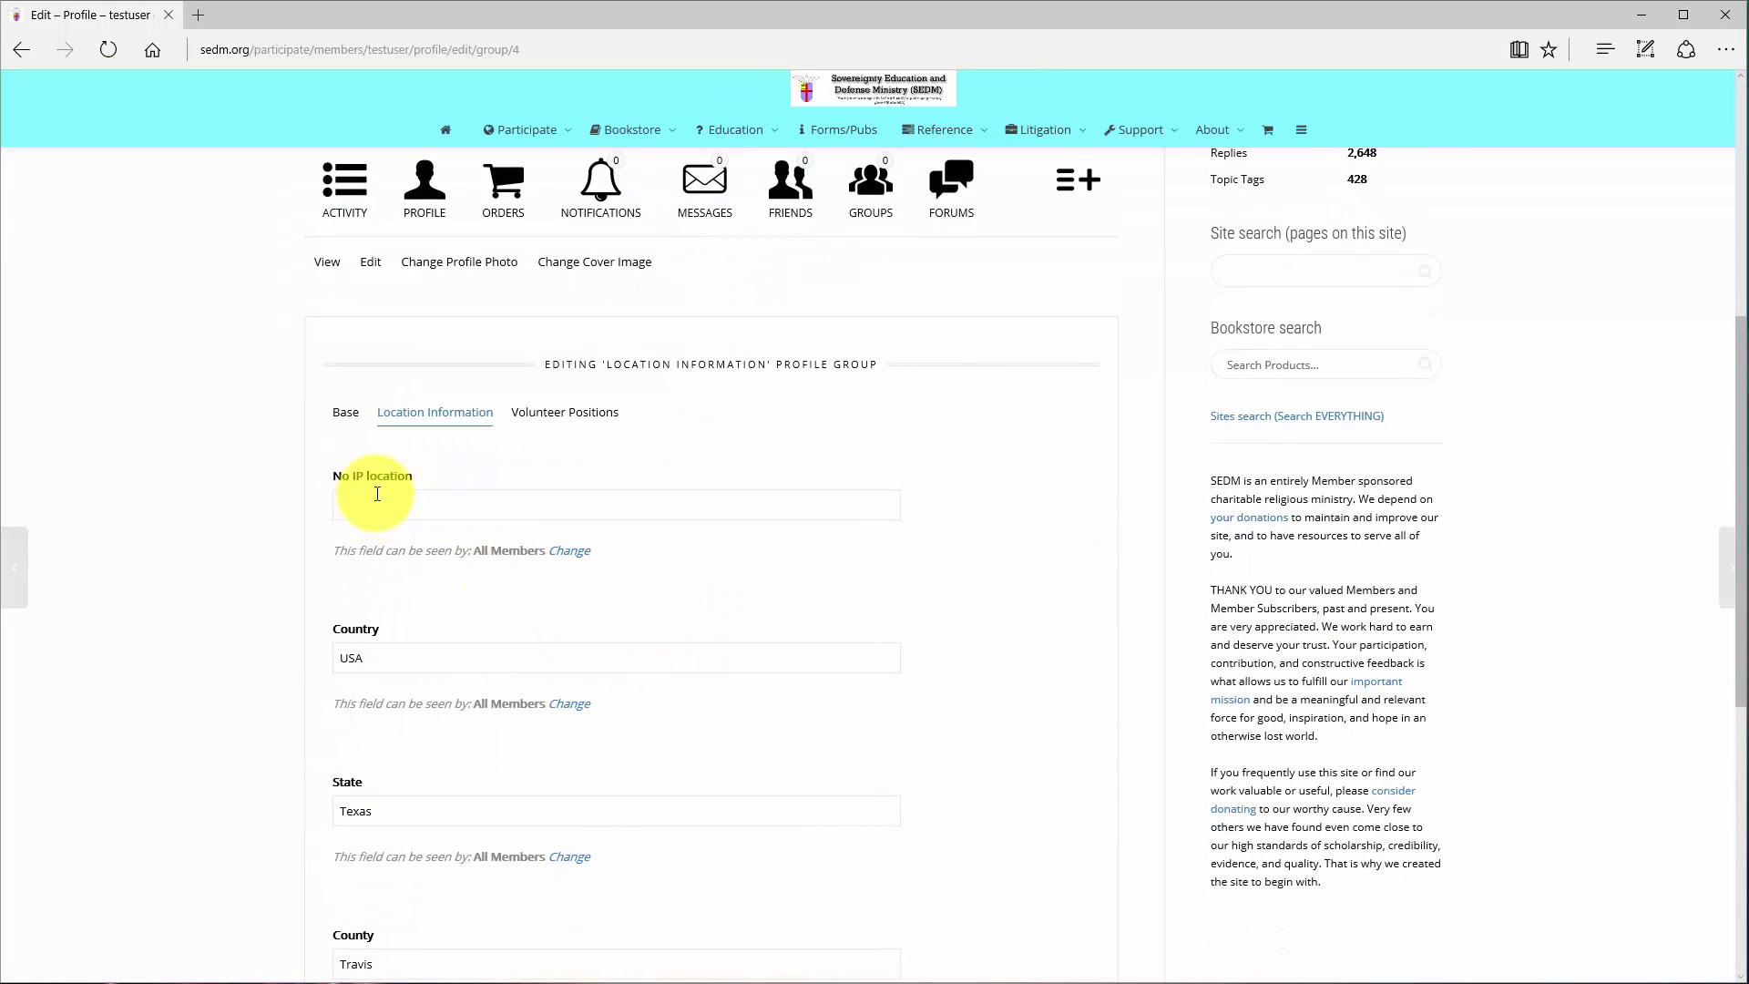
{"action": "scroll", "coordinate": [401, 916], "scroll_direction": "down", "scroll_amount": 4}
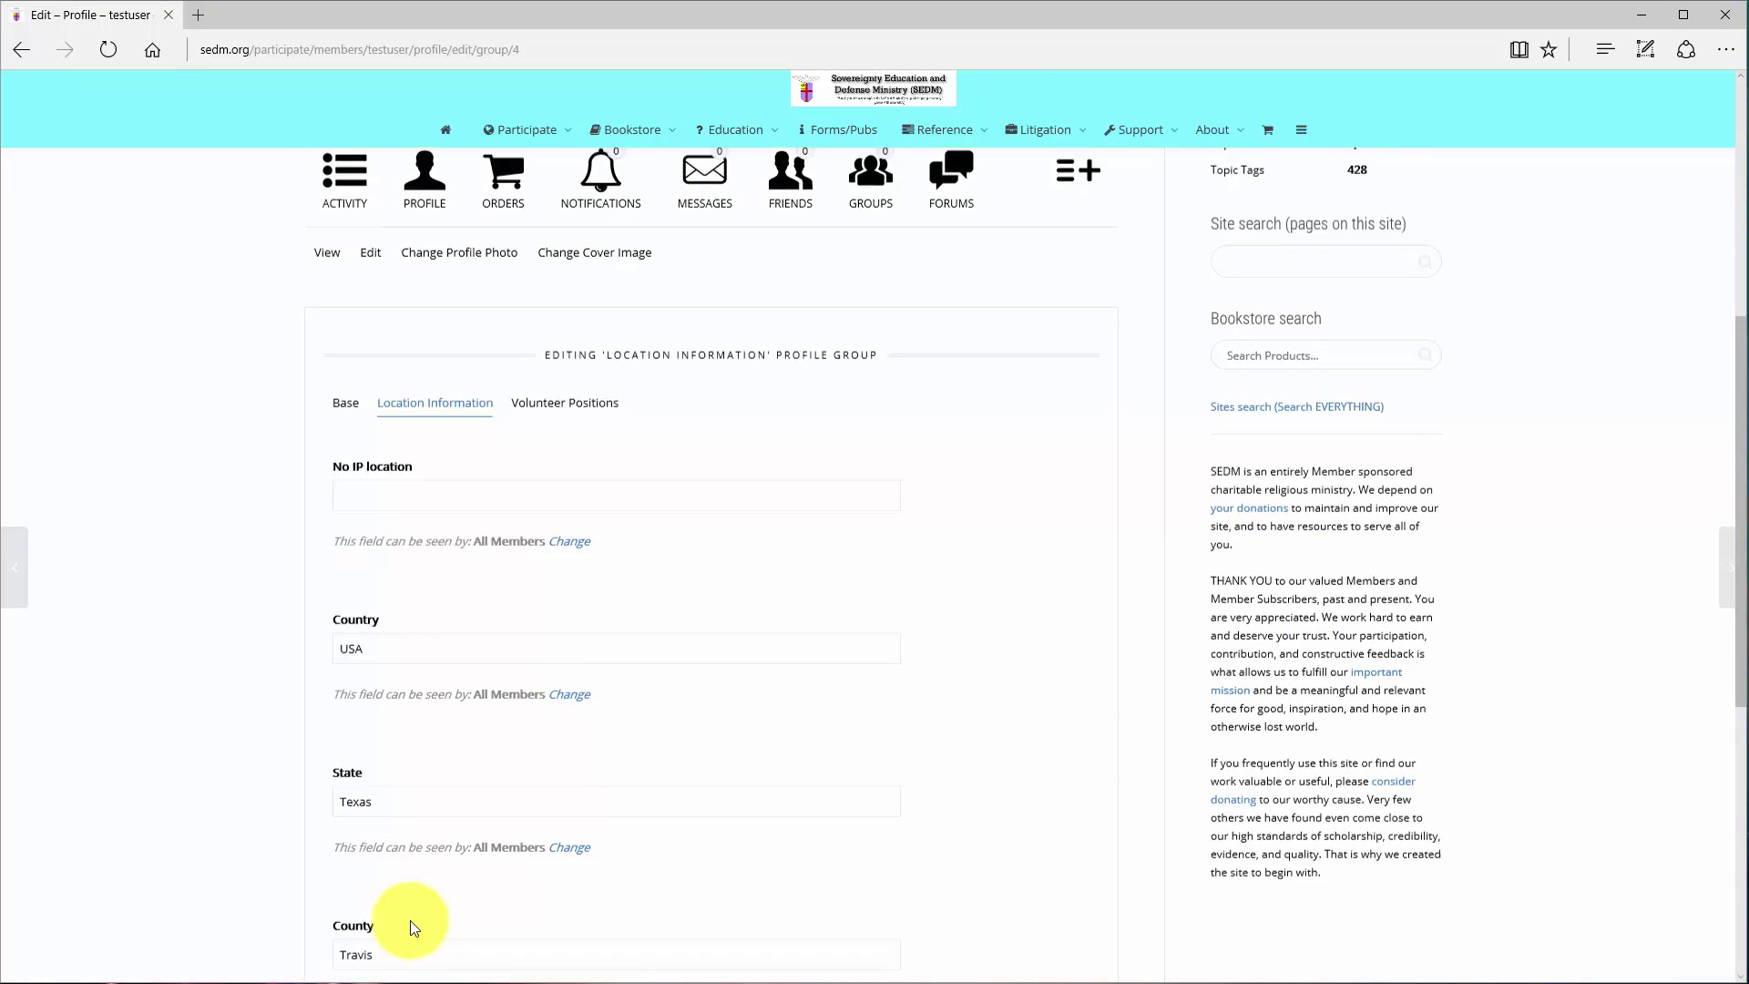
{"action": "scroll", "coordinate": [391, 843], "scroll_direction": "down", "scroll_amount": 2}
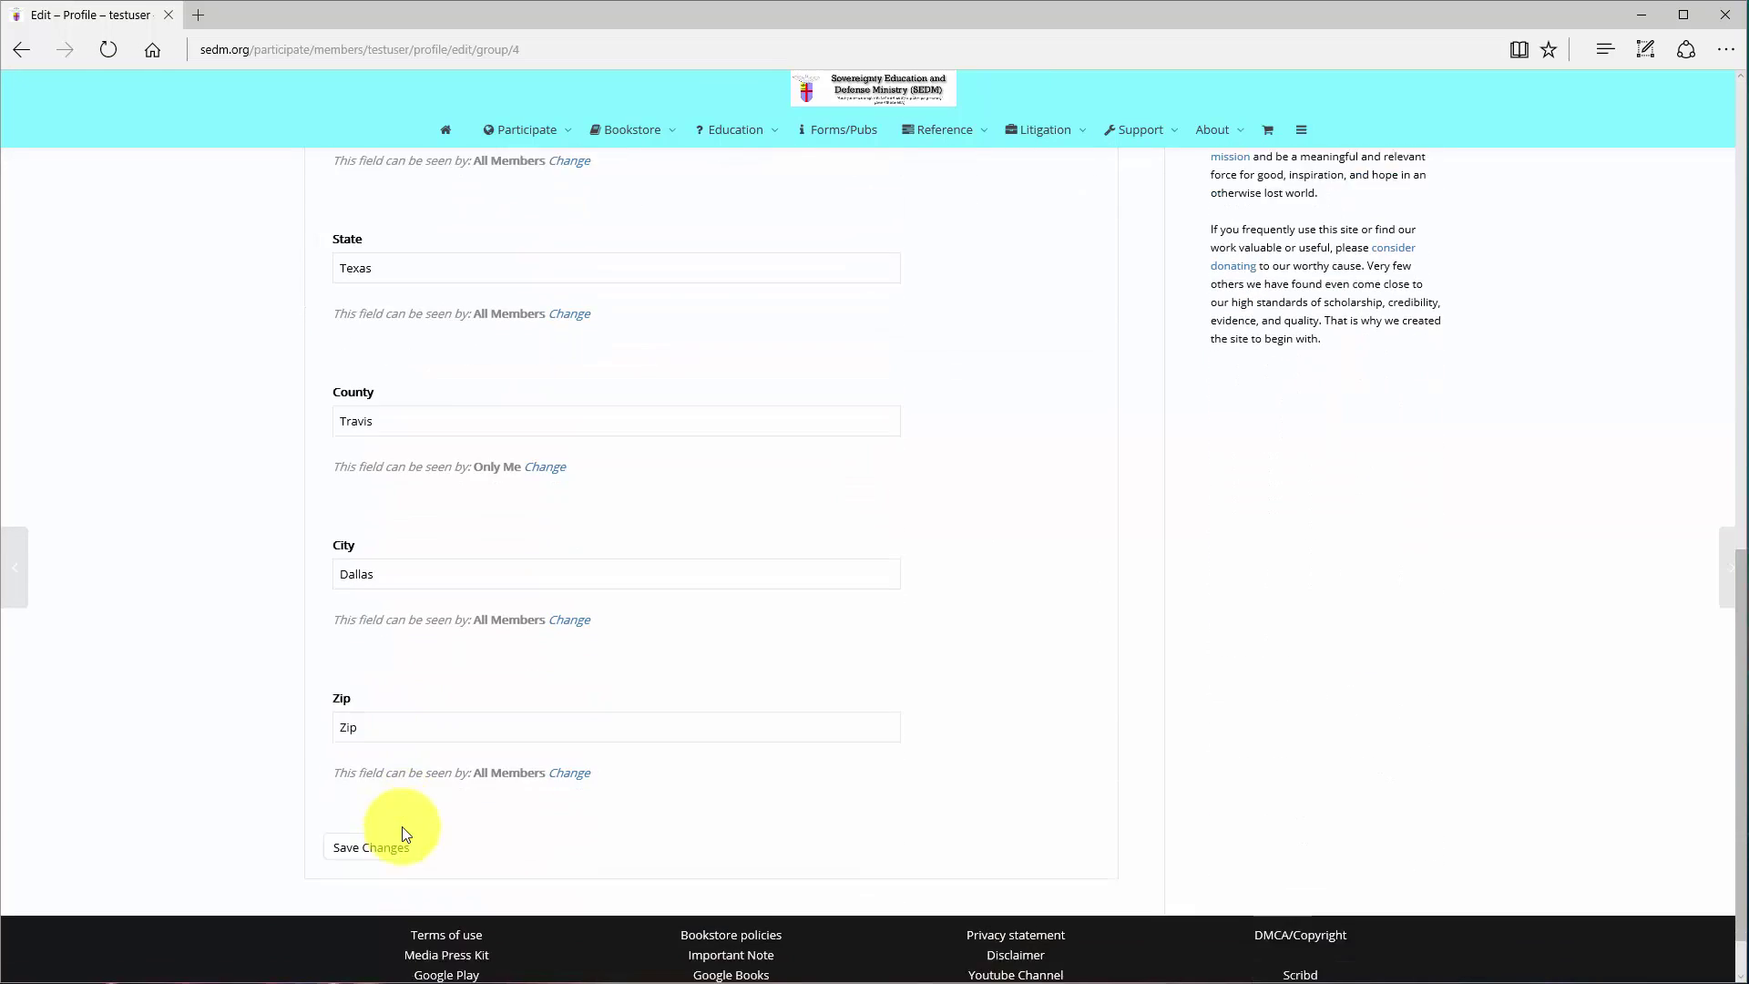
{"action": "scroll", "coordinate": [488, 656], "scroll_direction": "up", "scroll_amount": 8}
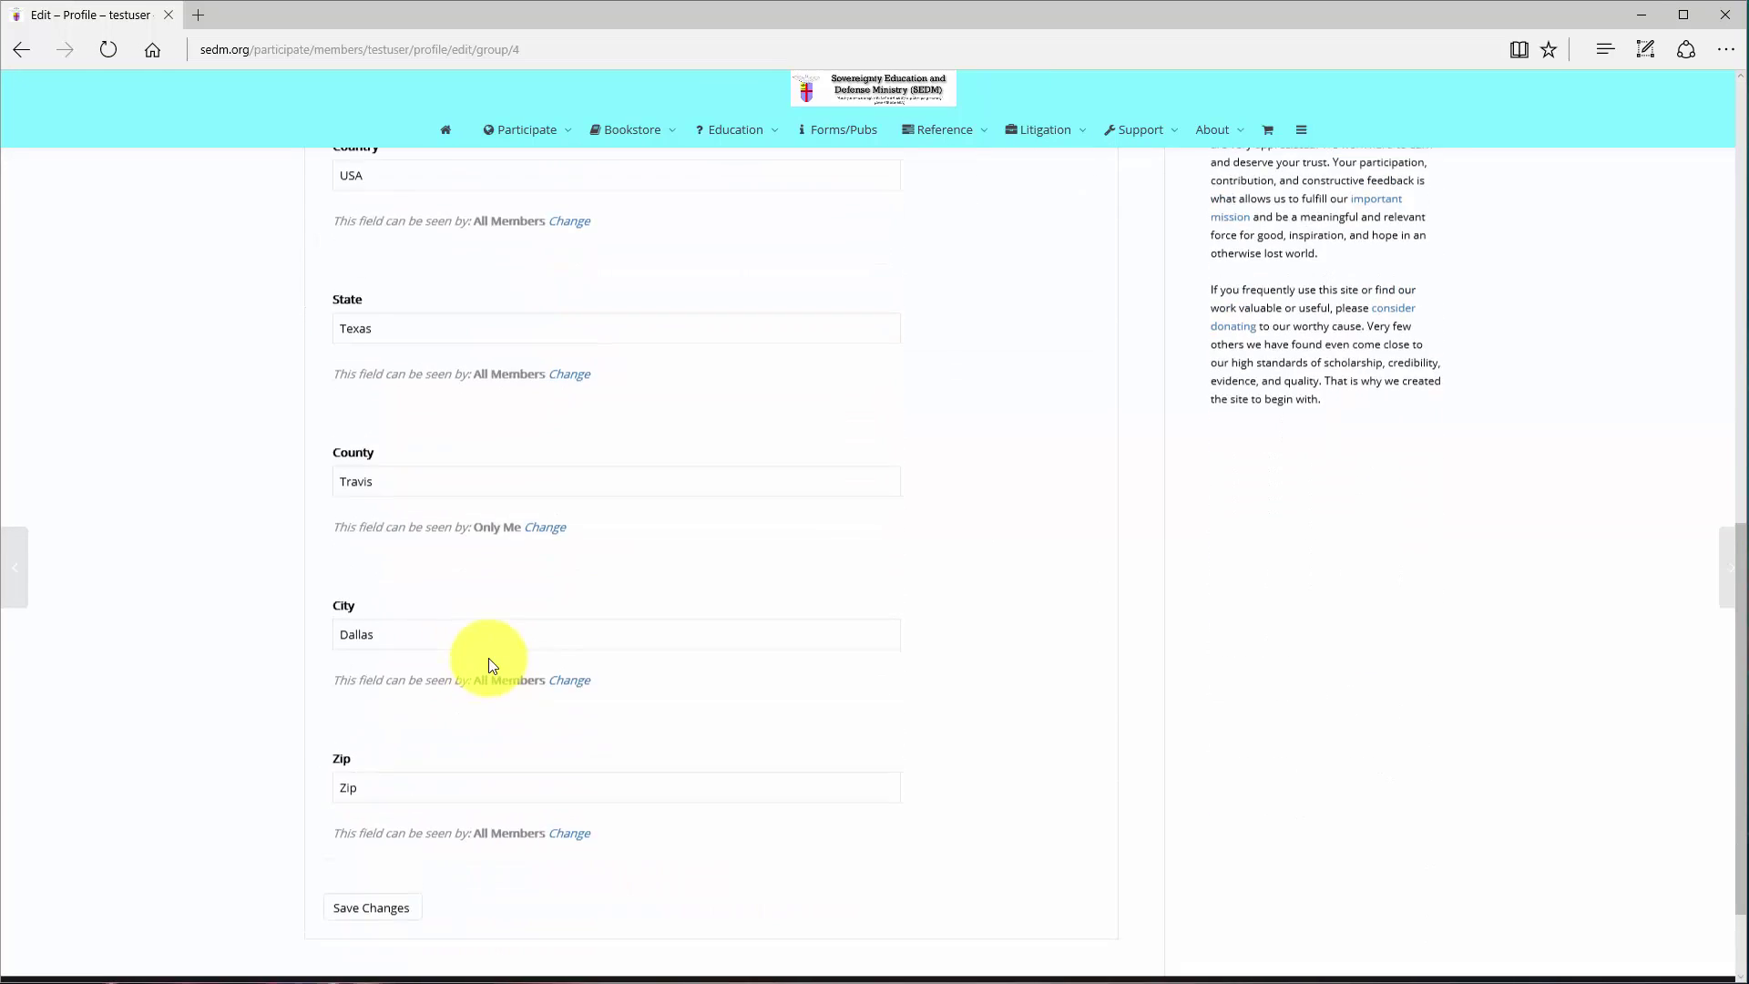
Open the Volunteer Positions group for editing and review its required fields and their visibility settings down to the save option.
{"action": "left_click", "coordinate": [553, 628]}
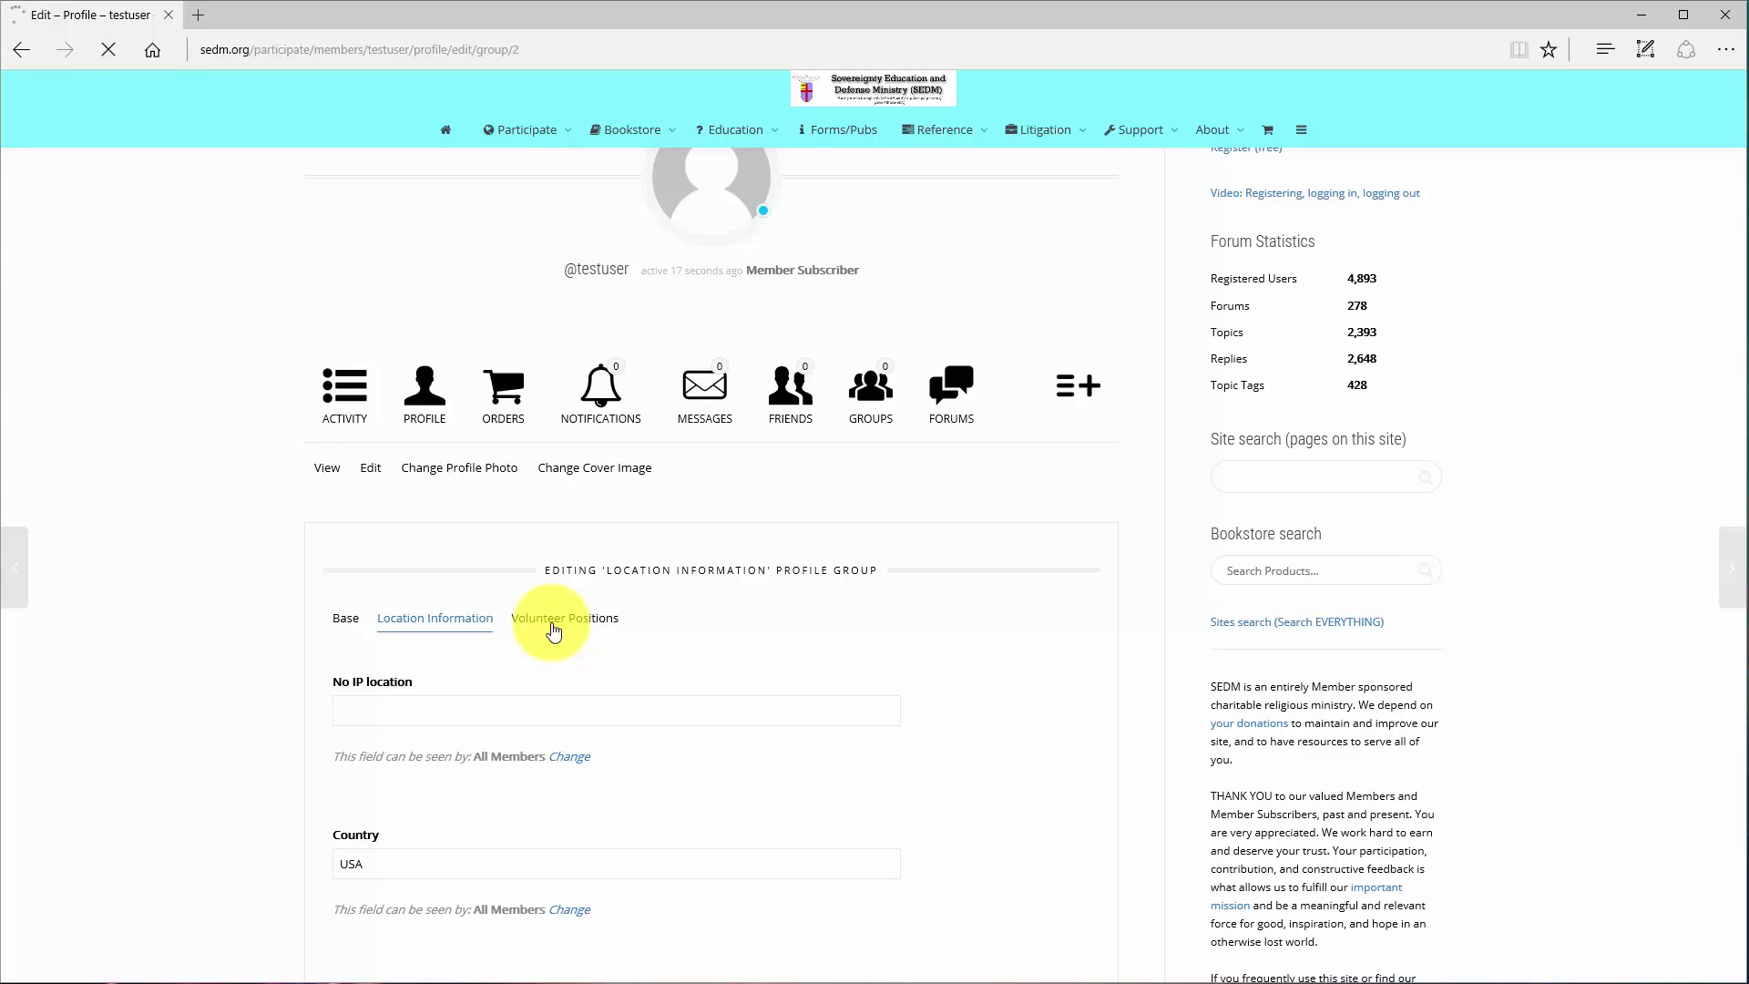
{"action": "scroll", "coordinate": [586, 702], "scroll_direction": "down", "scroll_amount": 4}
{"action": "scroll", "coordinate": [586, 711], "scroll_direction": "down", "scroll_amount": 2}
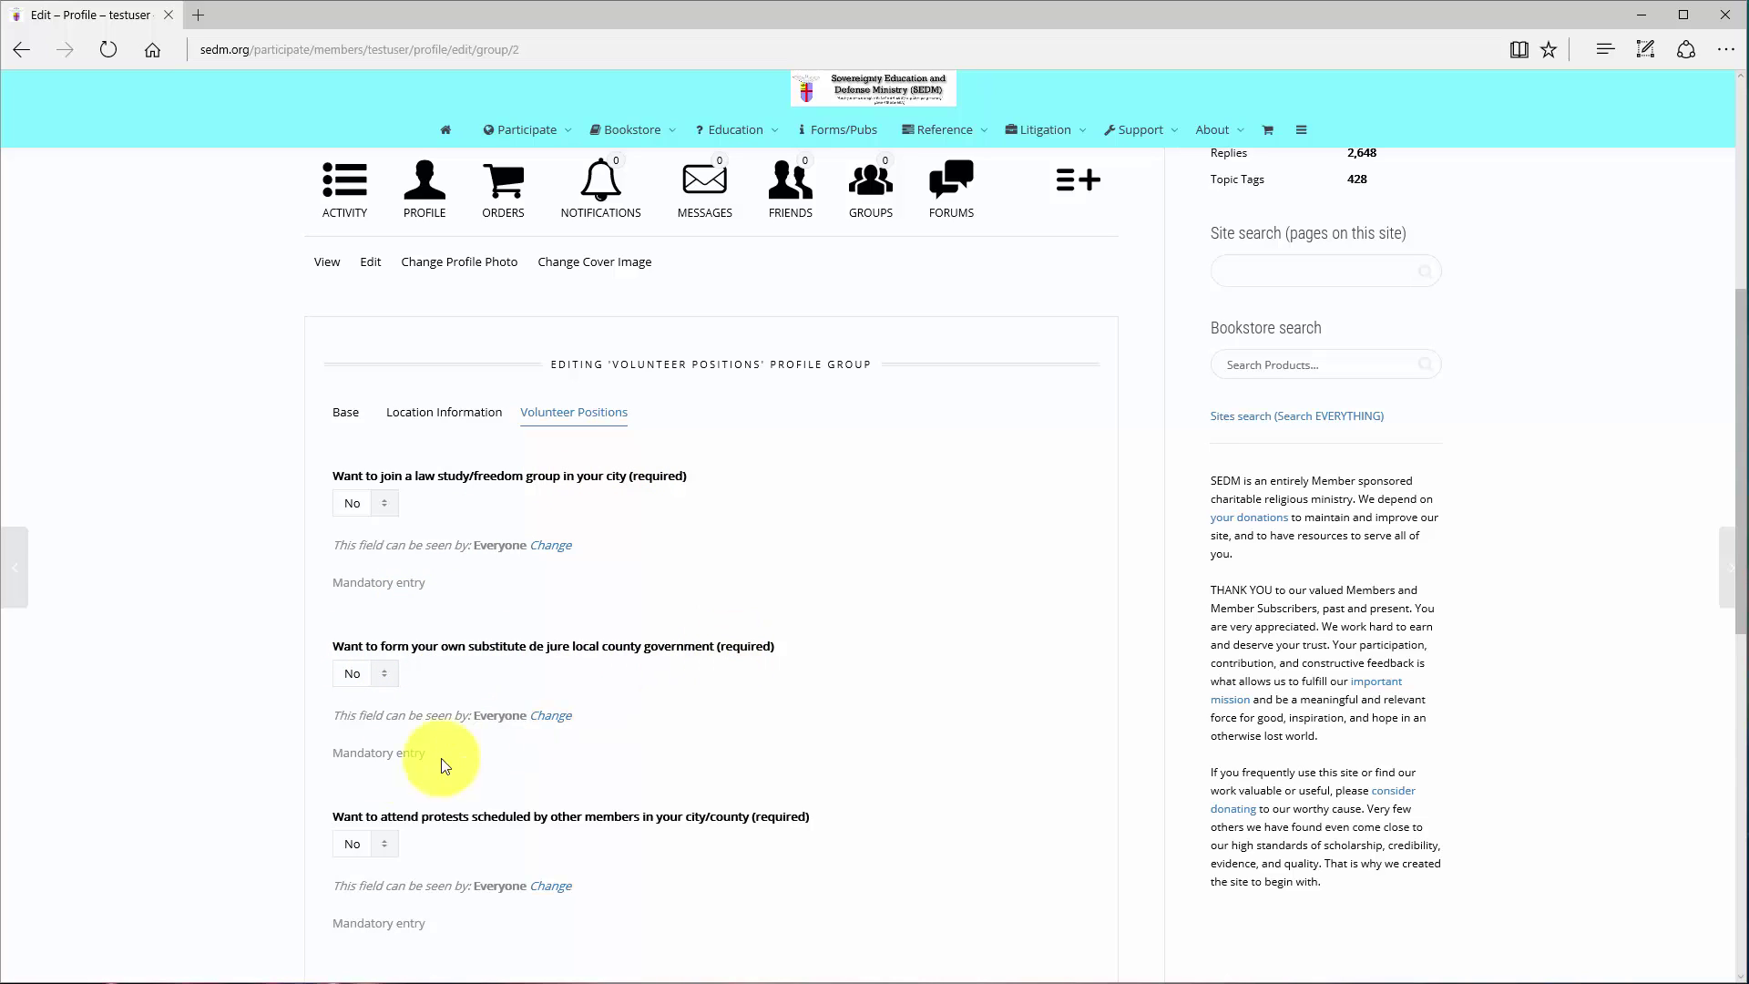
{"action": "scroll", "coordinate": [629, 765], "scroll_direction": "down", "scroll_amount": 1}
{"action": "scroll", "coordinate": [640, 766], "scroll_direction": "down", "scroll_amount": 3}
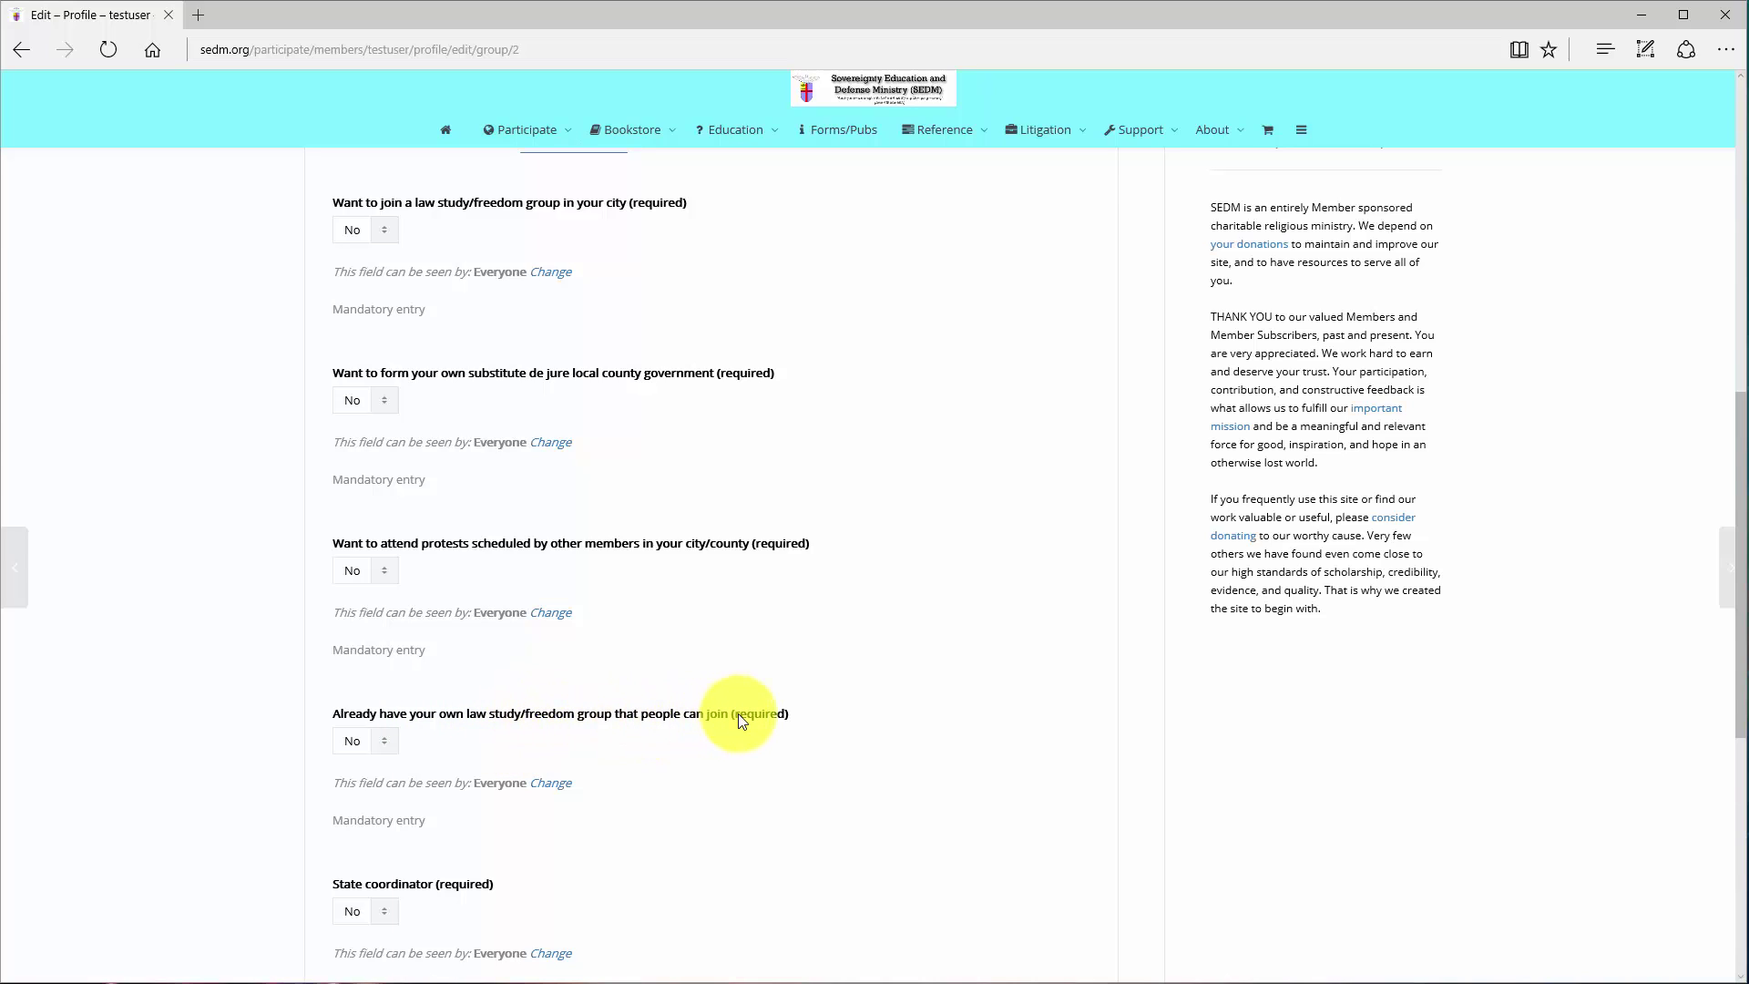
{"action": "scroll", "coordinate": [738, 713], "scroll_direction": "down", "scroll_amount": 3}
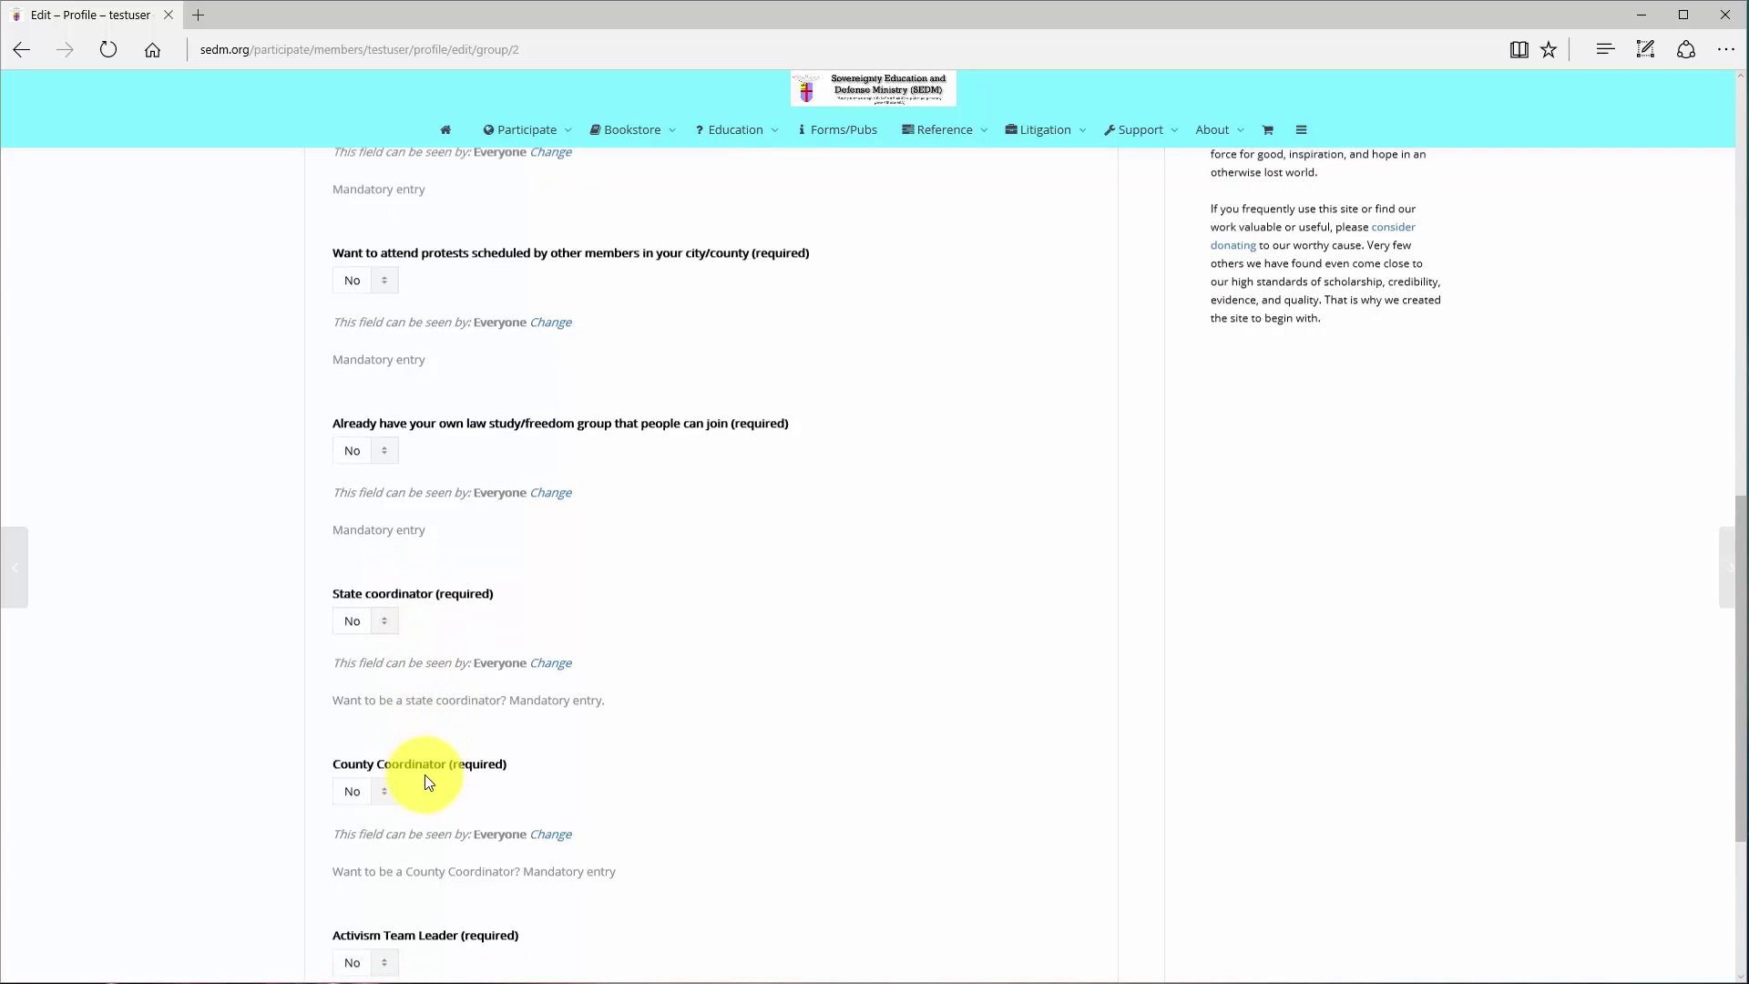
{"action": "scroll", "coordinate": [425, 774], "scroll_direction": "down", "scroll_amount": 3}
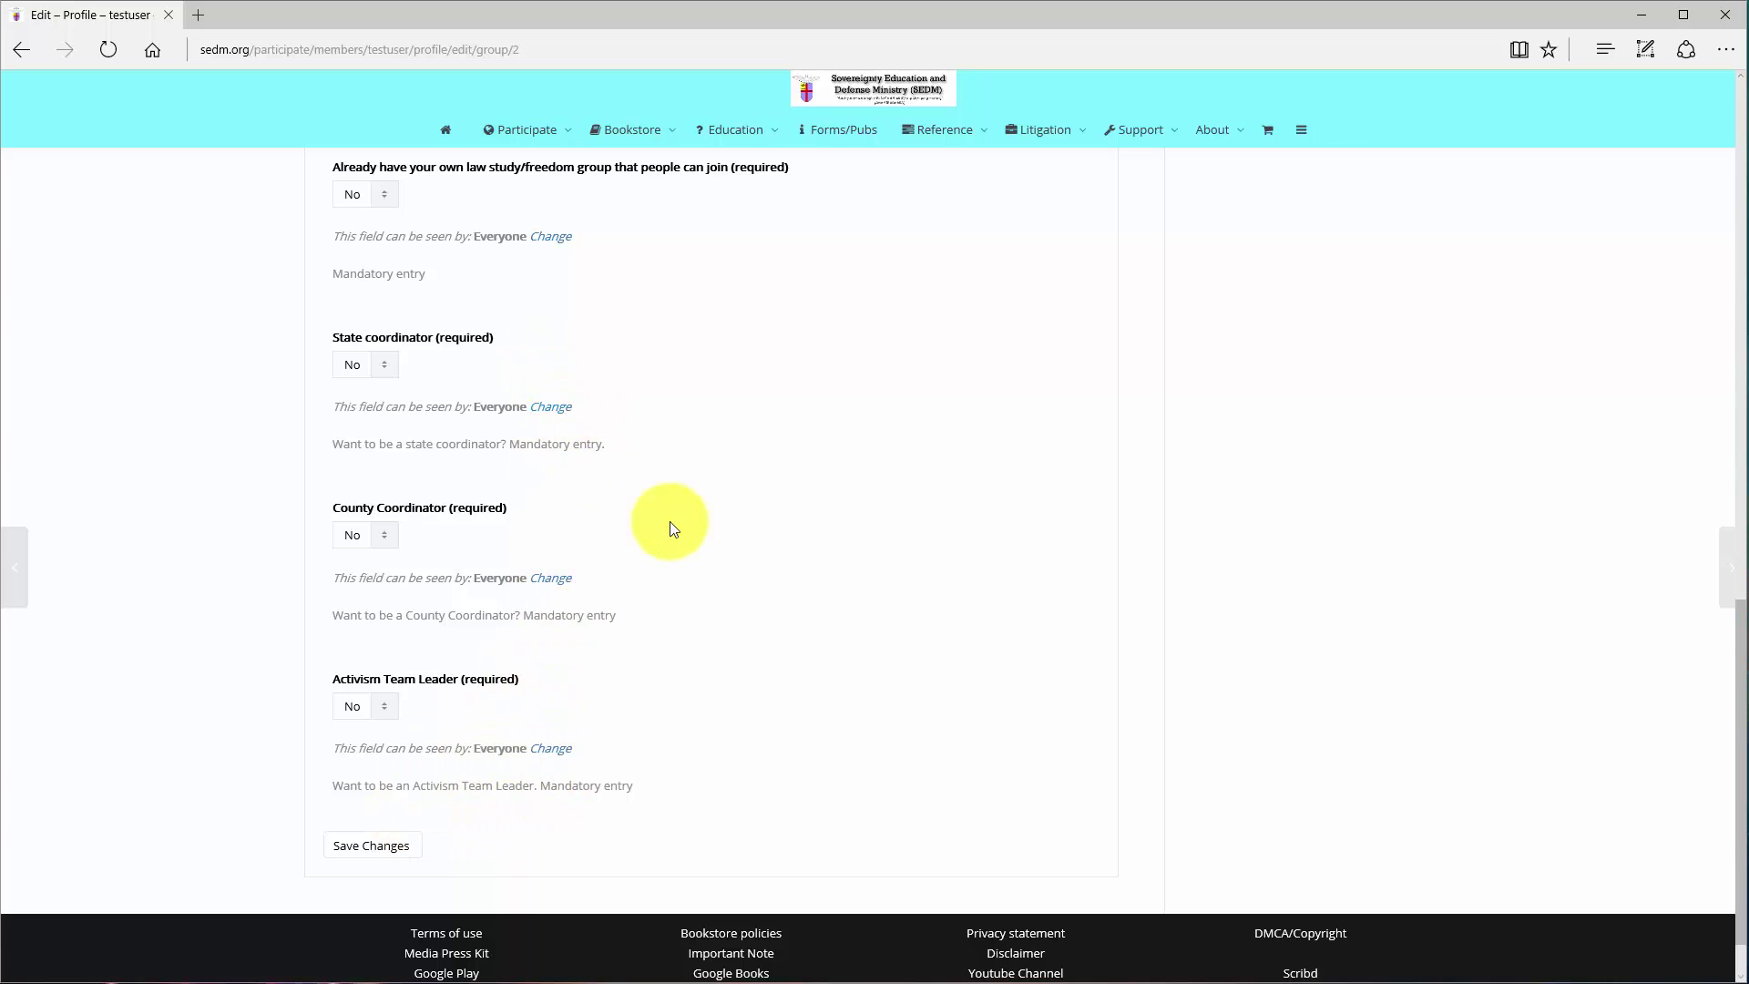
Open the profile photo change page and examine its options for uploading or taking a photo.
{"action": "scroll", "coordinate": [758, 579], "scroll_direction": "up", "scroll_amount": 15}
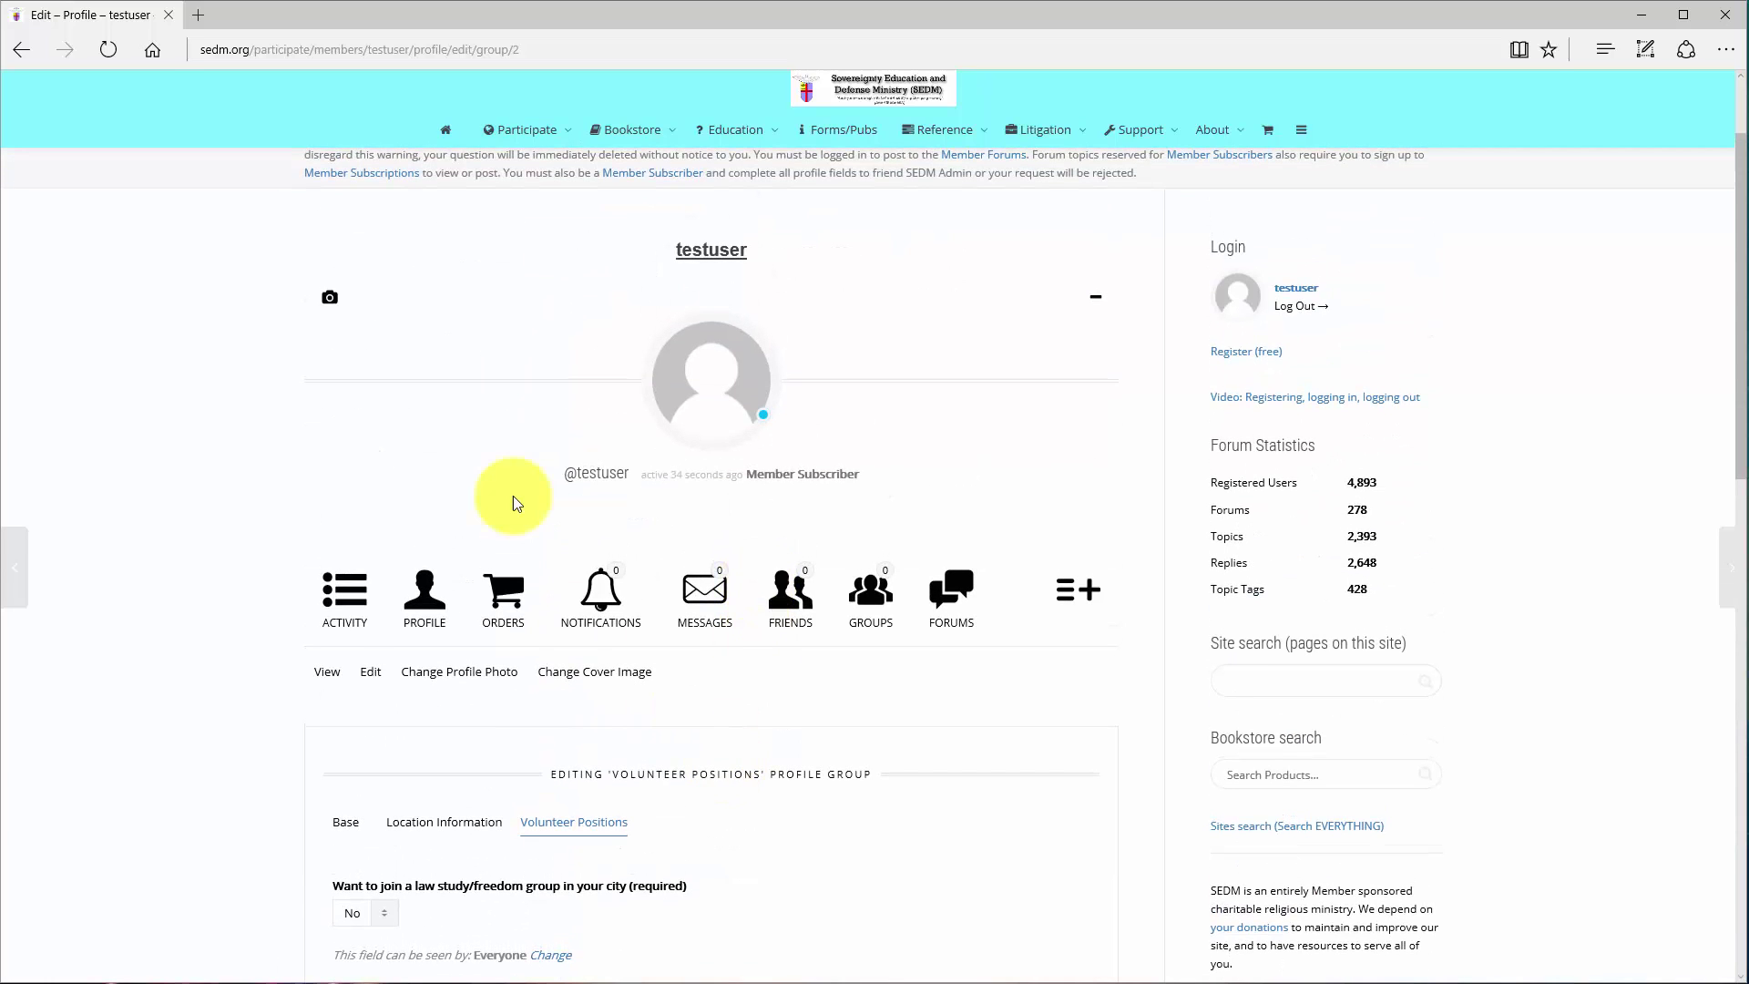
{"action": "left_click", "coordinate": [464, 675]}
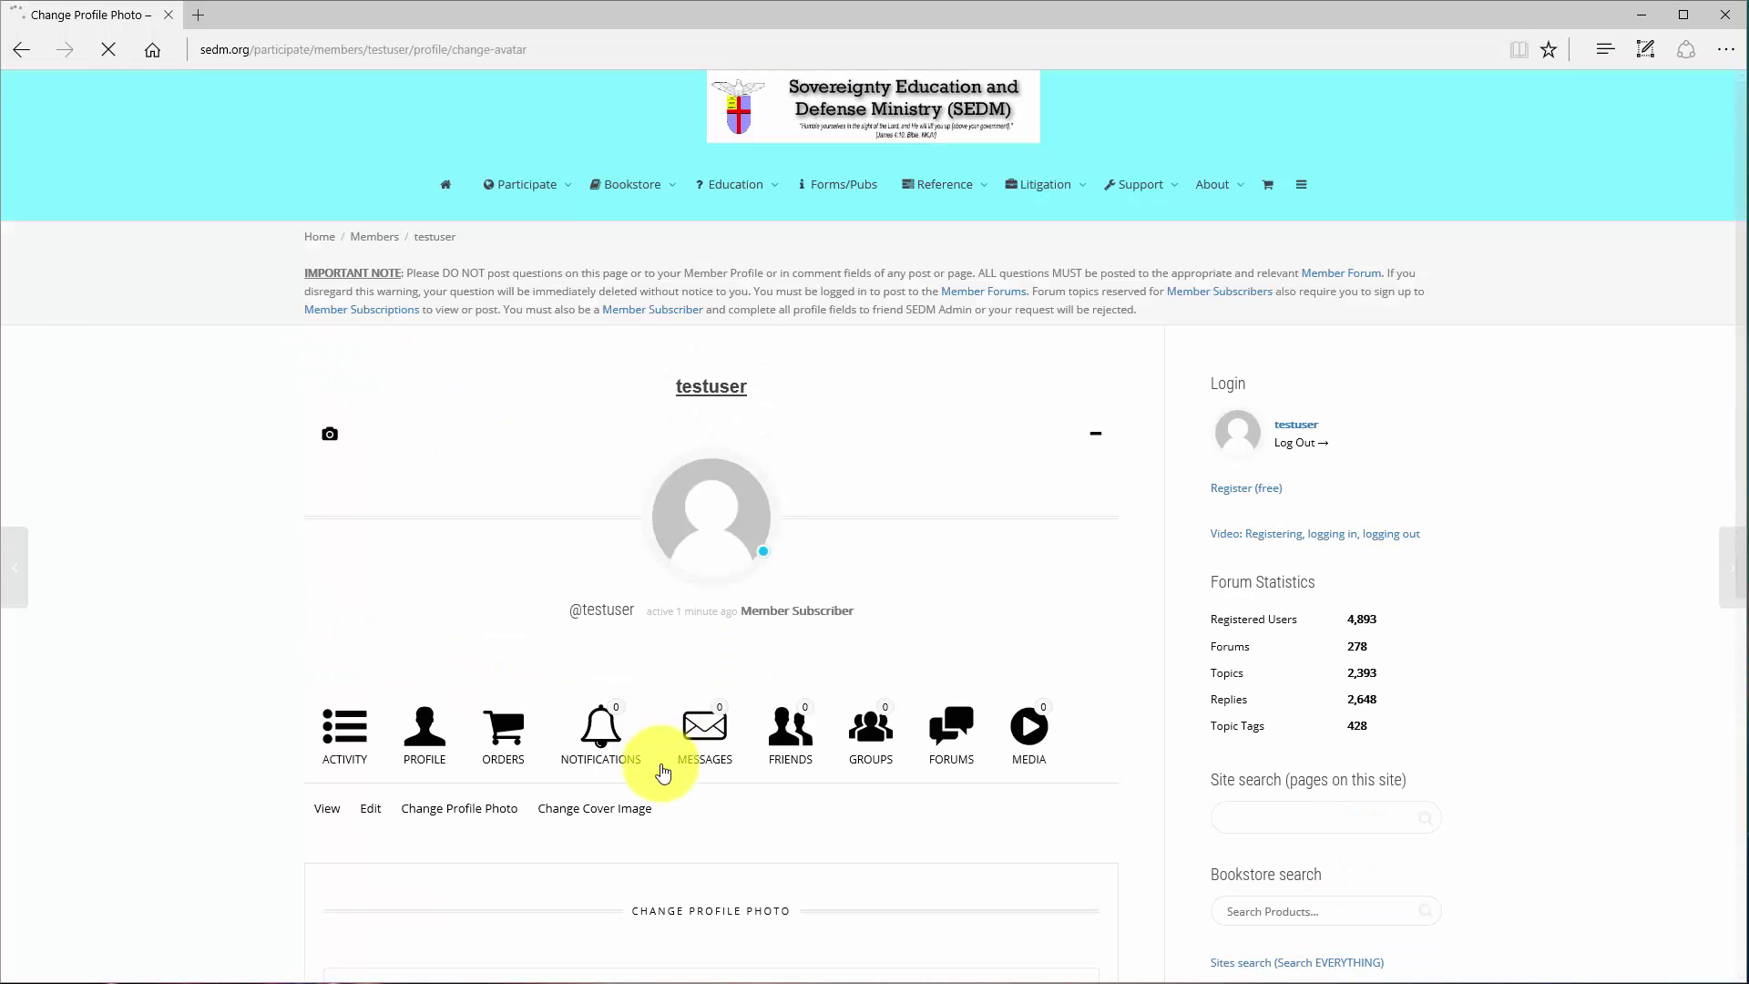
{"action": "scroll", "coordinate": [663, 764], "scroll_direction": "down", "scroll_amount": 3}
{"action": "scroll", "coordinate": [663, 763], "scroll_direction": "down", "scroll_amount": 2}
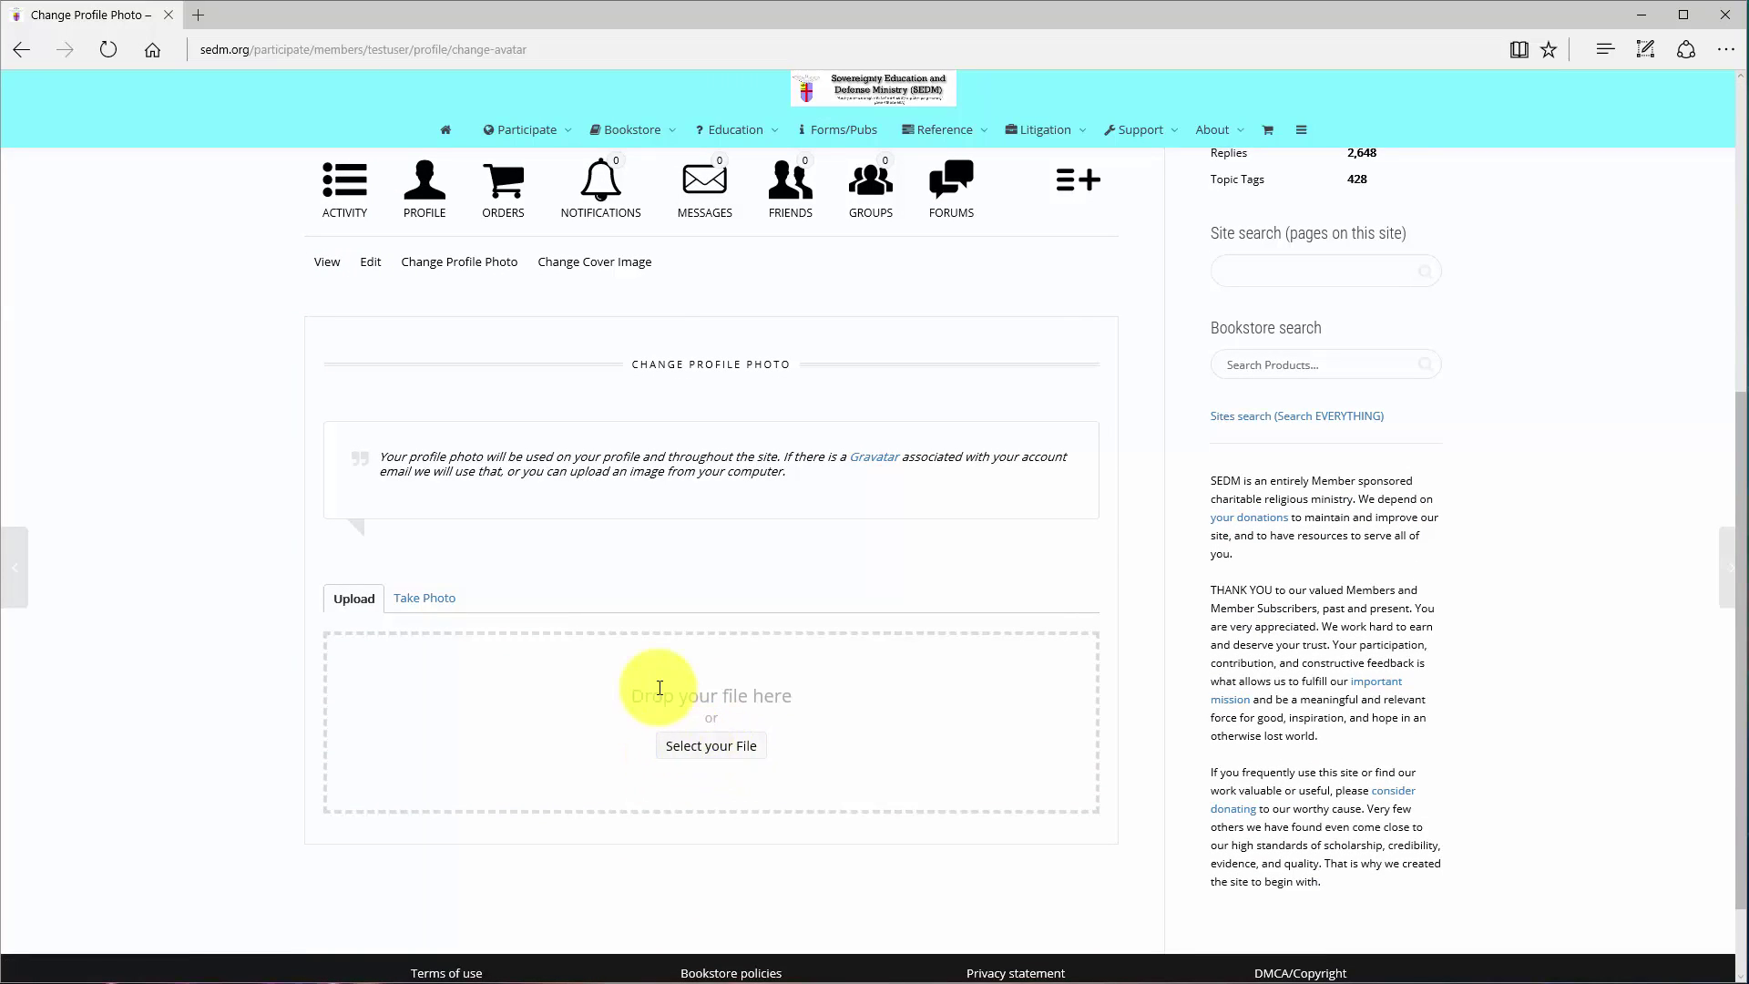
{"action": "scroll", "coordinate": [647, 691], "scroll_direction": "up", "scroll_amount": 5}
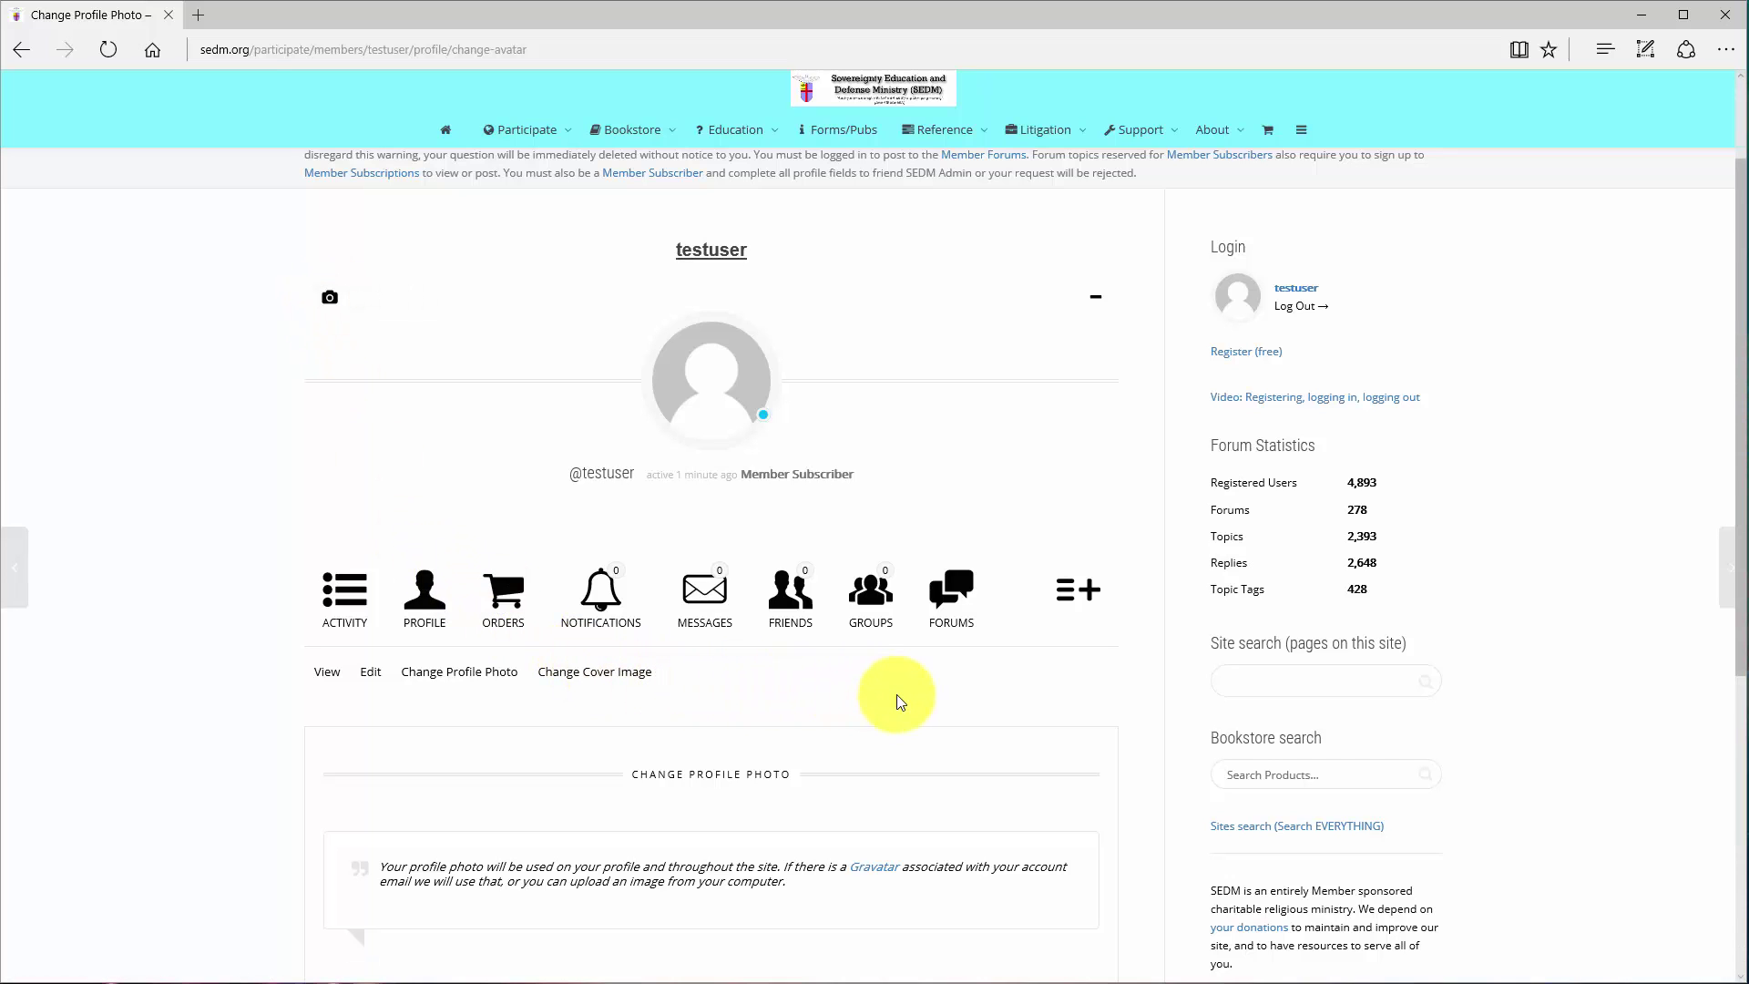
{"action": "scroll", "coordinate": [896, 700], "scroll_direction": "down", "scroll_amount": 5}
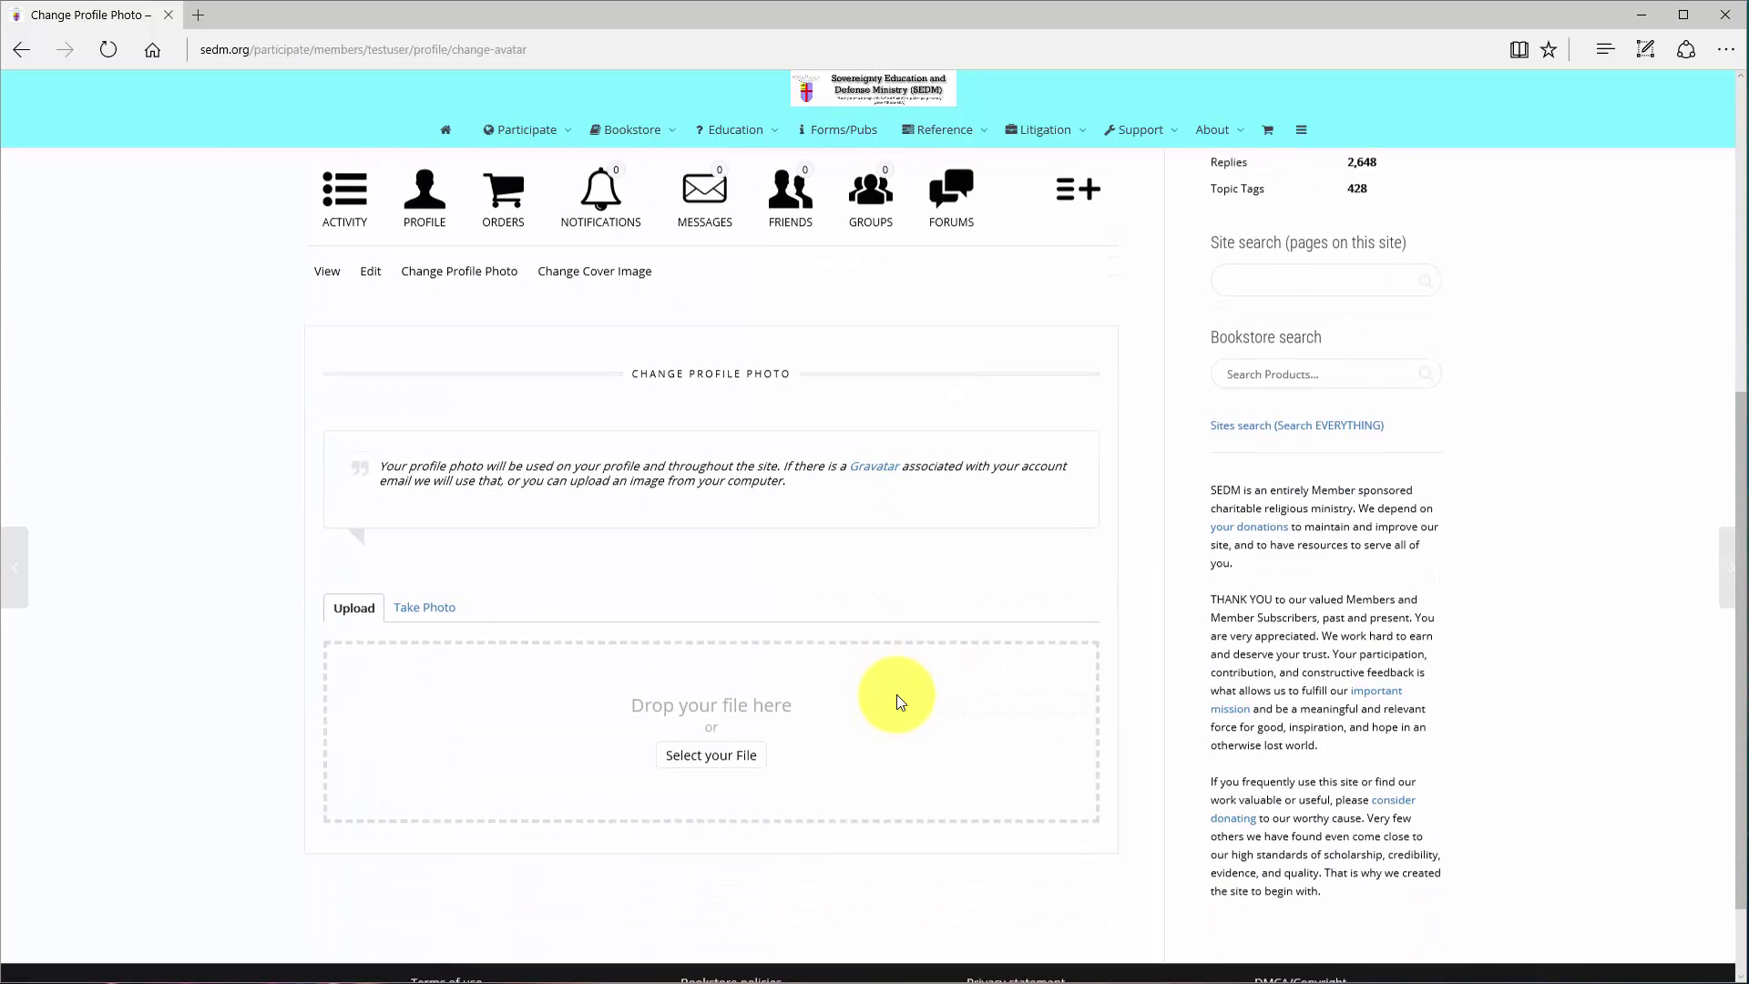
Open the account settings and review the General section's current password, account email and password change fields.
{"action": "scroll", "coordinate": [896, 700], "scroll_direction": "up", "scroll_amount": 3}
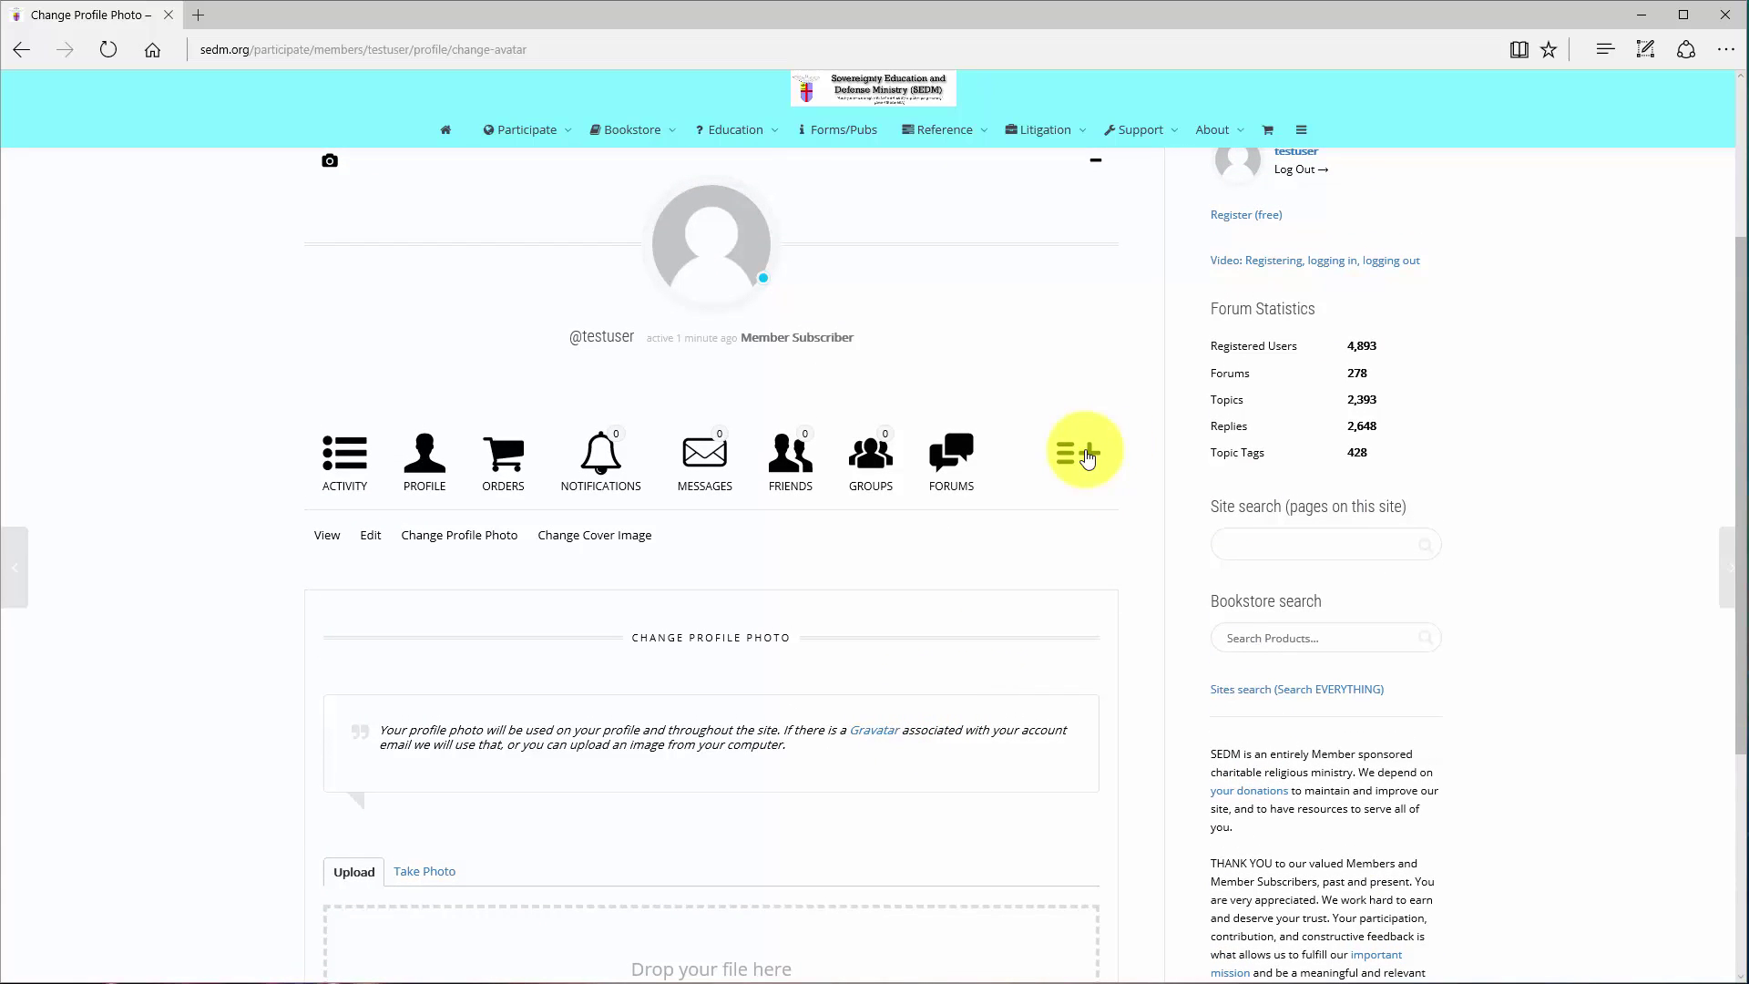
{"action": "left_click", "coordinate": [1086, 456]}
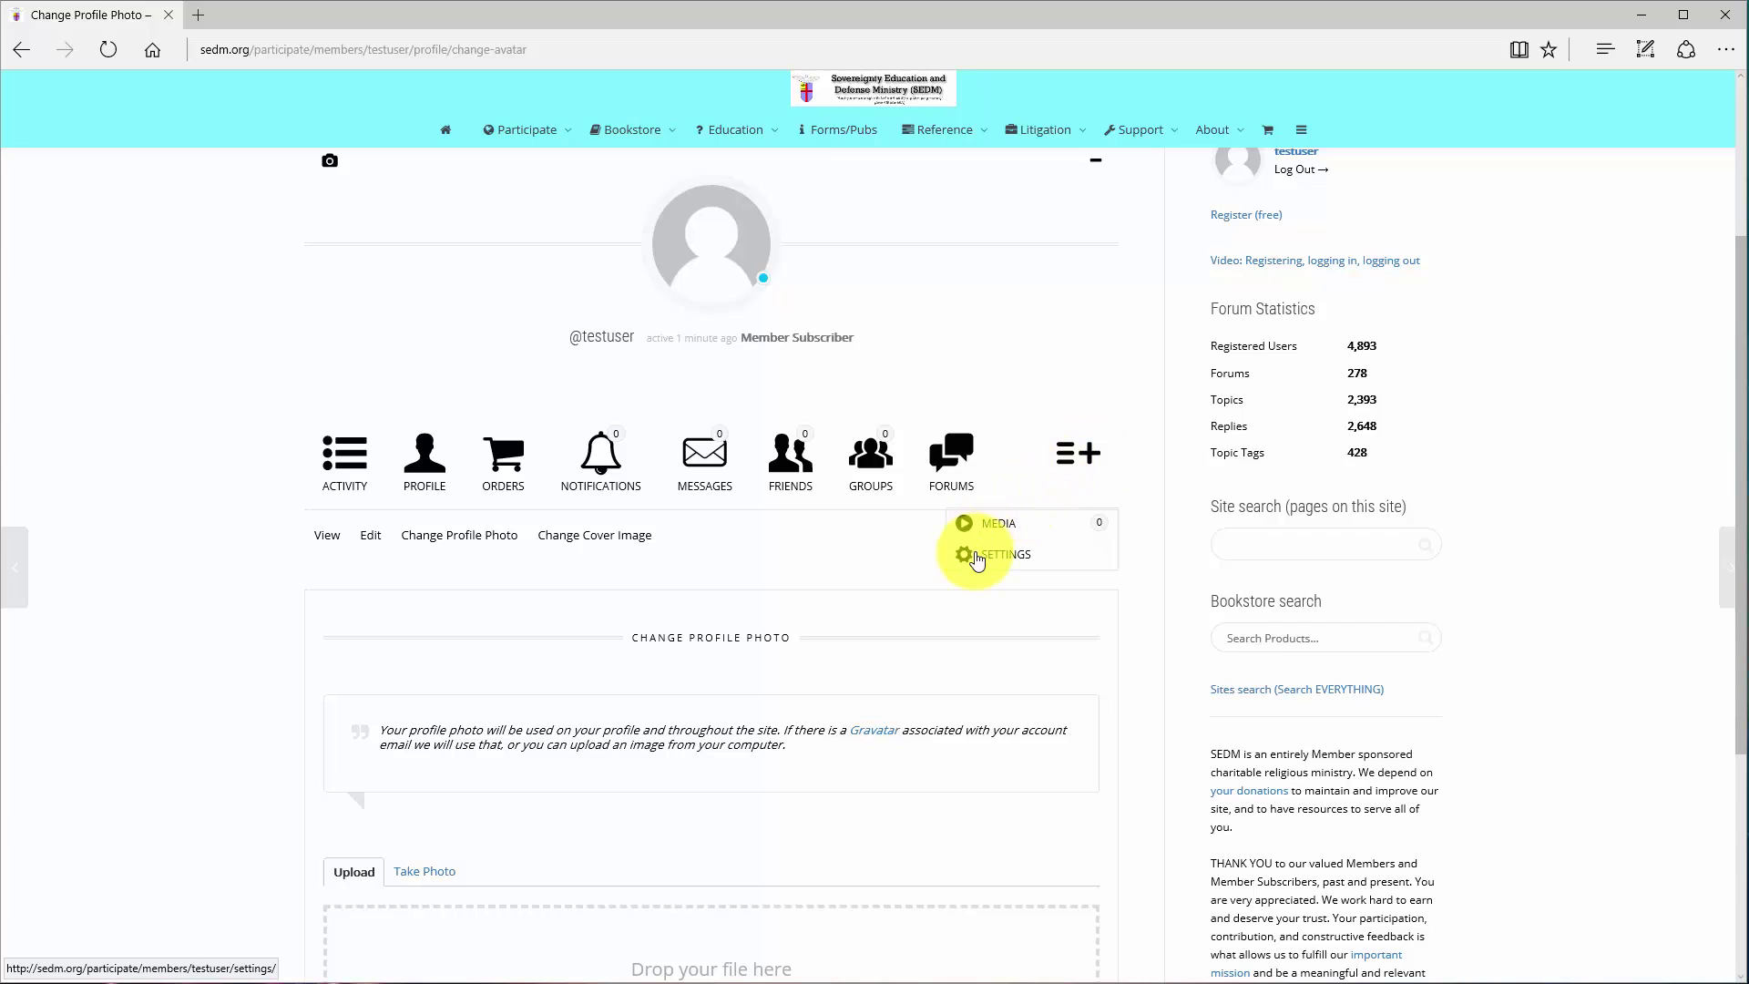
{"action": "left_click", "coordinate": [980, 556]}
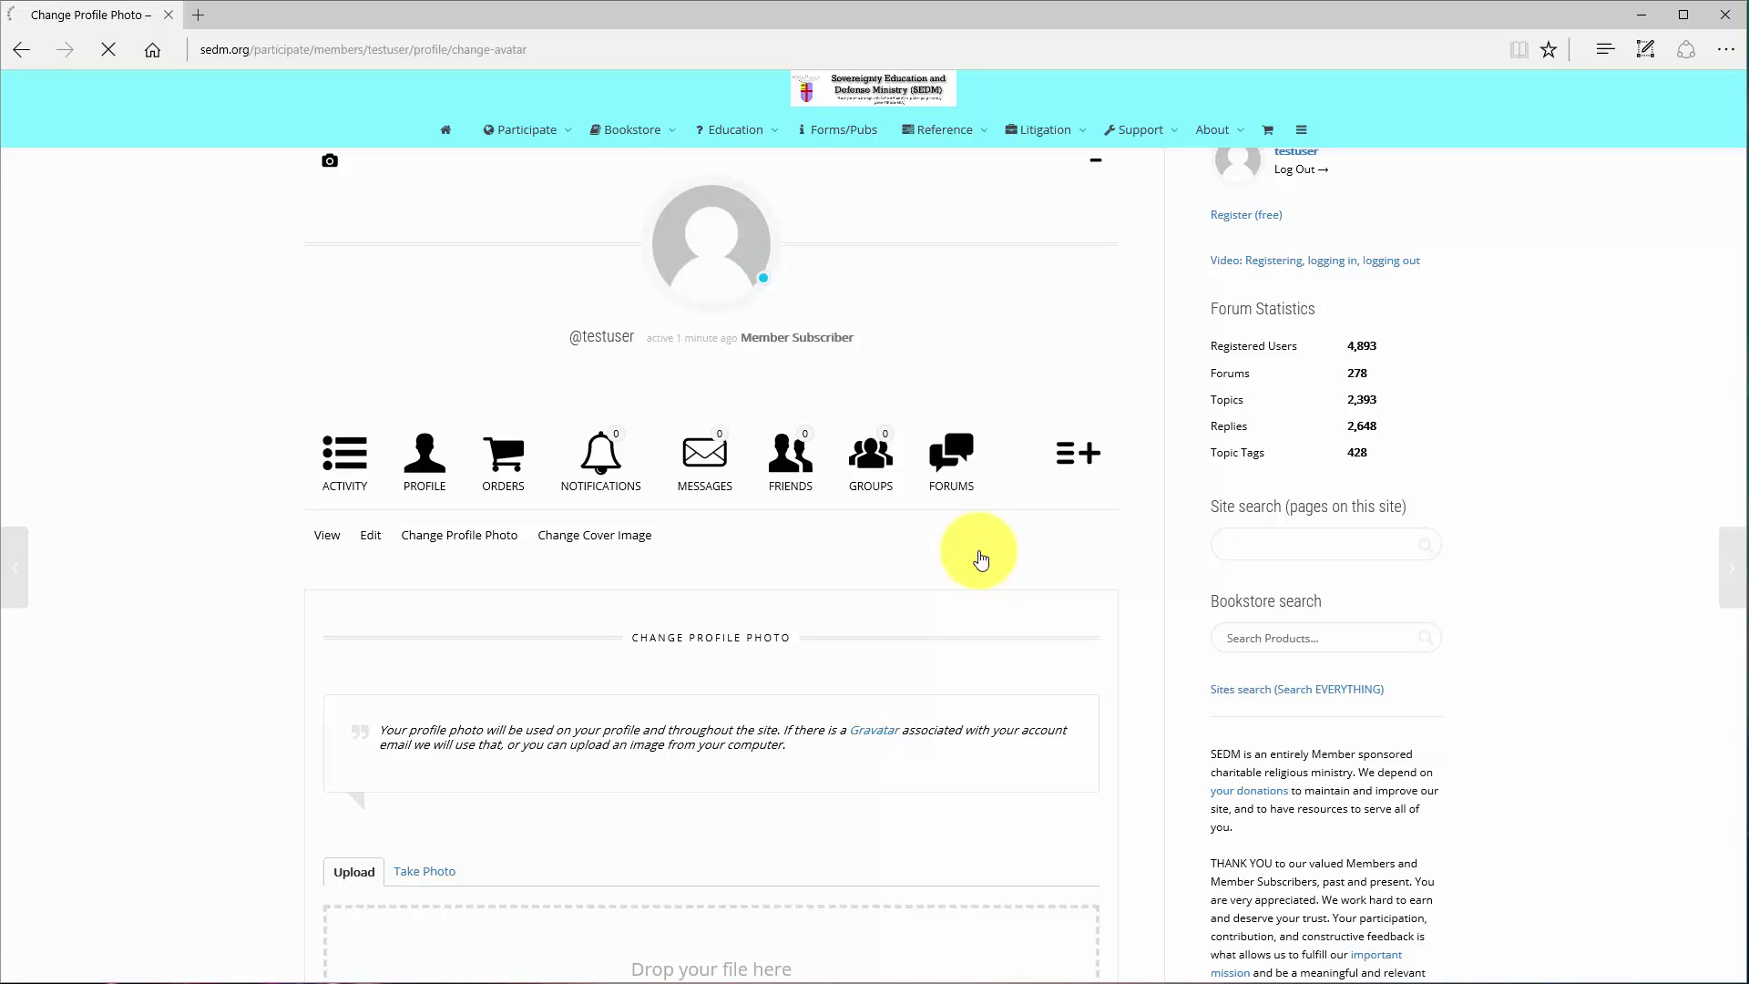
{"action": "scroll", "coordinate": [980, 565], "scroll_direction": "down", "scroll_amount": 2}
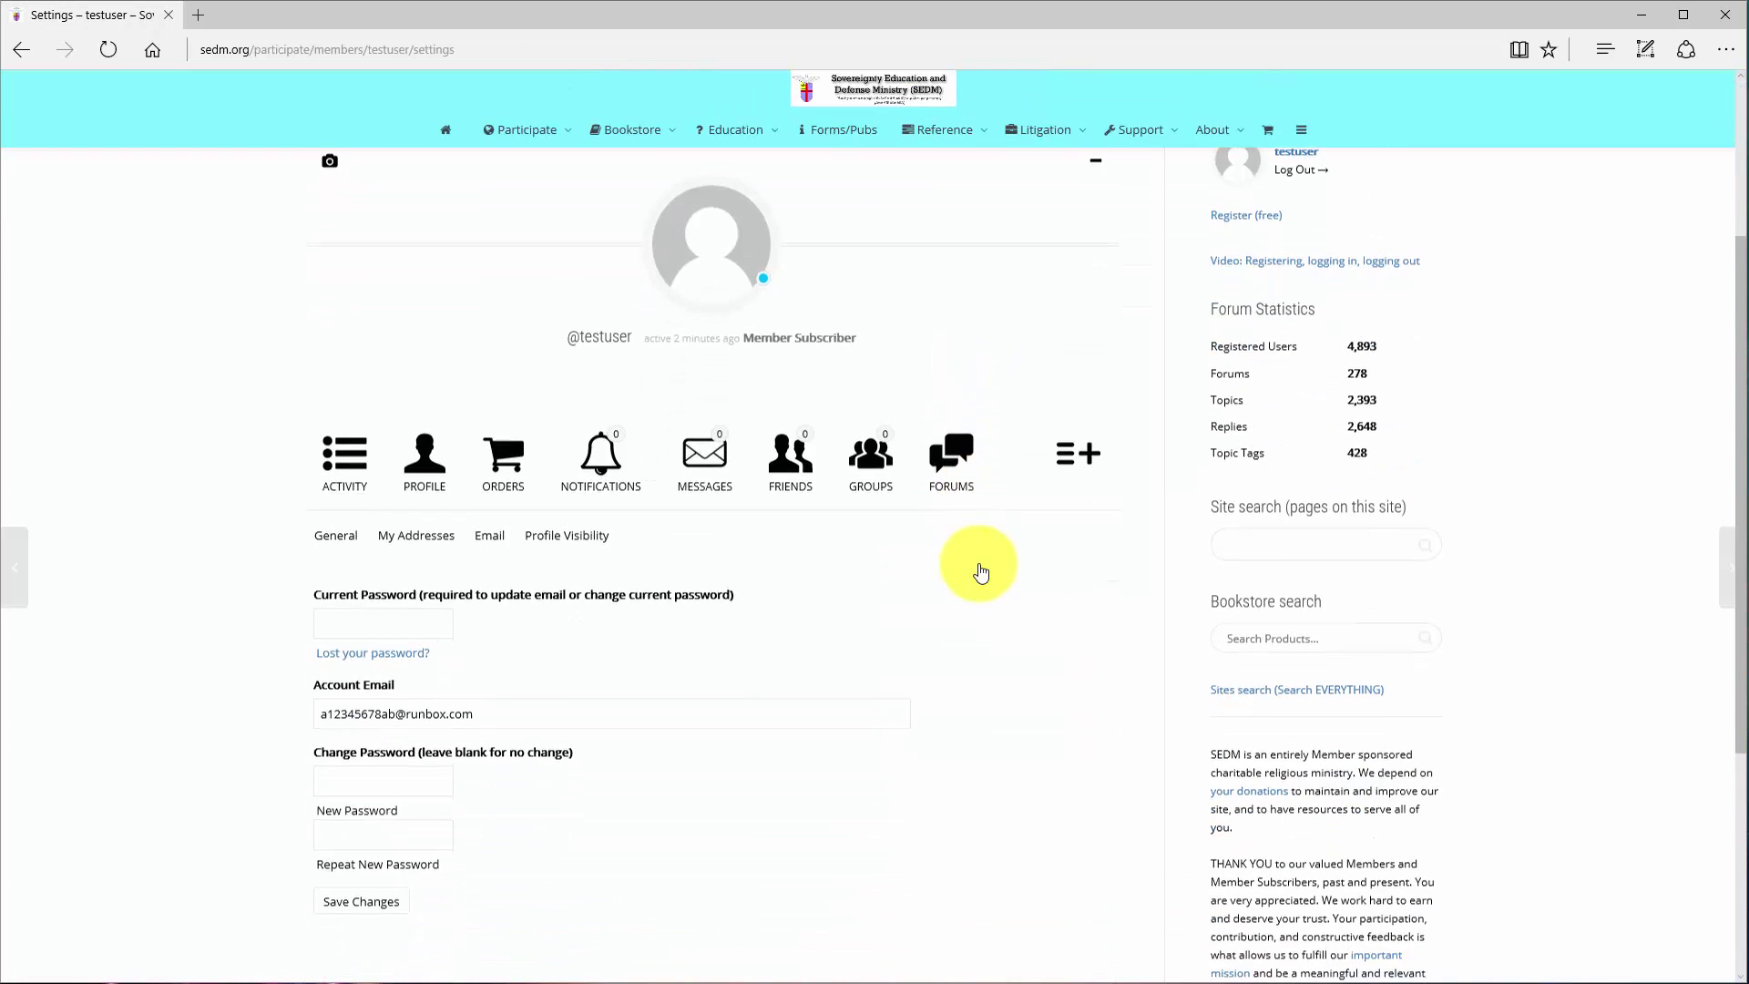
{"action": "scroll", "coordinate": [980, 564], "scroll_direction": "up", "scroll_amount": 1}
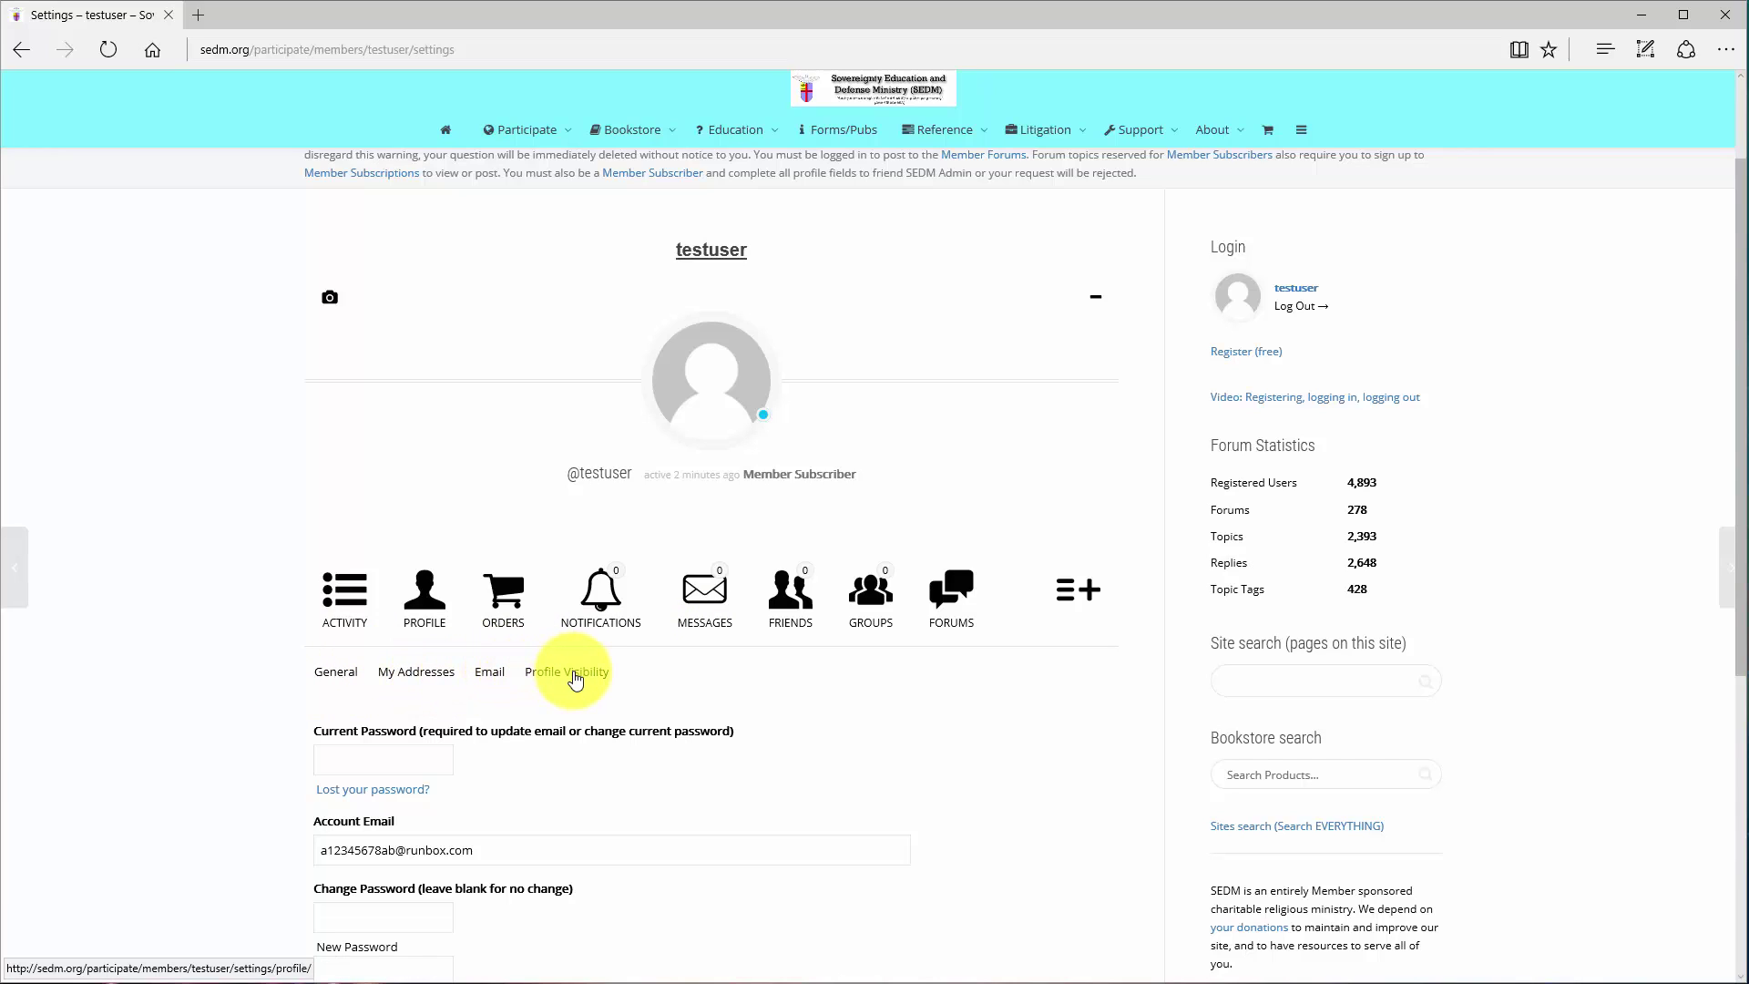
{"action": "scroll", "coordinate": [574, 678], "scroll_direction": "down", "scroll_amount": 3}
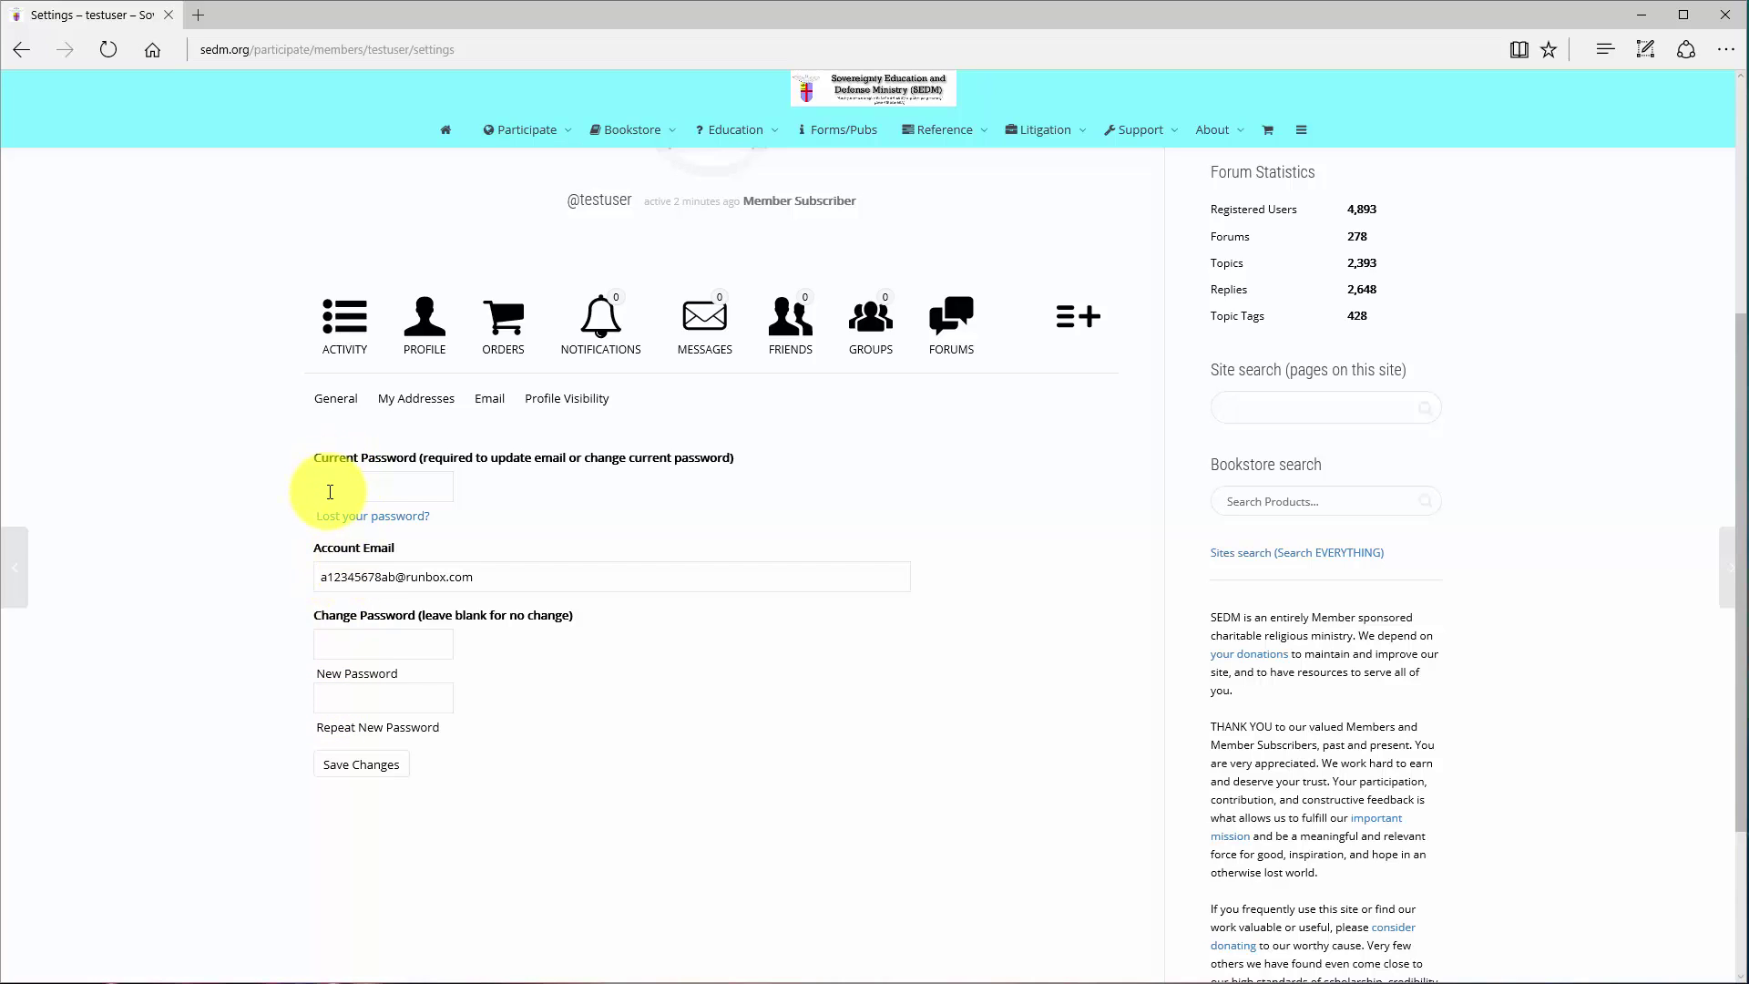
Open the My Addresses settings, and review the Email settings' notice options for activity, messages, friends and groups.
{"action": "left_click", "coordinate": [387, 403]}
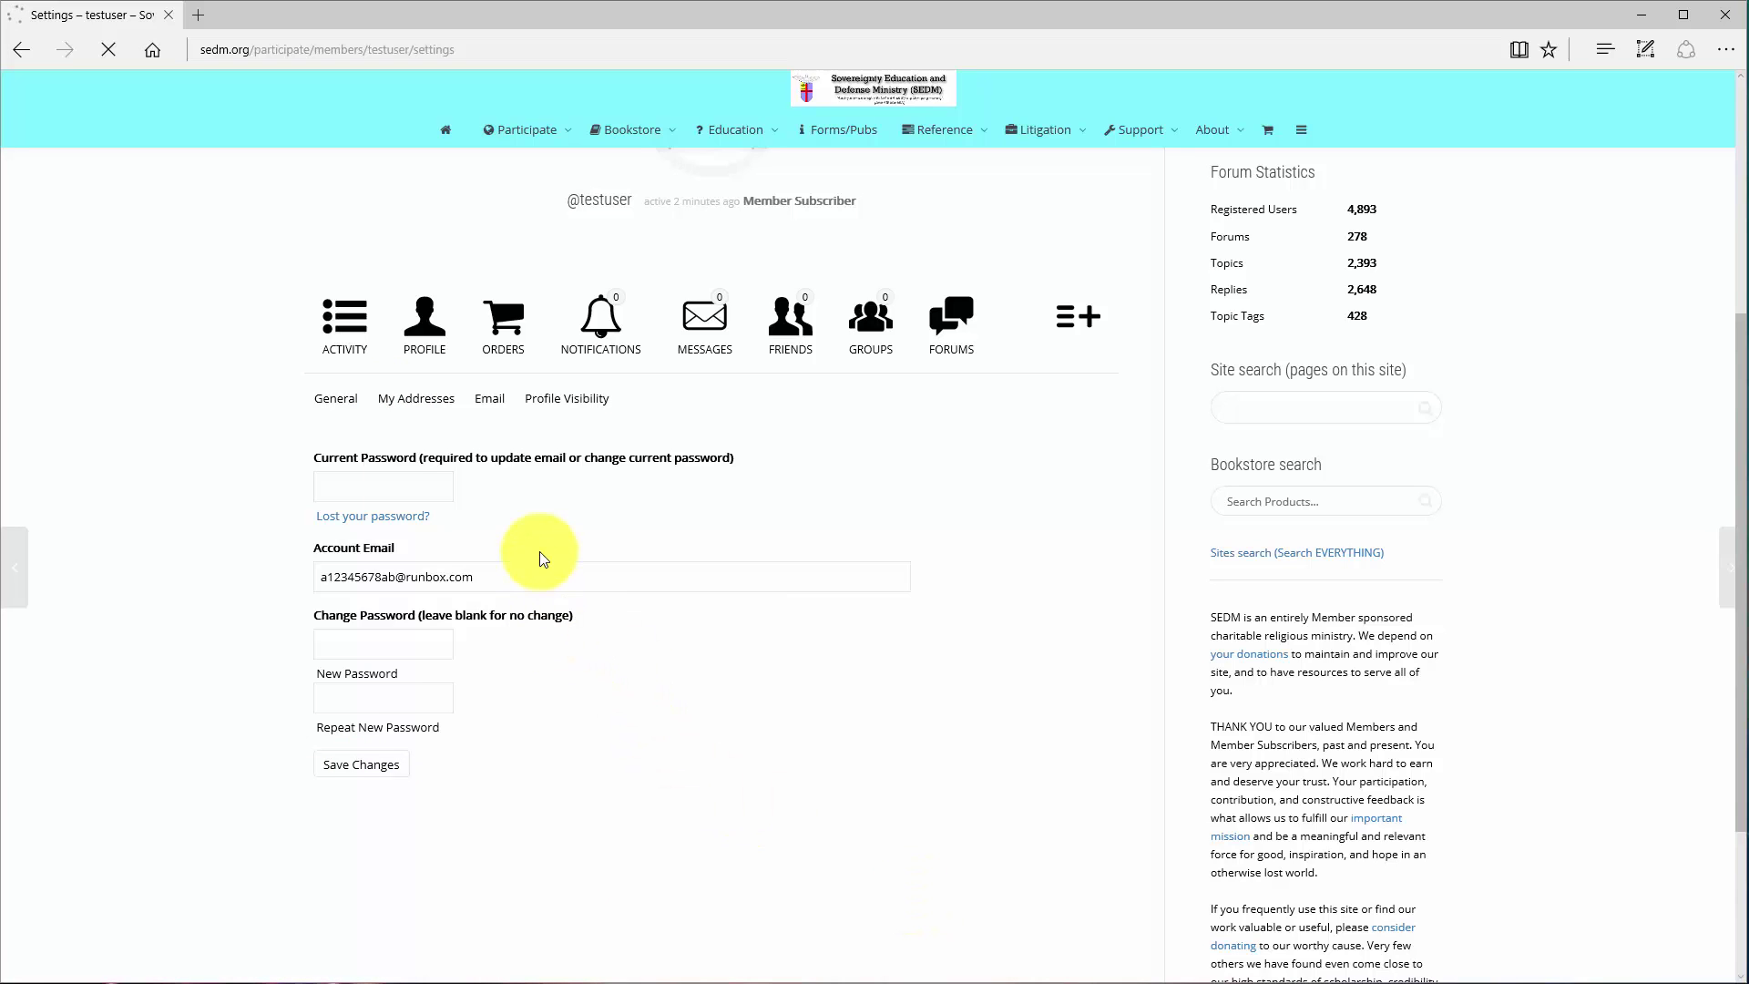
{"action": "scroll", "coordinate": [568, 793], "scroll_direction": "down", "scroll_amount": 3}
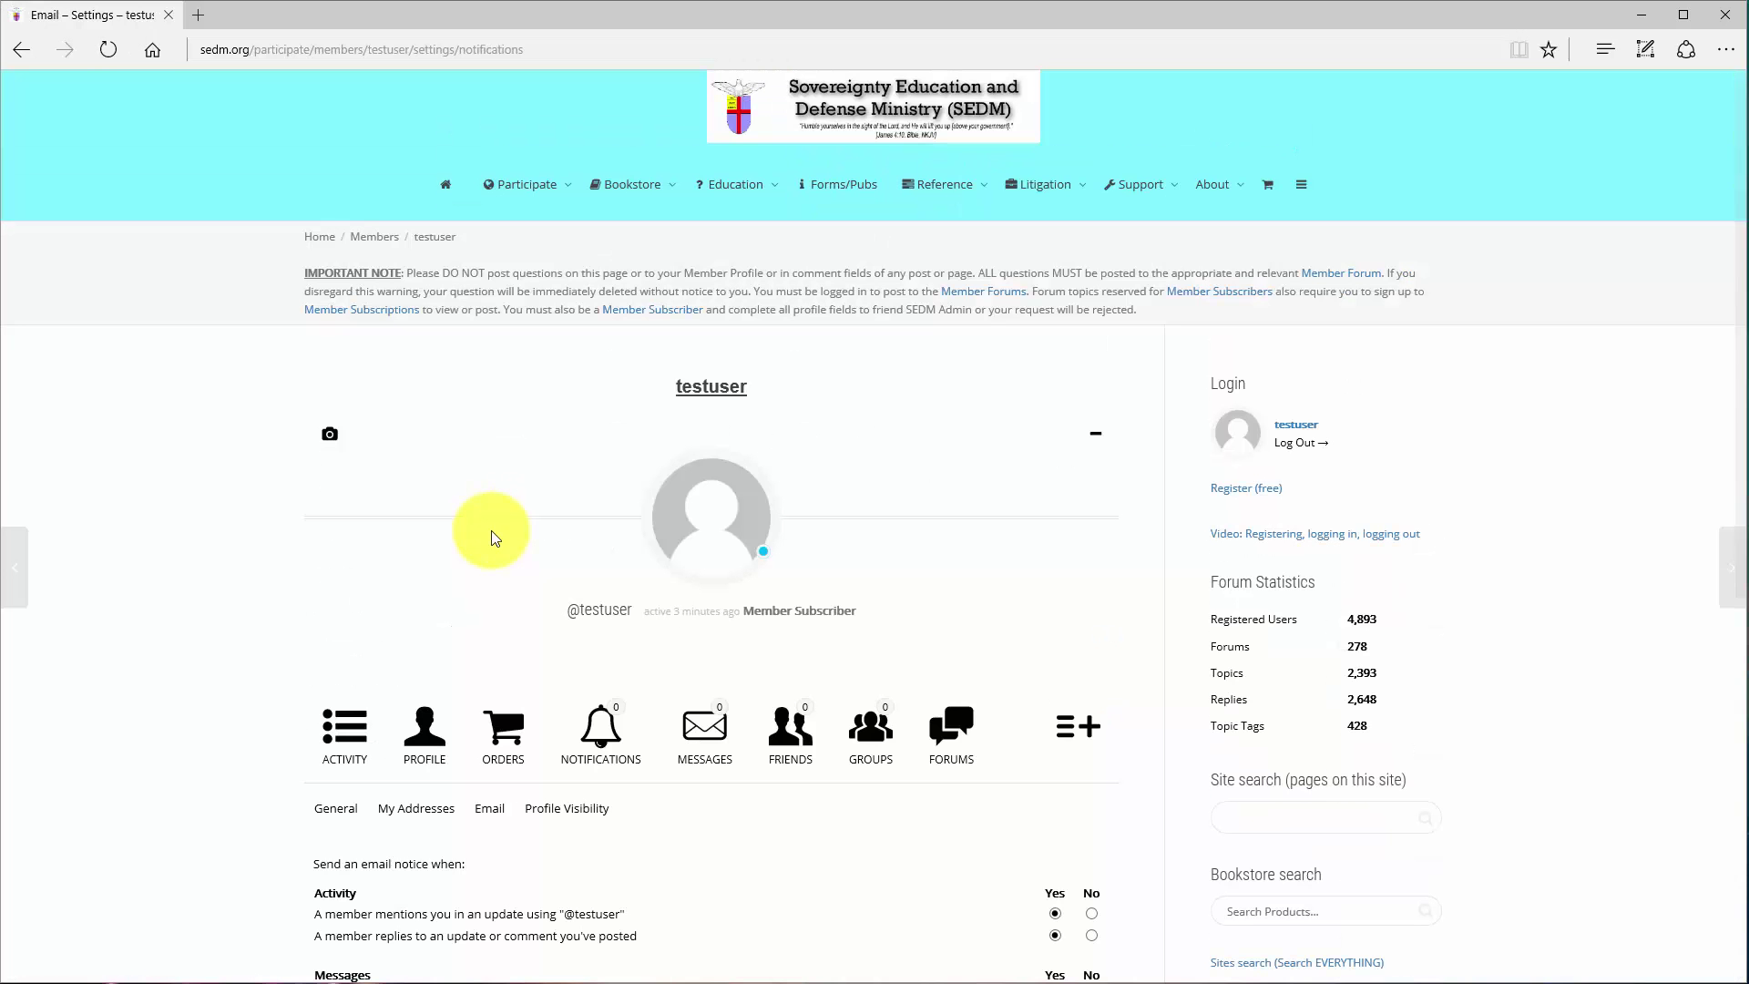
{"action": "scroll", "coordinate": [522, 706], "scroll_direction": "down", "scroll_amount": 5}
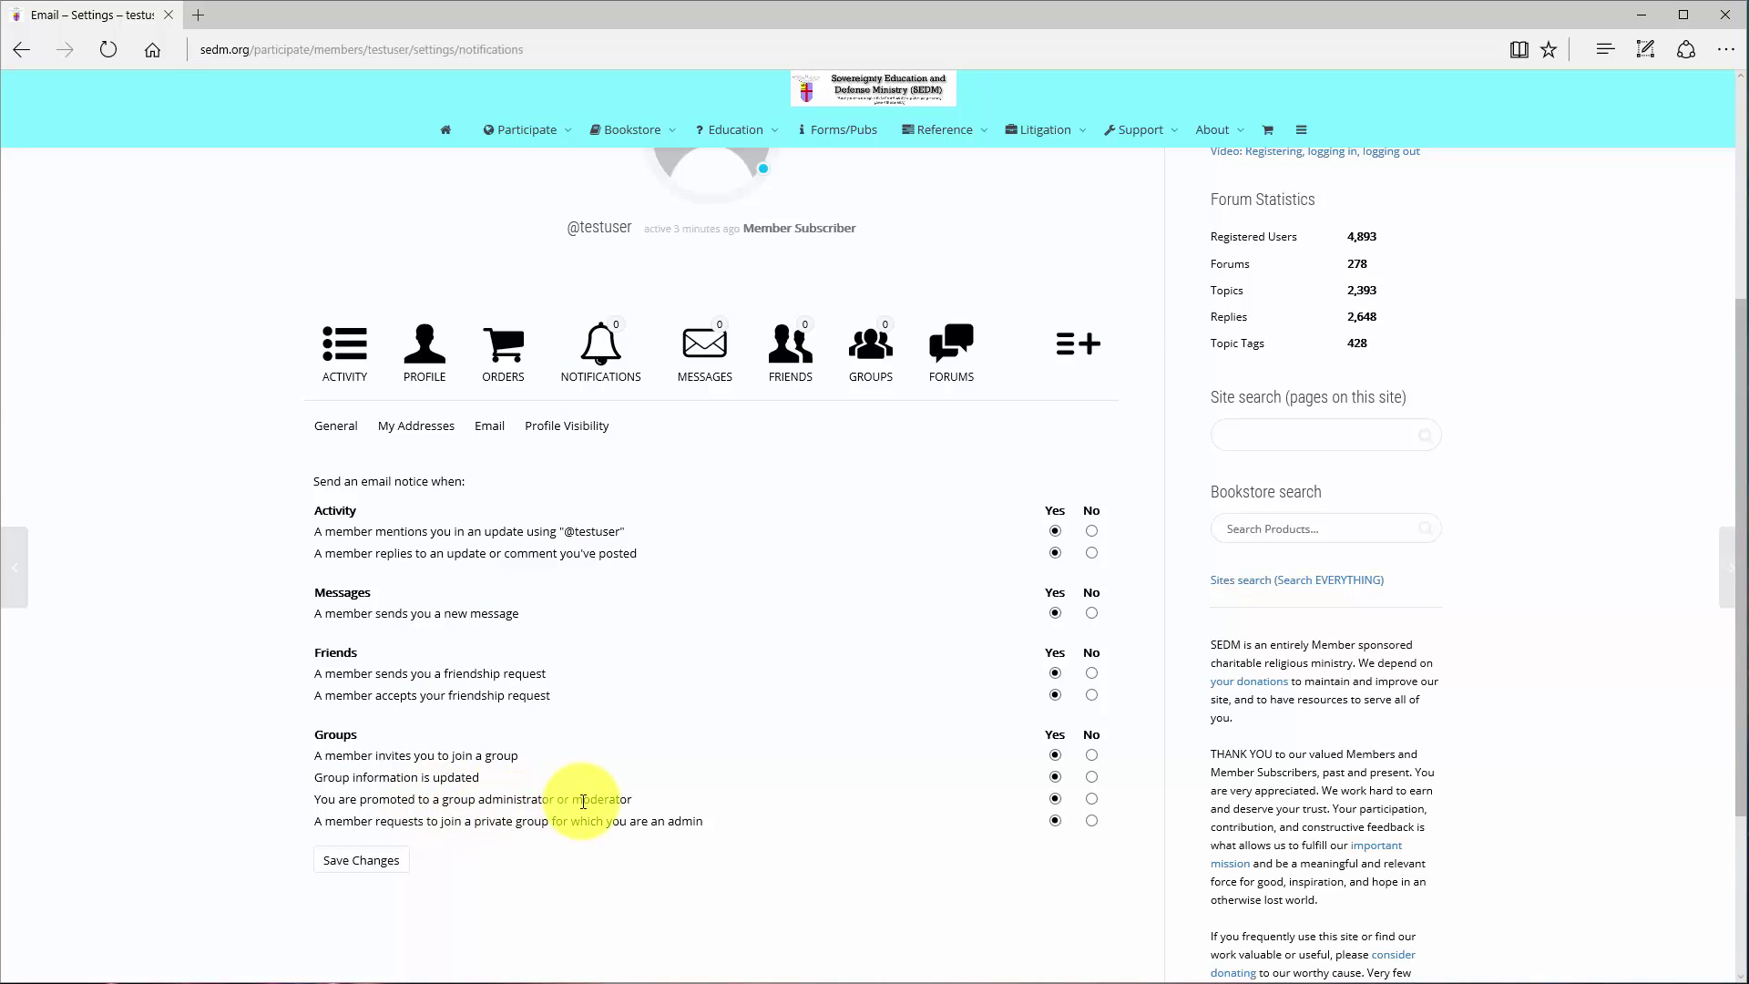
{"action": "scroll", "coordinate": [1075, 838], "scroll_direction": "up", "scroll_amount": 2}
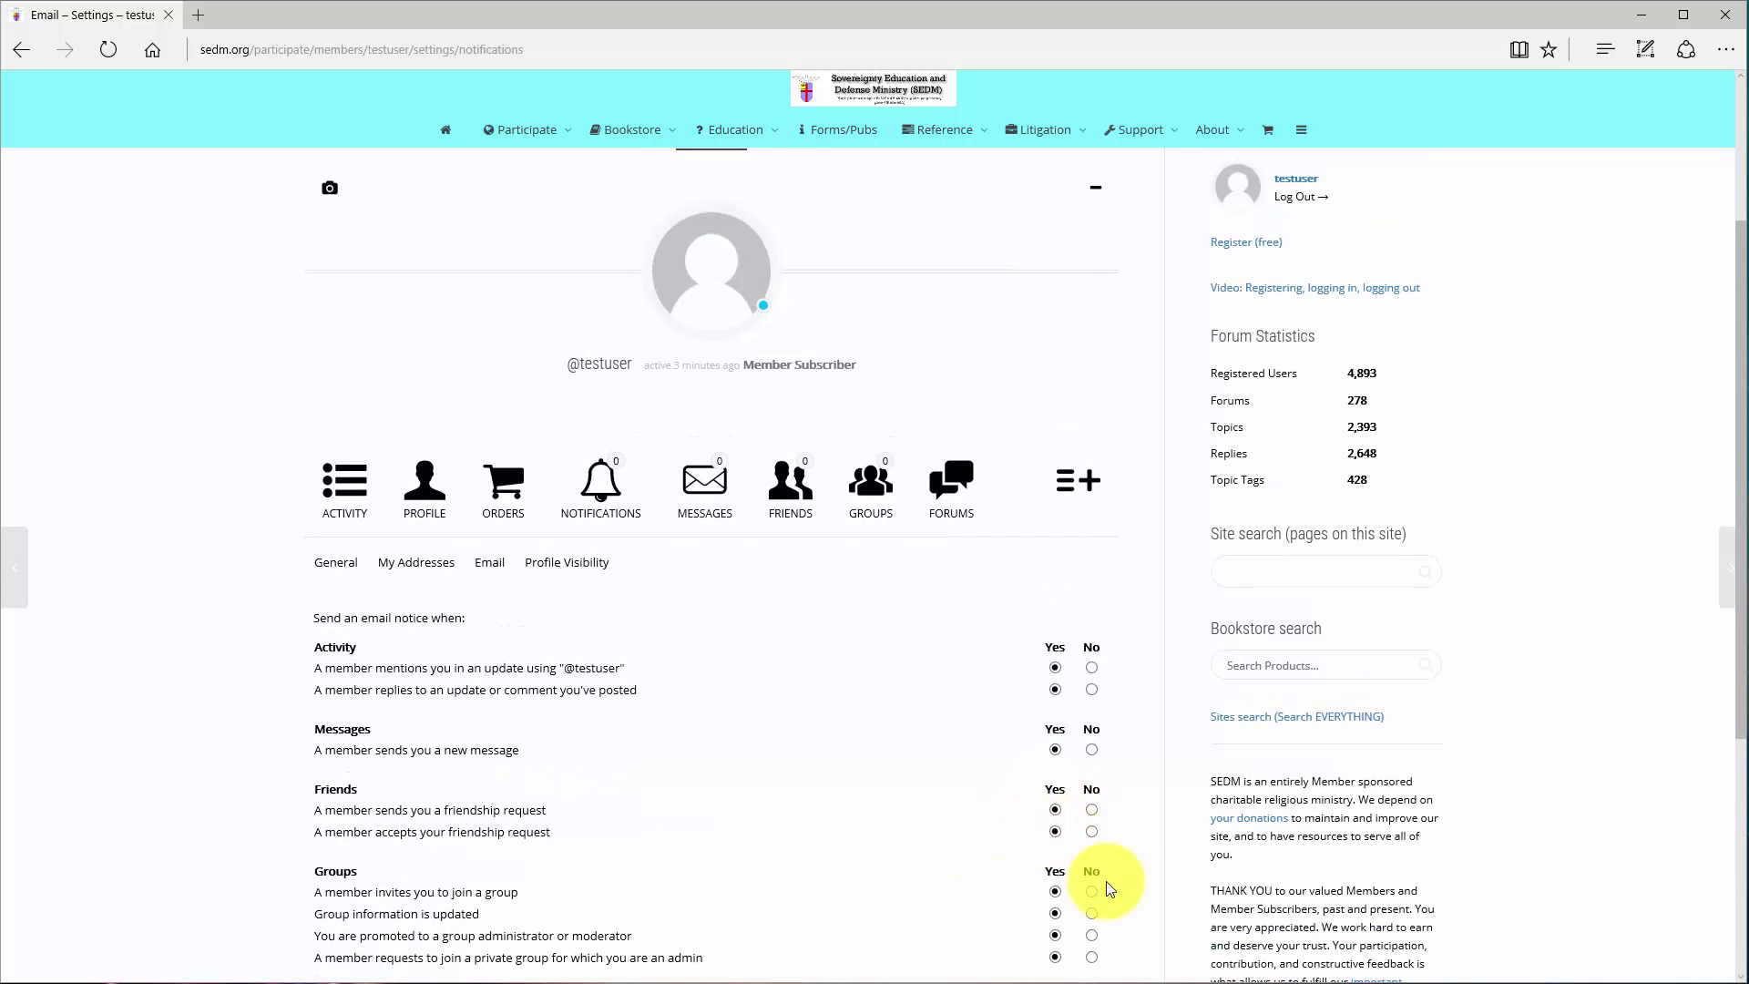
{"action": "scroll", "coordinate": [1109, 889], "scroll_direction": "down", "scroll_amount": 3}
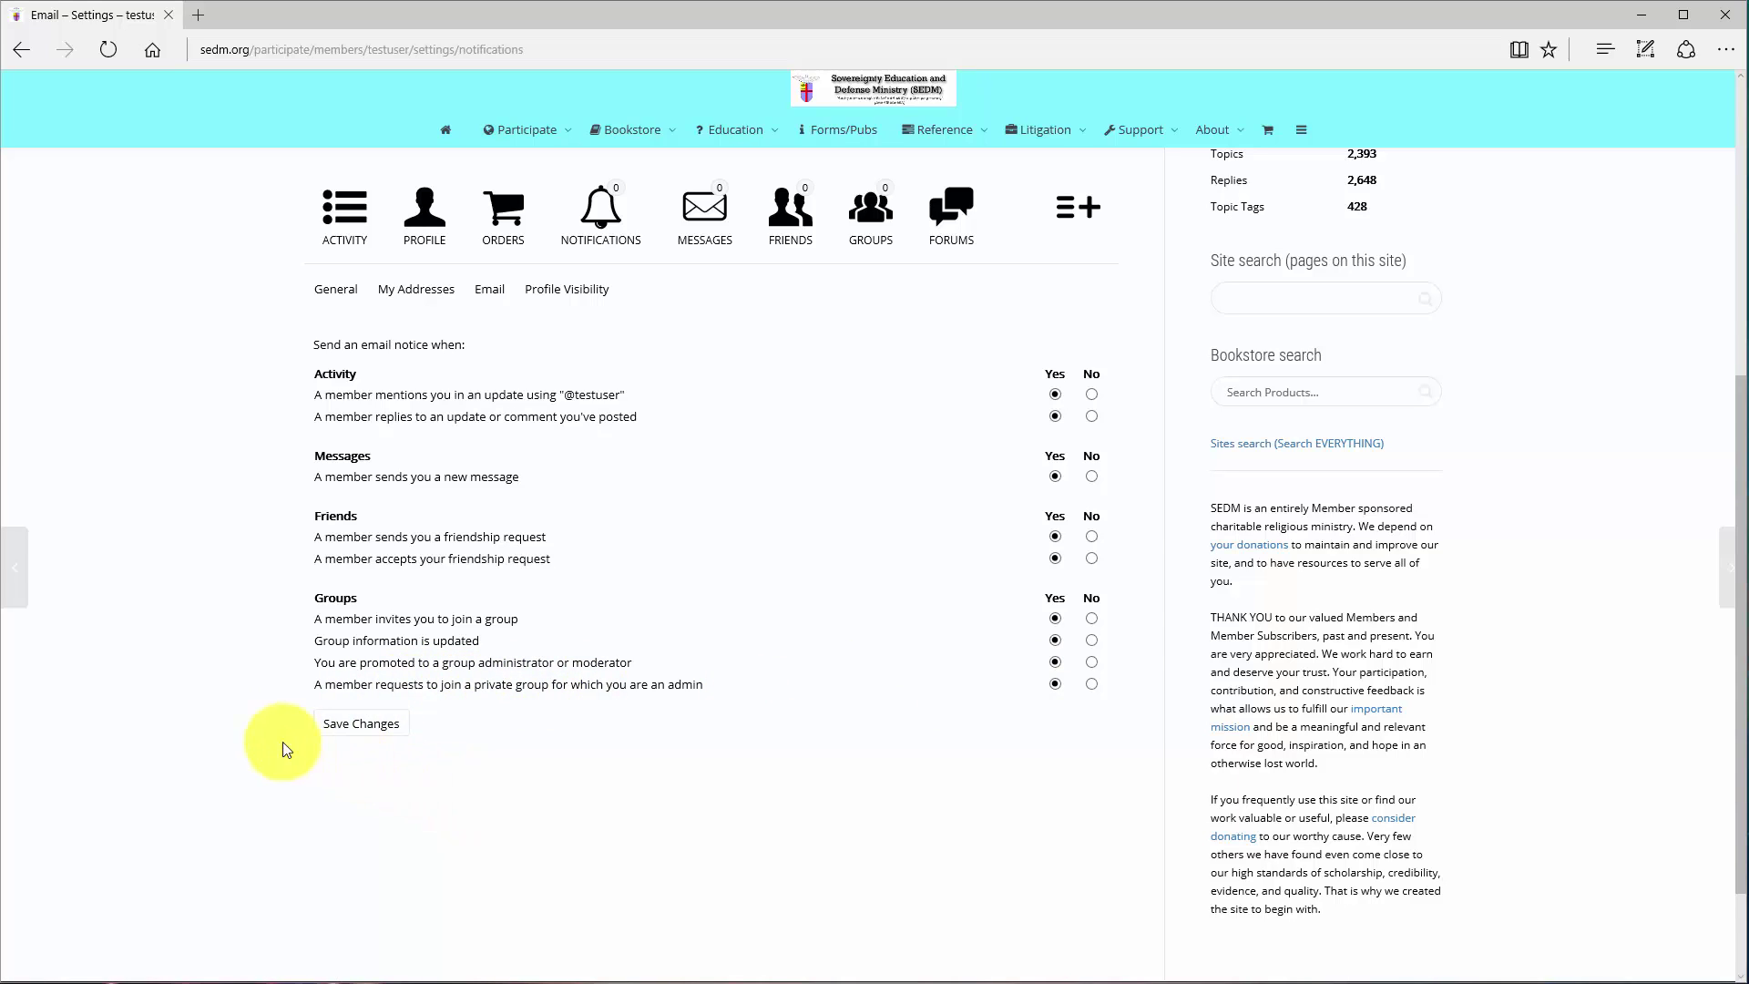
Open the Profile Visibility settings and inspect the visibility choices offered for the No IP location field.
{"action": "scroll", "coordinate": [643, 791], "scroll_direction": "up", "scroll_amount": 3}
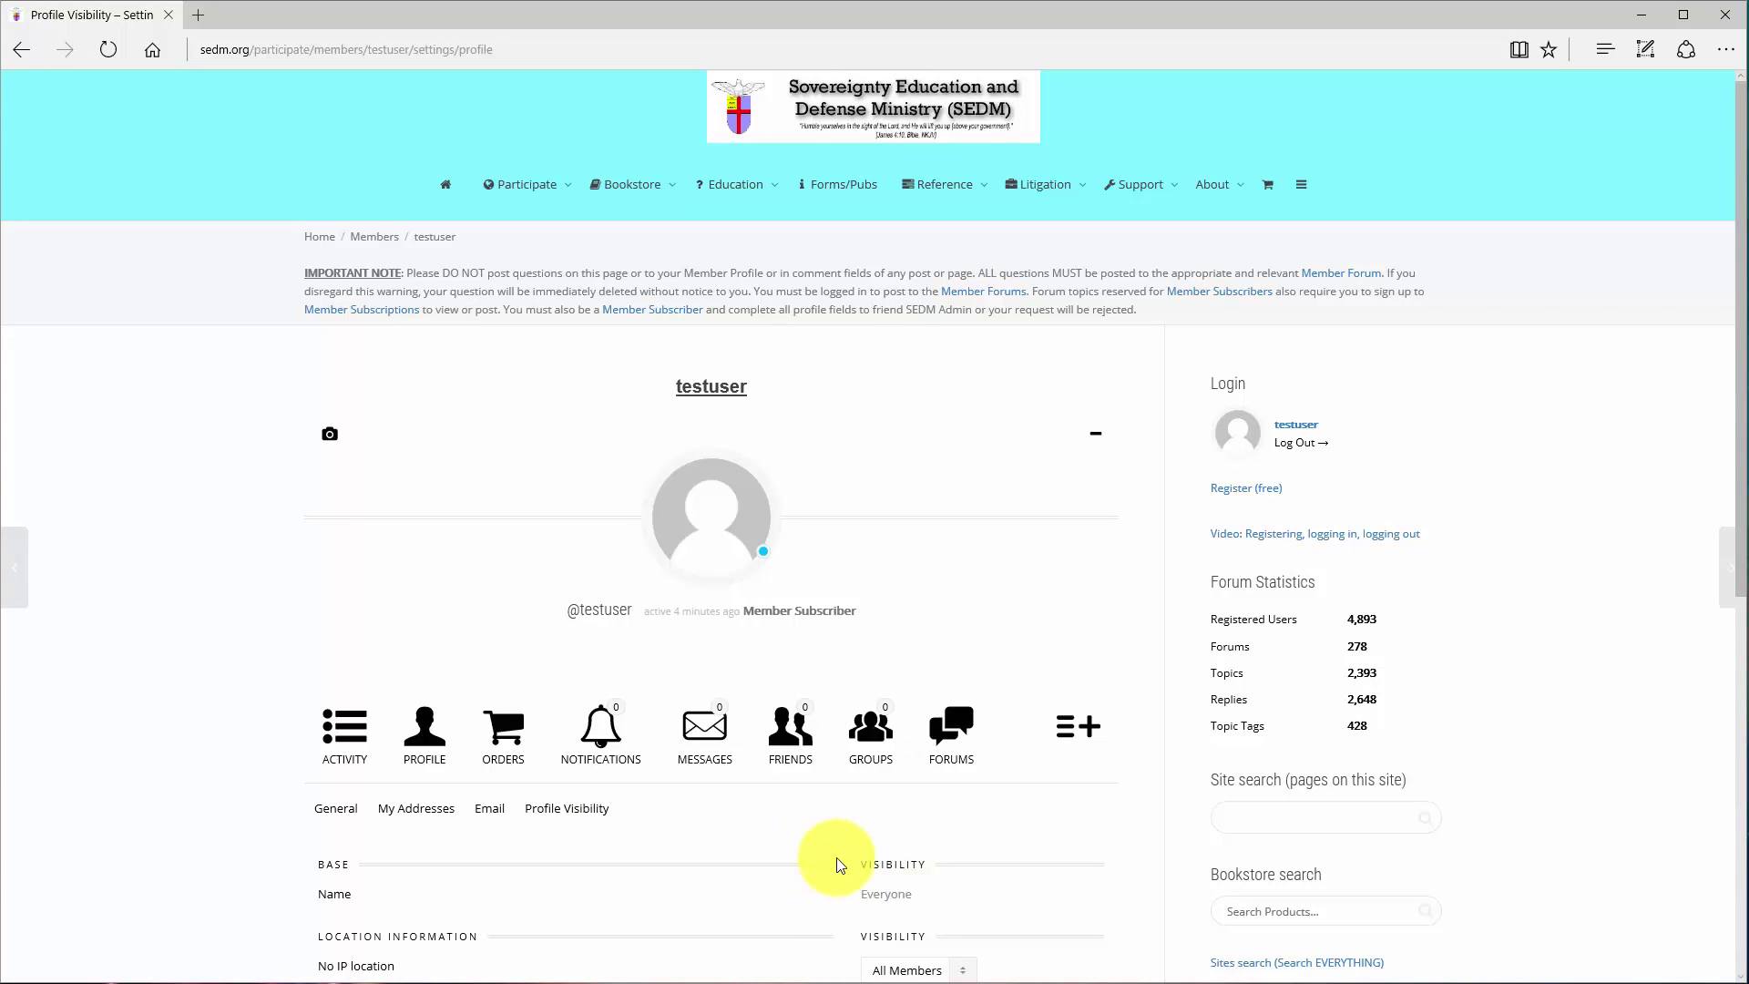
{"action": "scroll", "coordinate": [839, 864], "scroll_direction": "down", "scroll_amount": 3}
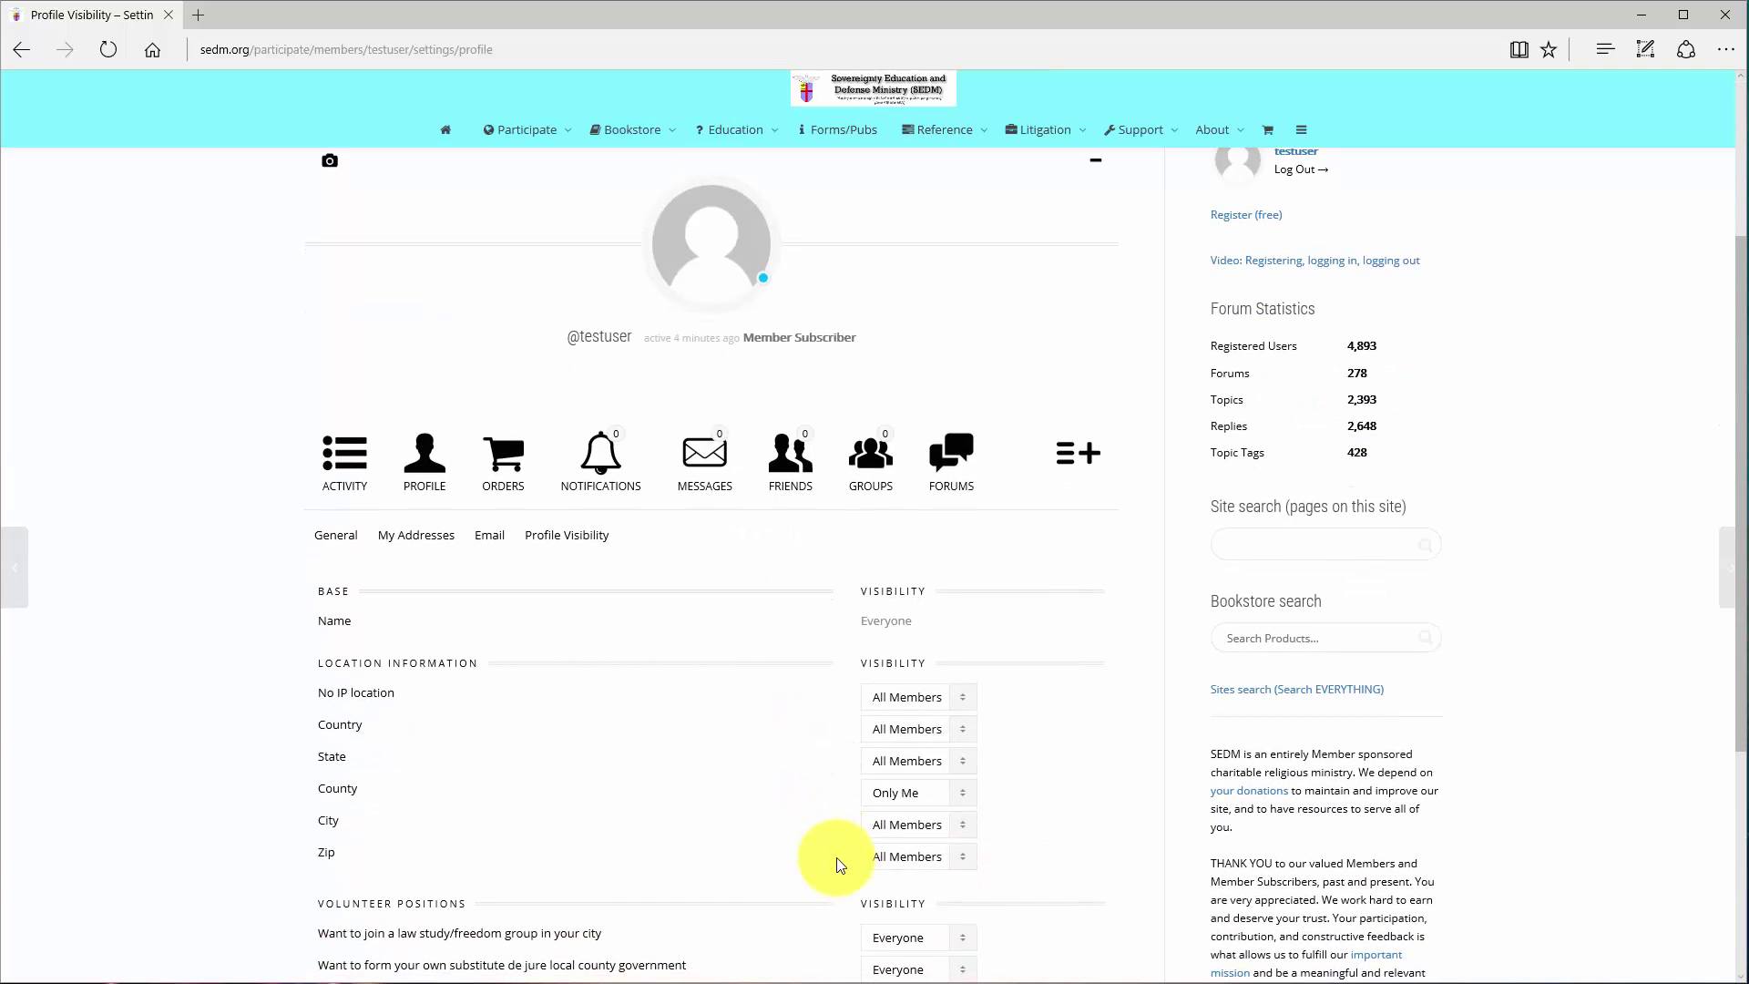
{"action": "scroll", "coordinate": [753, 808], "scroll_direction": "up", "scroll_amount": 1}
{"action": "scroll", "coordinate": [752, 808], "scroll_direction": "down", "scroll_amount": 3}
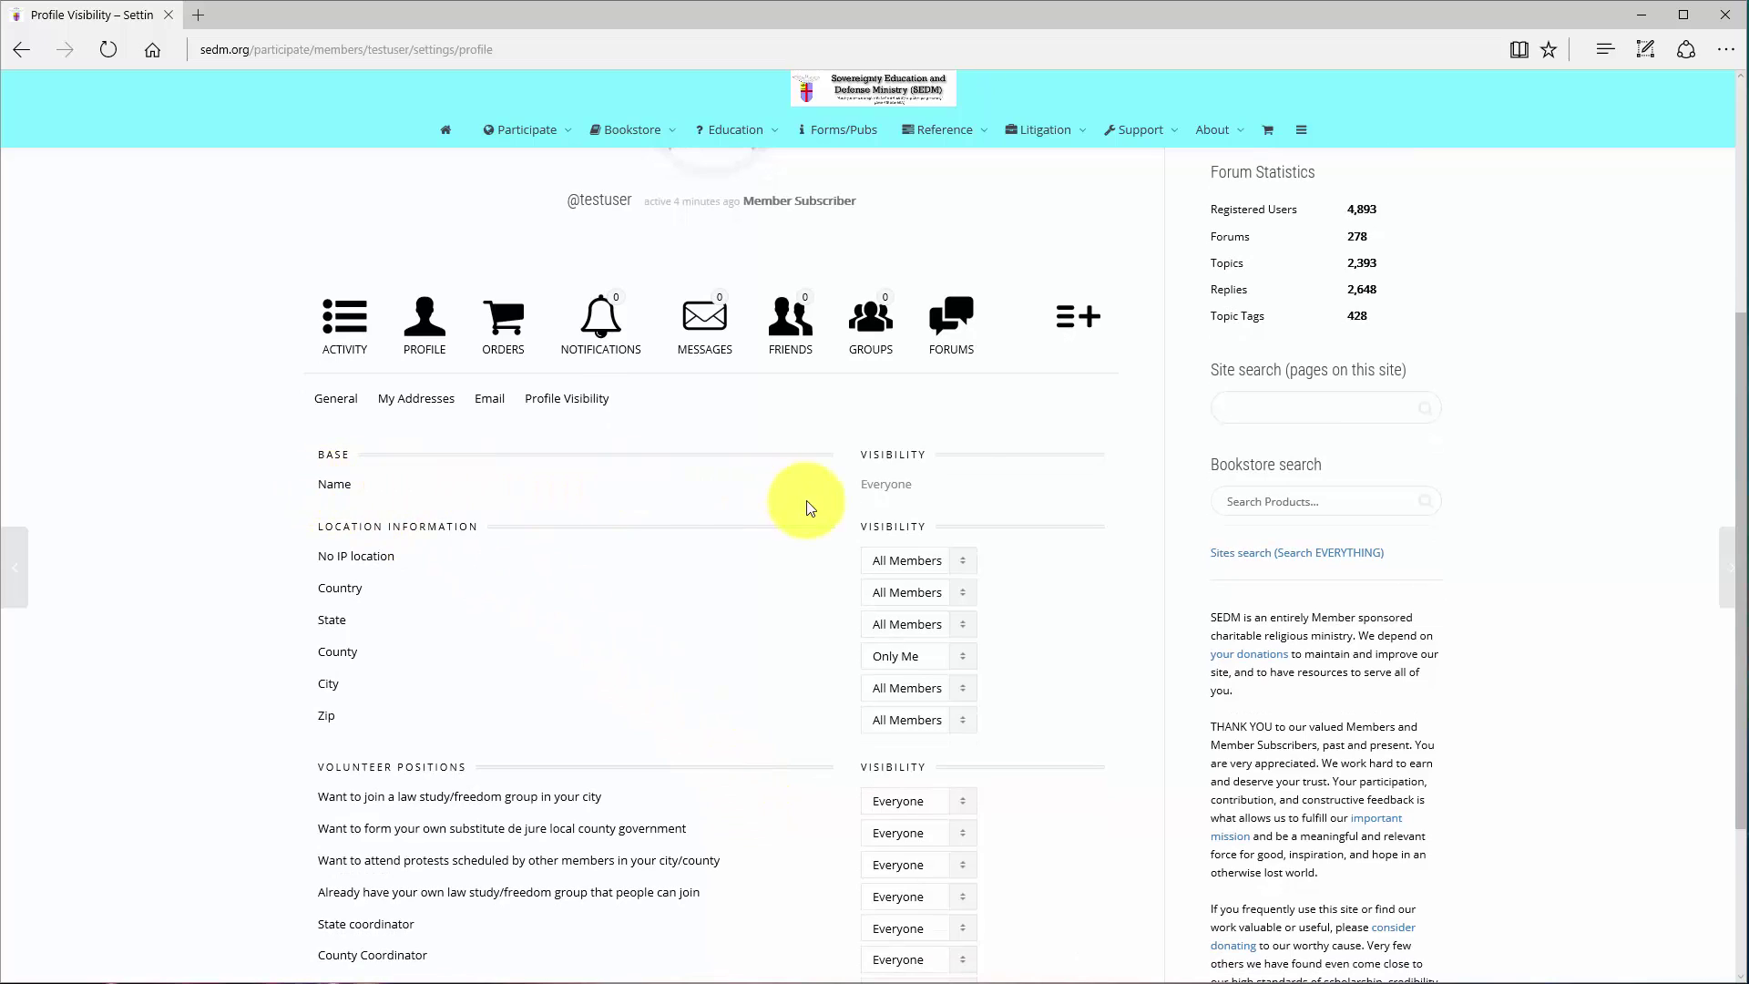
{"action": "mouse_move", "coordinate": [901, 483]}
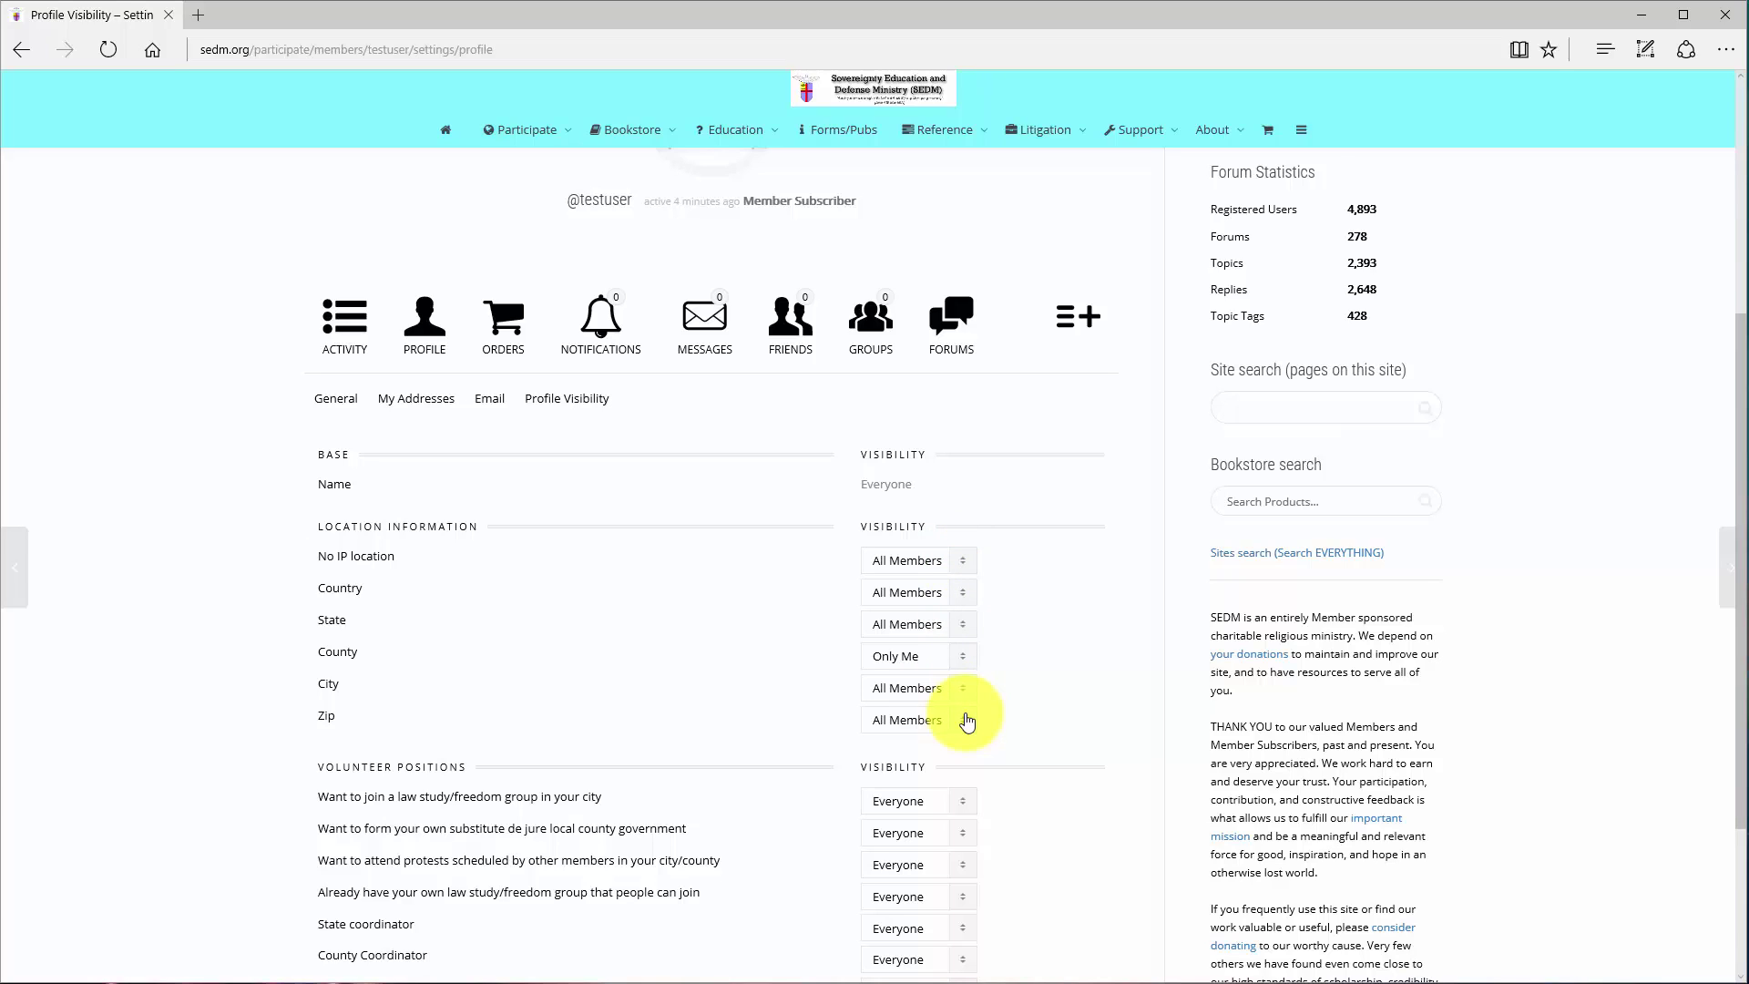
{"action": "left_click", "coordinate": [961, 568]}
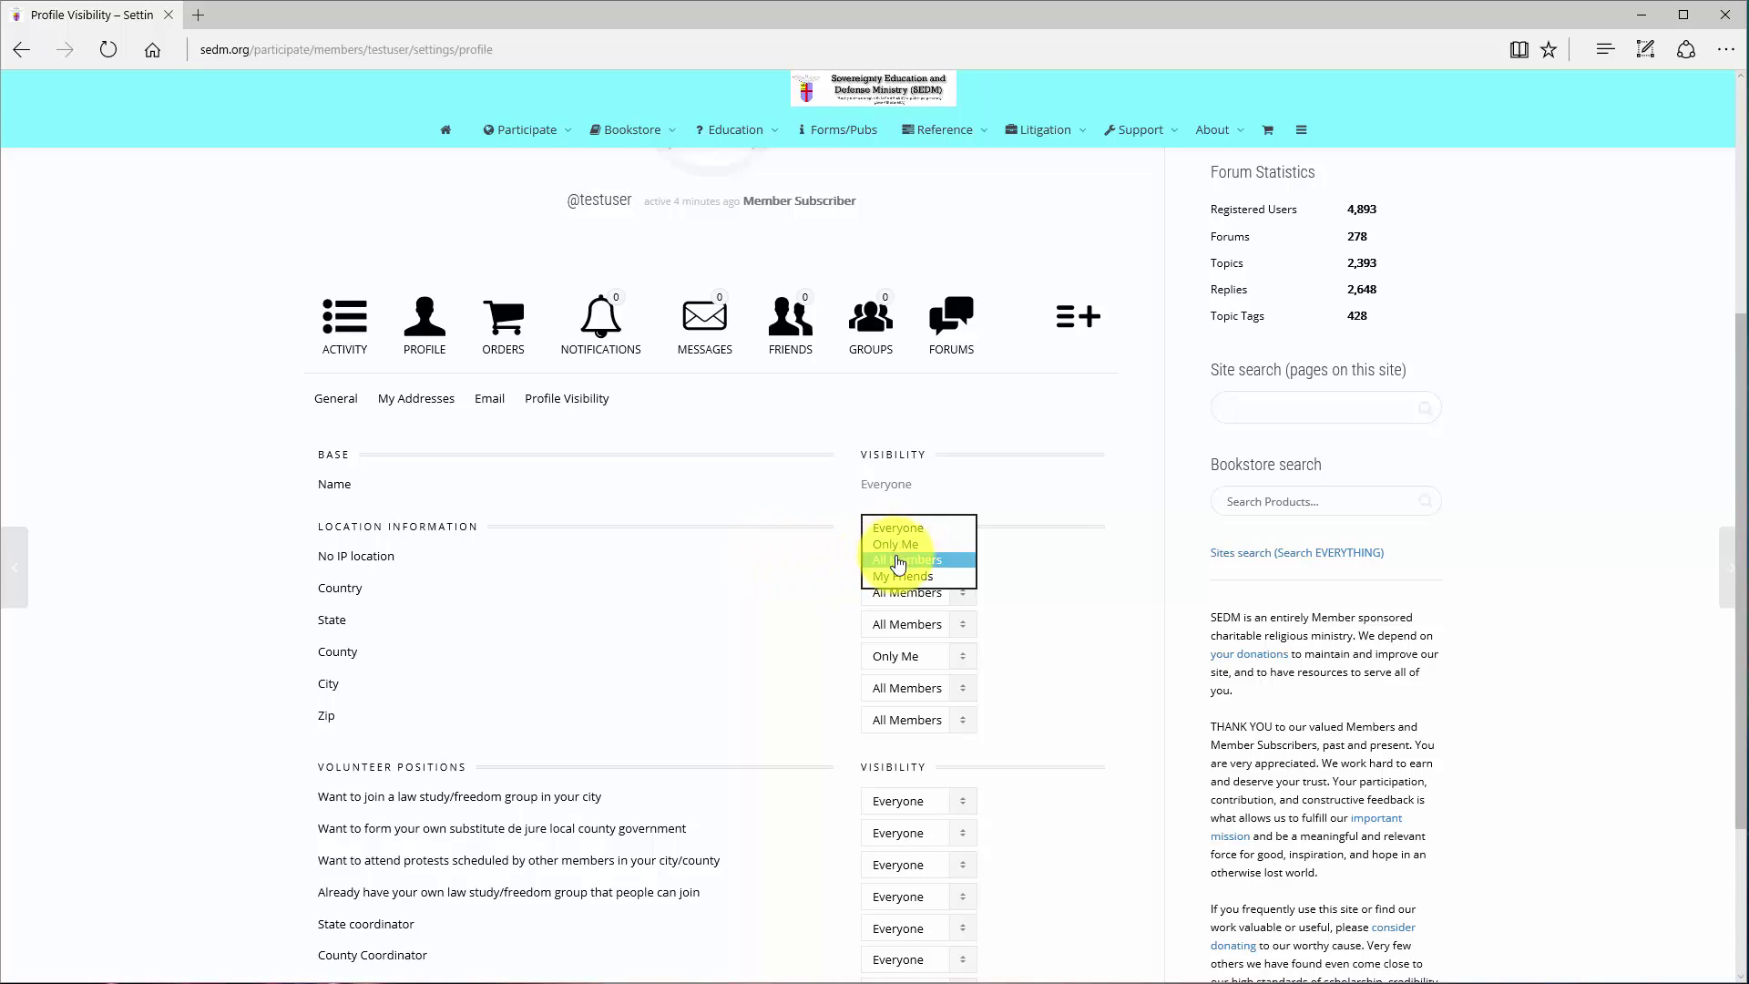
{"action": "left_click", "coordinate": [762, 564]}
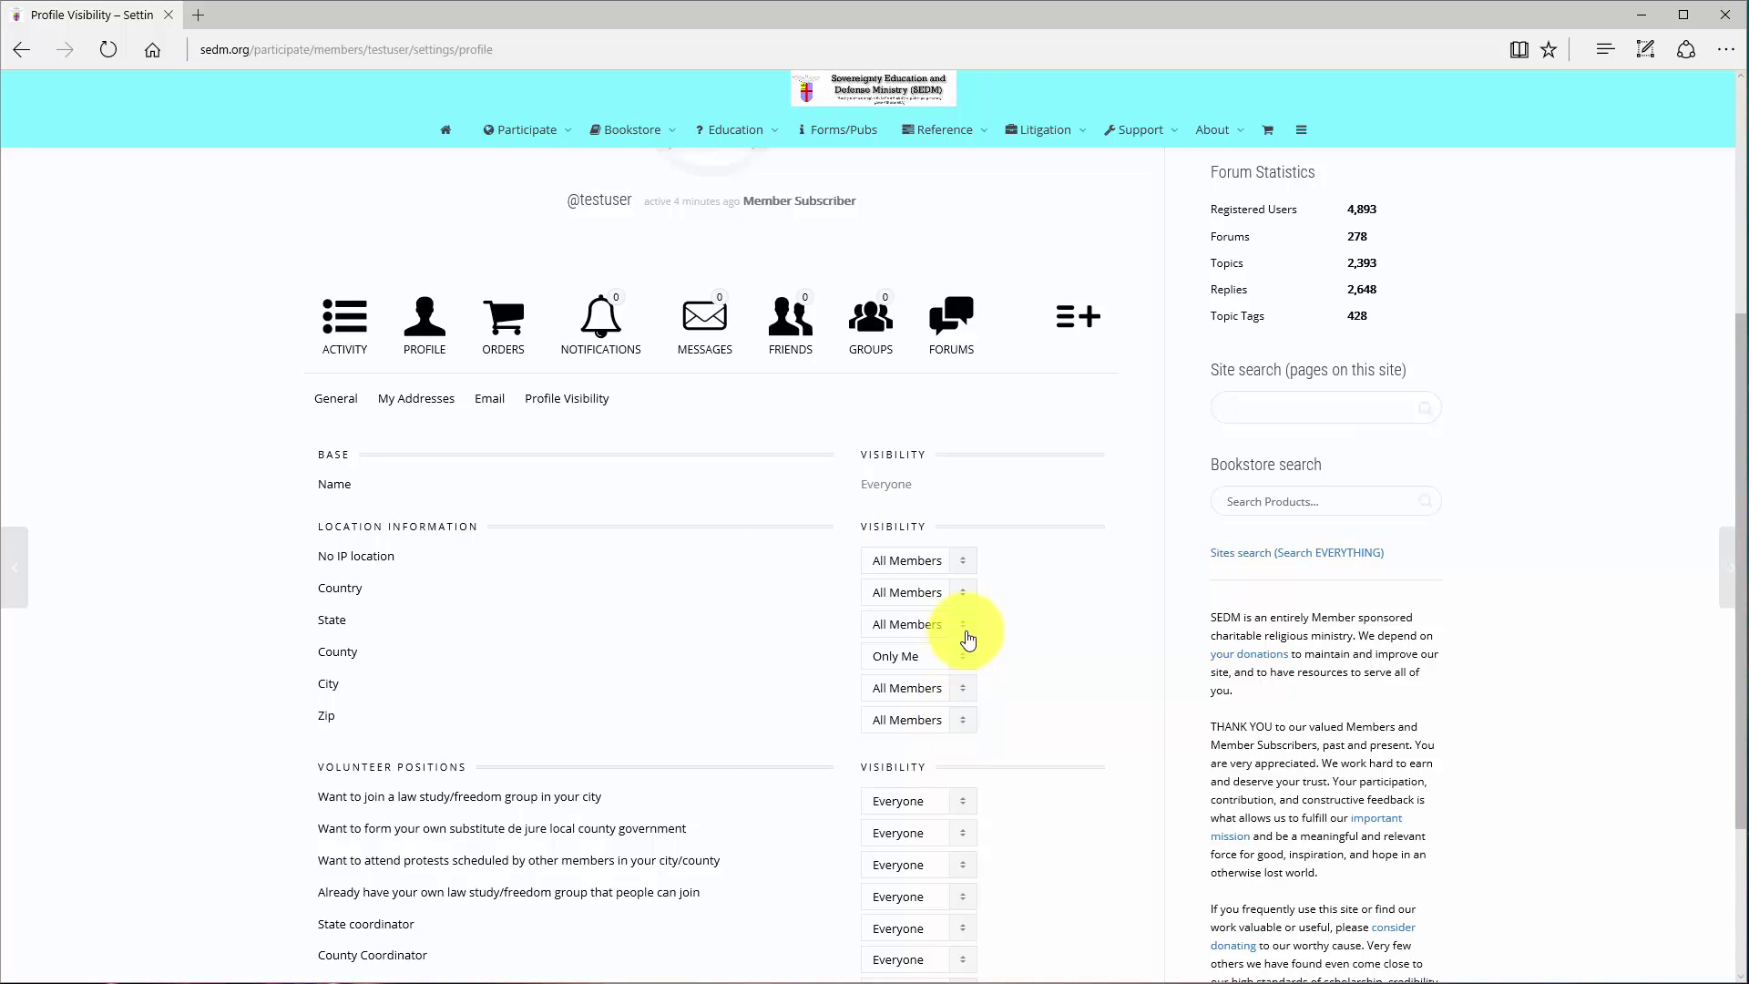
Review the visibility settings of the Location Information and Volunteer Positions fields down to the save option.
{"action": "scroll", "coordinate": [967, 654], "scroll_direction": "down", "scroll_amount": 2}
{"action": "scroll", "coordinate": [970, 654], "scroll_direction": "down", "scroll_amount": 1}
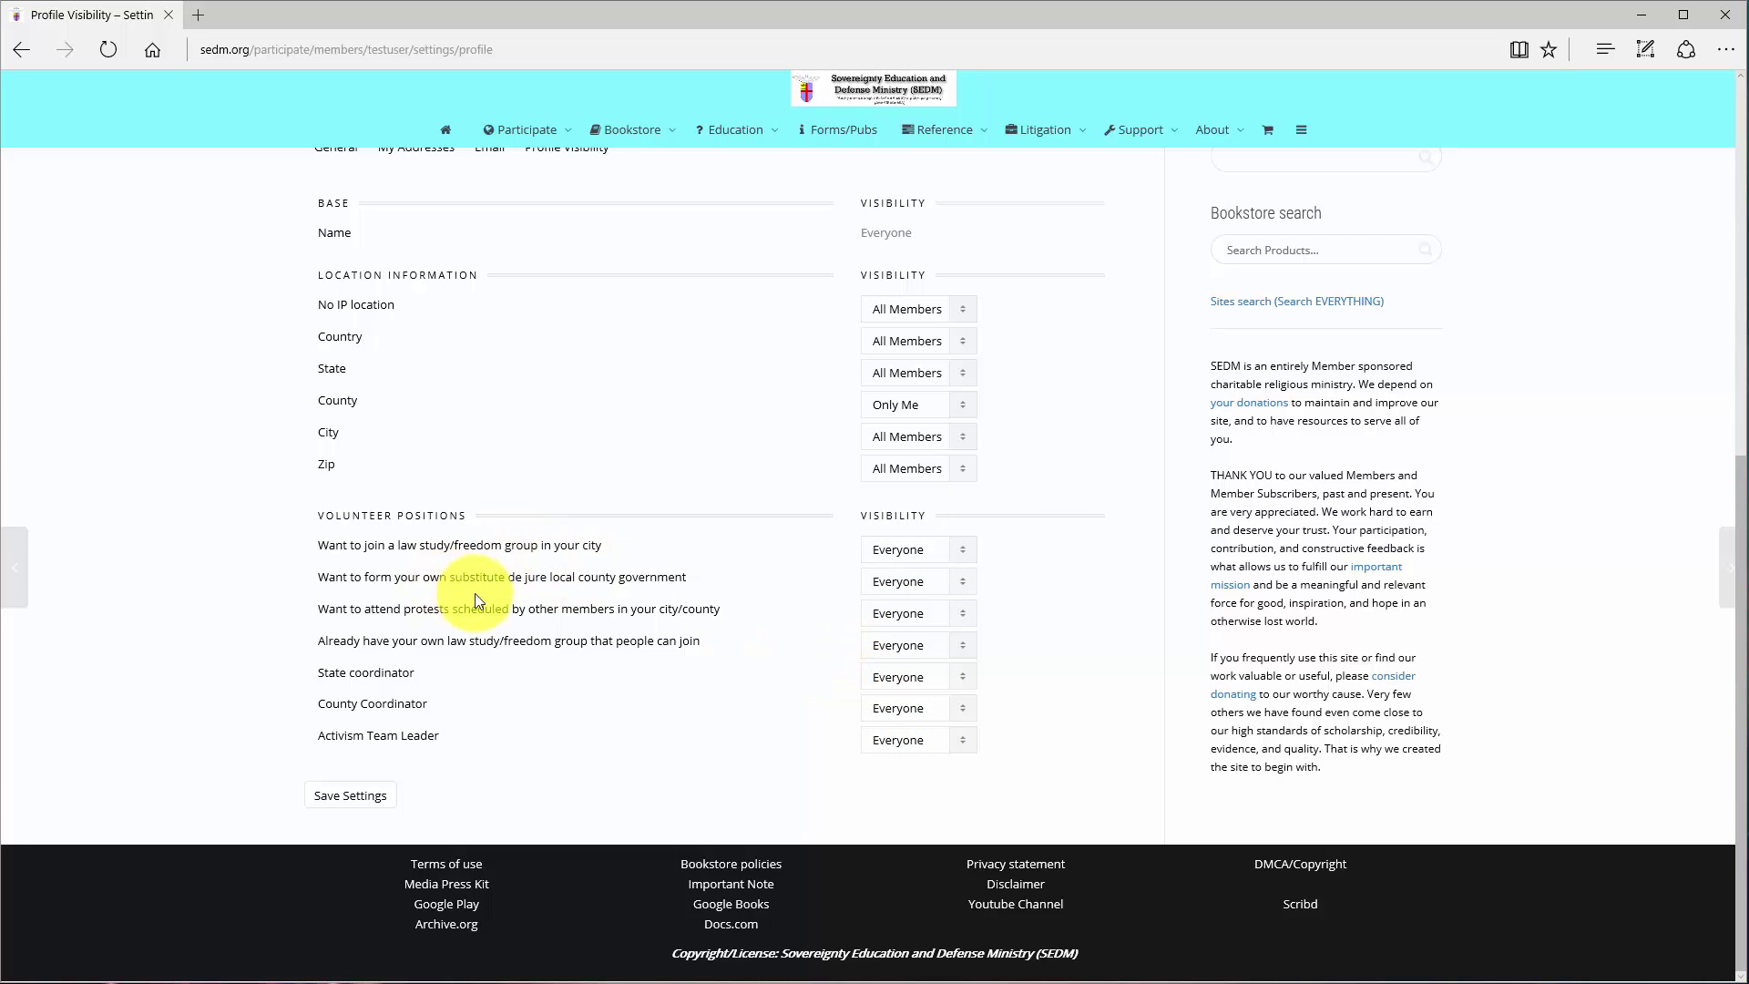
{"action": "scroll", "coordinate": [618, 598], "scroll_direction": "up", "scroll_amount": 3}
{"action": "scroll", "coordinate": [619, 603], "scroll_direction": "down", "scroll_amount": 2}
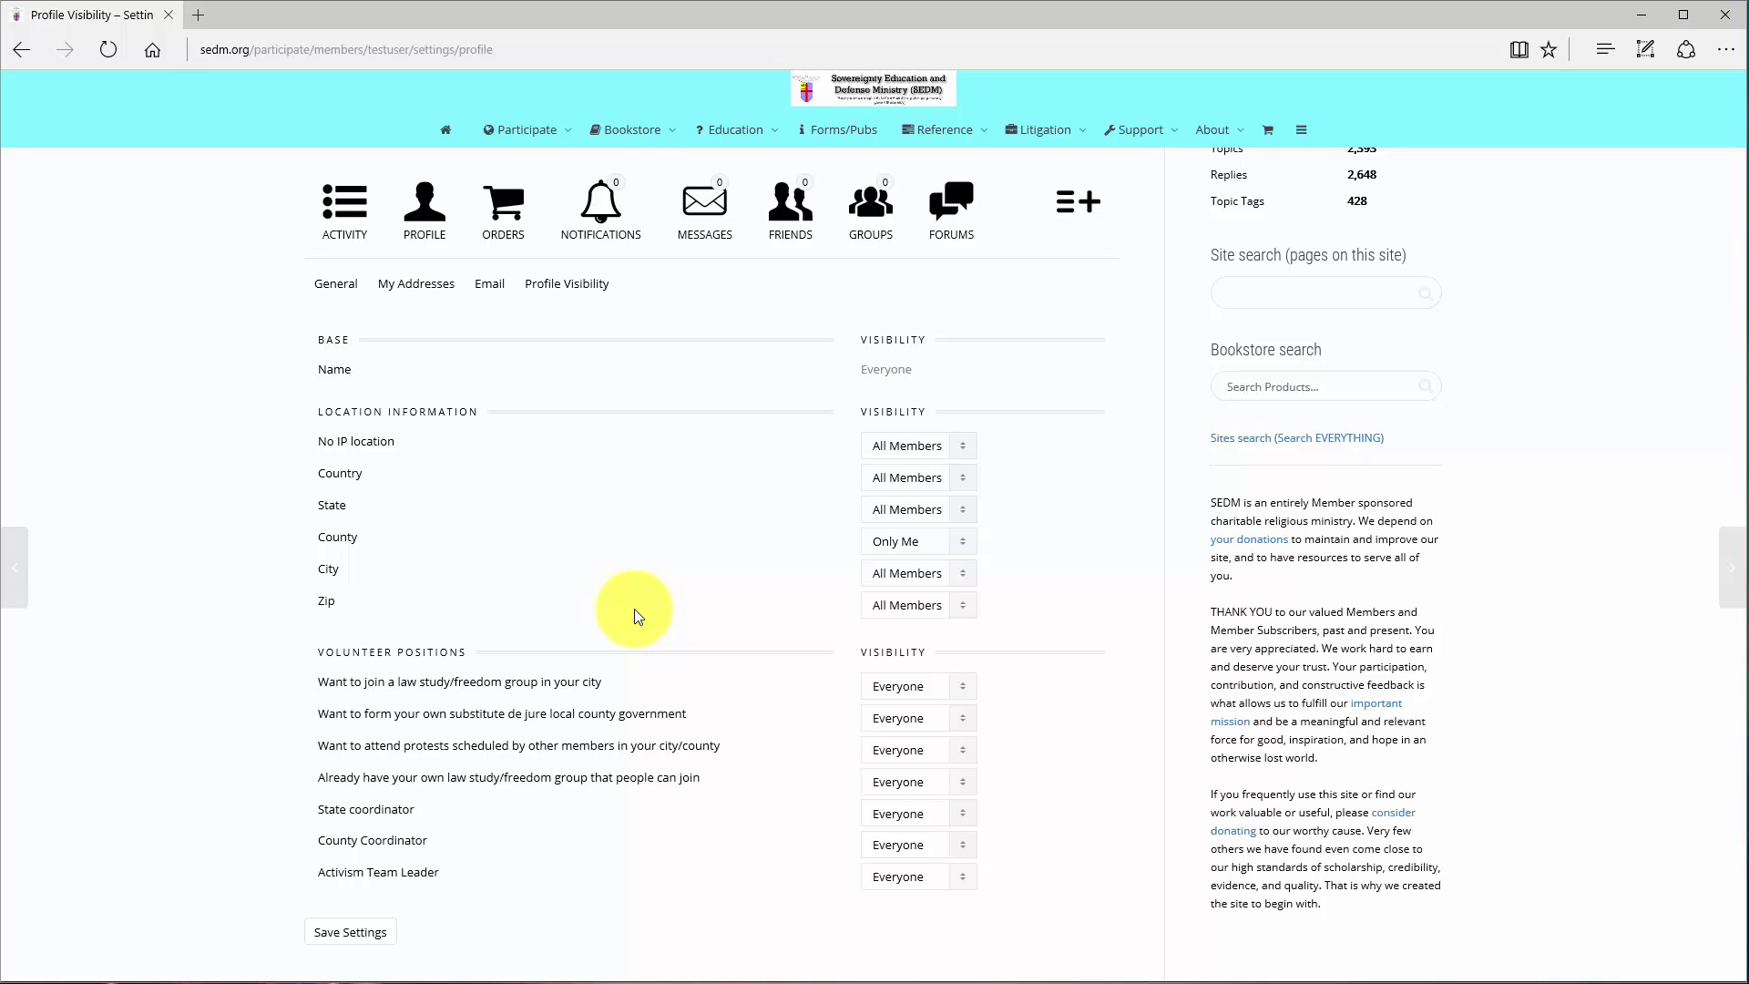
{"action": "scroll", "coordinate": [638, 616], "scroll_direction": "up", "scroll_amount": 3}
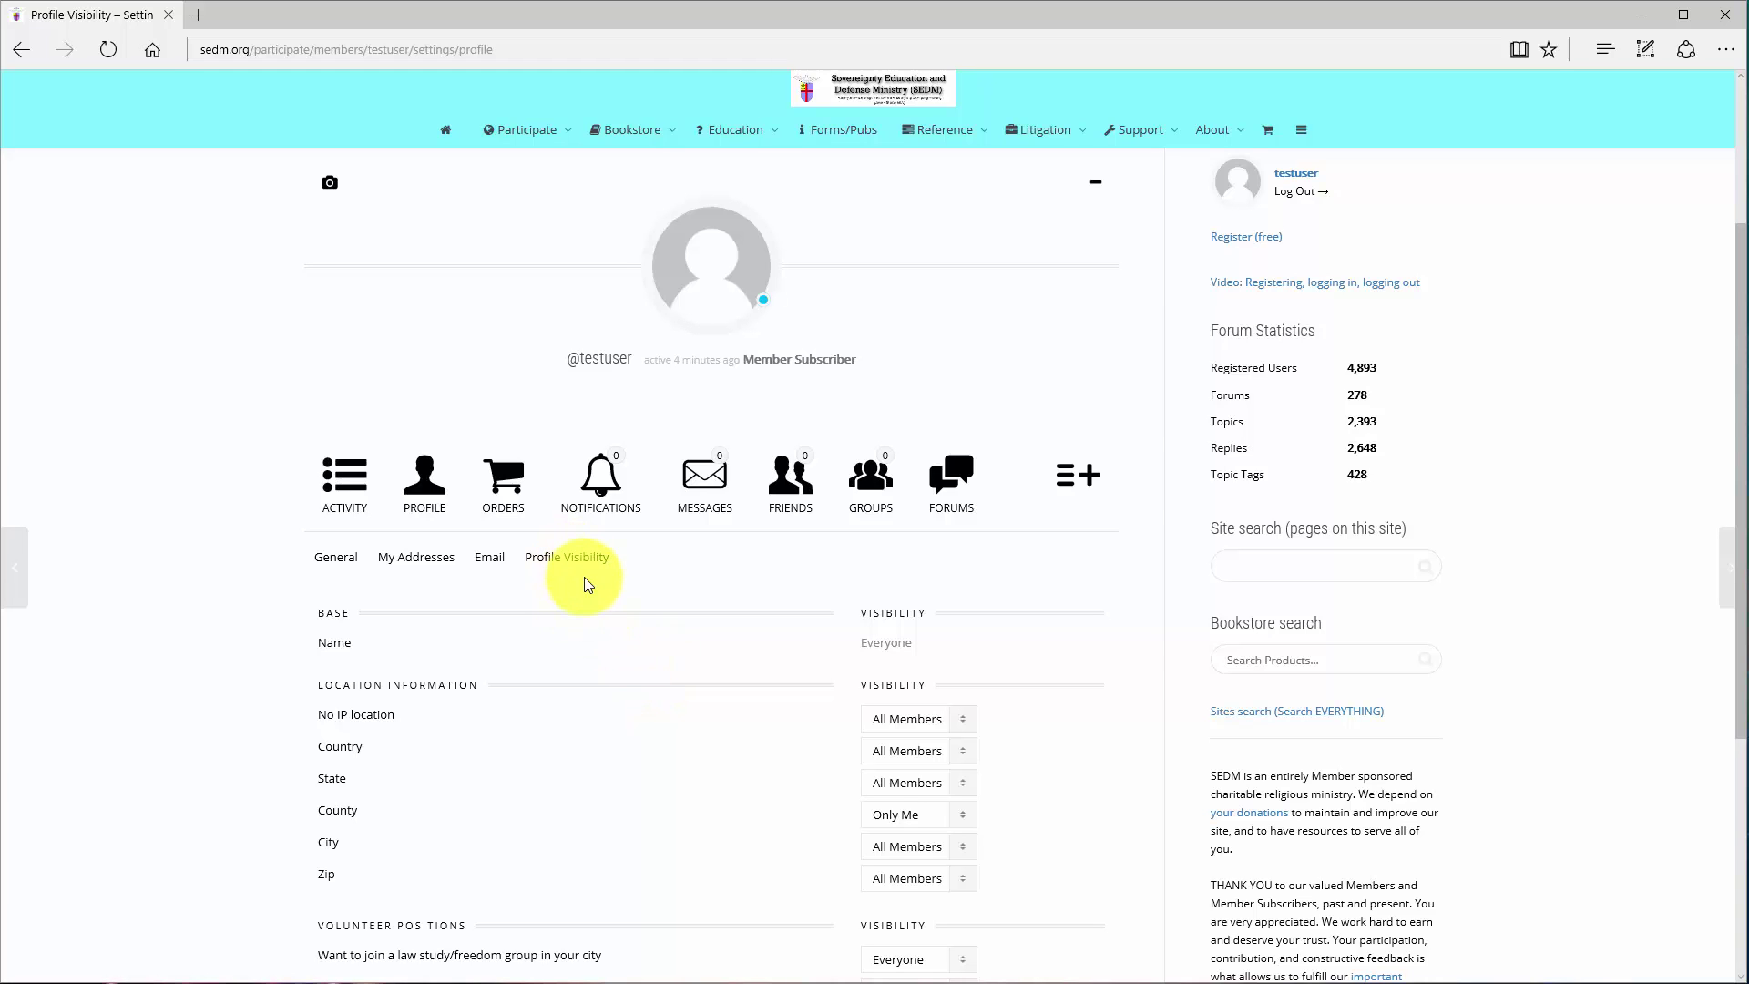
{"action": "scroll", "coordinate": [592, 683], "scroll_direction": "down", "scroll_amount": 5}
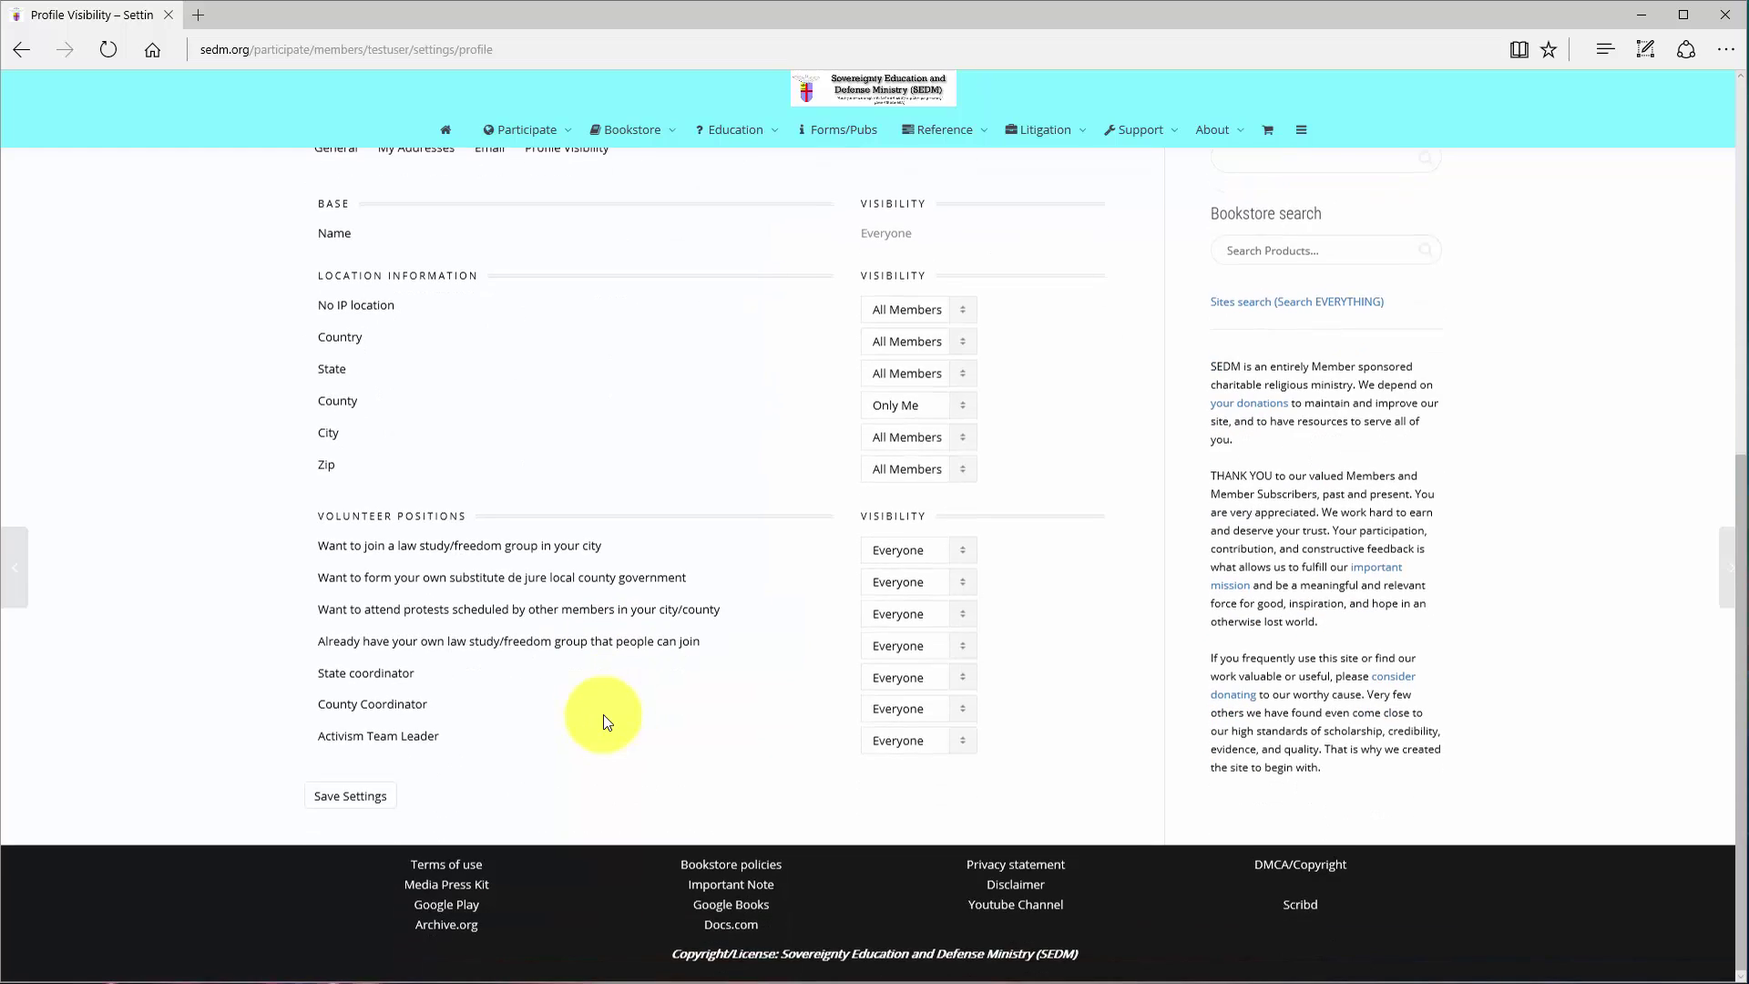
{"action": "left_click", "coordinate": [346, 797]}
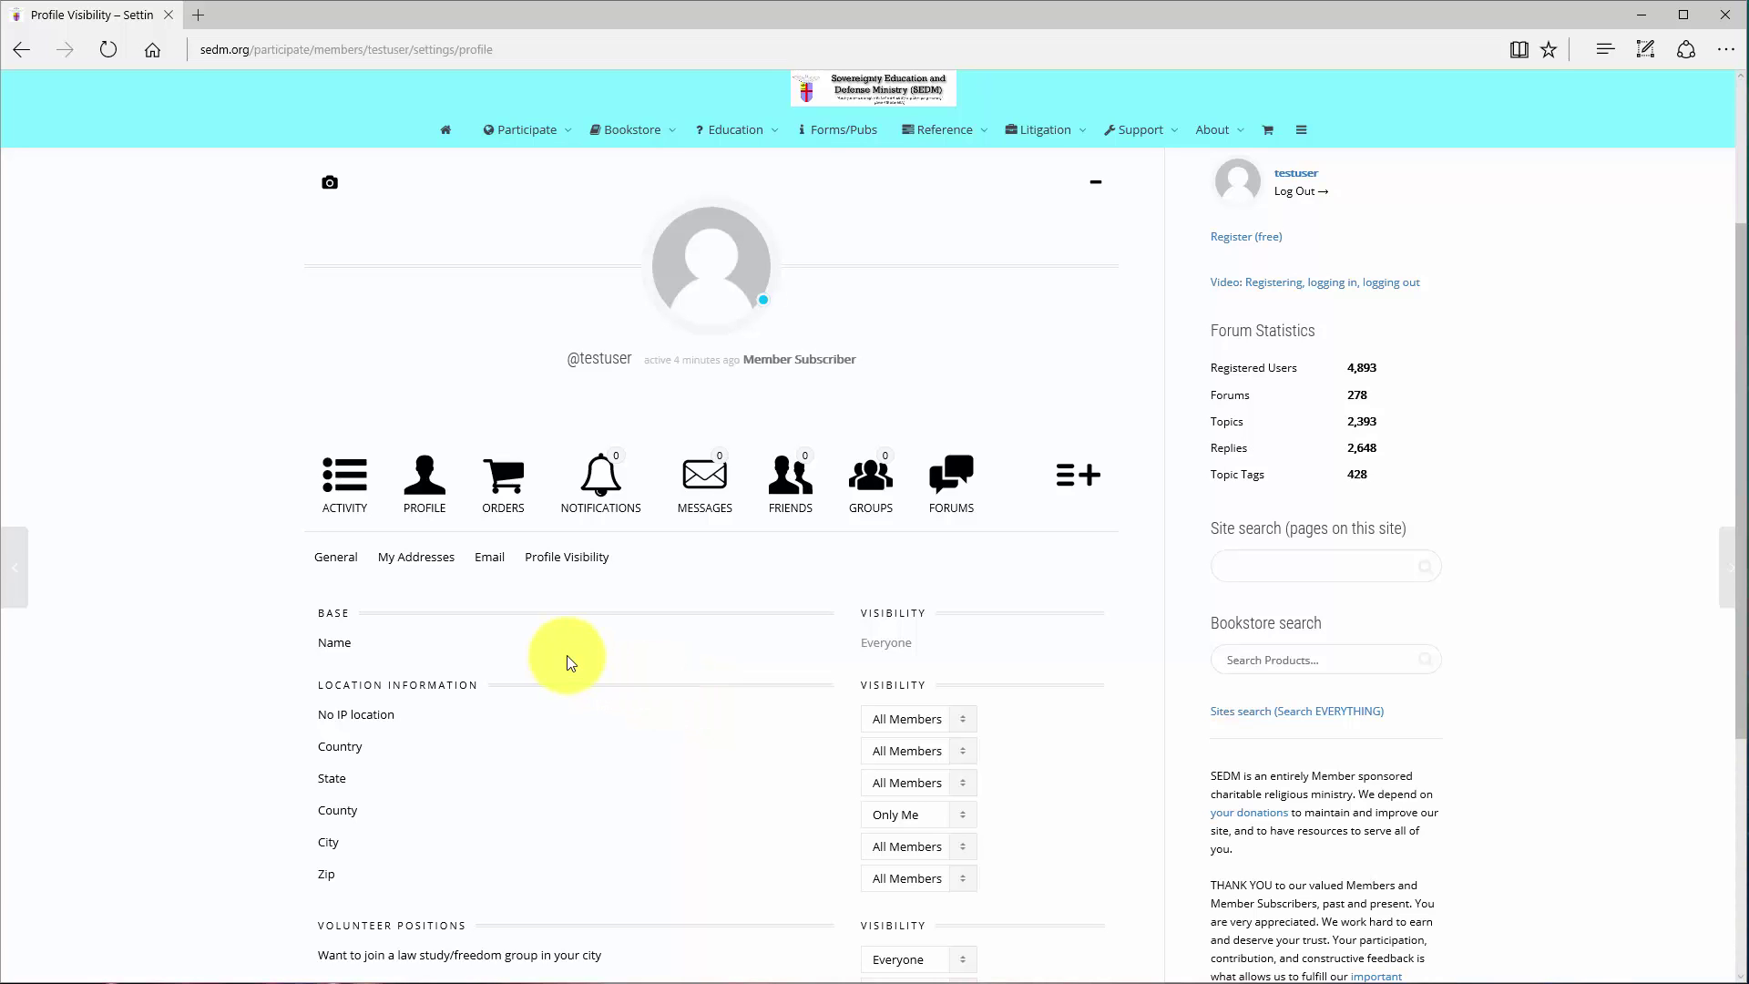
{"action": "scroll", "coordinate": [667, 690], "scroll_direction": "up", "scroll_amount": 2}
{"action": "scroll", "coordinate": [668, 689], "scroll_direction": "up", "scroll_amount": 1}
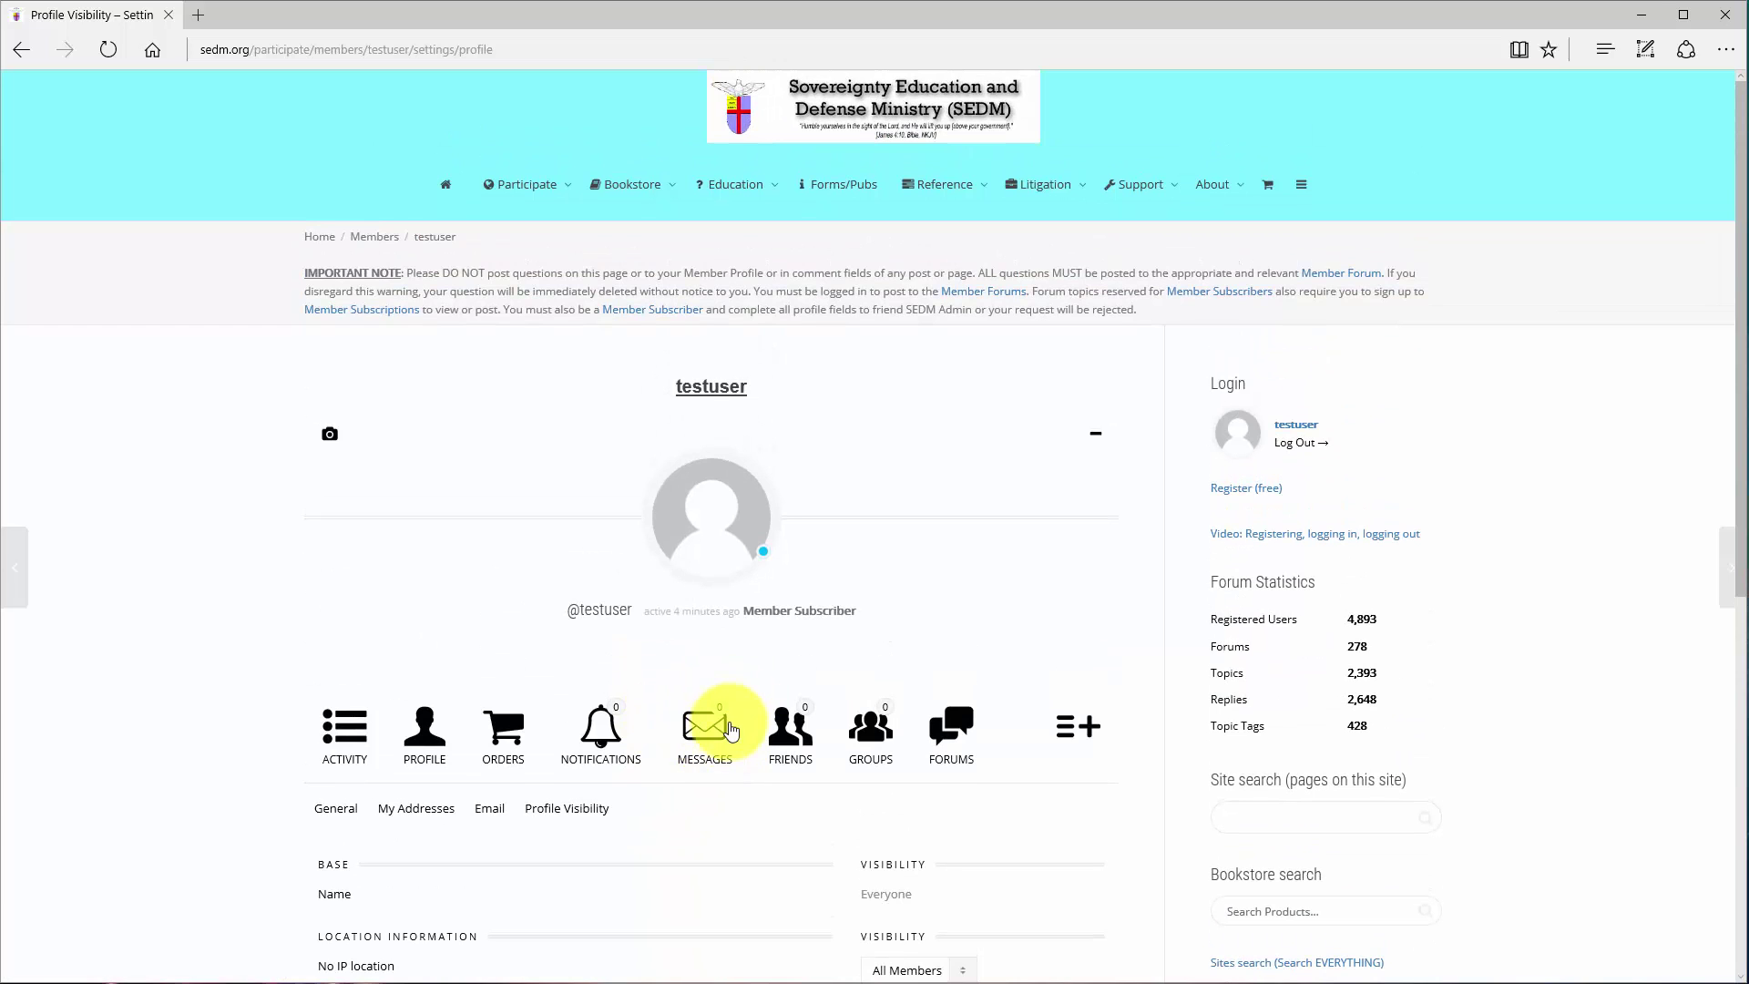
{"action": "scroll", "coordinate": [720, 718], "scroll_direction": "down", "scroll_amount": 2}
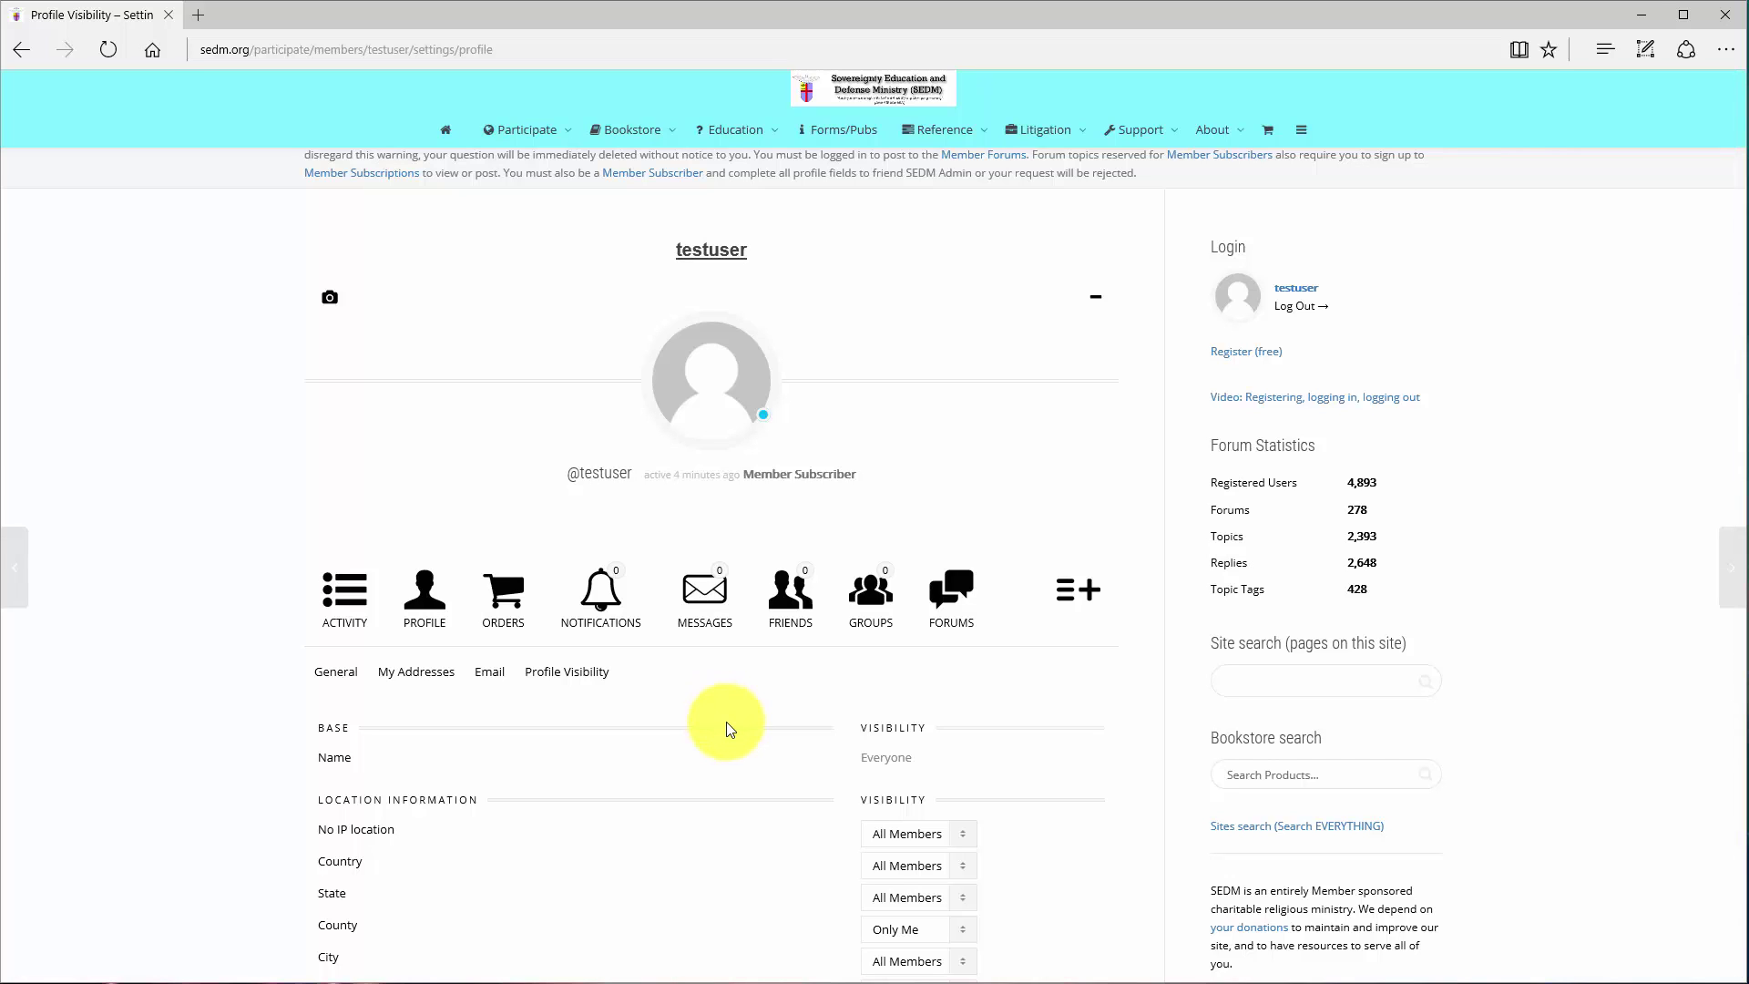
{"action": "scroll", "coordinate": [756, 619], "scroll_direction": "down", "scroll_amount": 2}
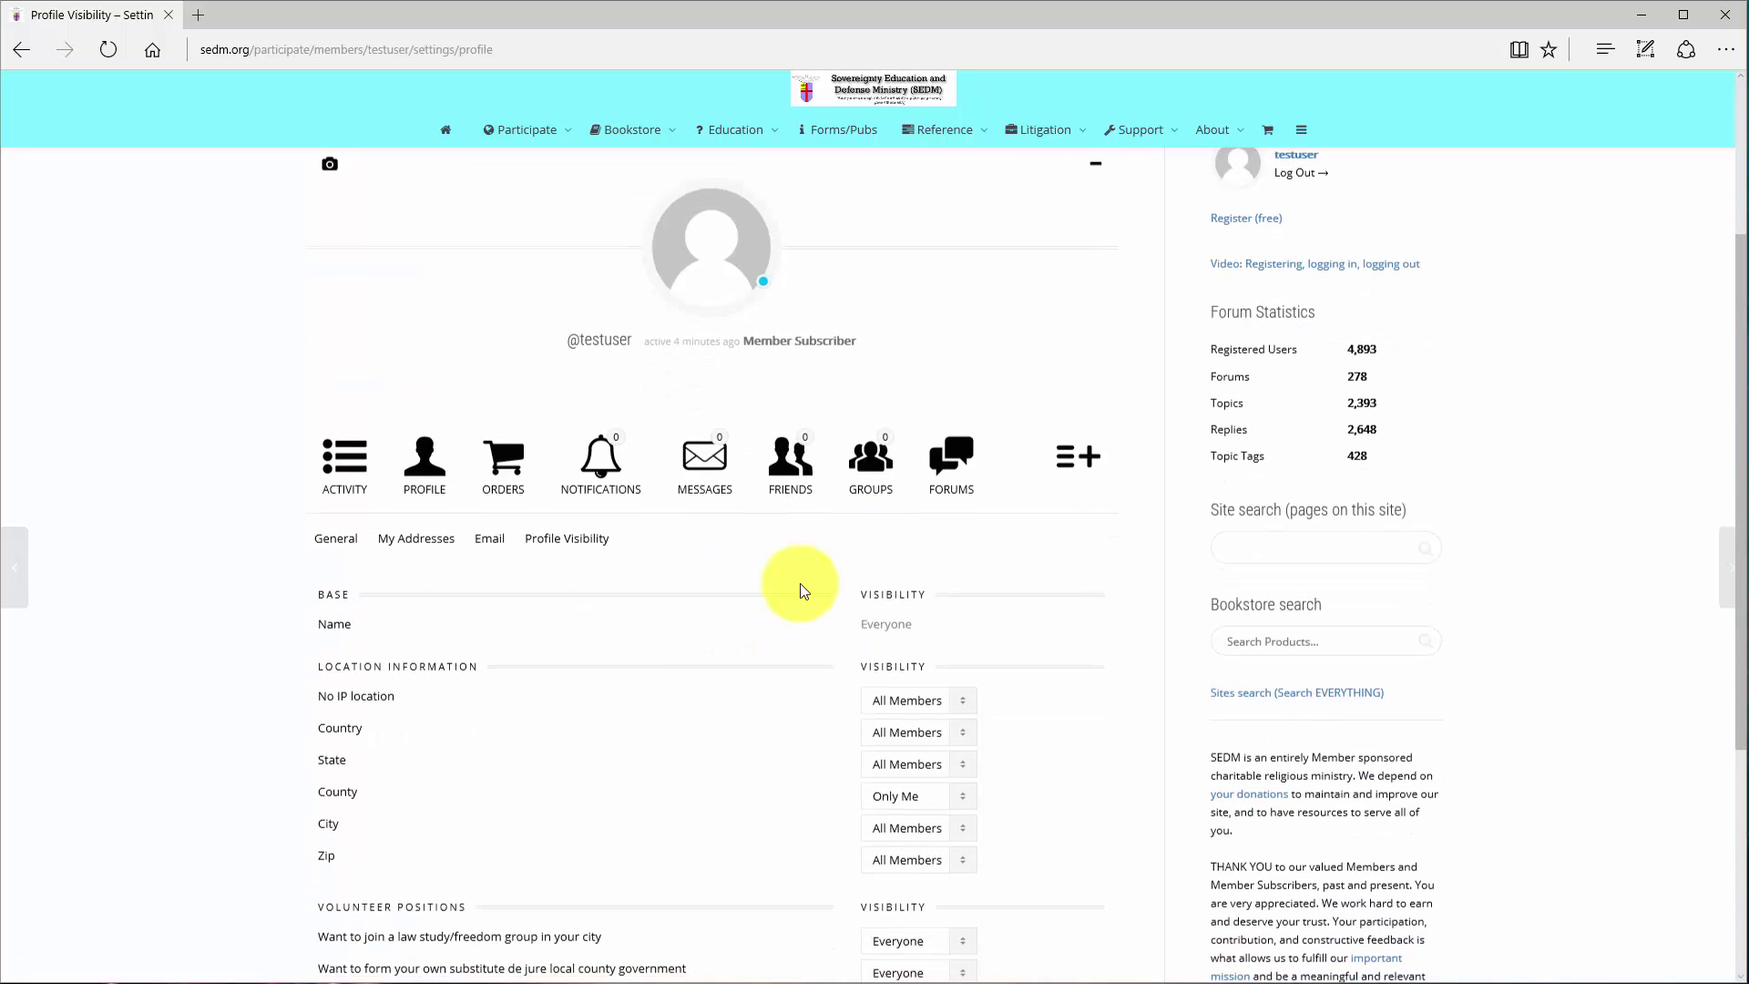
Open the Member Forums and look over the forum categories and the Recent Topics list.
{"action": "scroll", "coordinate": [829, 706], "scroll_direction": "up", "scroll_amount": 4}
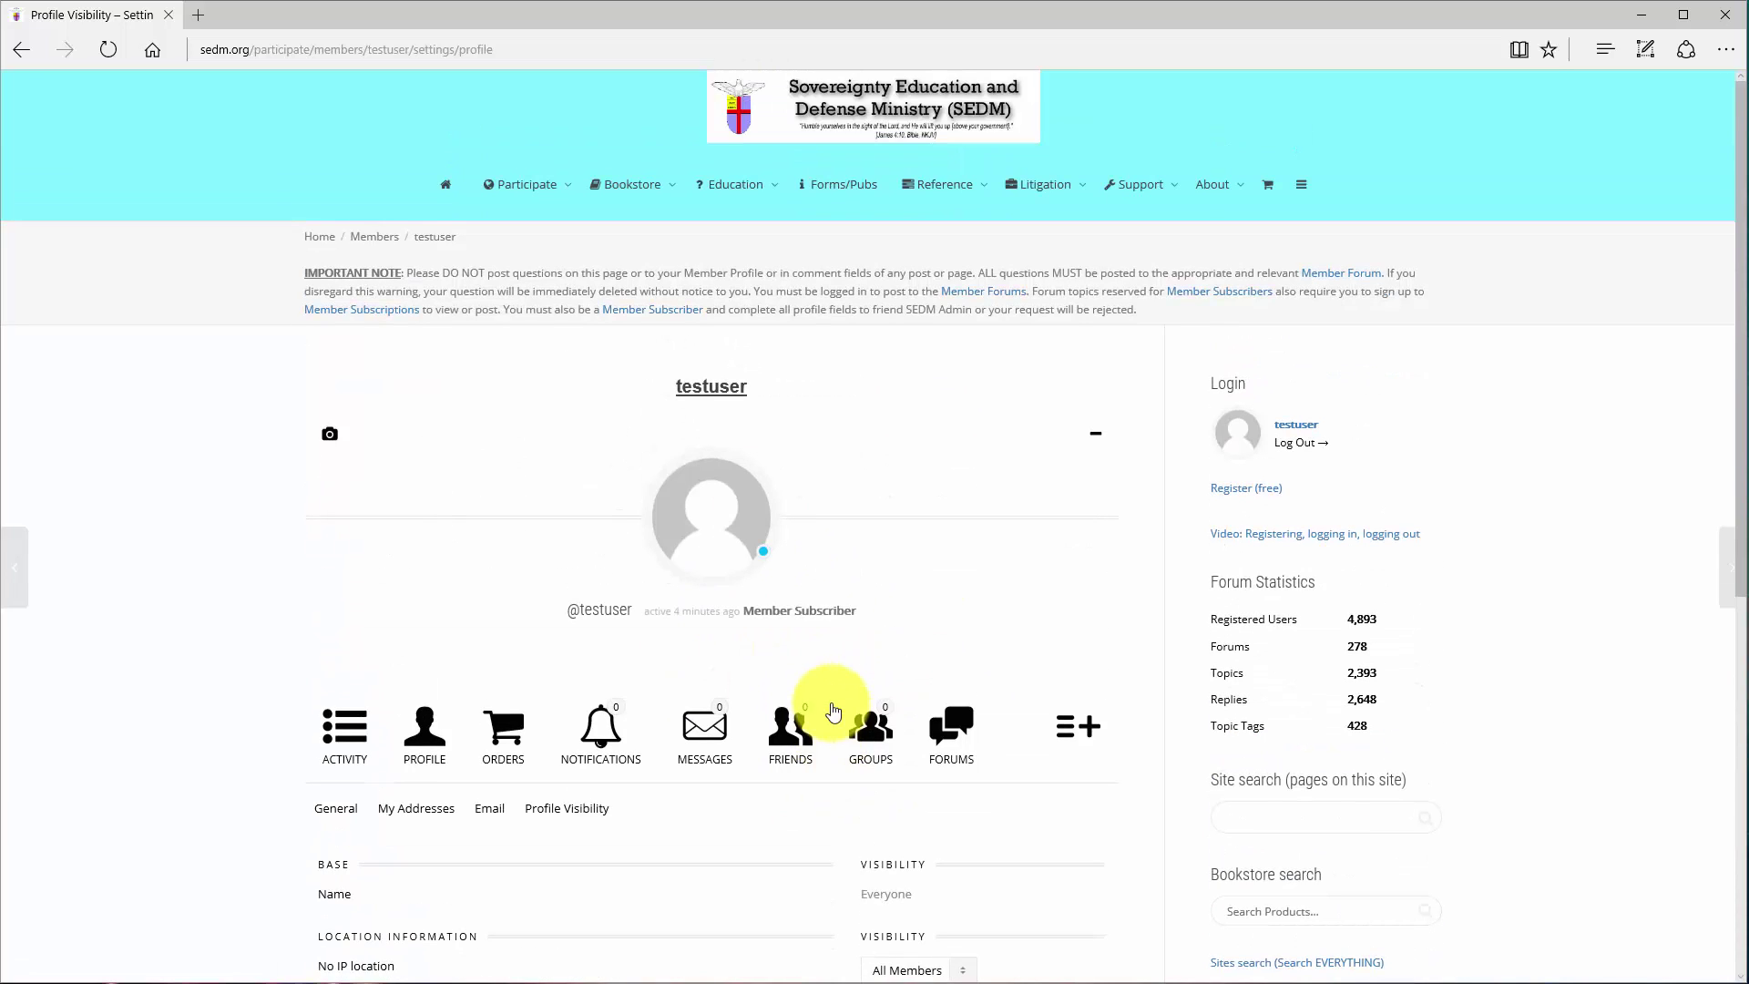
{"action": "mouse_move", "coordinate": [507, 183]}
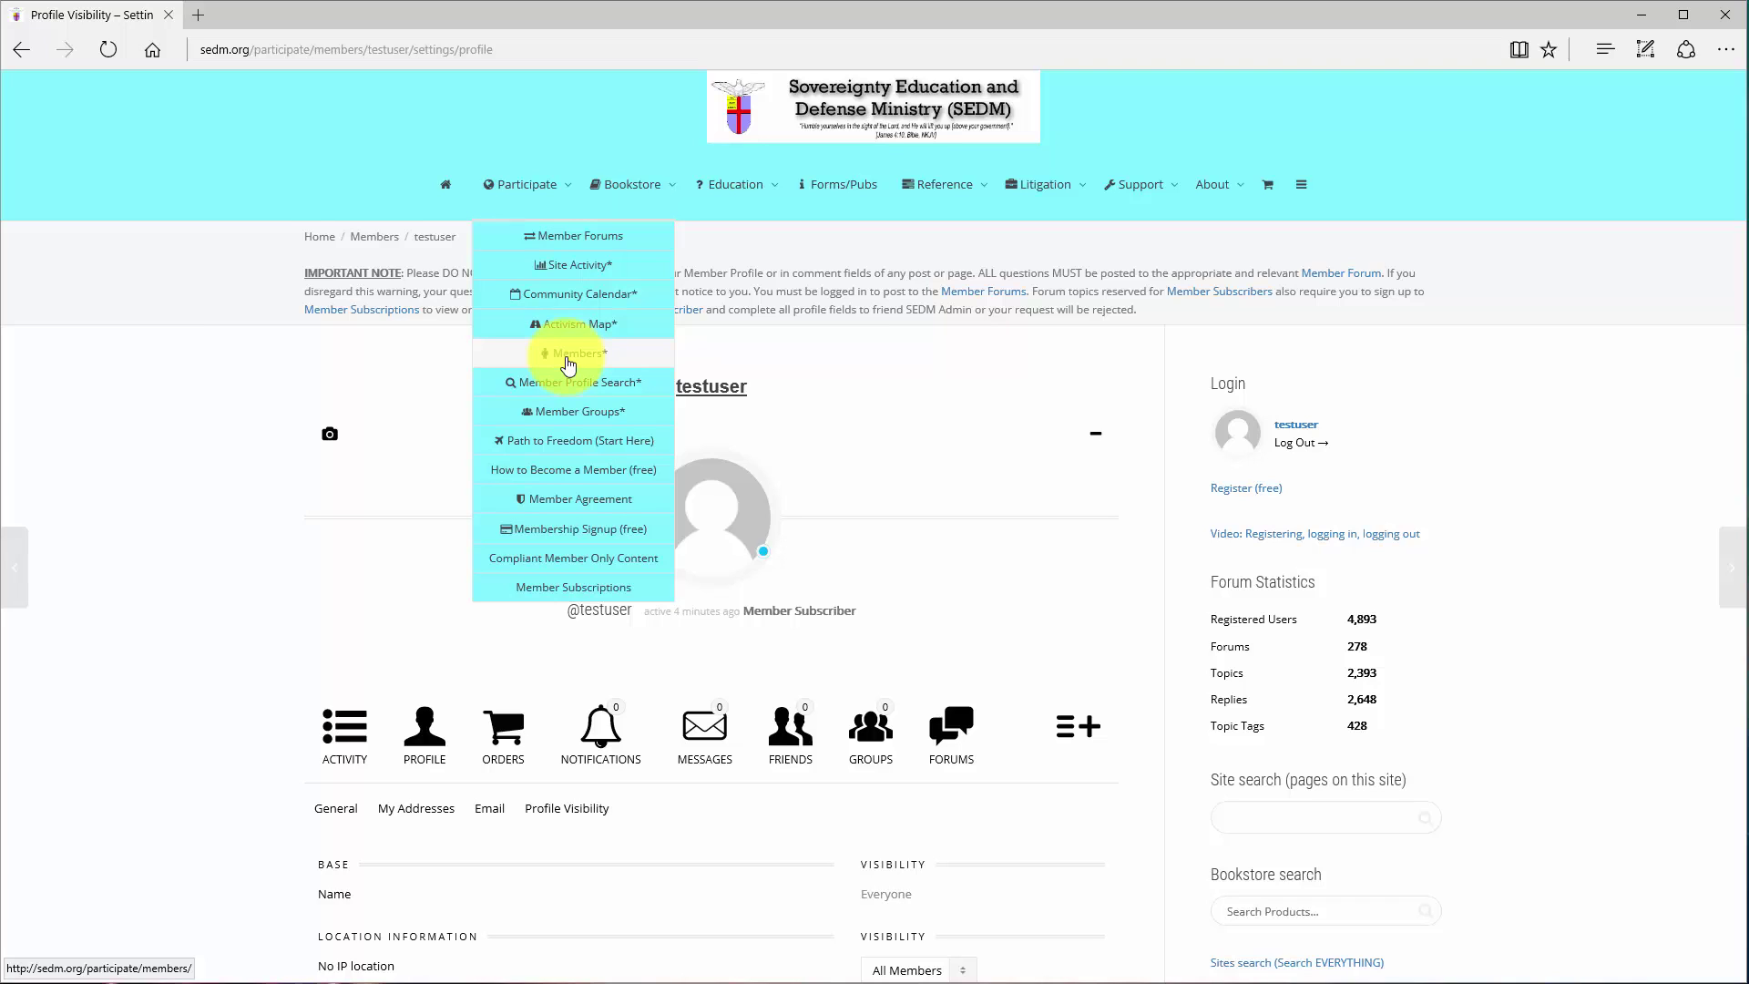
{"action": "left_click", "coordinate": [546, 238]}
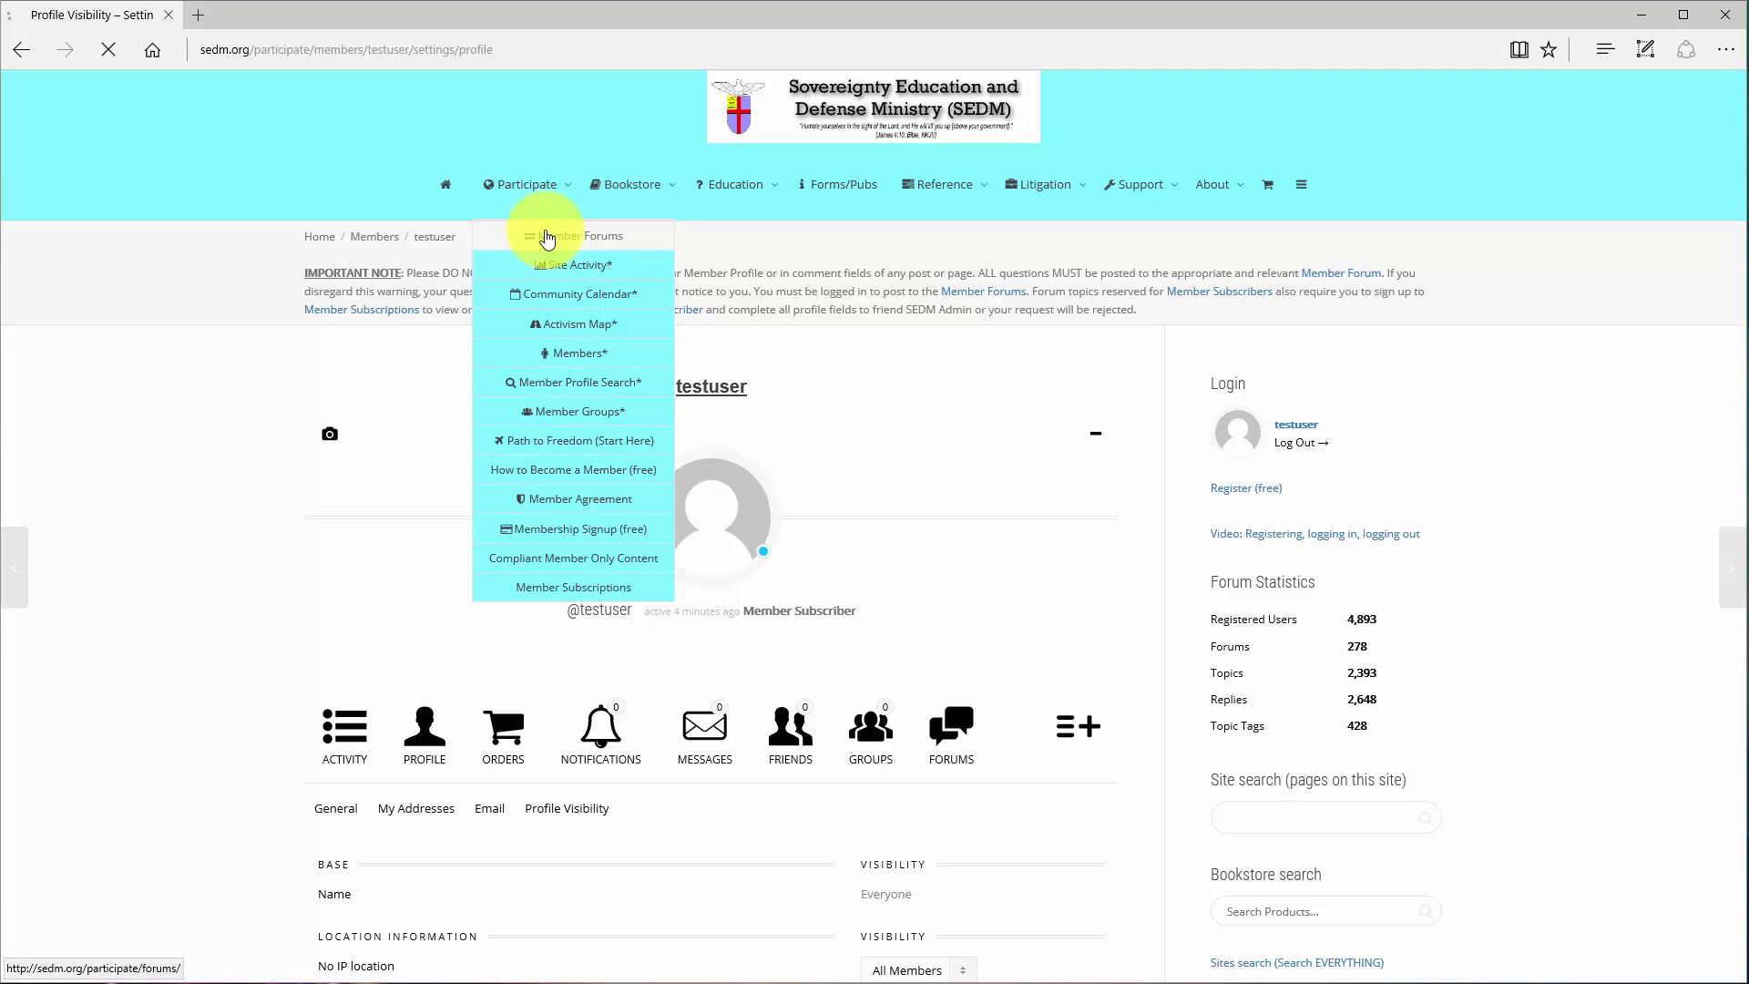
{"action": "left_click", "coordinate": [547, 239]}
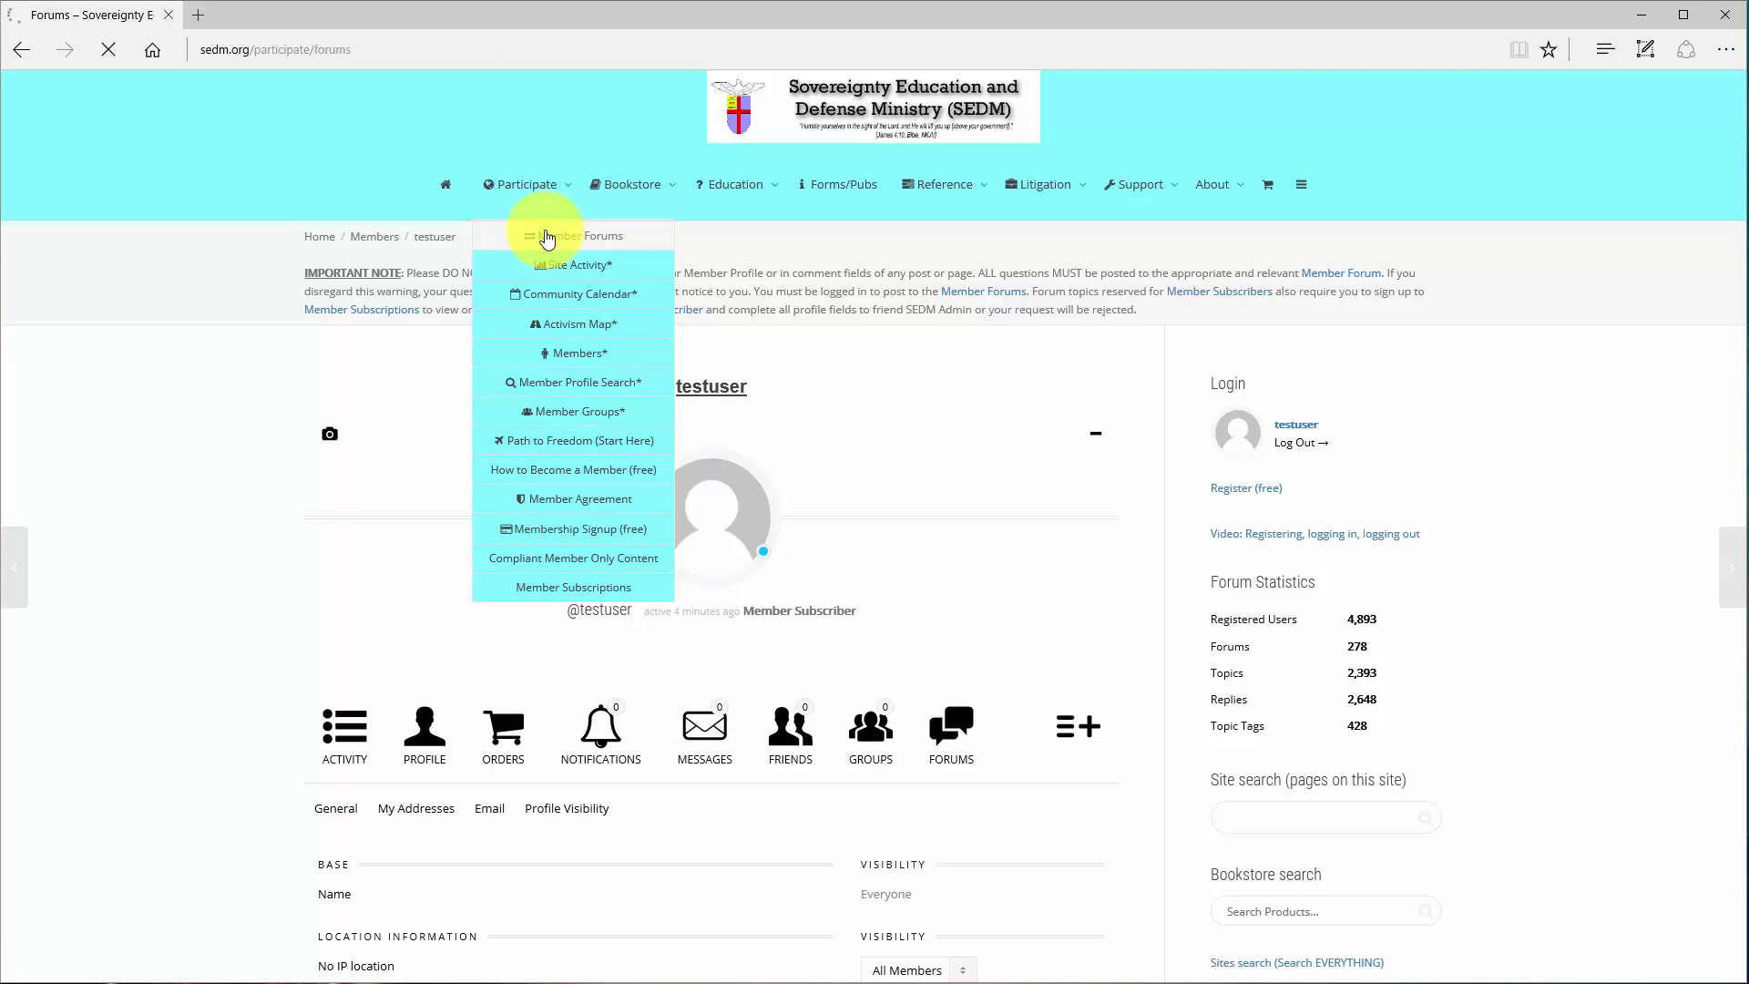
{"action": "scroll", "coordinate": [592, 373], "scroll_direction": "down", "scroll_amount": 6}
{"action": "scroll", "coordinate": [597, 381], "scroll_direction": "up", "scroll_amount": 2}
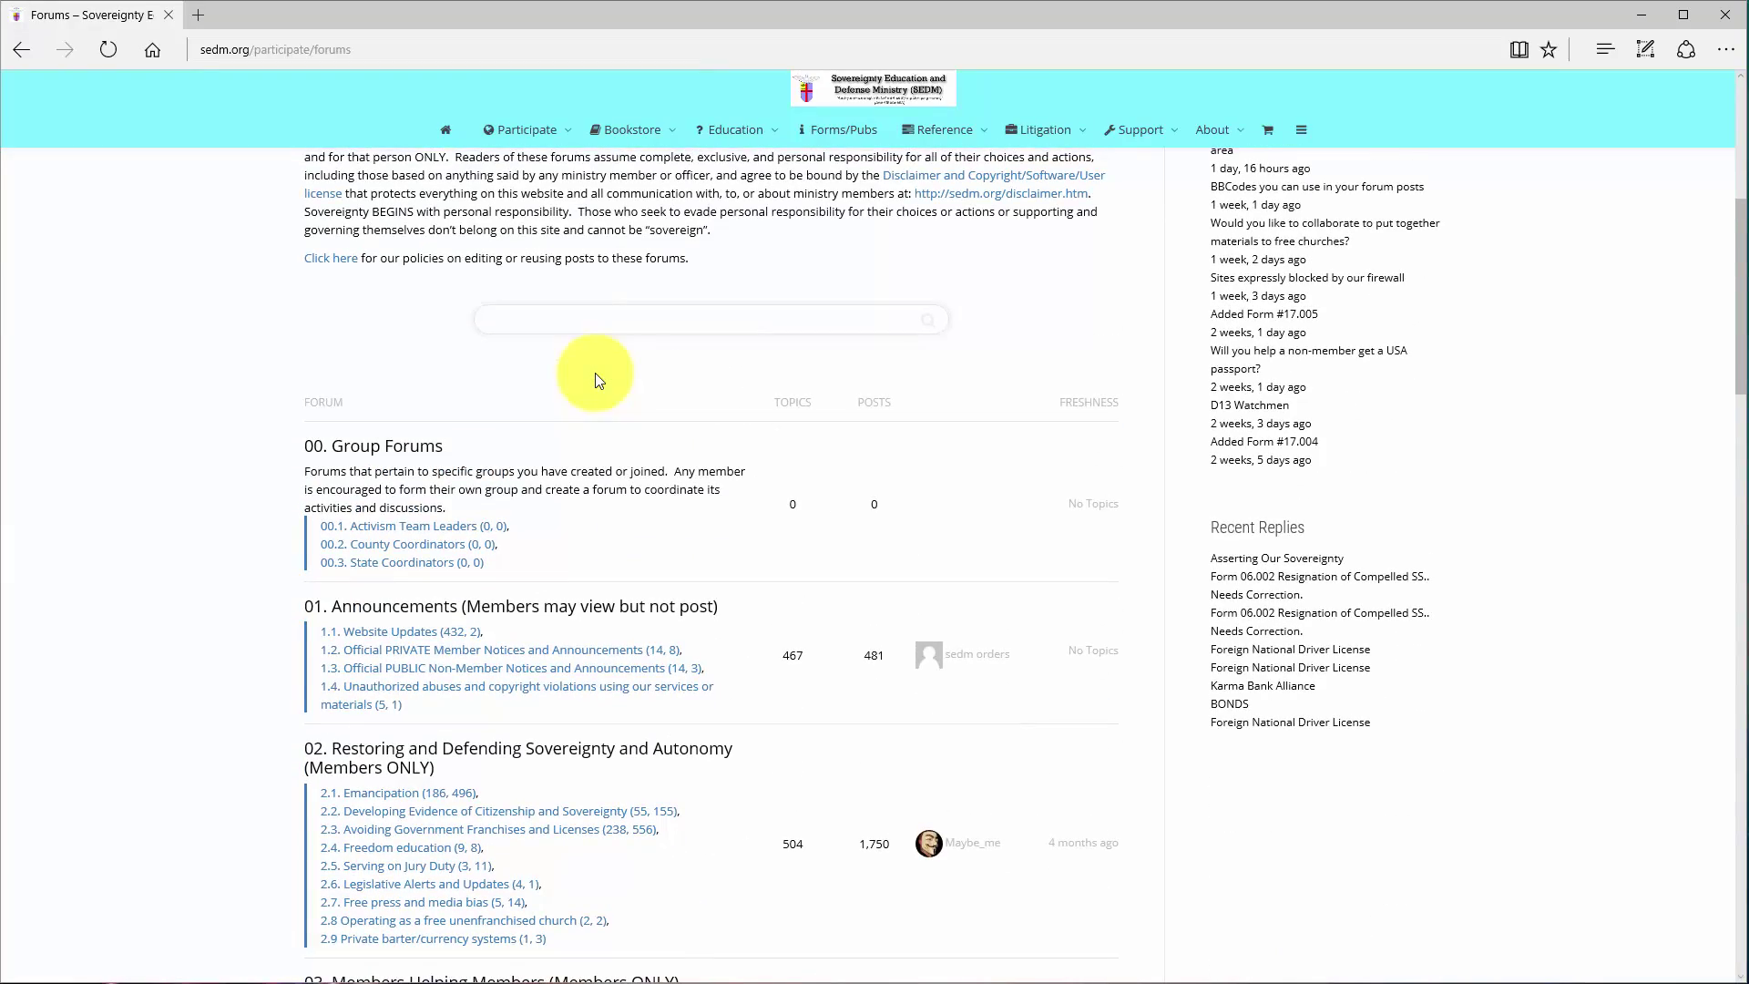
{"action": "scroll", "coordinate": [1139, 478], "scroll_direction": "up", "scroll_amount": 3}
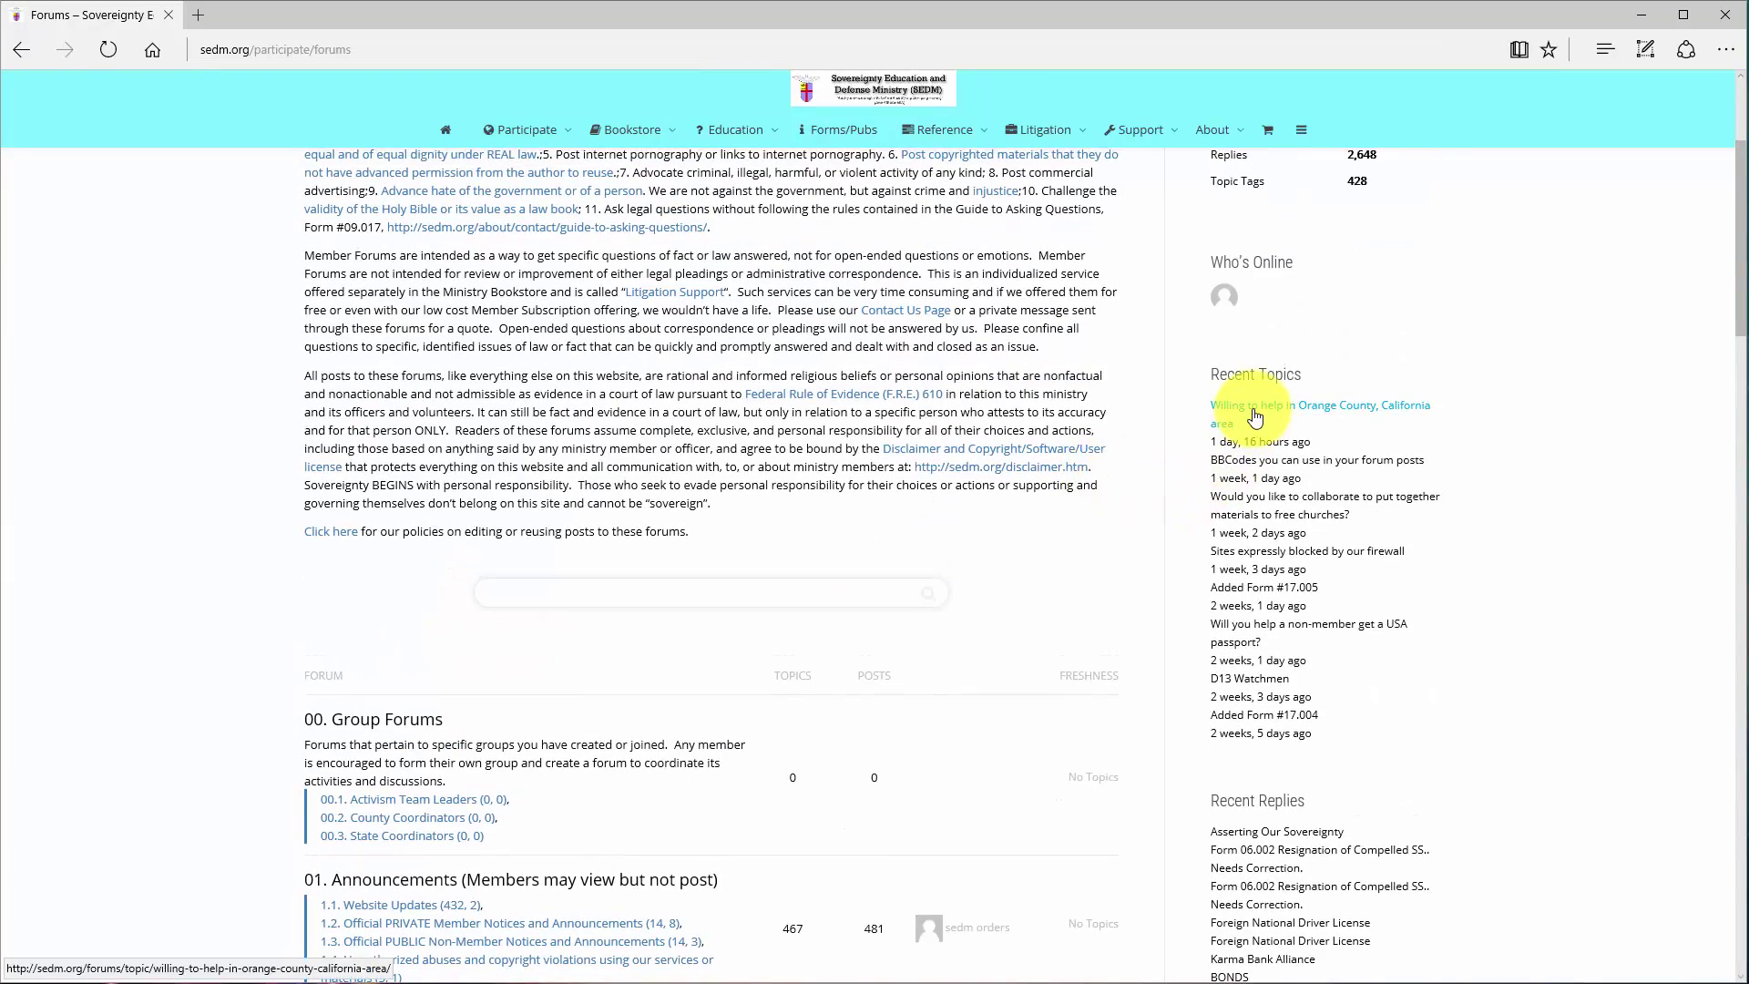
Open the recent topic "BBCodes you can use in your forum posts" and review its list of standard BBCodes.
{"action": "left_click", "coordinate": [1246, 465]}
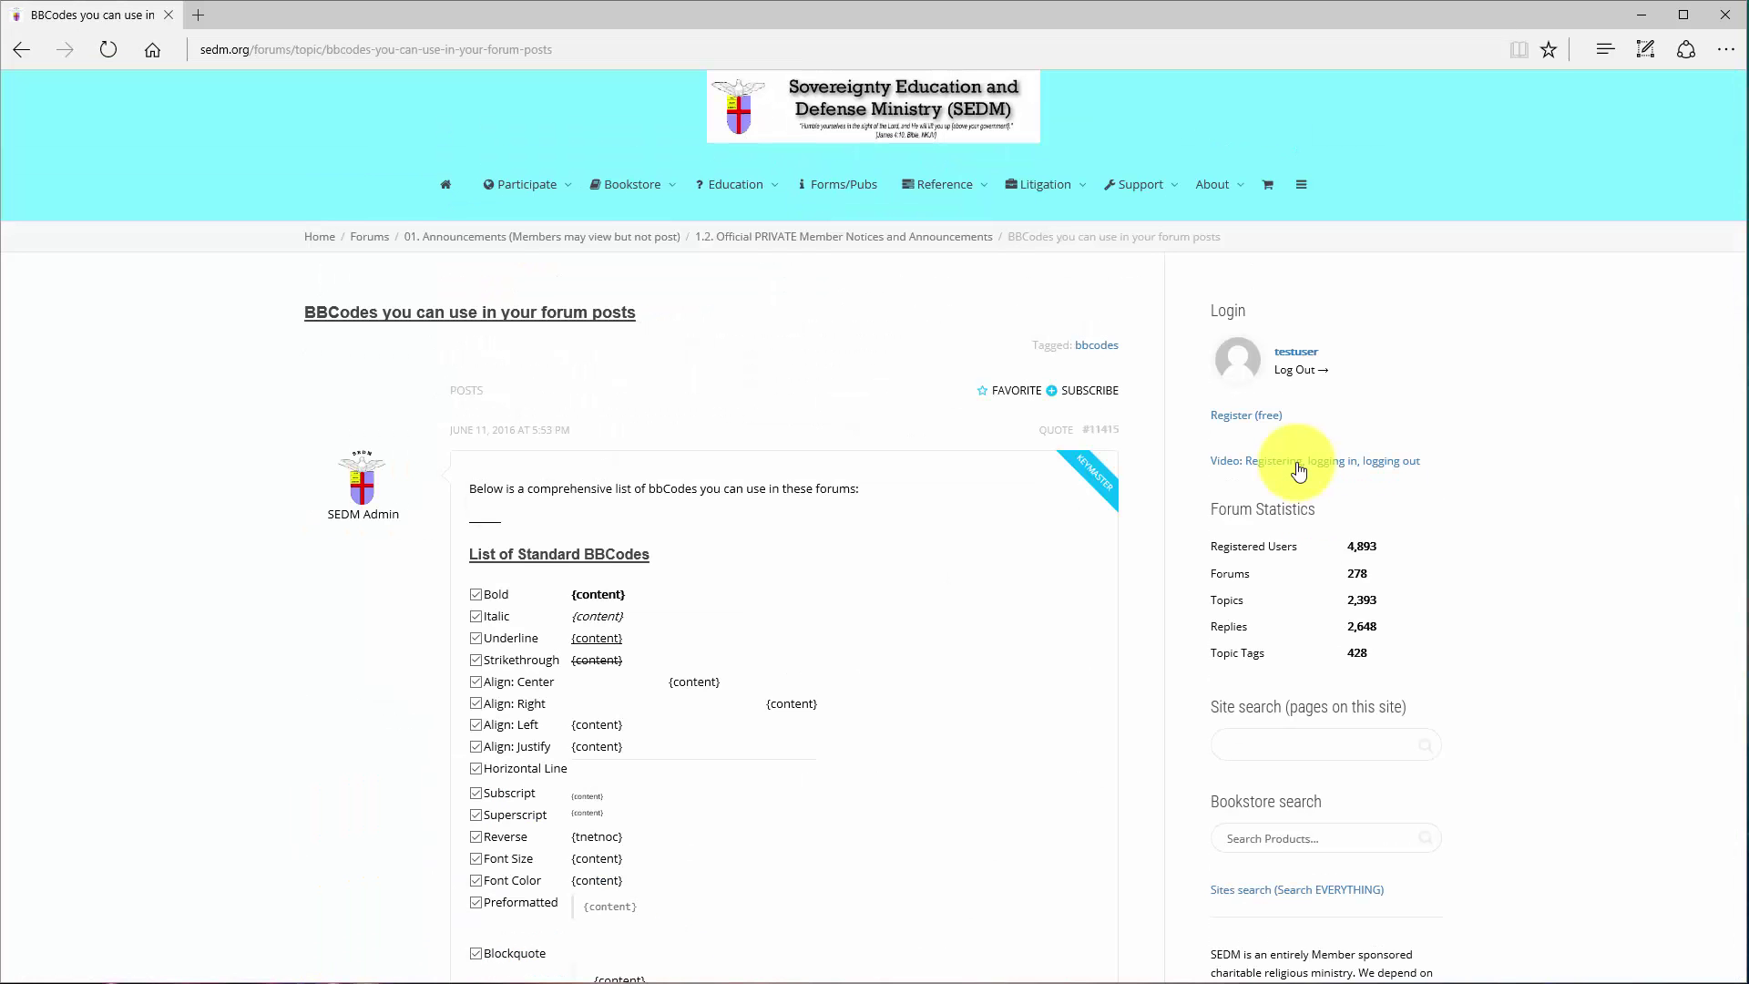
{"action": "scroll", "coordinate": [546, 554], "scroll_direction": "down", "scroll_amount": 15}
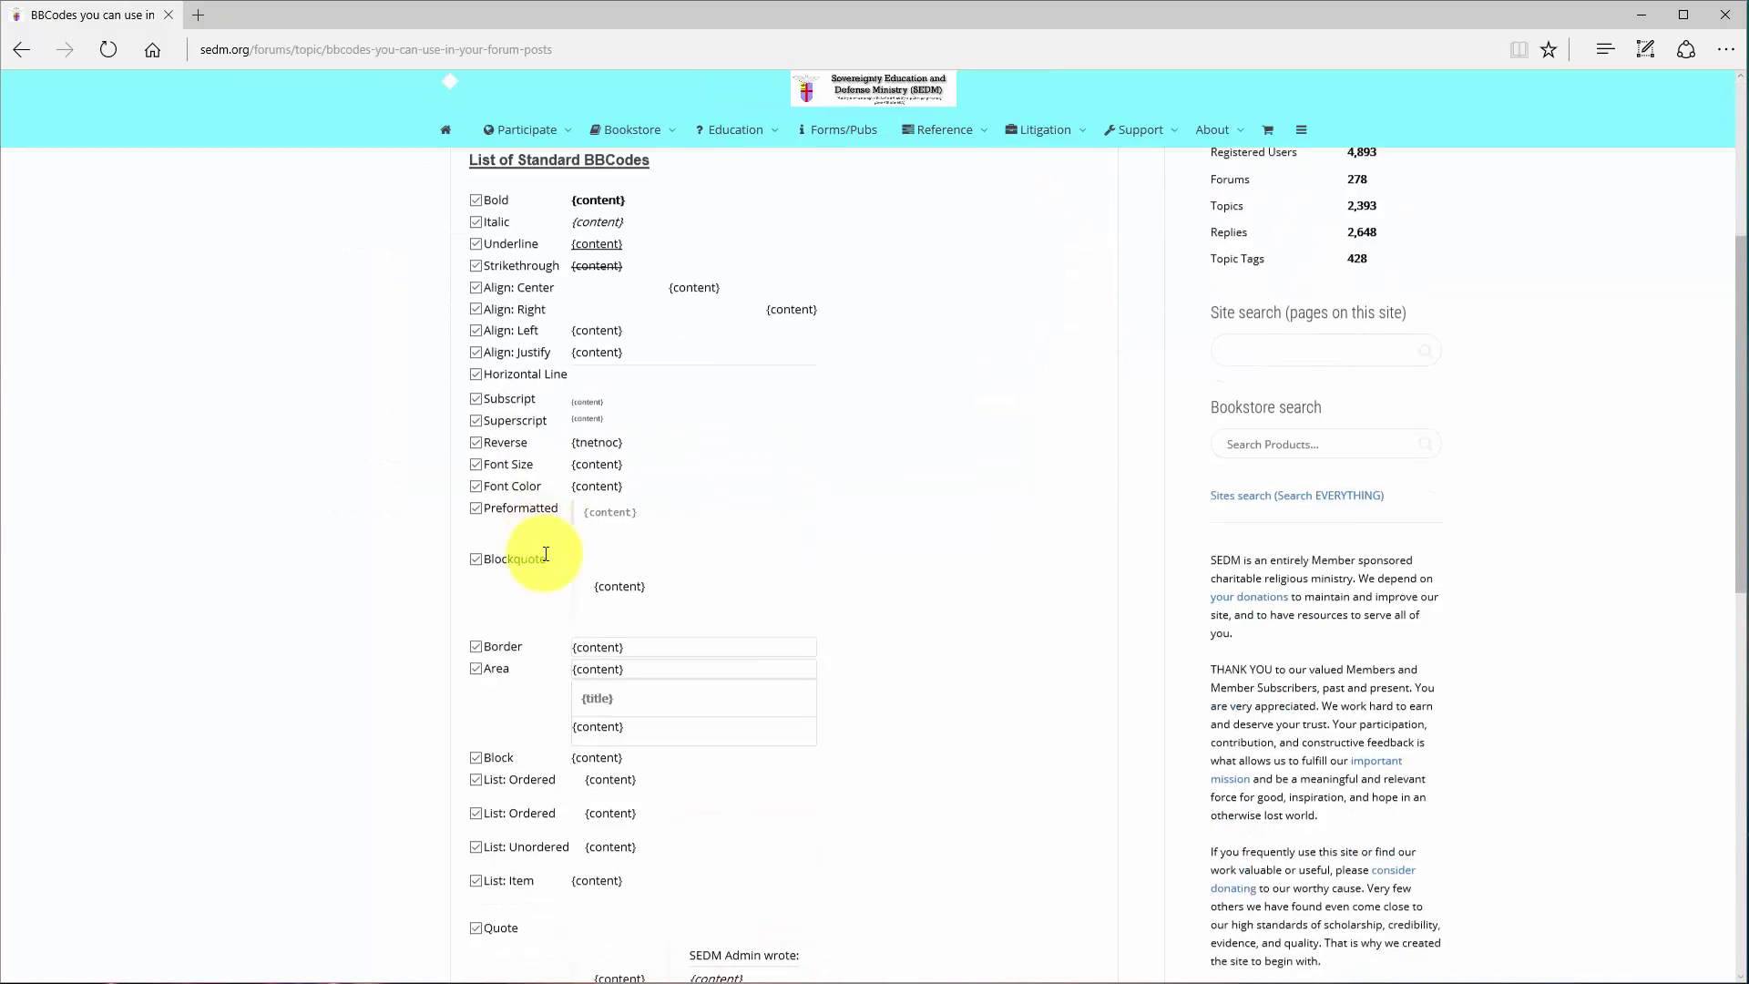
{"action": "scroll", "coordinate": [546, 554], "scroll_direction": "up", "scroll_amount": 15}
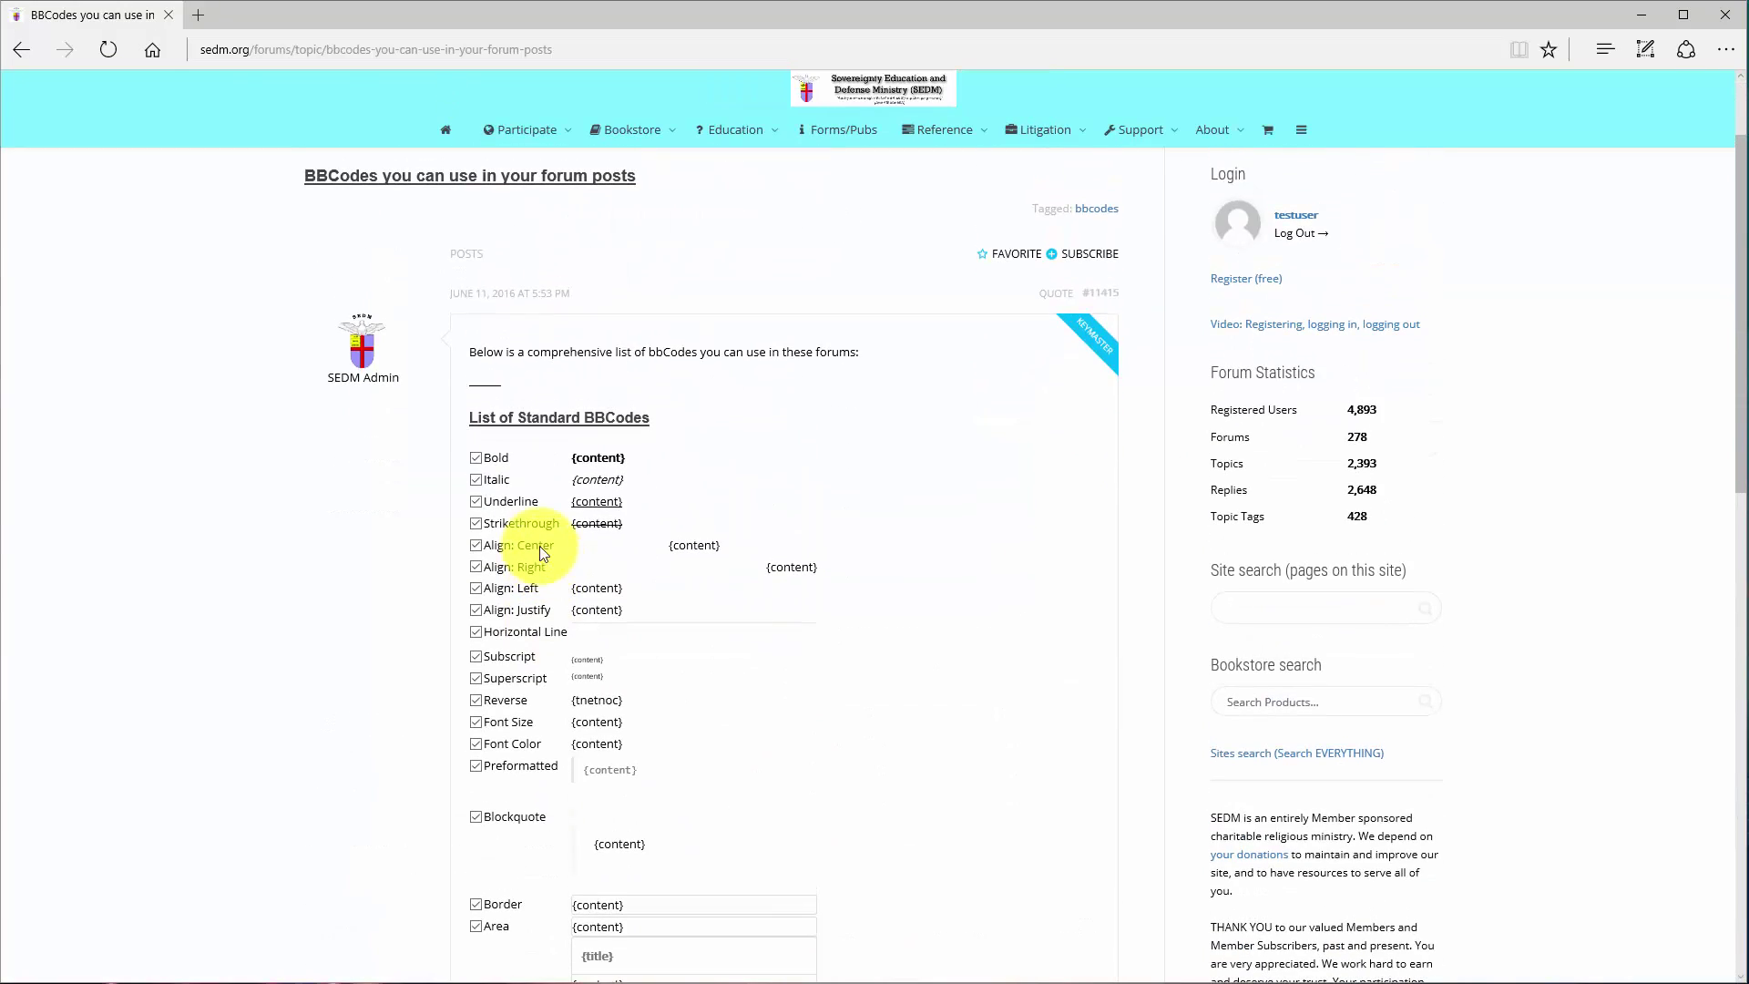
Open the member profile of the topic's author, SEDM Admin, and browse the contact options and activity feed.
{"action": "left_click", "coordinate": [362, 361]}
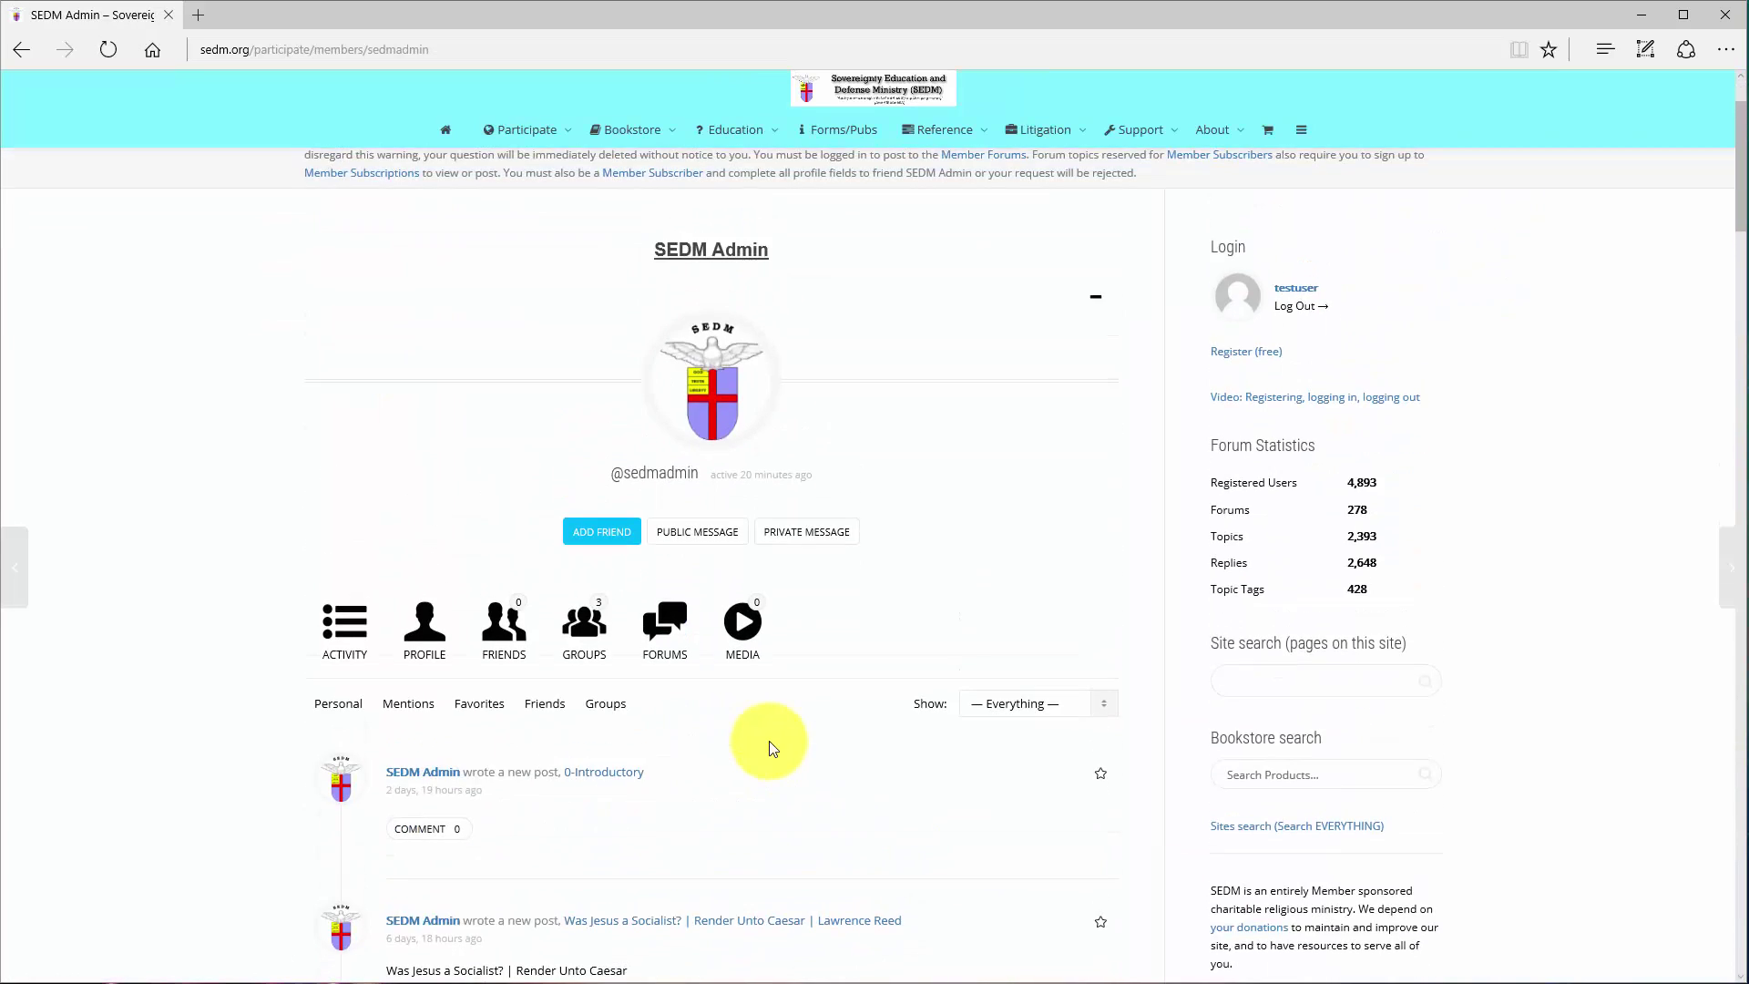
{"action": "scroll", "coordinate": [770, 747], "scroll_direction": "down", "scroll_amount": 3}
{"action": "scroll", "coordinate": [771, 746], "scroll_direction": "up", "scroll_amount": 1}
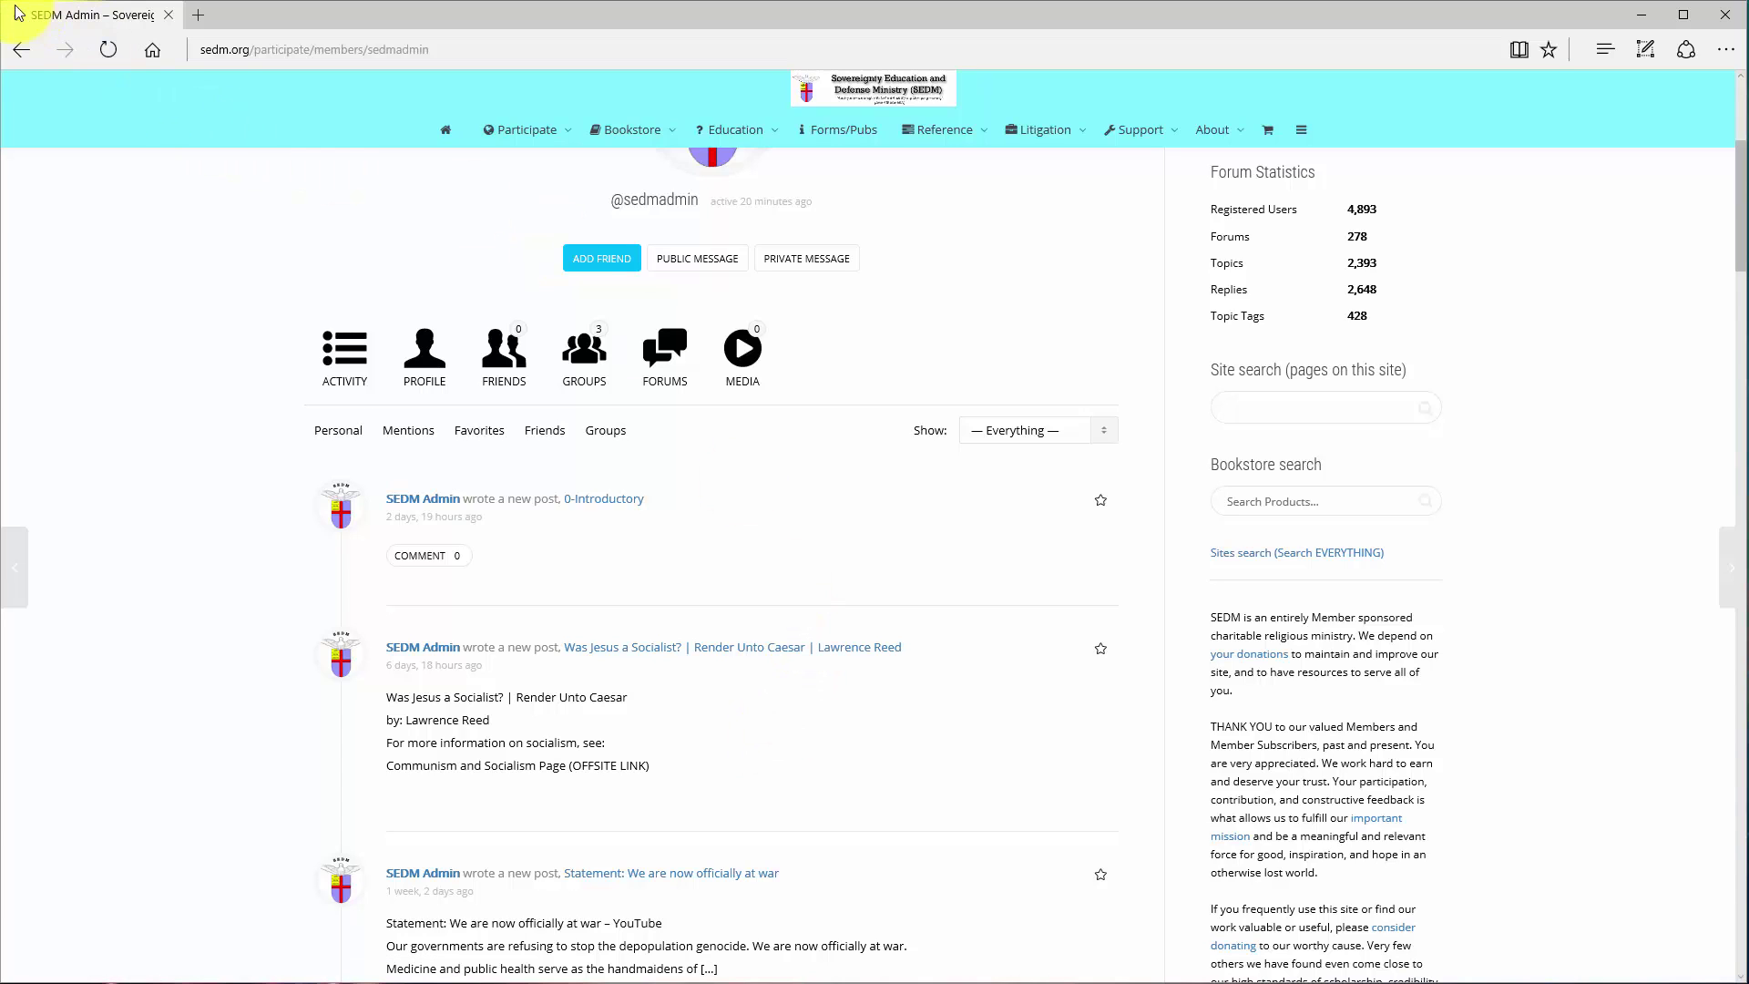
Go to the Members directory and start a private message to SEDM Admin.
{"action": "mouse_move", "coordinate": [507, 138]}
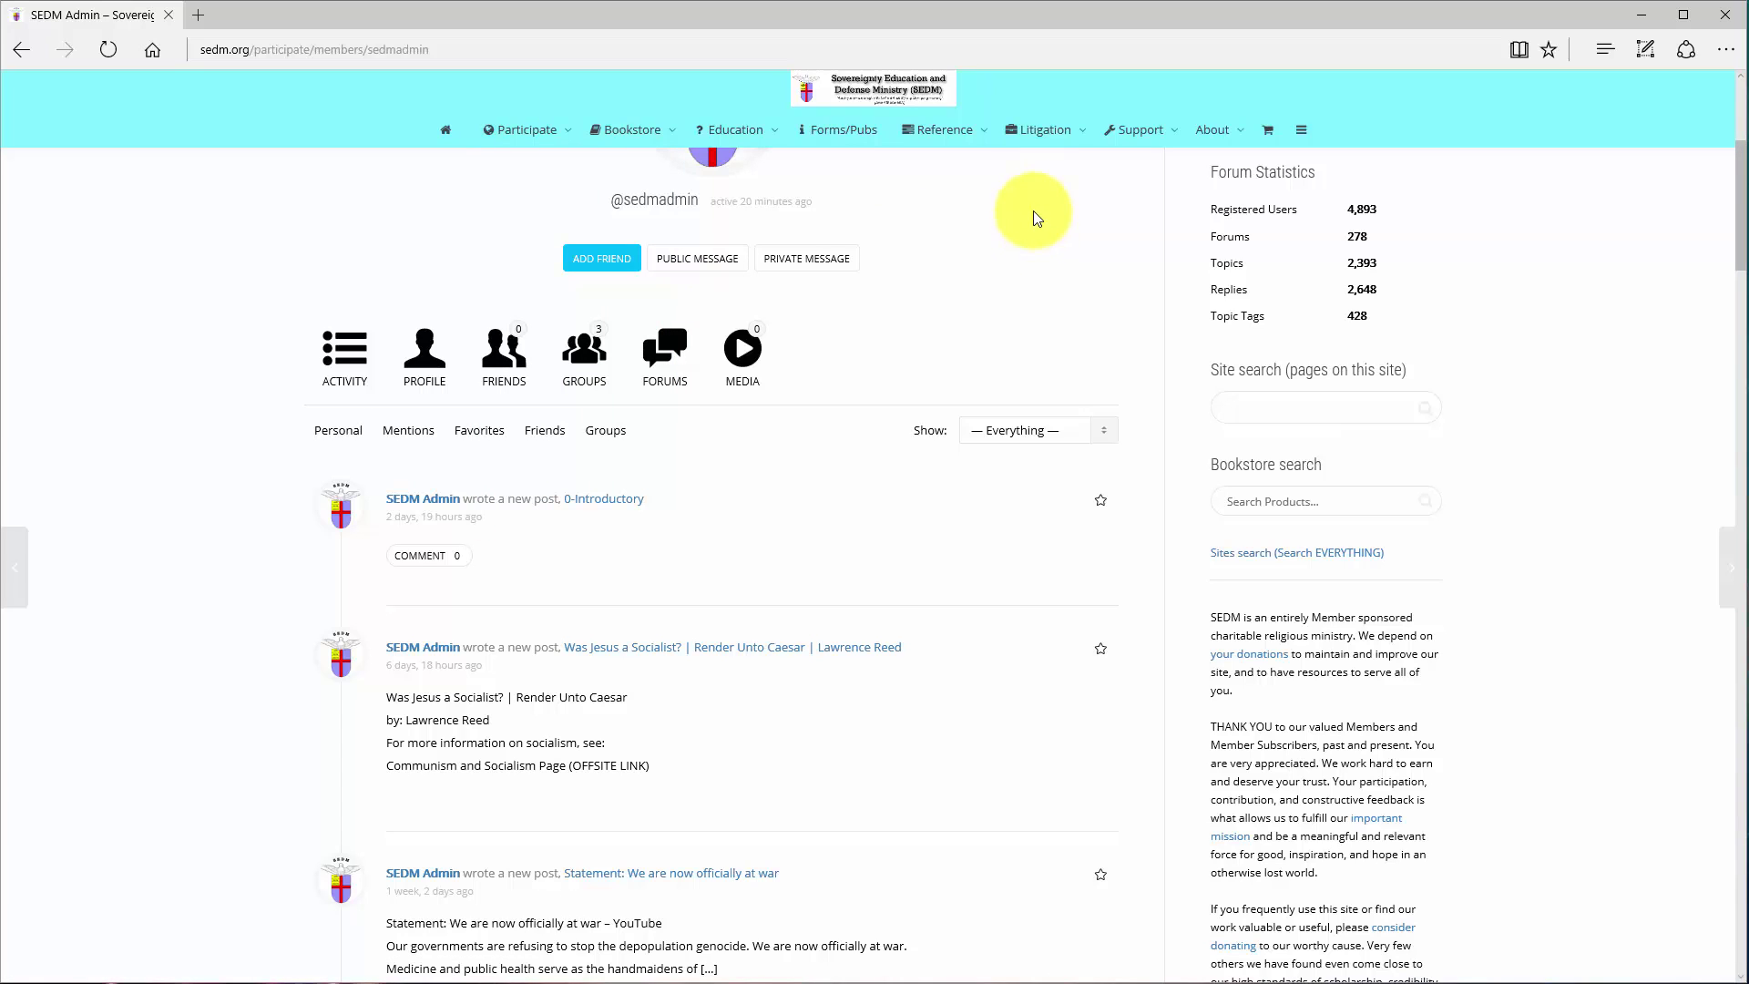
{"action": "mouse_move", "coordinate": [954, 132]}
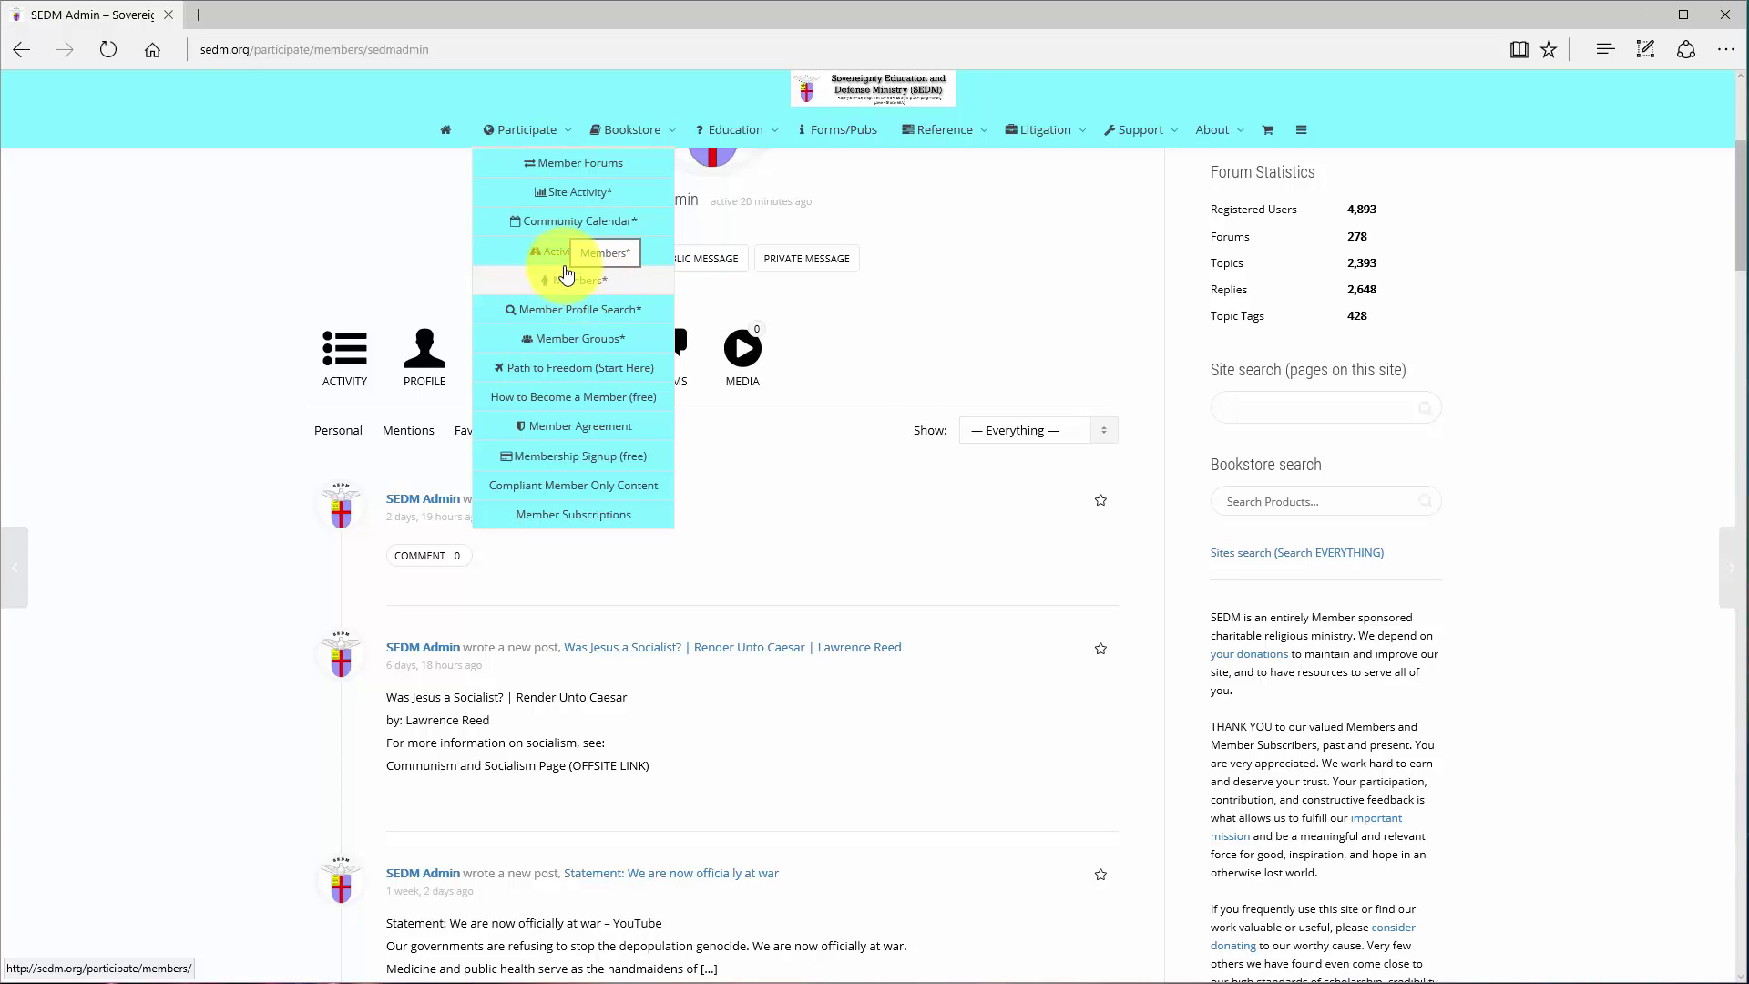
{"action": "left_click", "coordinate": [566, 280]}
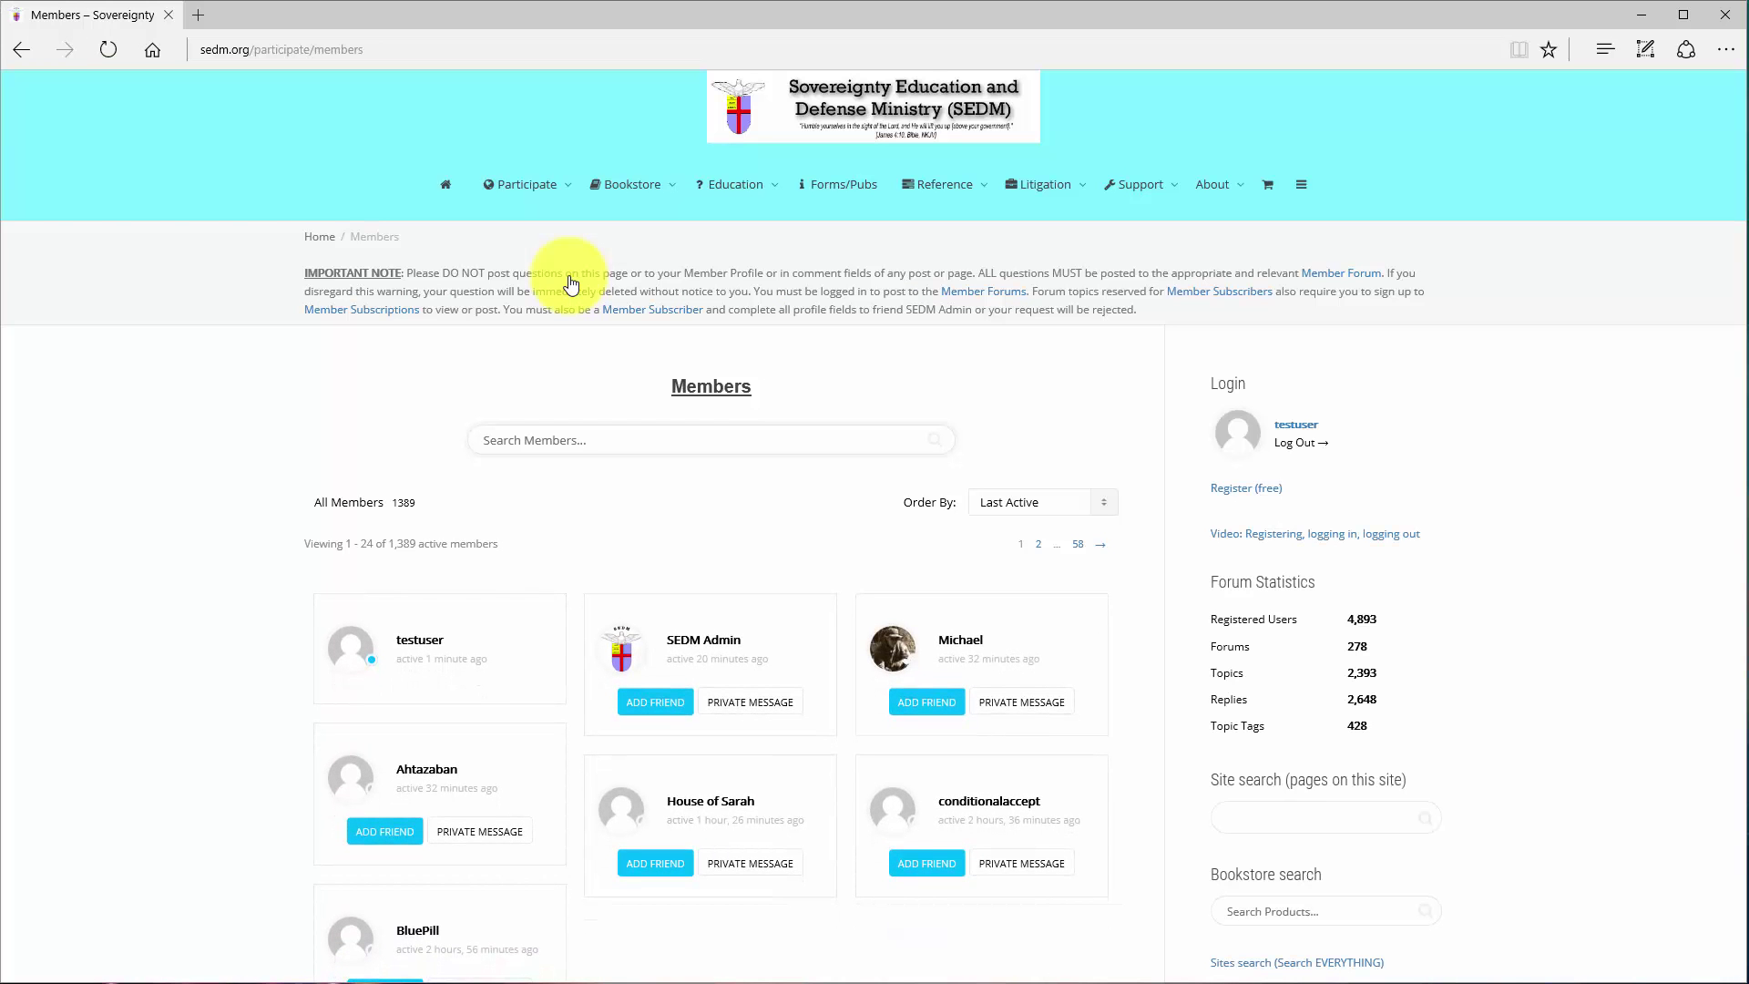
{"action": "scroll", "coordinate": [547, 467], "scroll_direction": "down", "scroll_amount": 2}
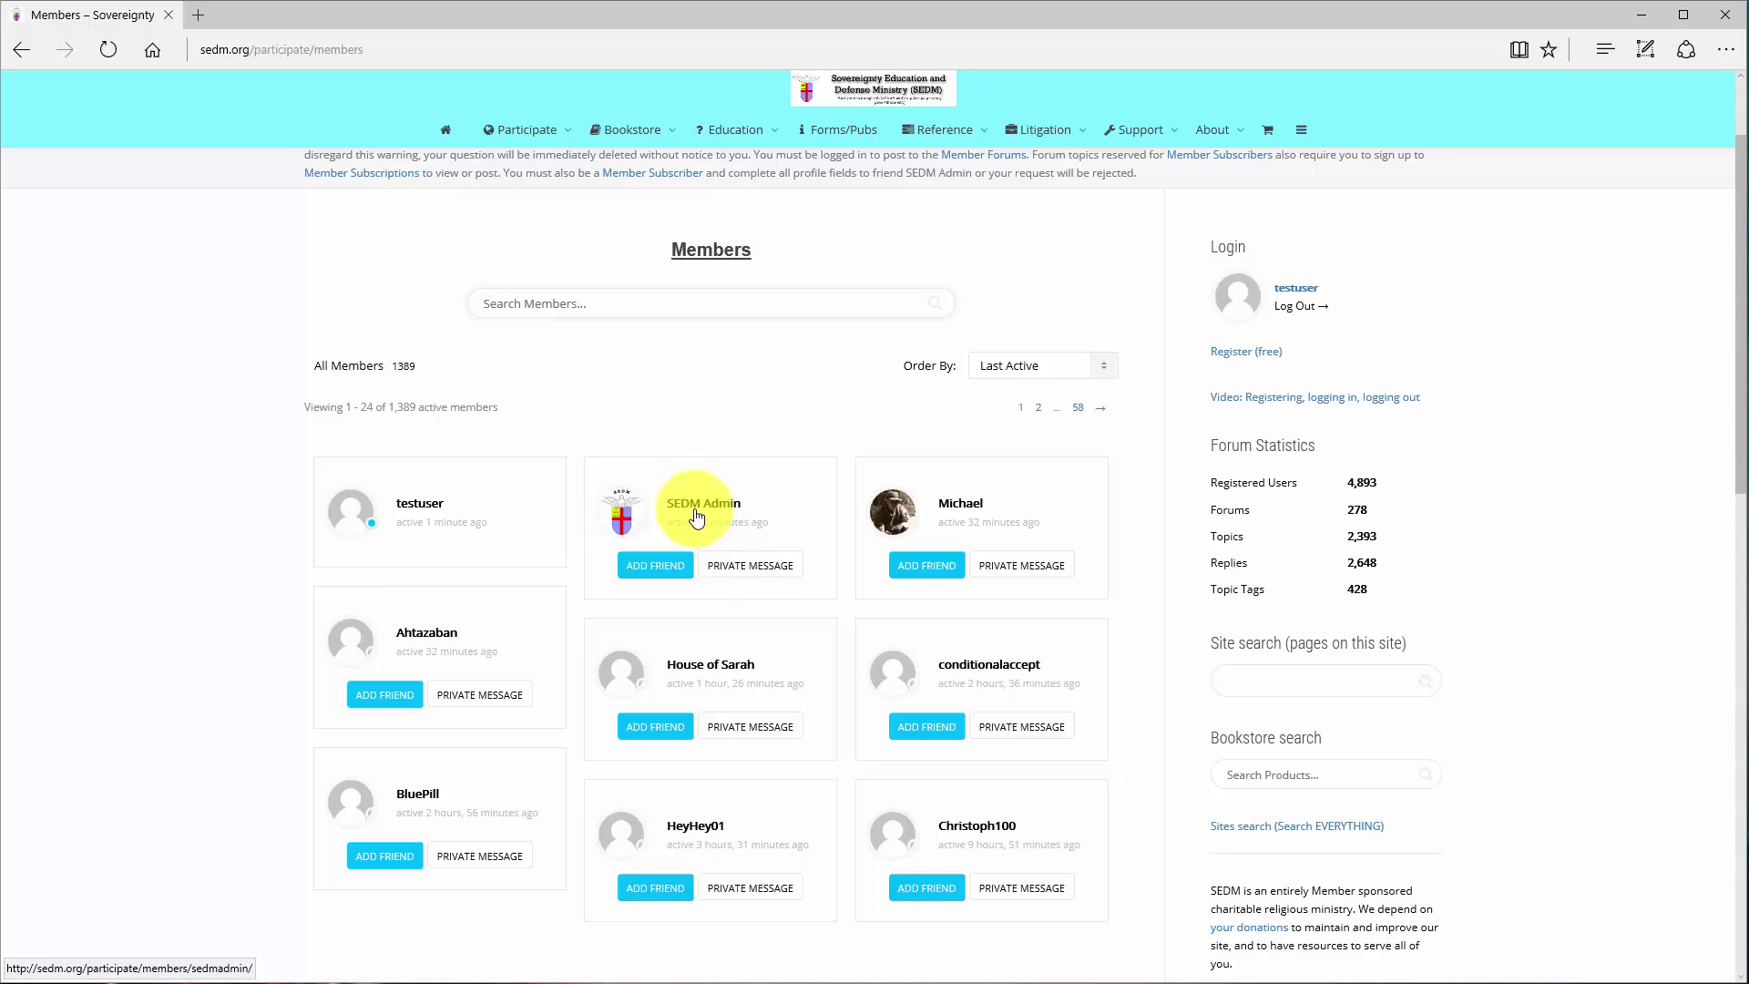
{"action": "left_click", "coordinate": [743, 567]}
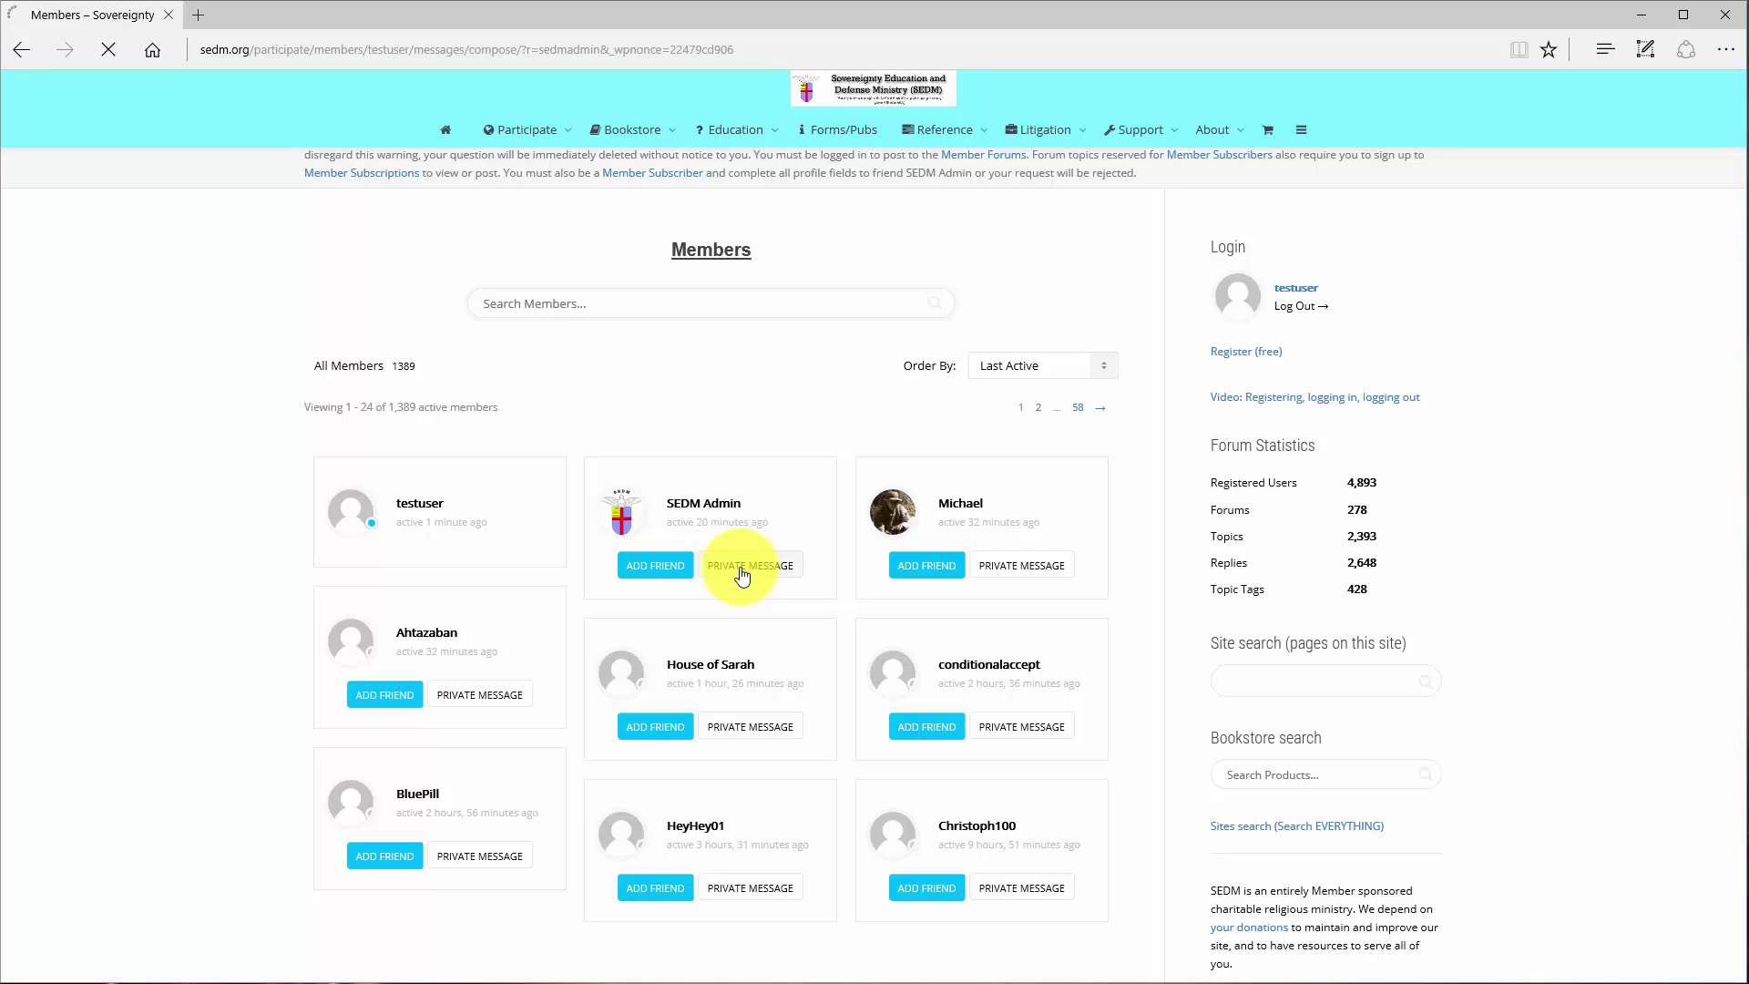
Fill in the private message with the subject "Test subject" and the text "This is a test private message".
{"action": "scroll", "coordinate": [738, 576], "scroll_direction": "down", "scroll_amount": 3}
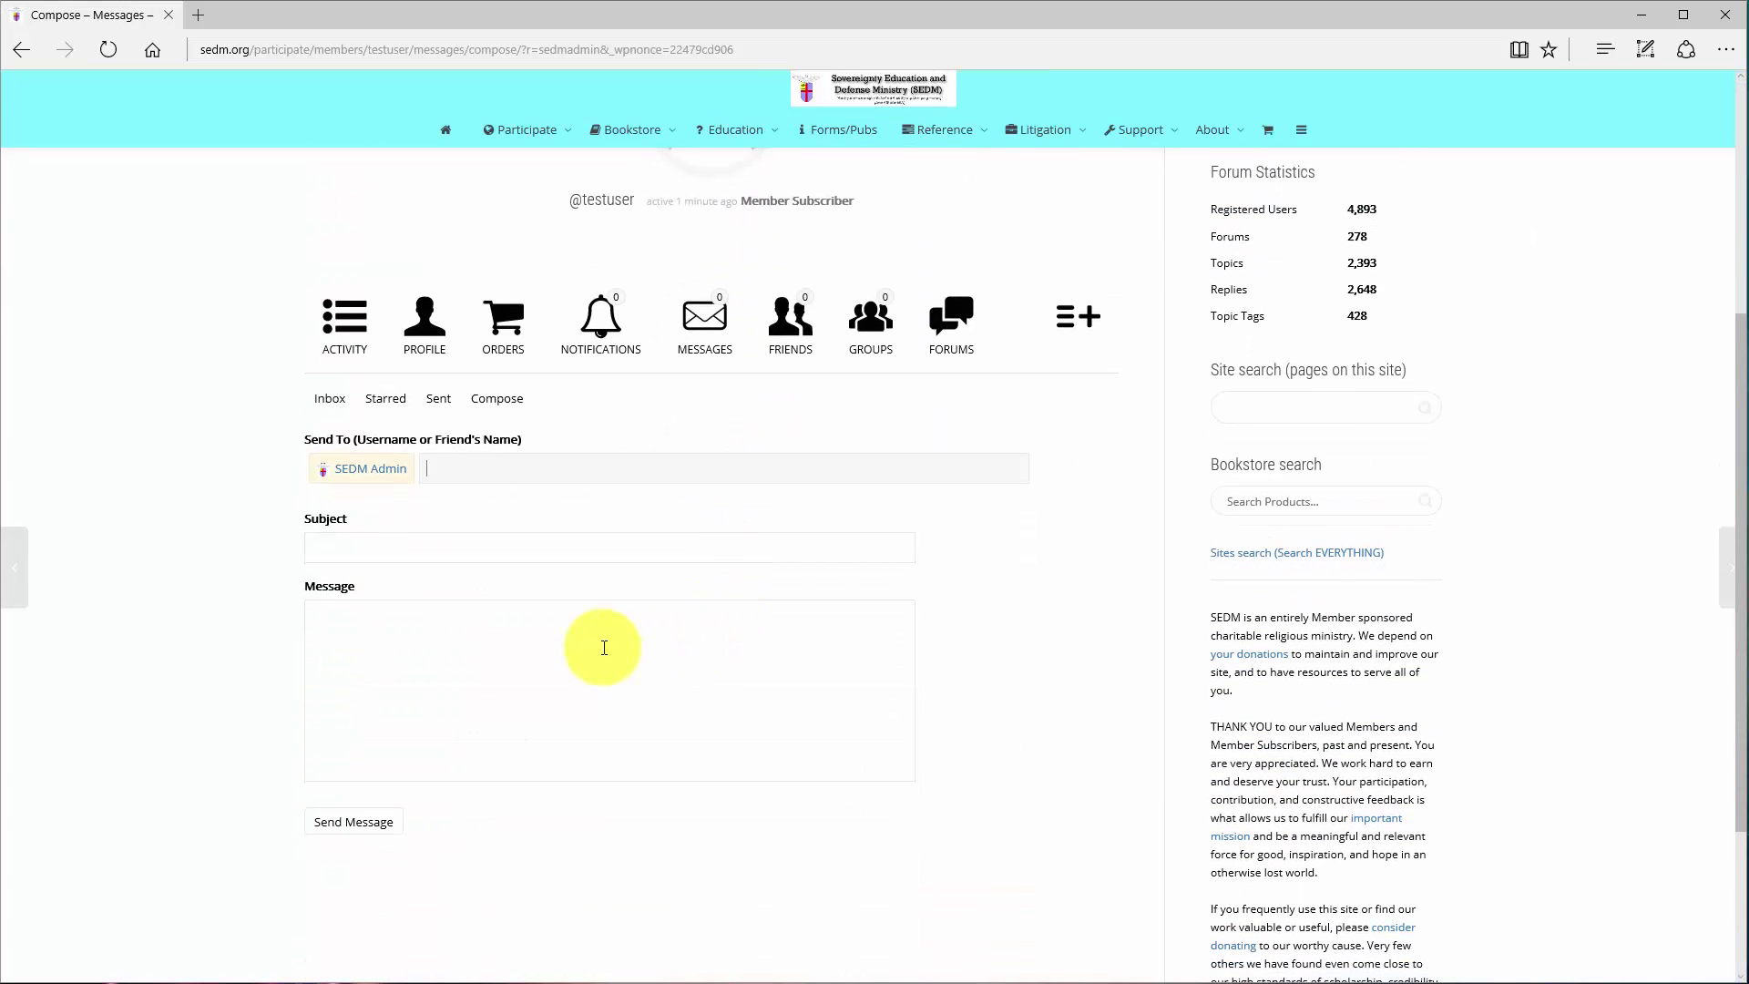
{"action": "left_click", "coordinate": [486, 457]}
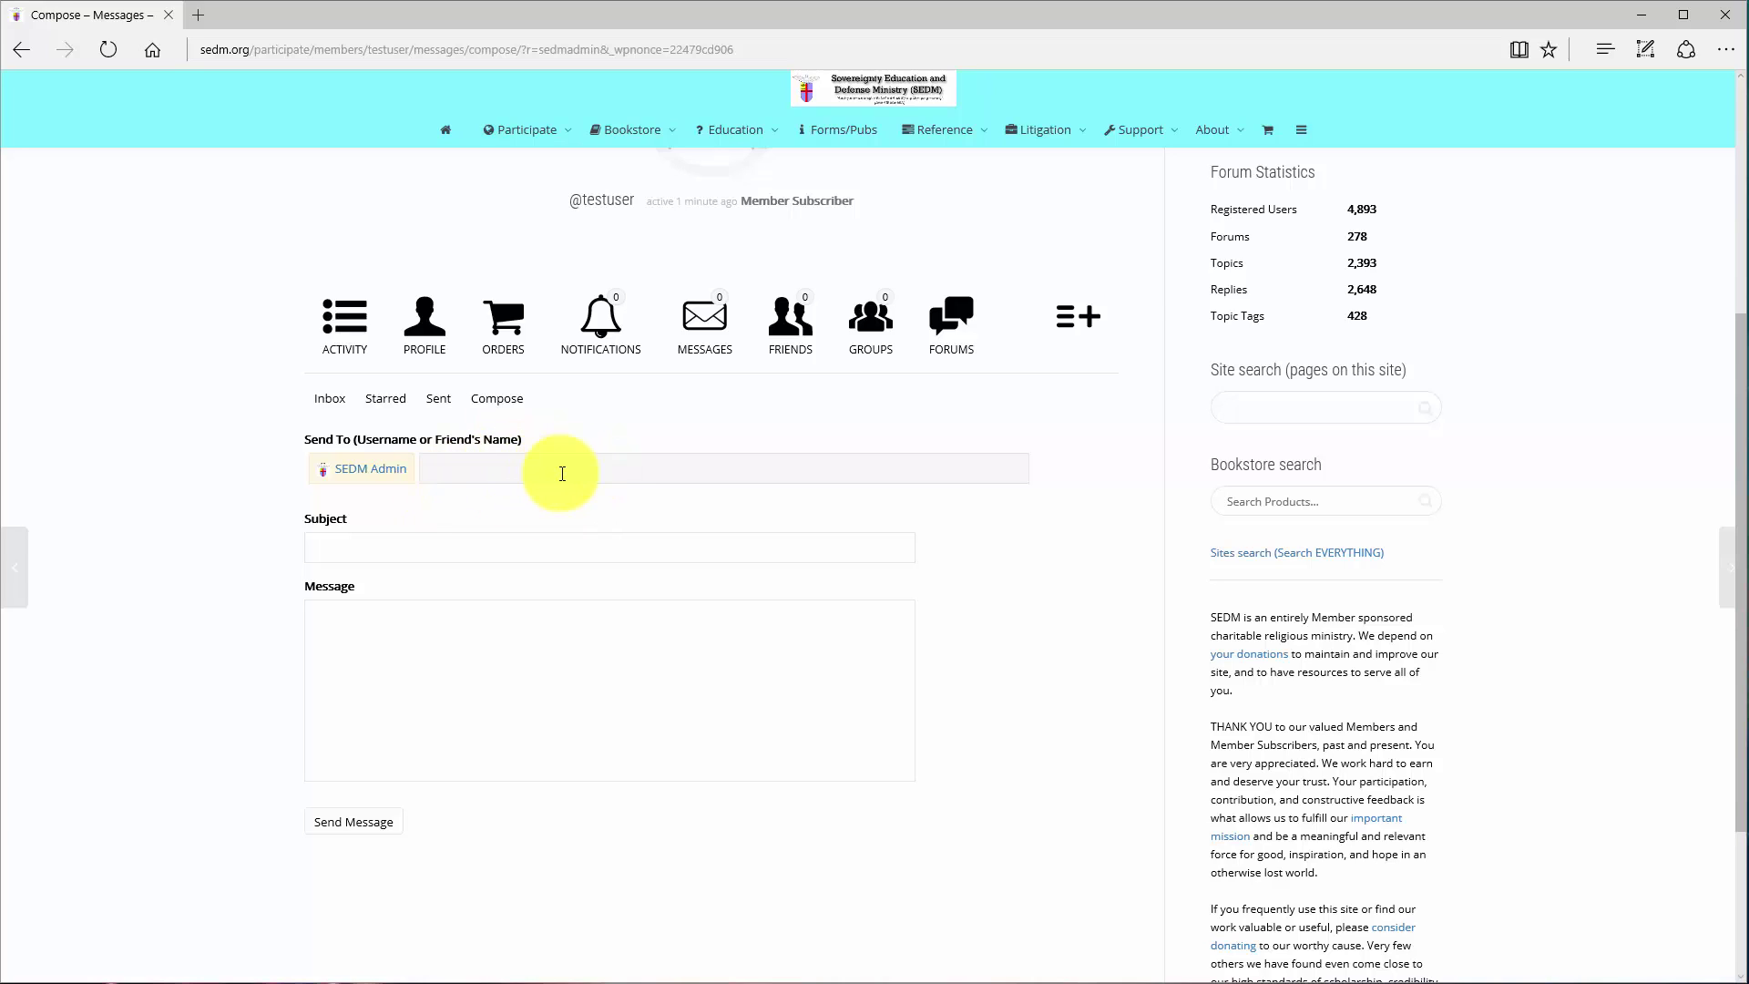
{"action": "left_click", "coordinate": [593, 473]}
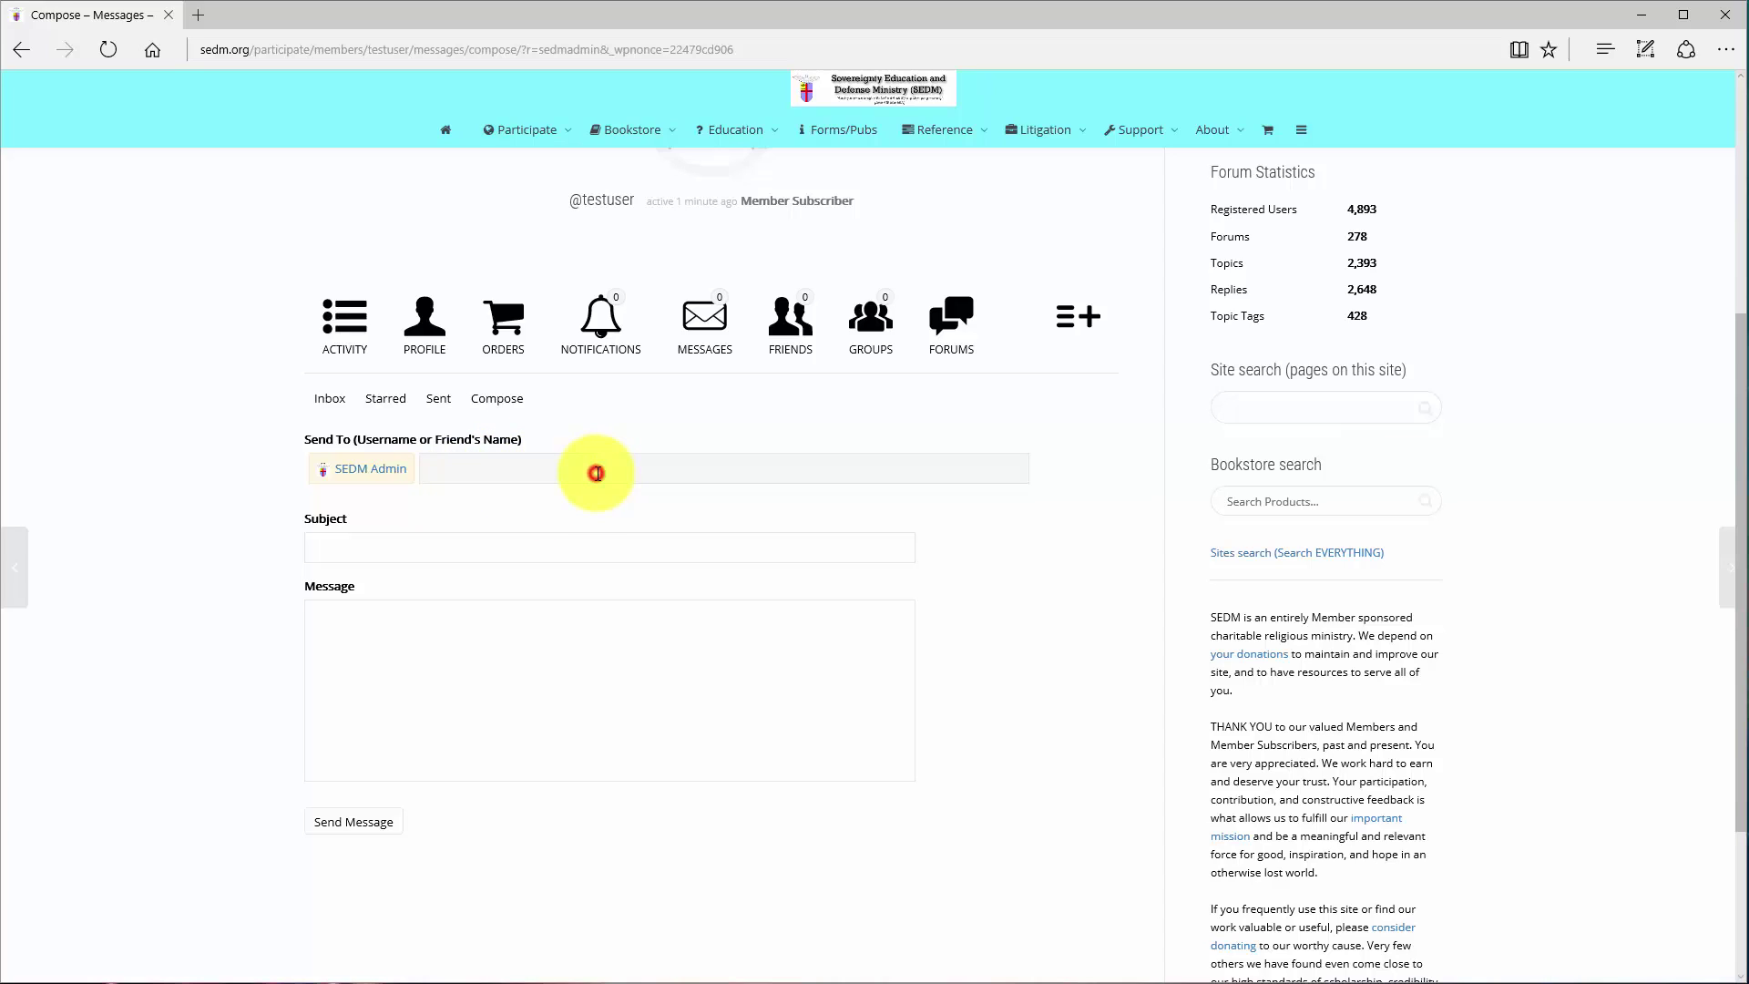
{"action": "left_click", "coordinate": [329, 553]}
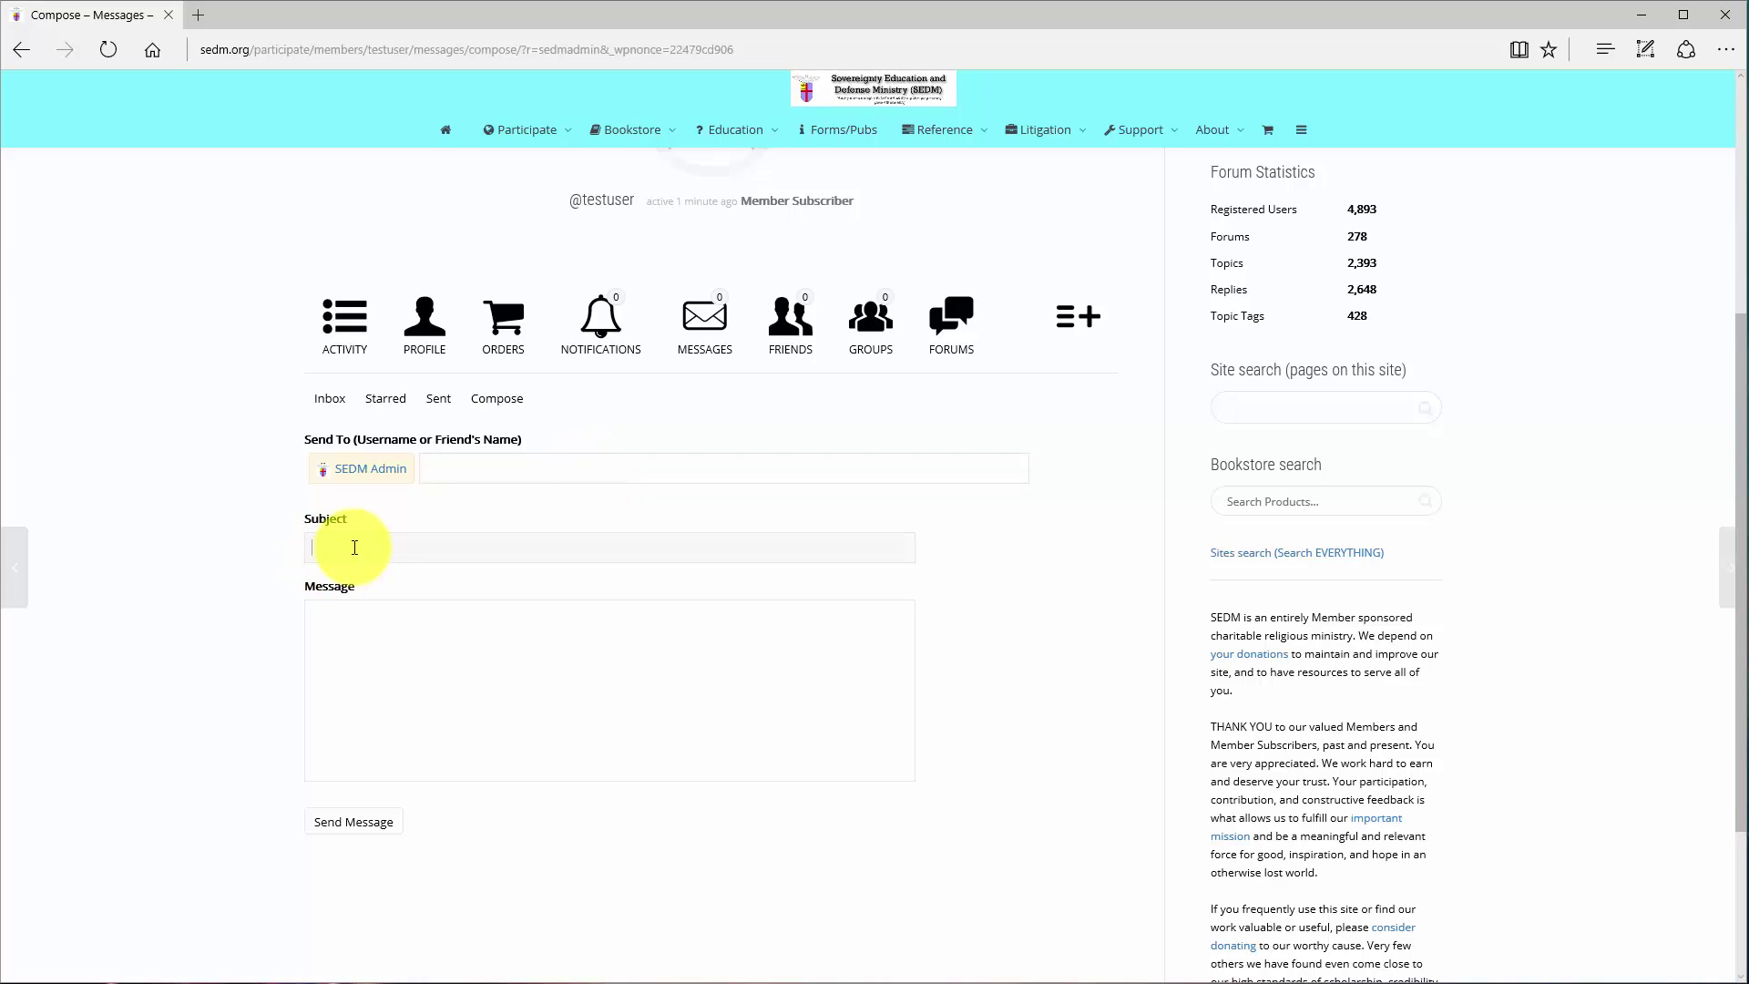
{"action": "type", "text": "Test subject"}
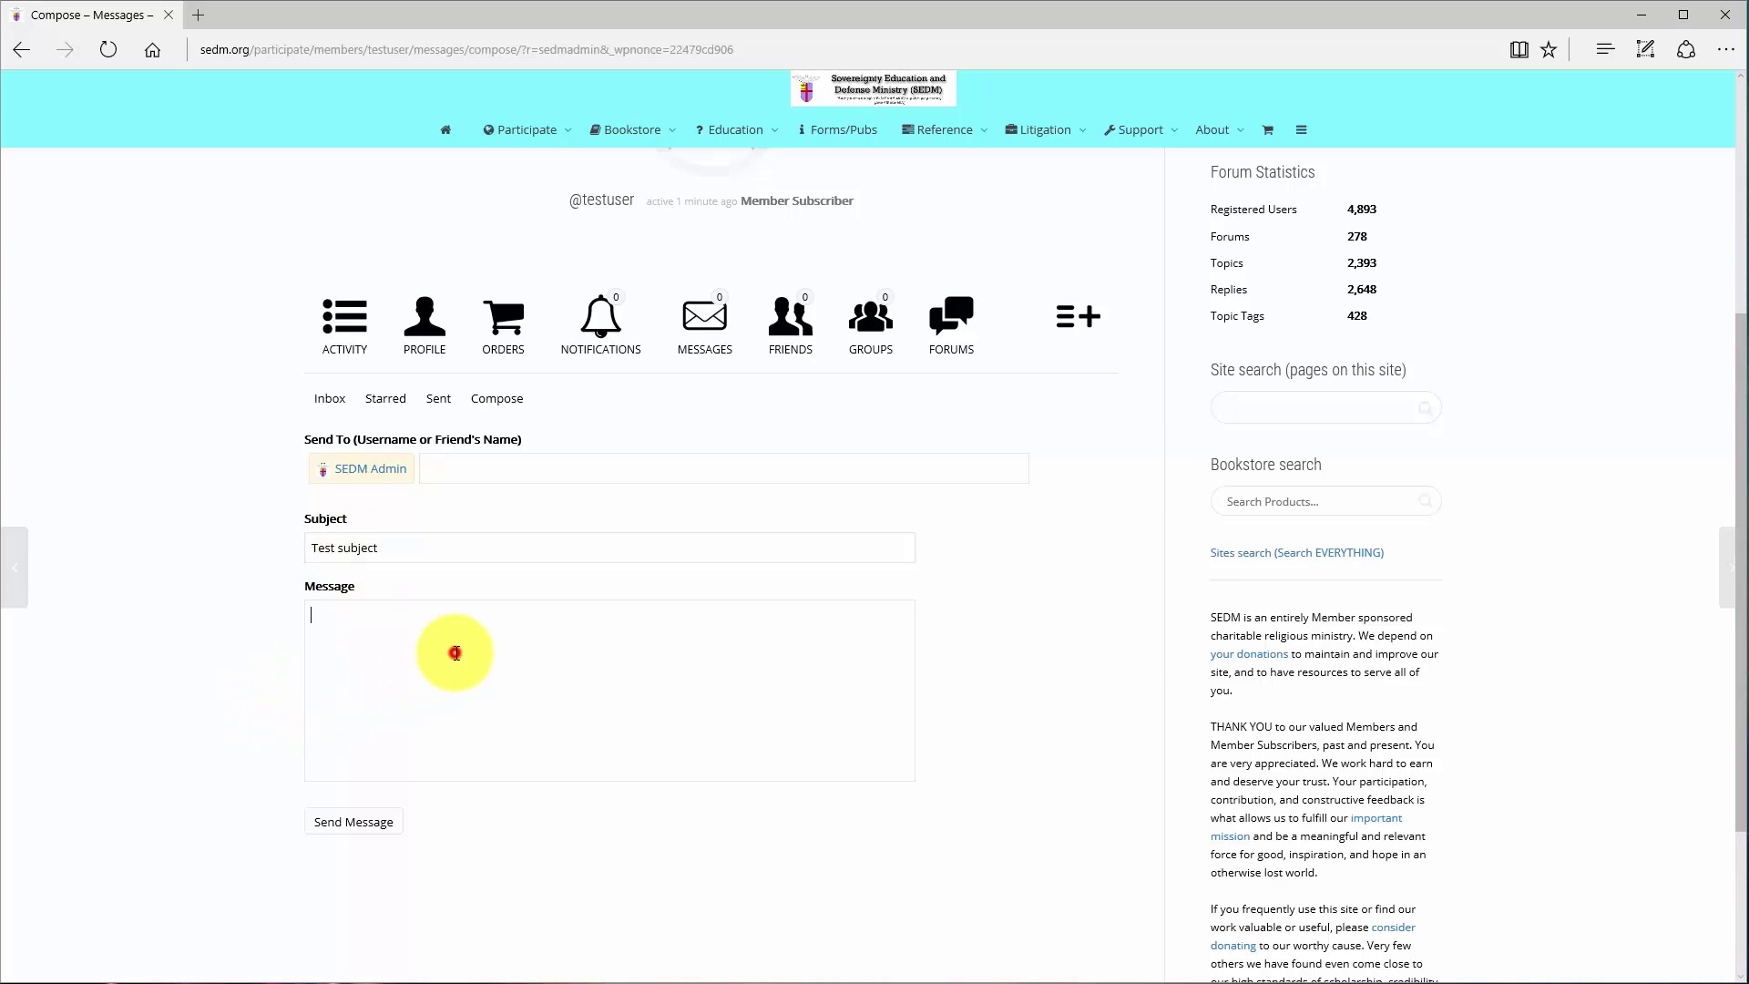
{"action": "left_click", "coordinate": [457, 652]}
{"action": "type", "text": "This is a test private m"}
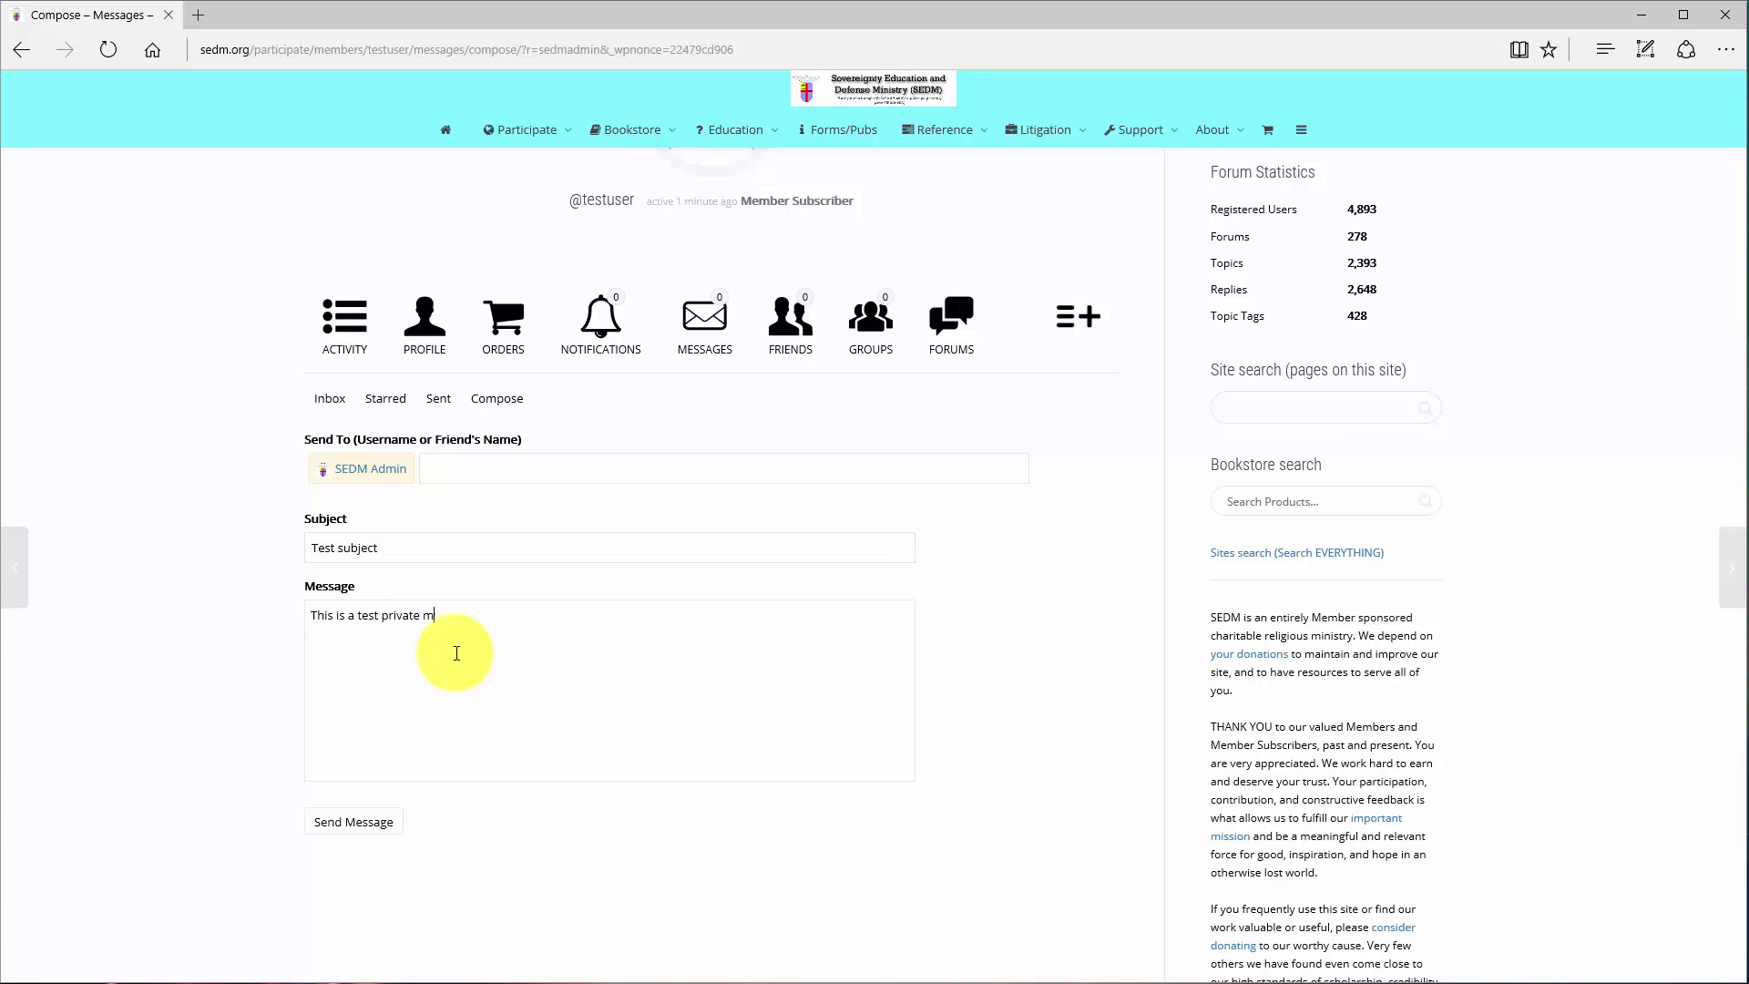
{"action": "type", "text": "essage"}
Review the composed message with its send option, and check the extra Media and Settings entries of the profile.
{"action": "scroll", "coordinate": [456, 653], "scroll_direction": "up", "scroll_amount": 5}
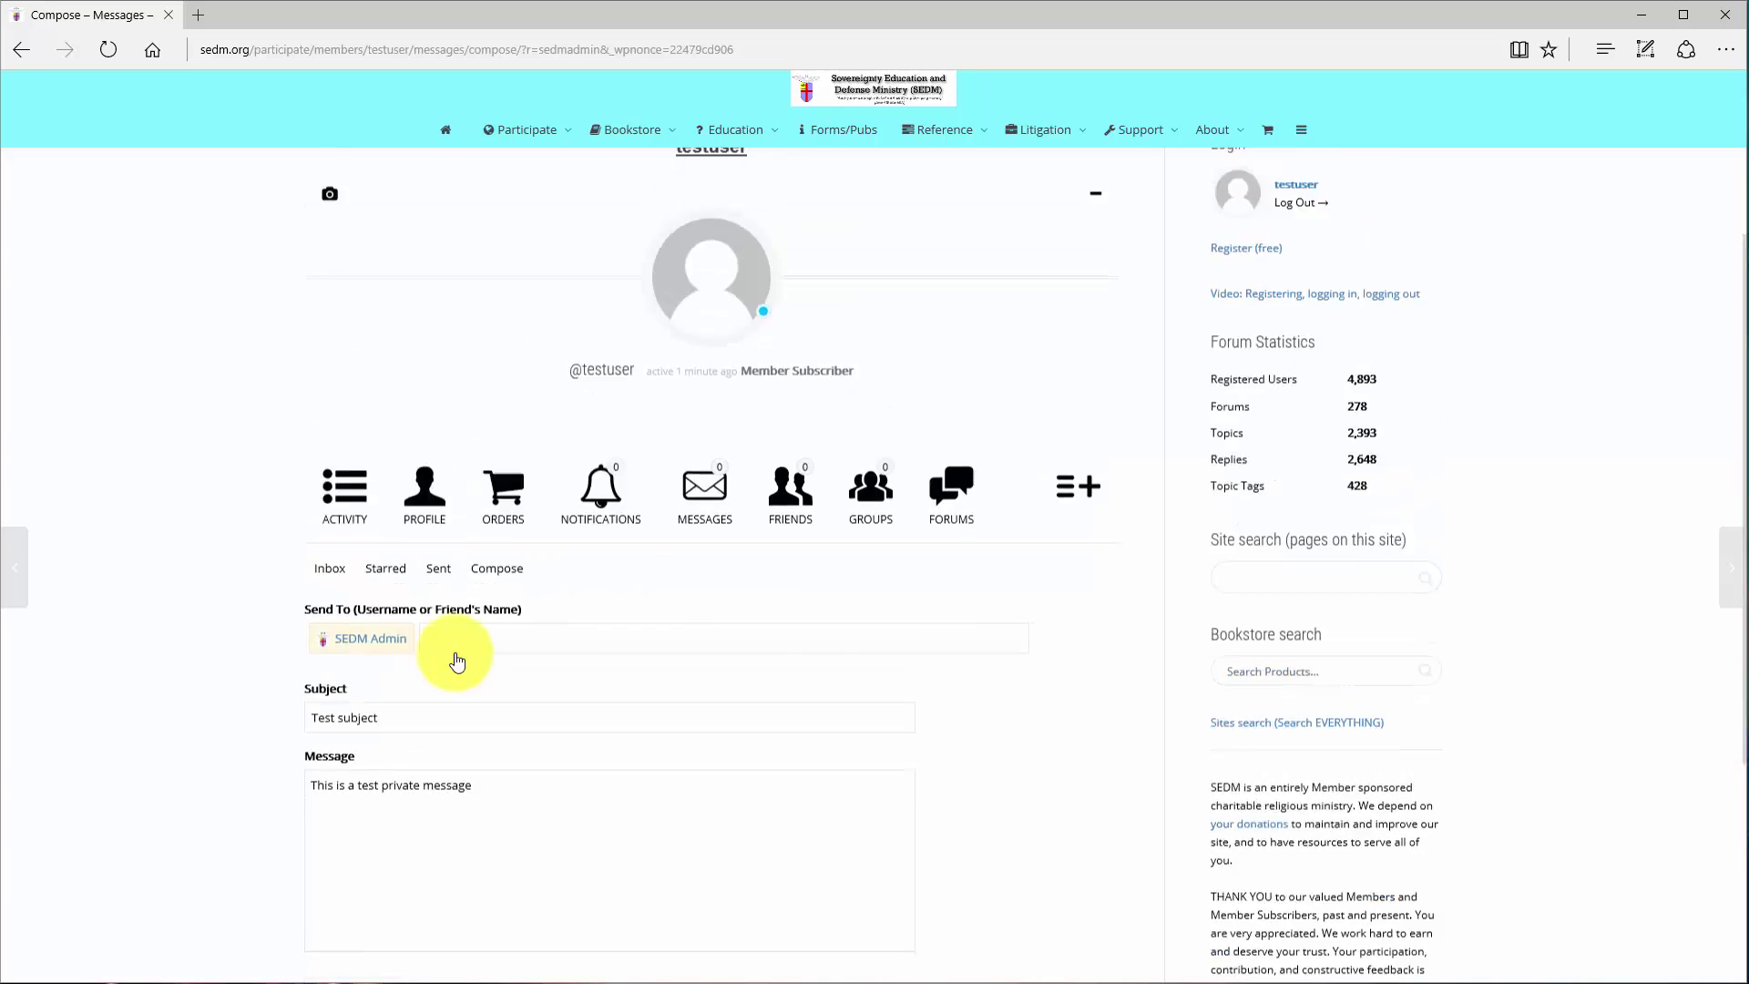
{"action": "scroll", "coordinate": [457, 653], "scroll_direction": "down", "scroll_amount": 5}
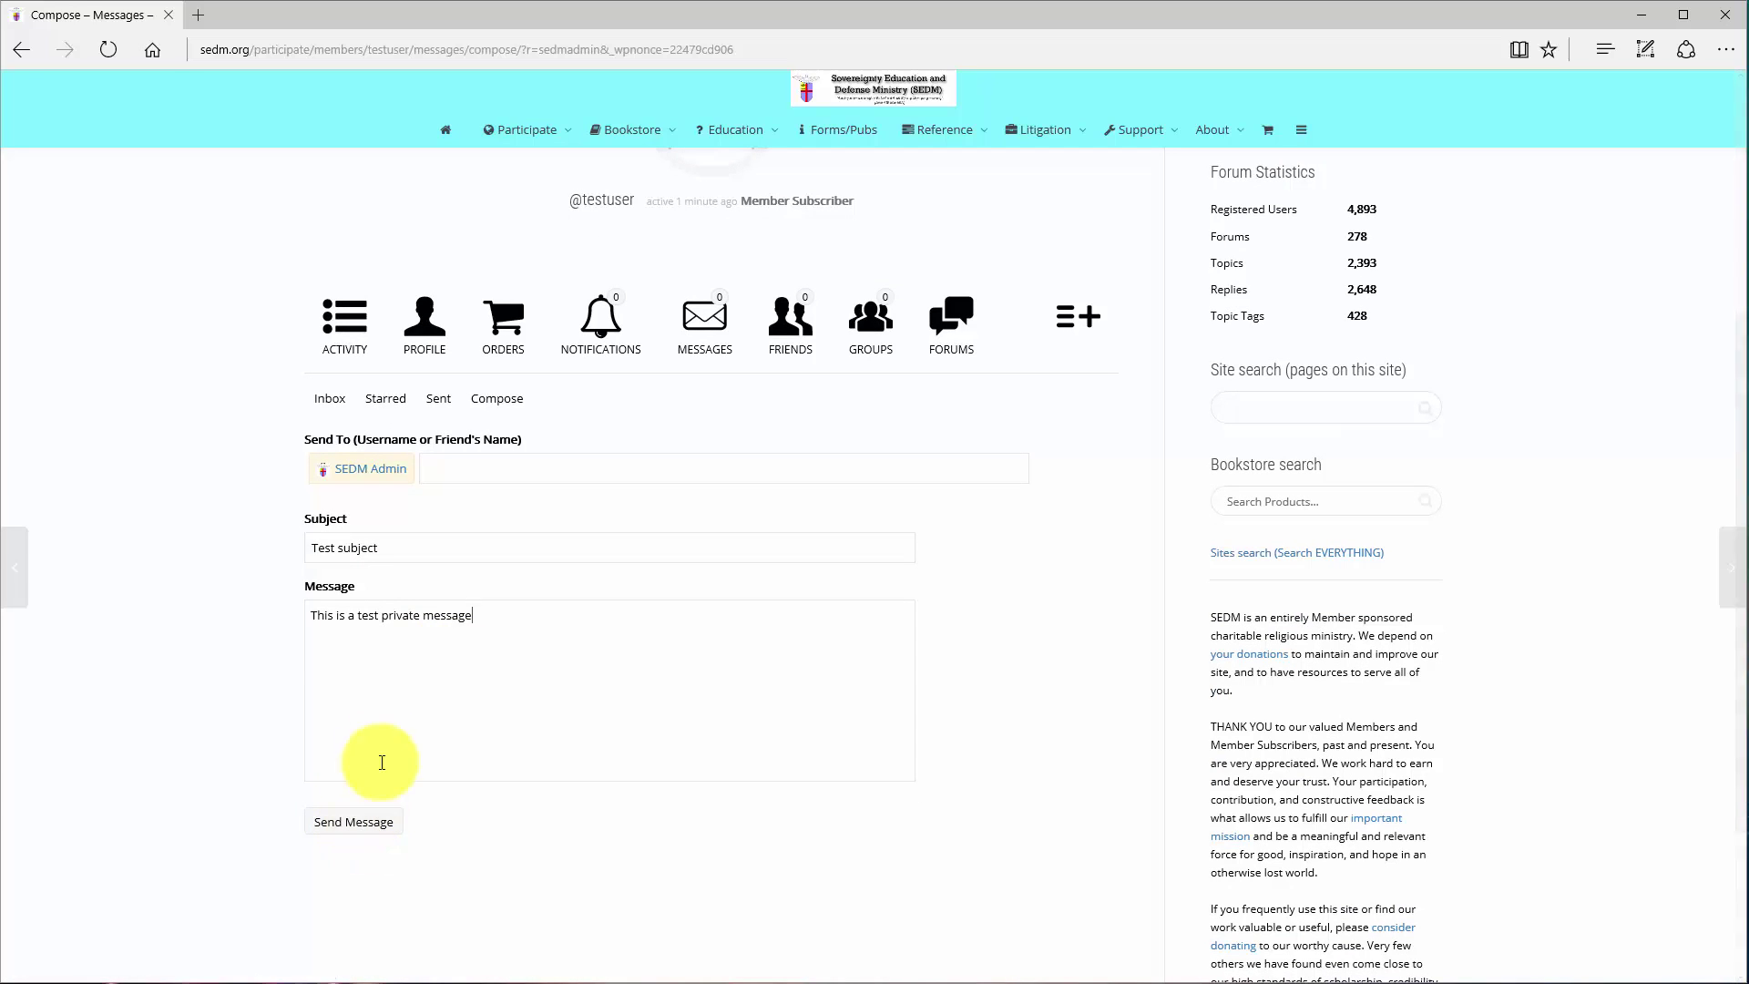
{"action": "scroll", "coordinate": [450, 446], "scroll_direction": "up", "scroll_amount": 3}
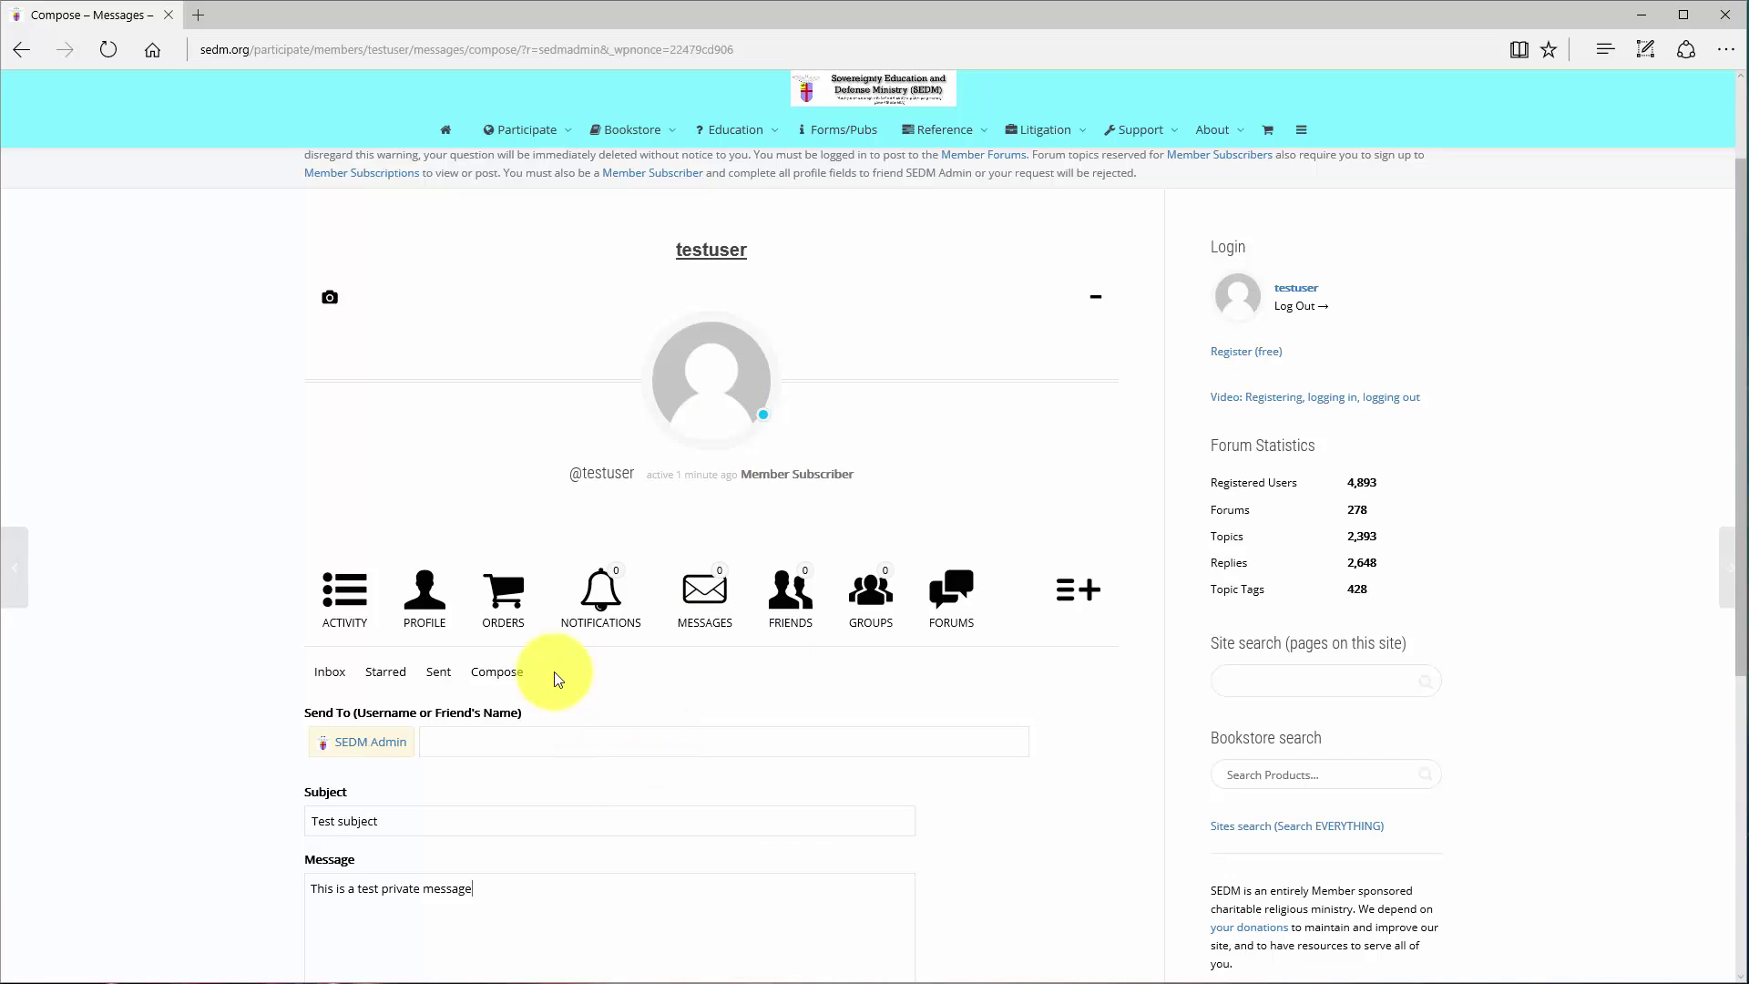
{"action": "scroll", "coordinate": [456, 720], "scroll_direction": "down", "scroll_amount": 5}
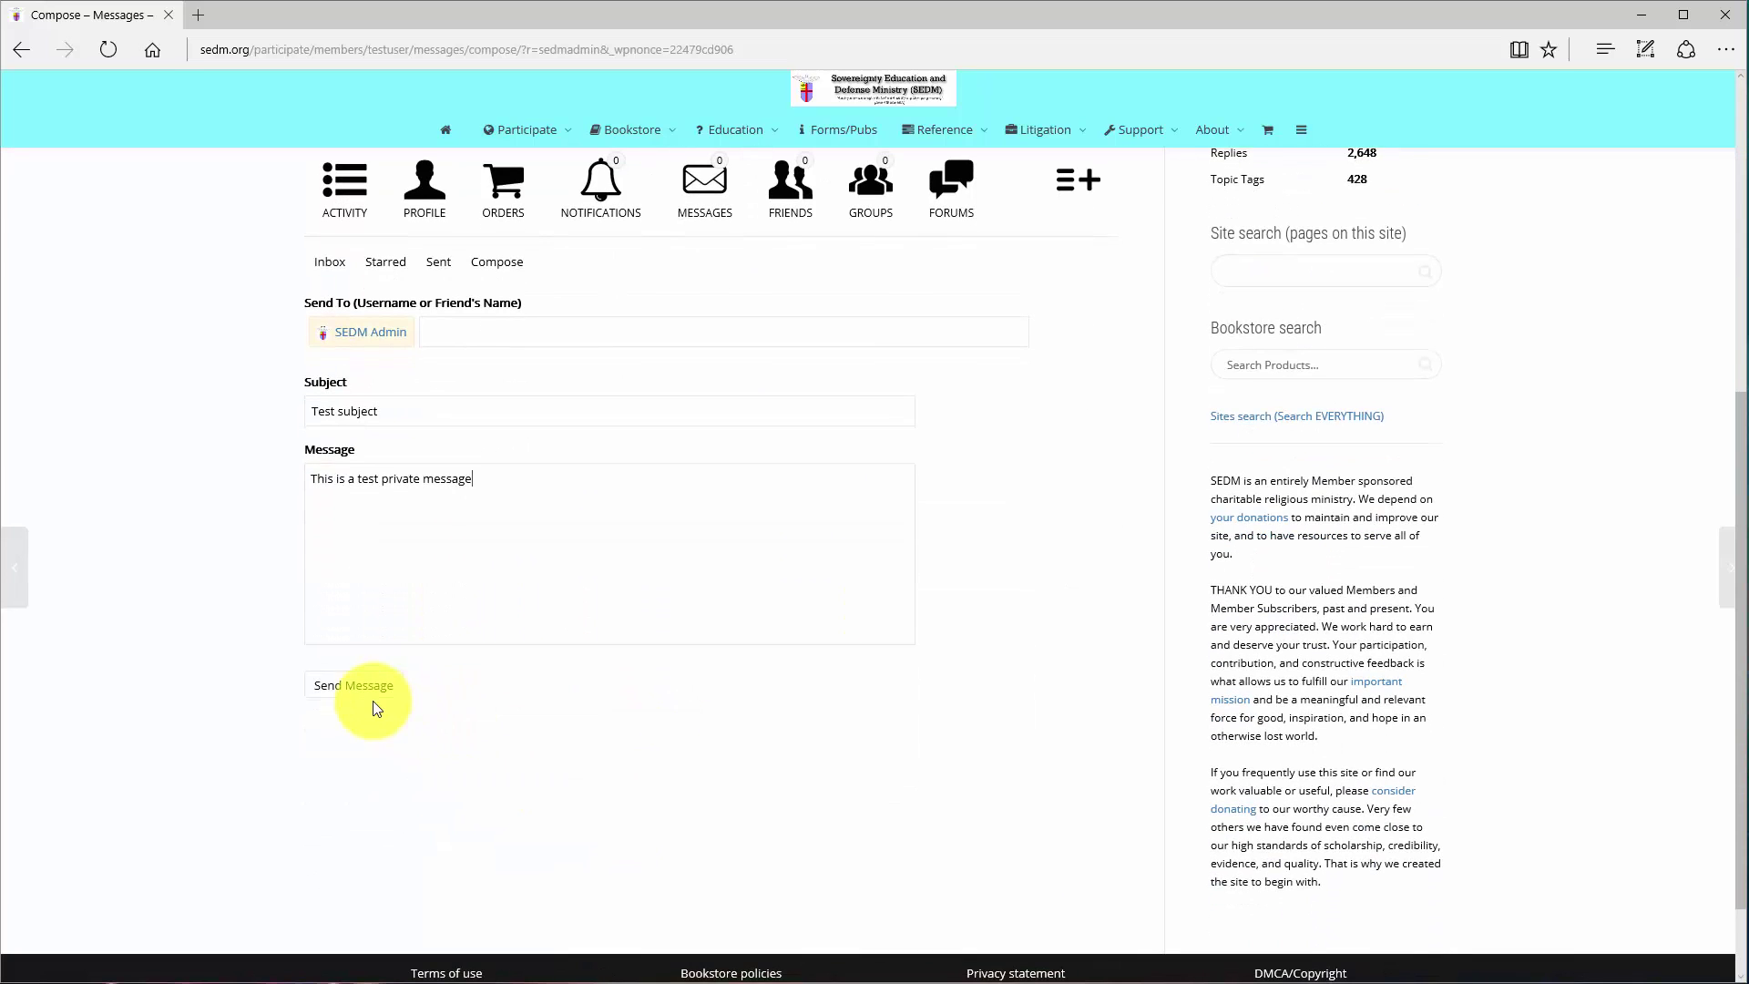
{"action": "scroll", "coordinate": [624, 761], "scroll_direction": "up", "scroll_amount": 5}
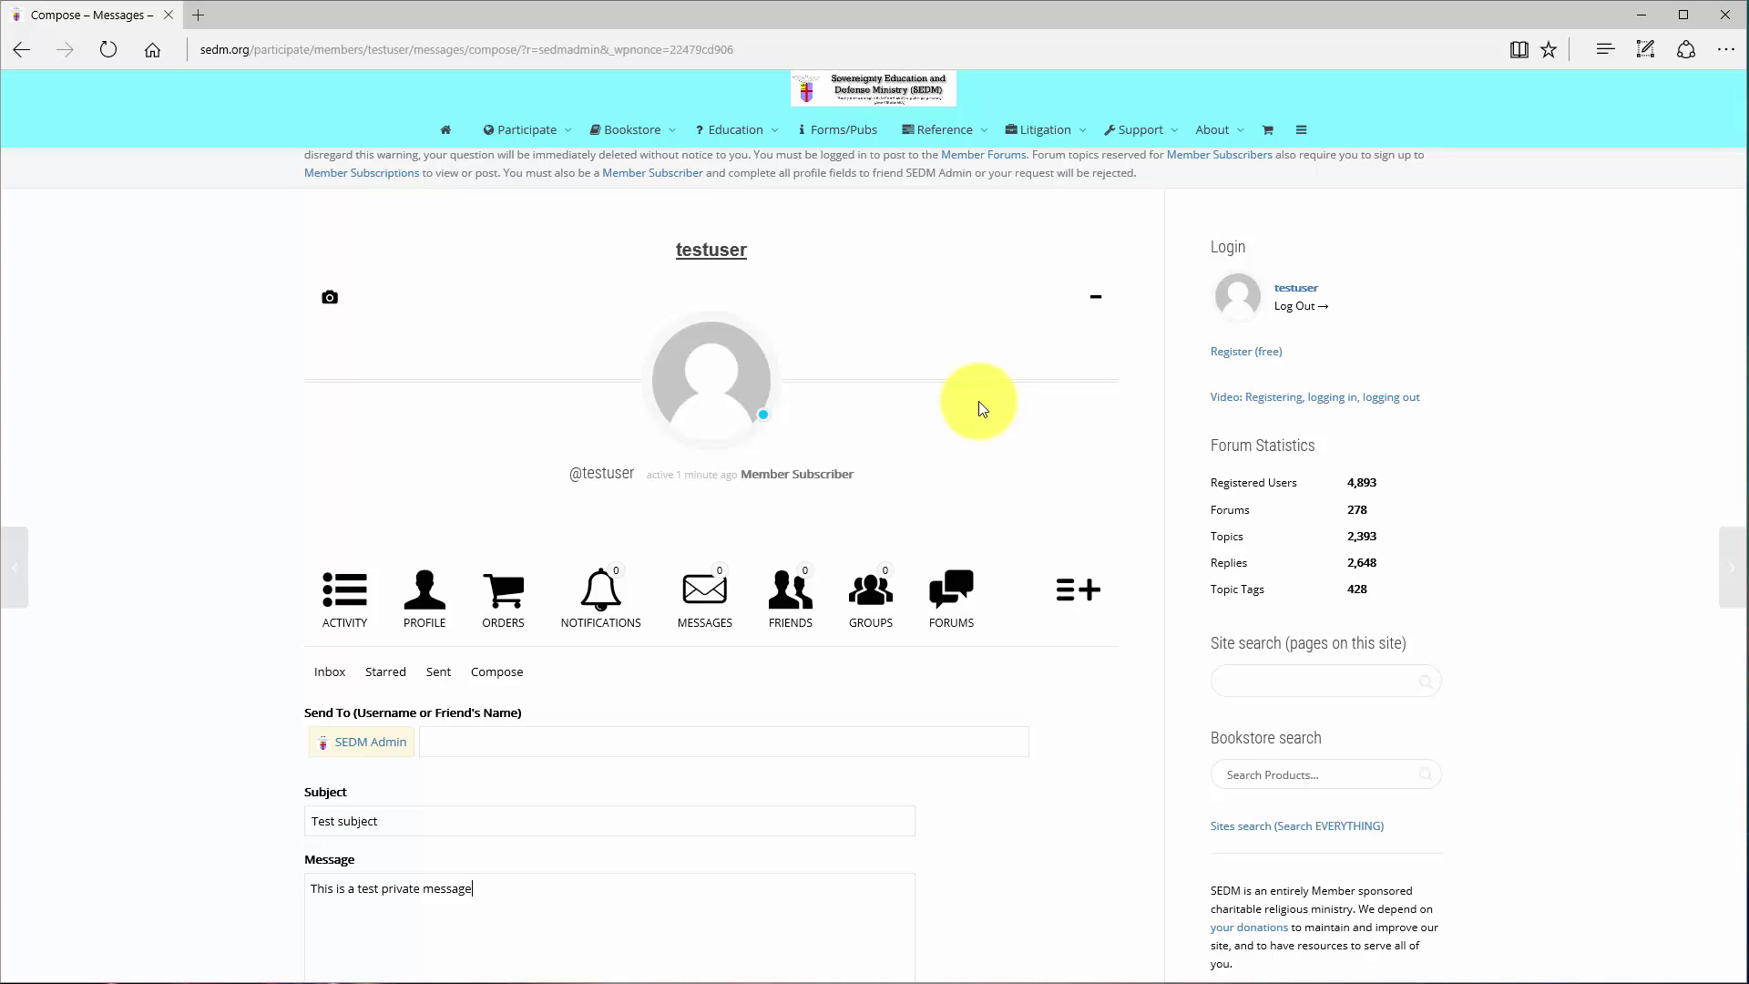
{"action": "left_click", "coordinate": [1084, 590]}
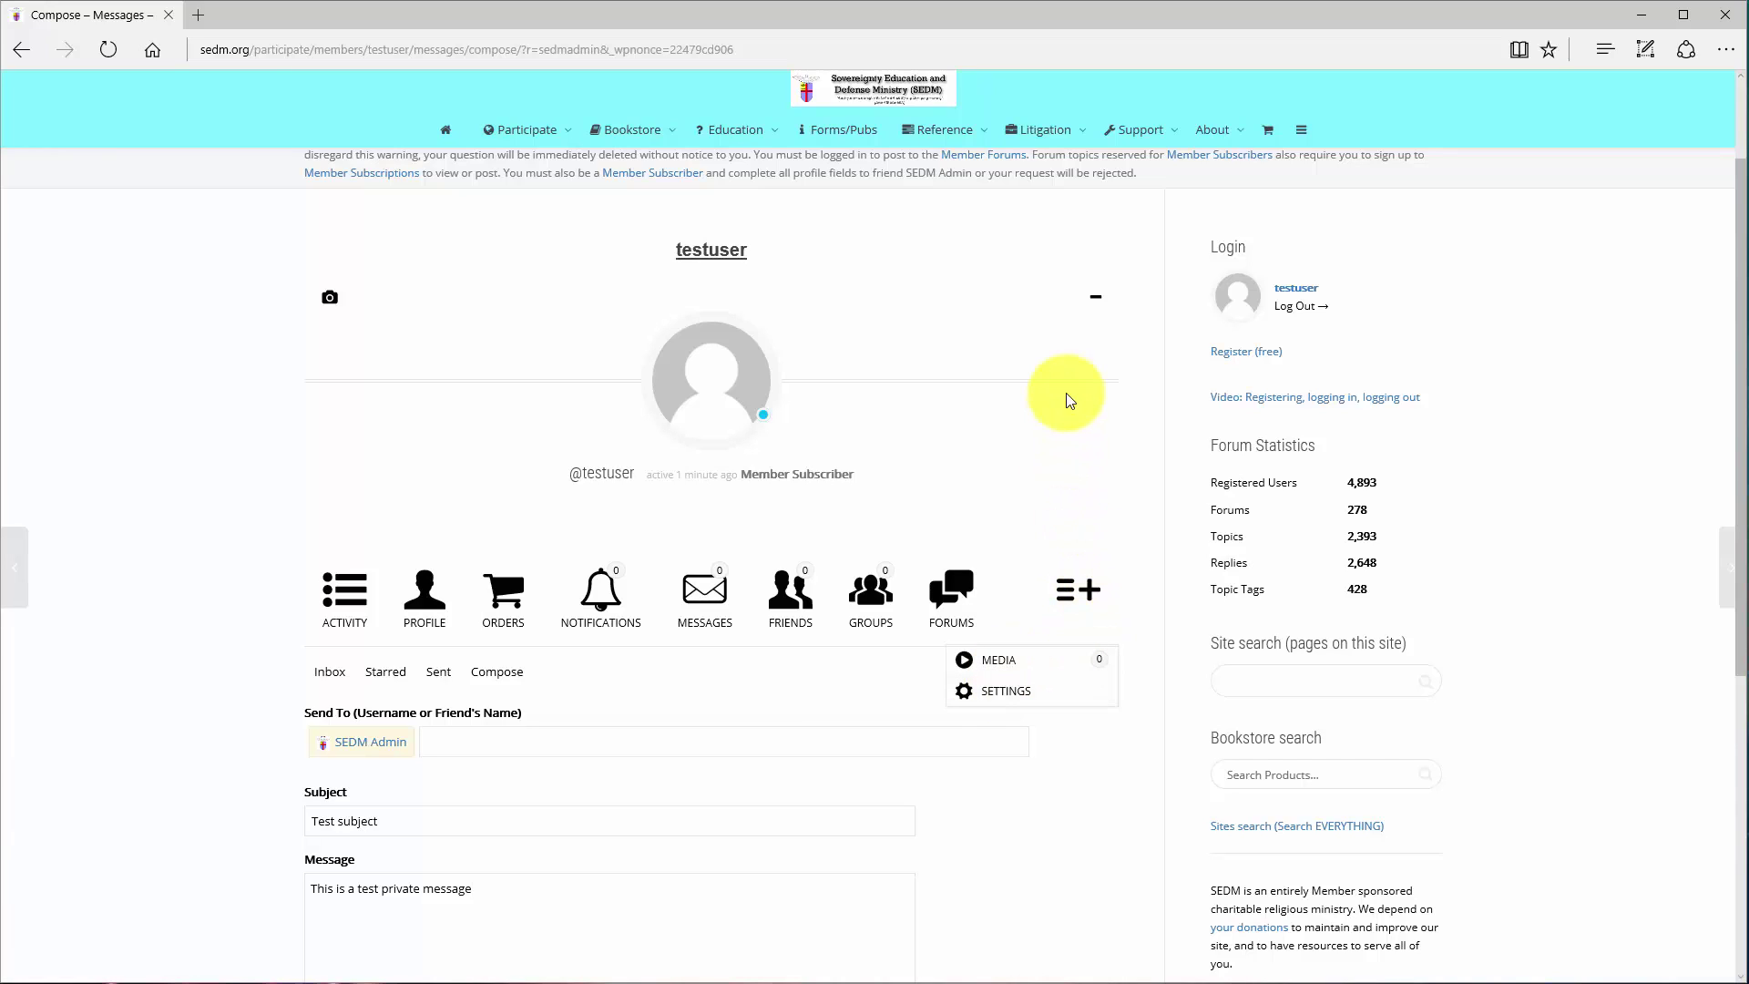
{"action": "left_click", "coordinate": [950, 305]}
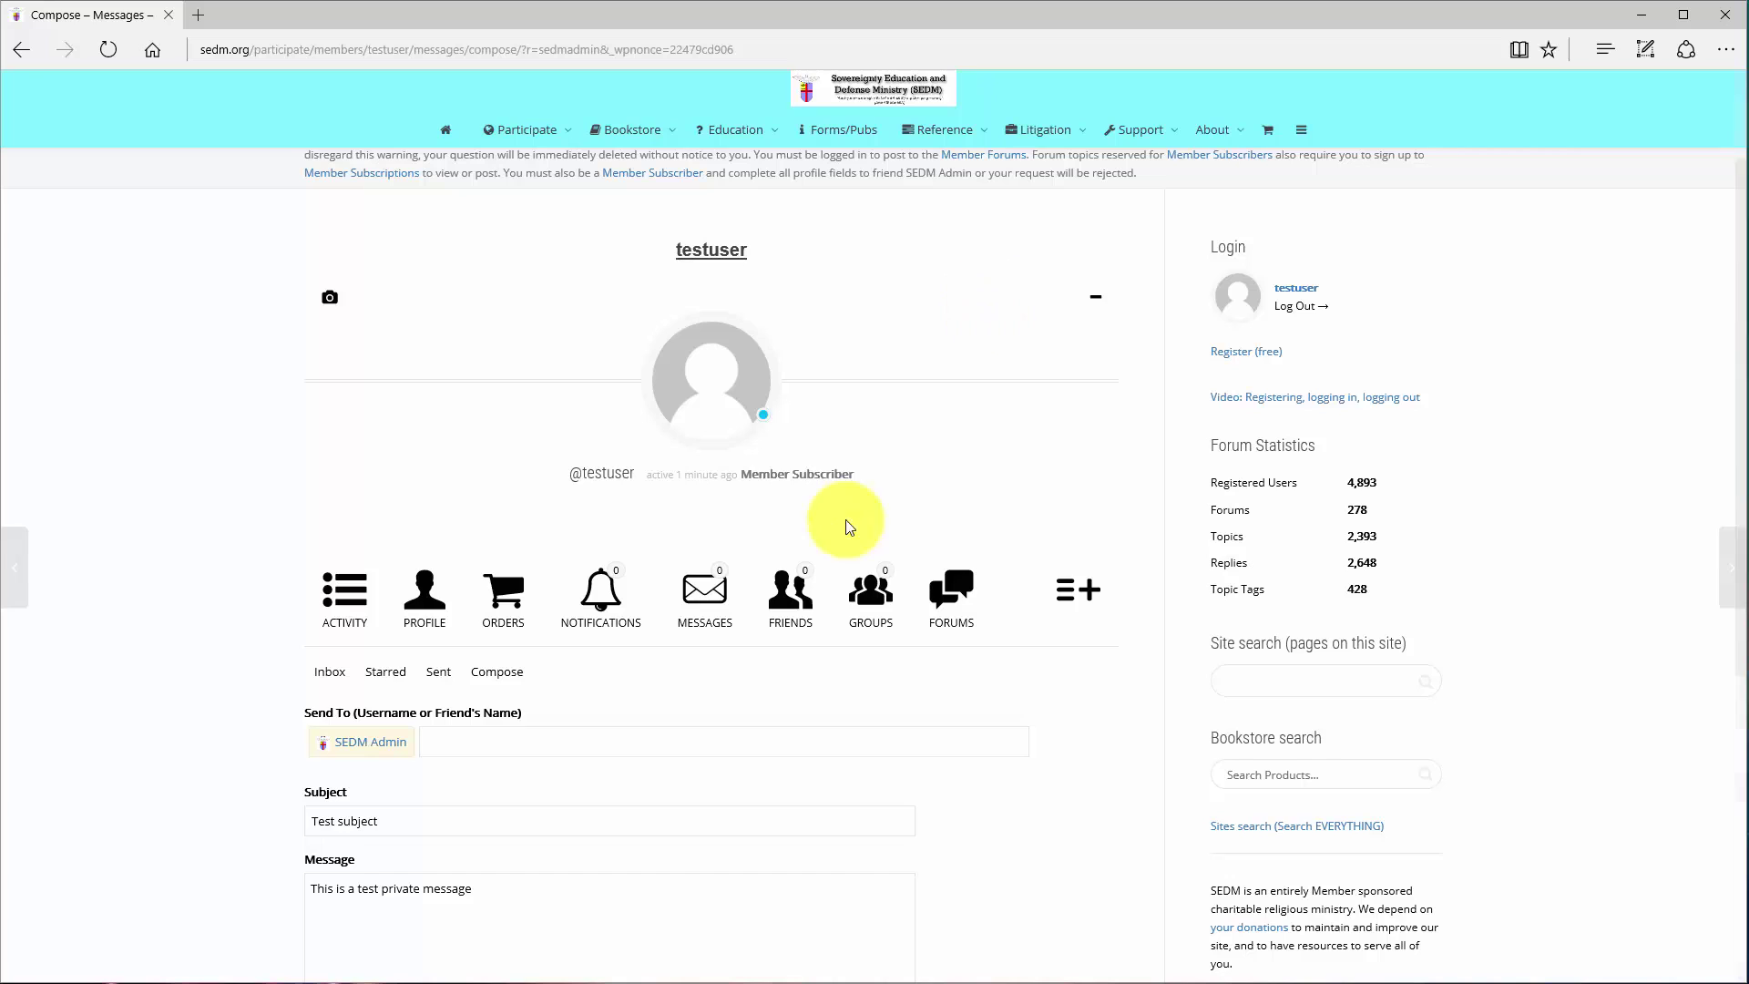
{"action": "scroll", "coordinate": [921, 547], "scroll_direction": "up", "scroll_amount": 3}
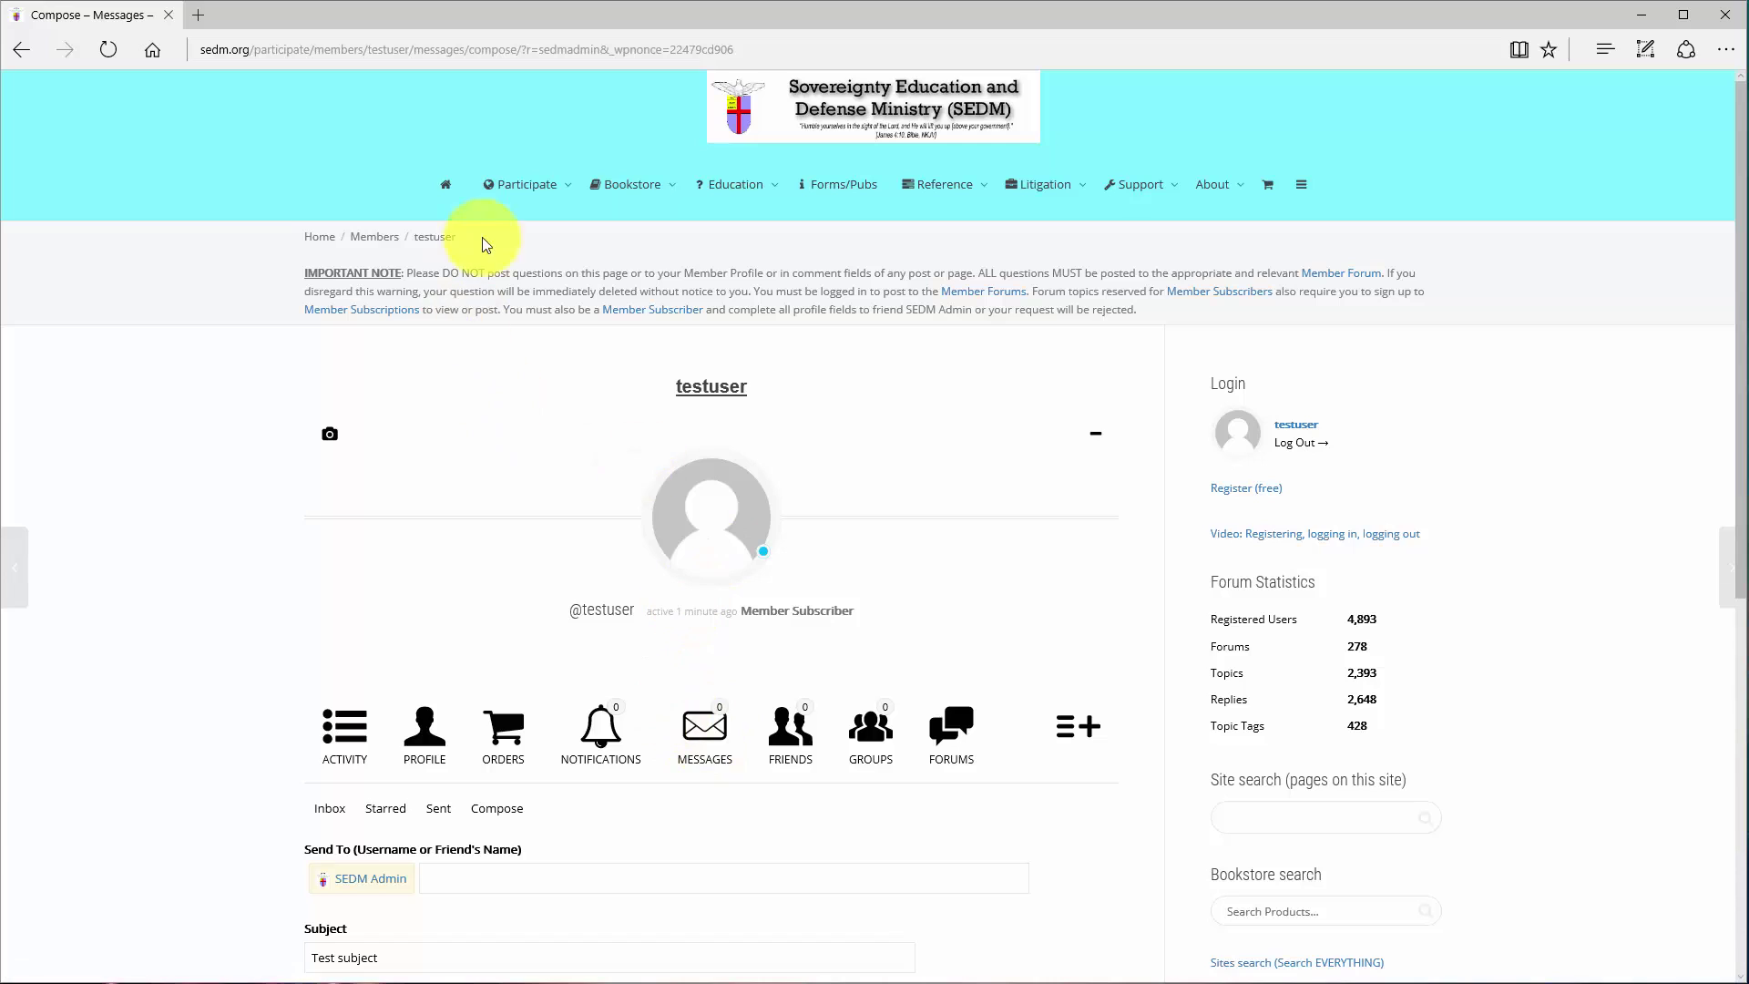
{"action": "mouse_move", "coordinate": [507, 188]}
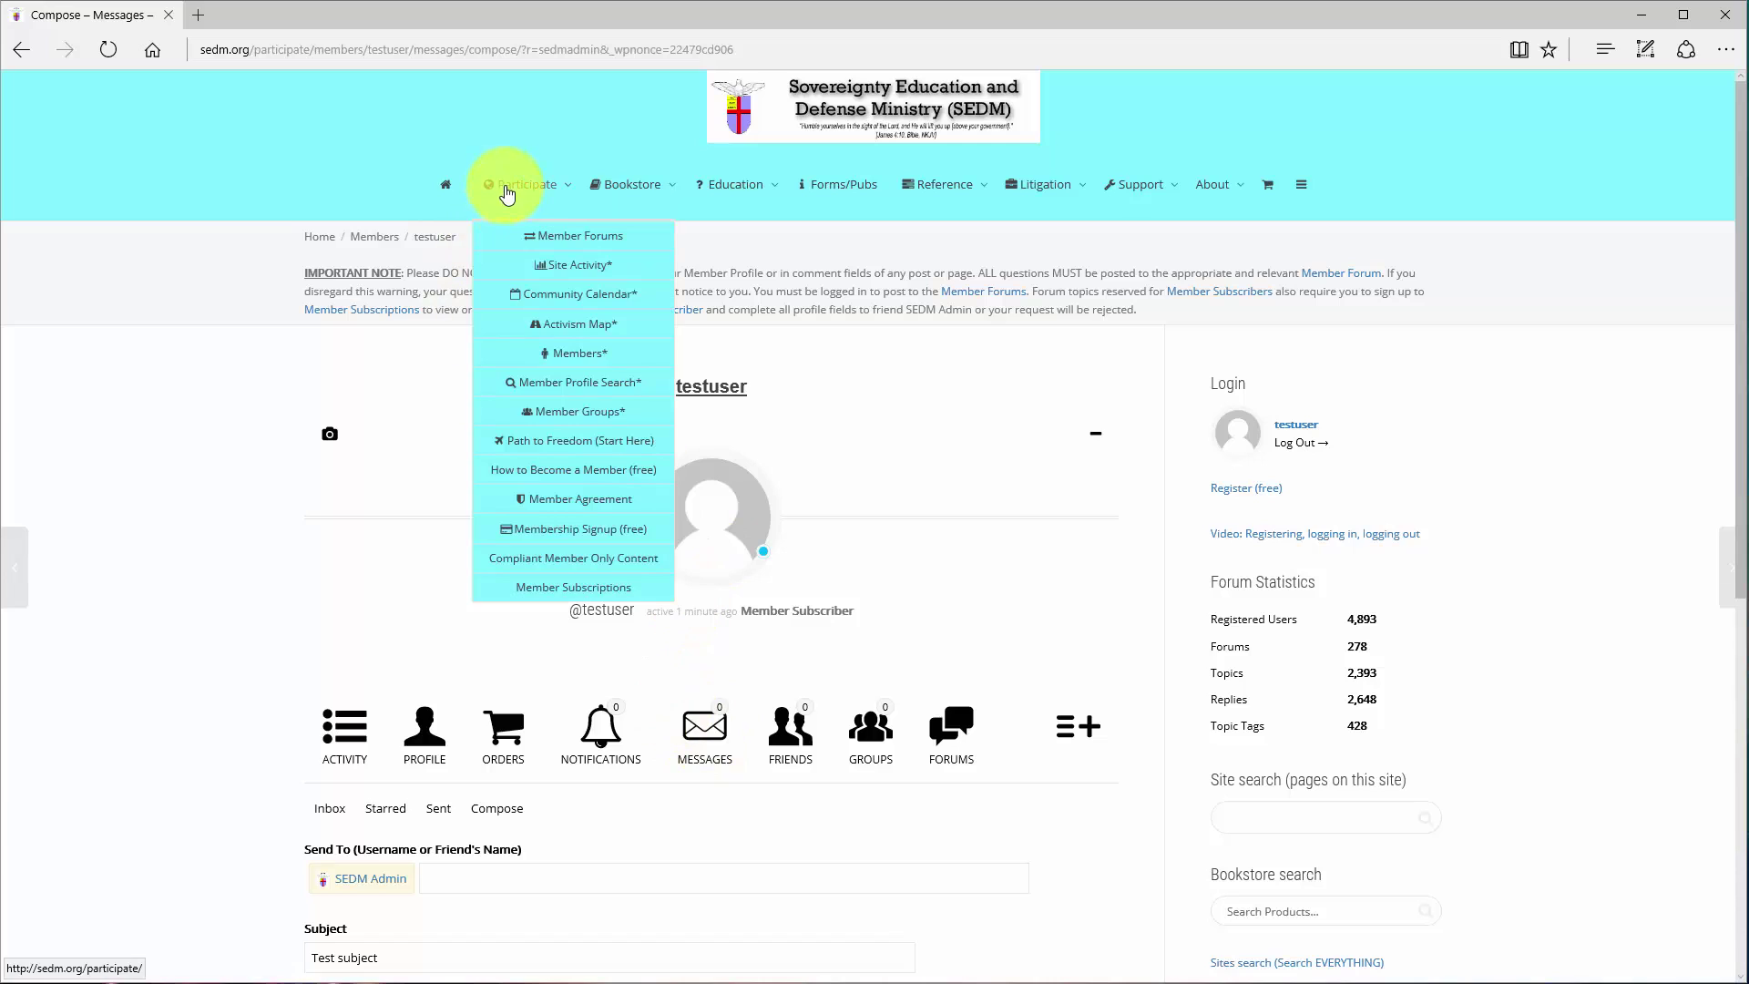
{"action": "left_click", "coordinate": [560, 354]}
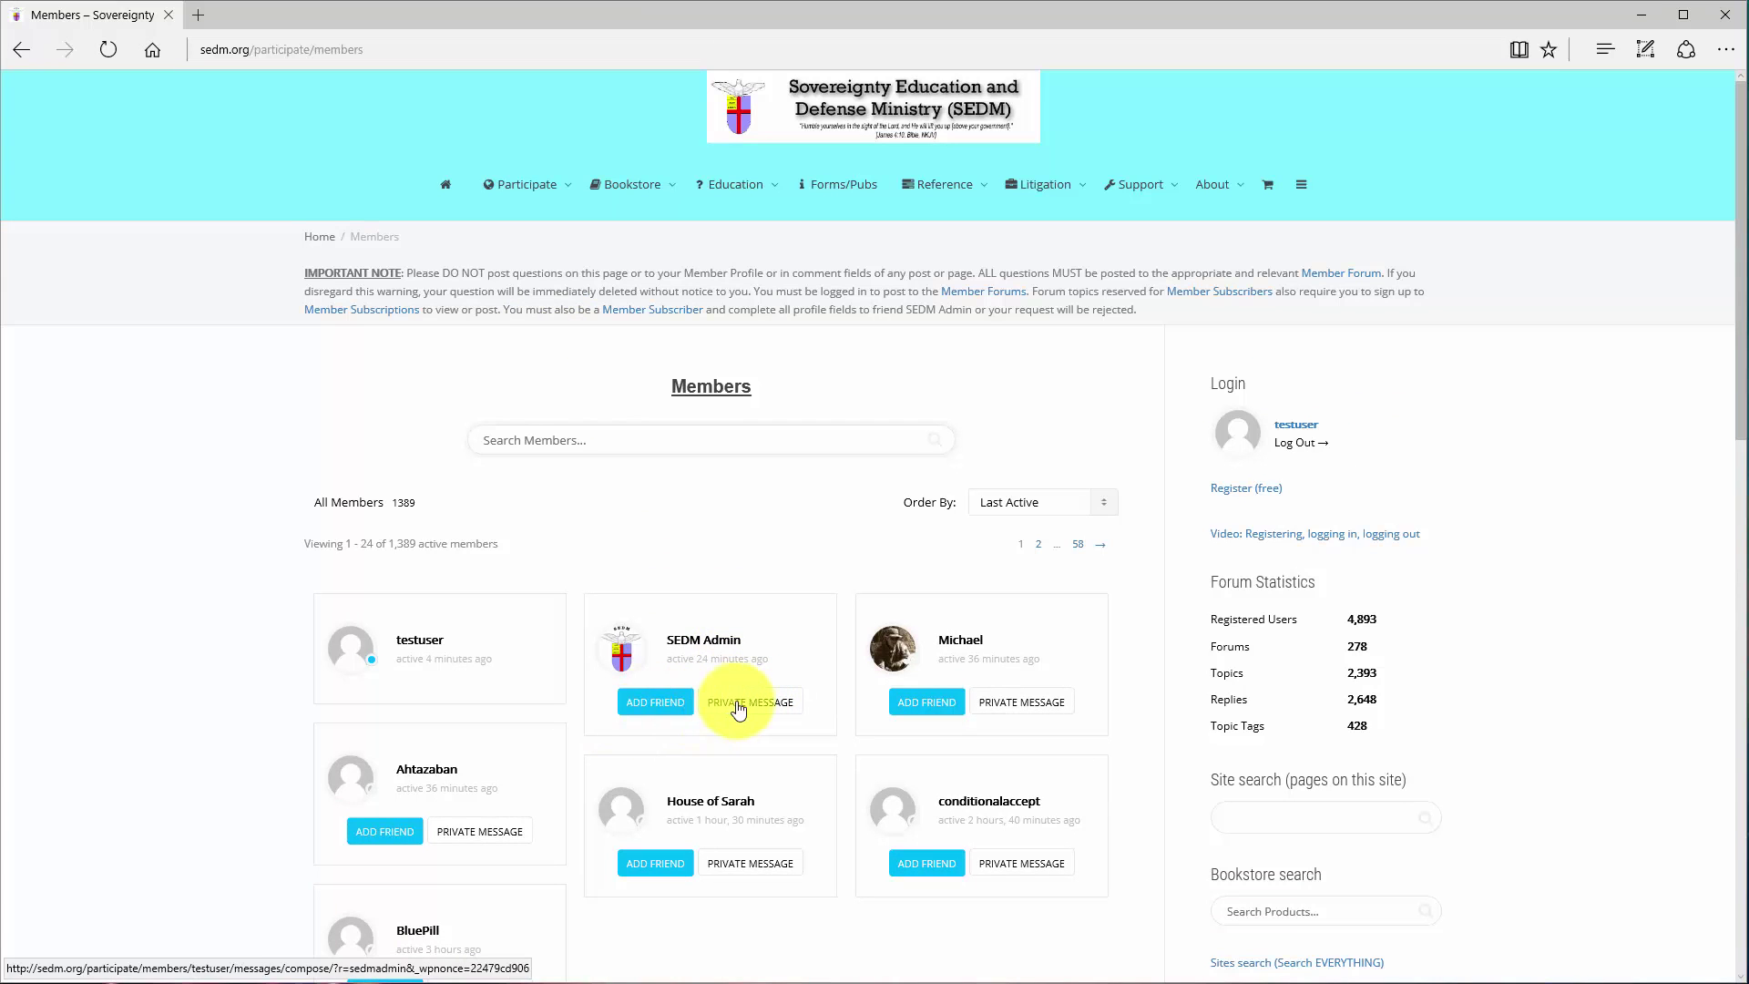
{"action": "left_click", "coordinate": [690, 645]}
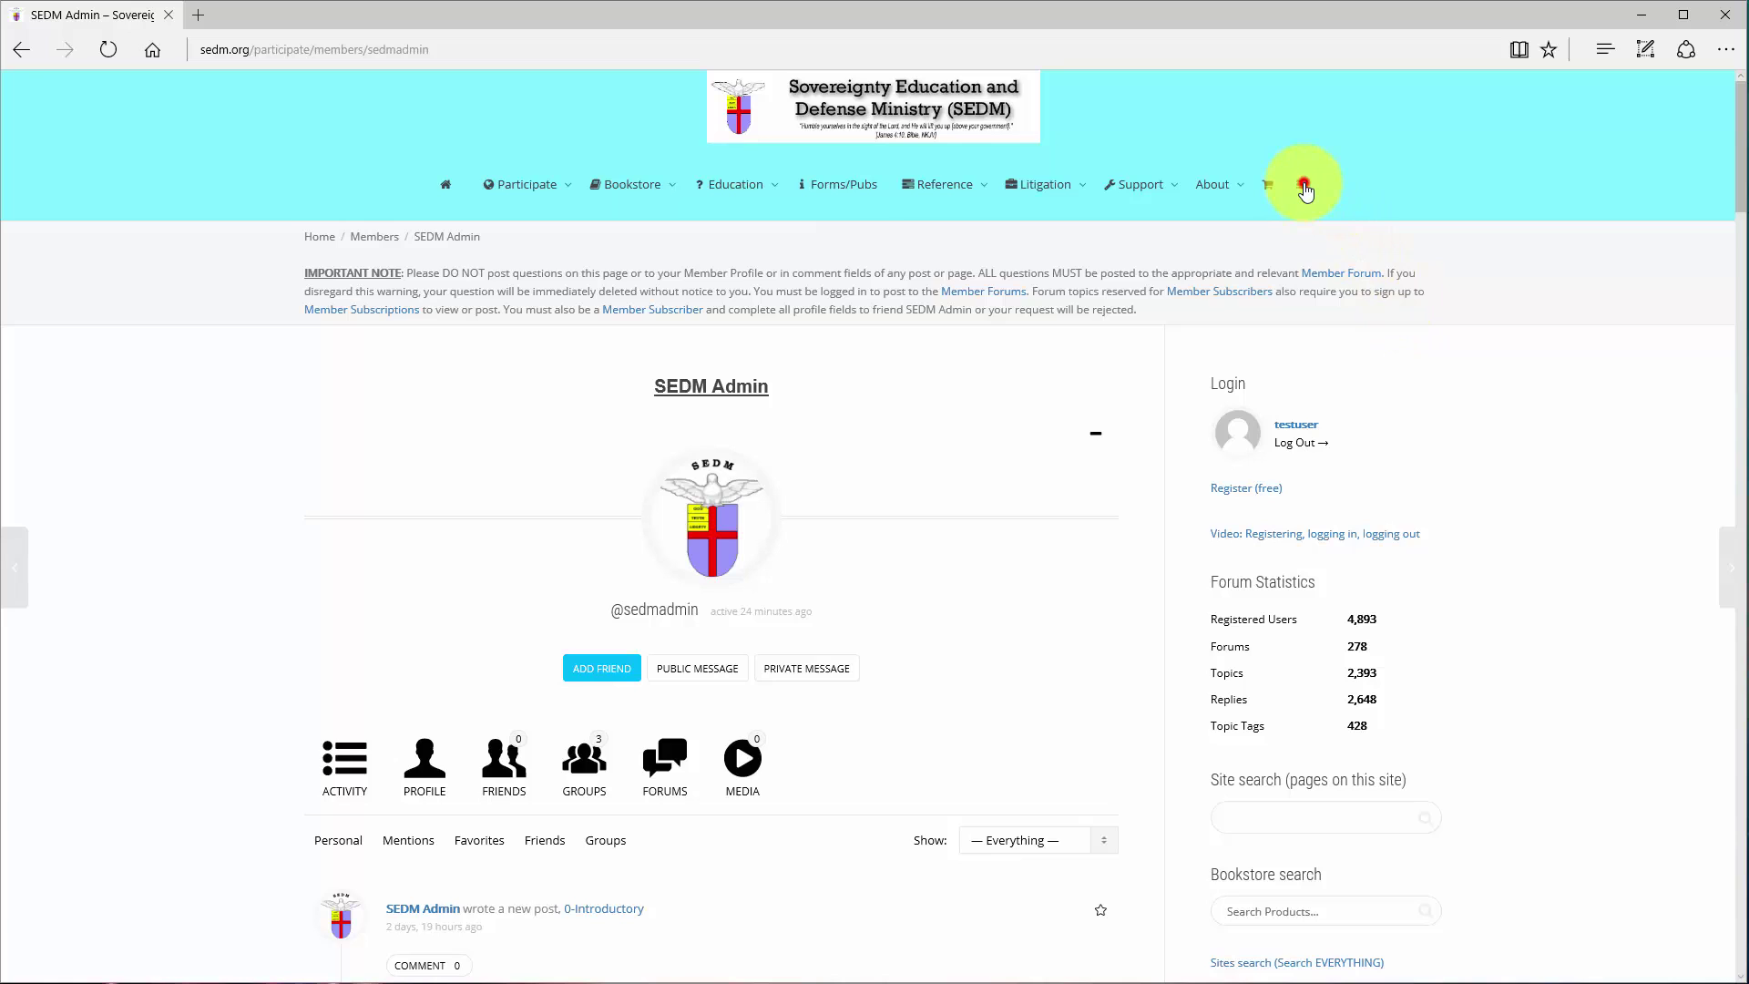
Show the member side menu and go from it to the logged-in account's own profile page.
{"action": "left_click", "coordinate": [1303, 186]}
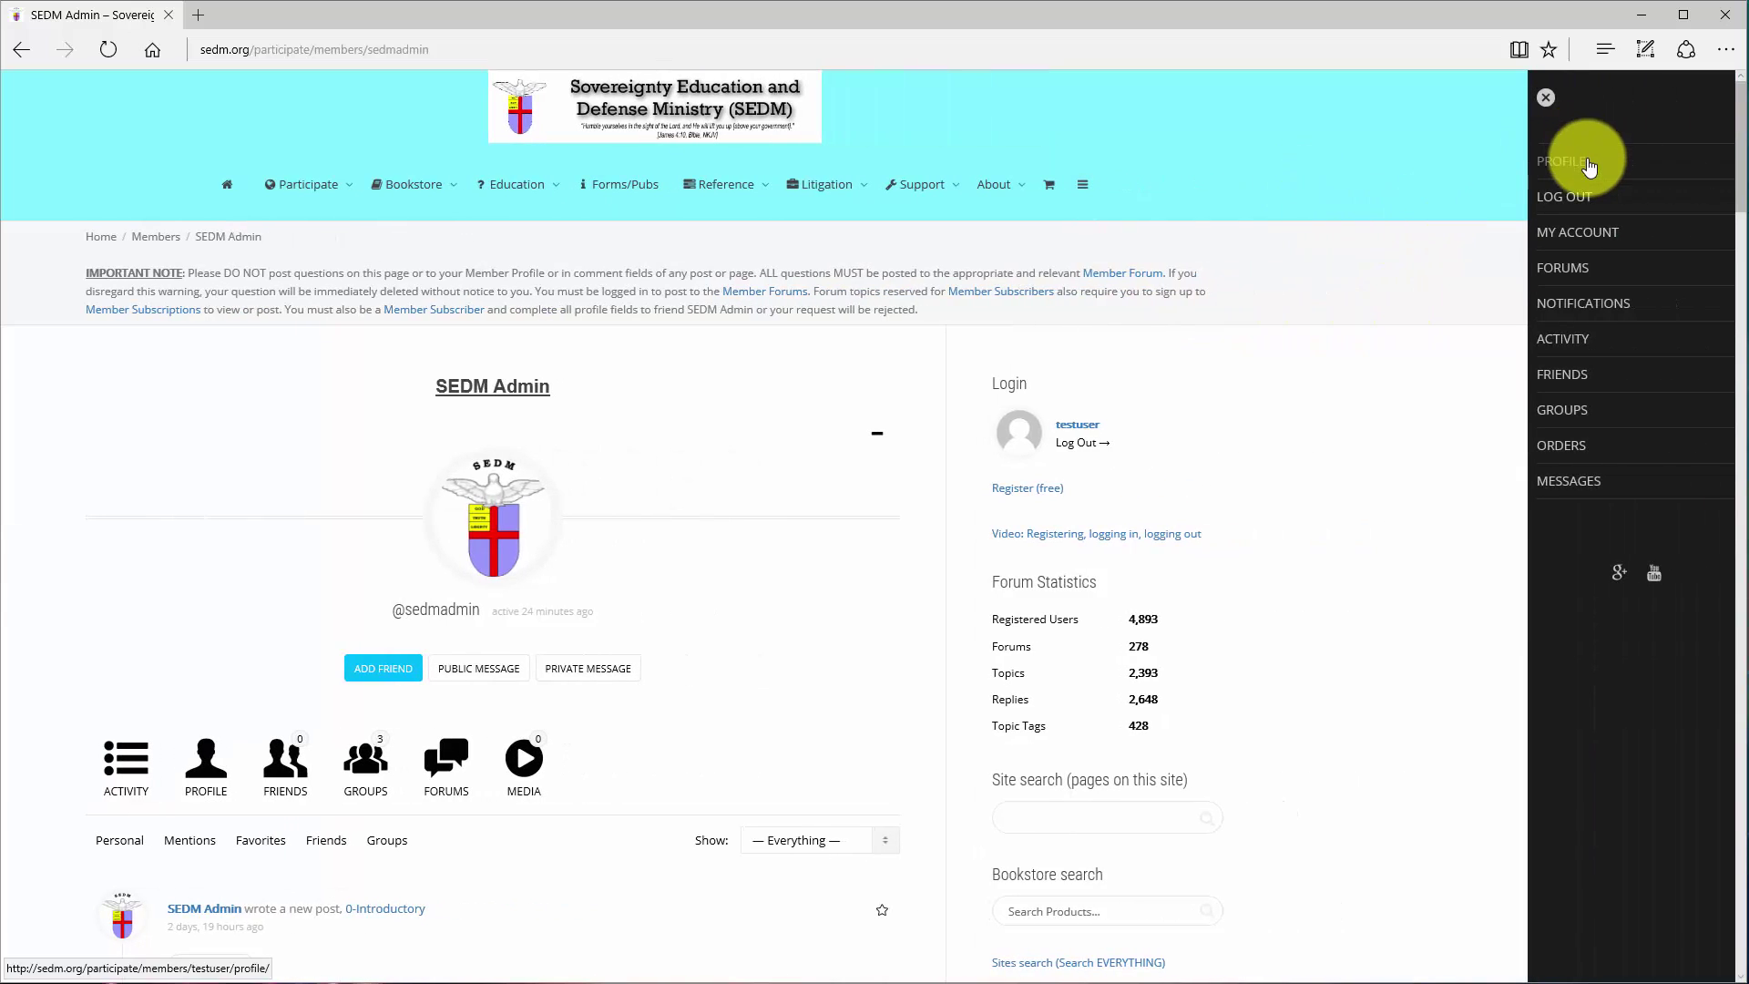
{"action": "left_click", "coordinate": [1588, 167]}
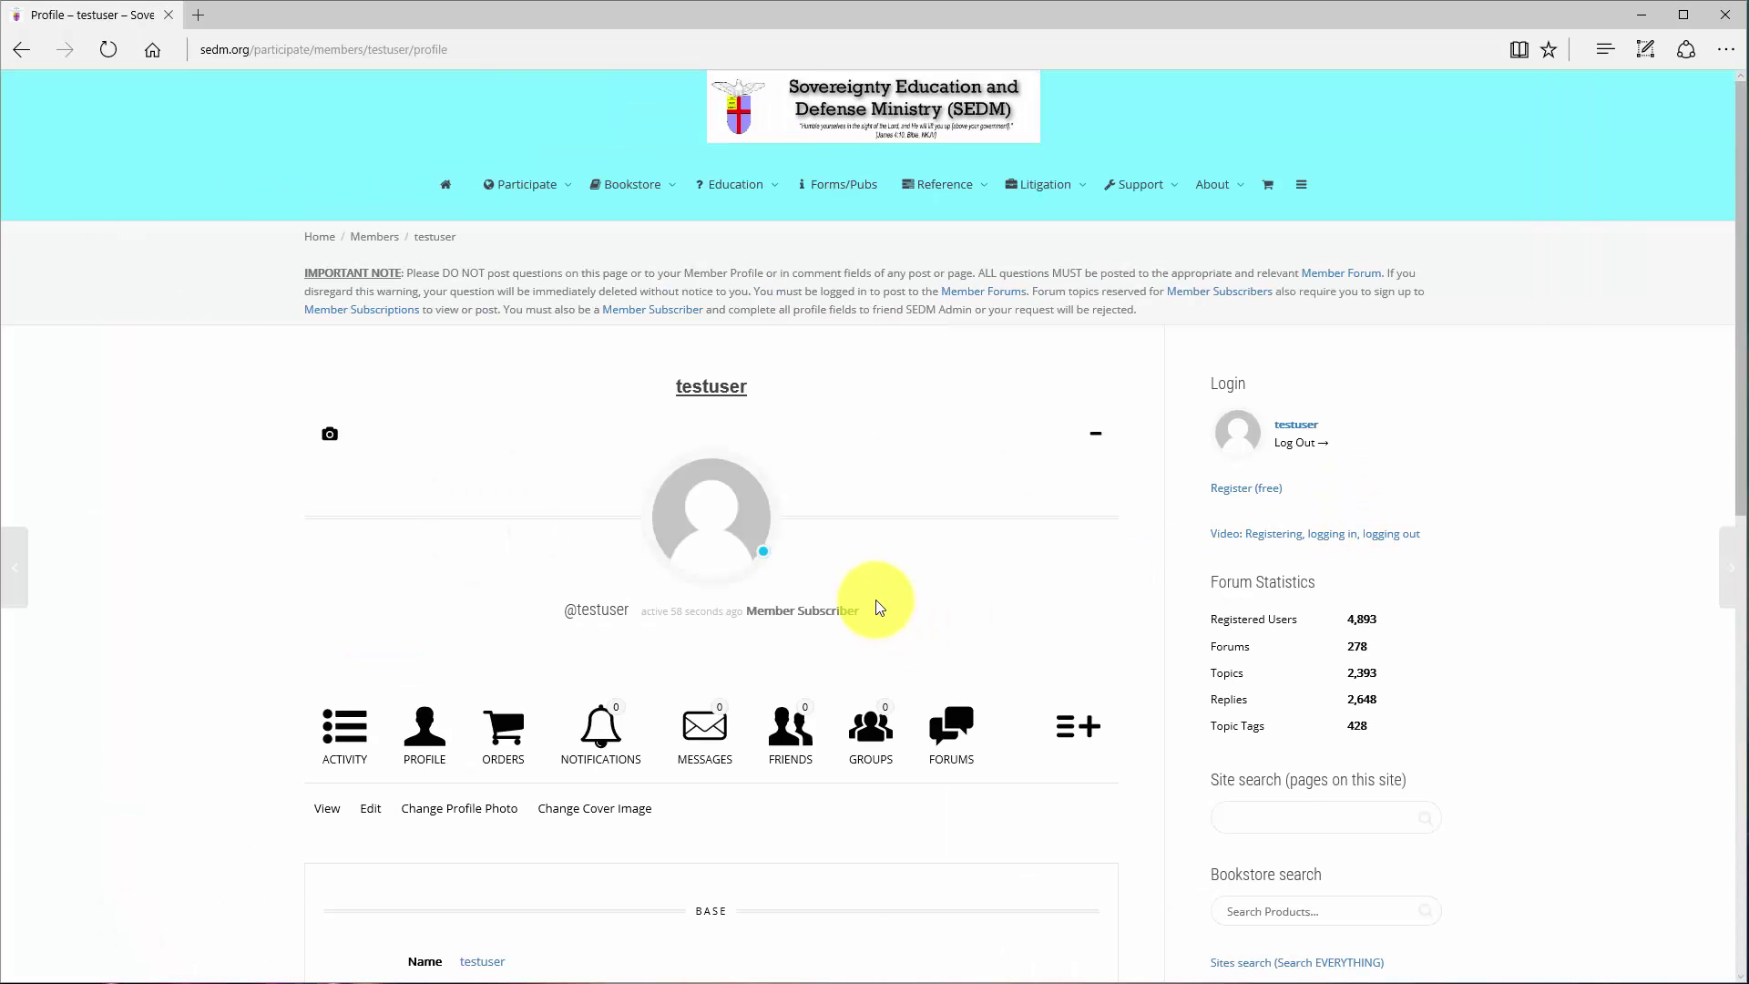
Open the Activity section of the logged-in account's profile and activate the empty "What's new" update box.
{"action": "left_click", "coordinate": [342, 728]}
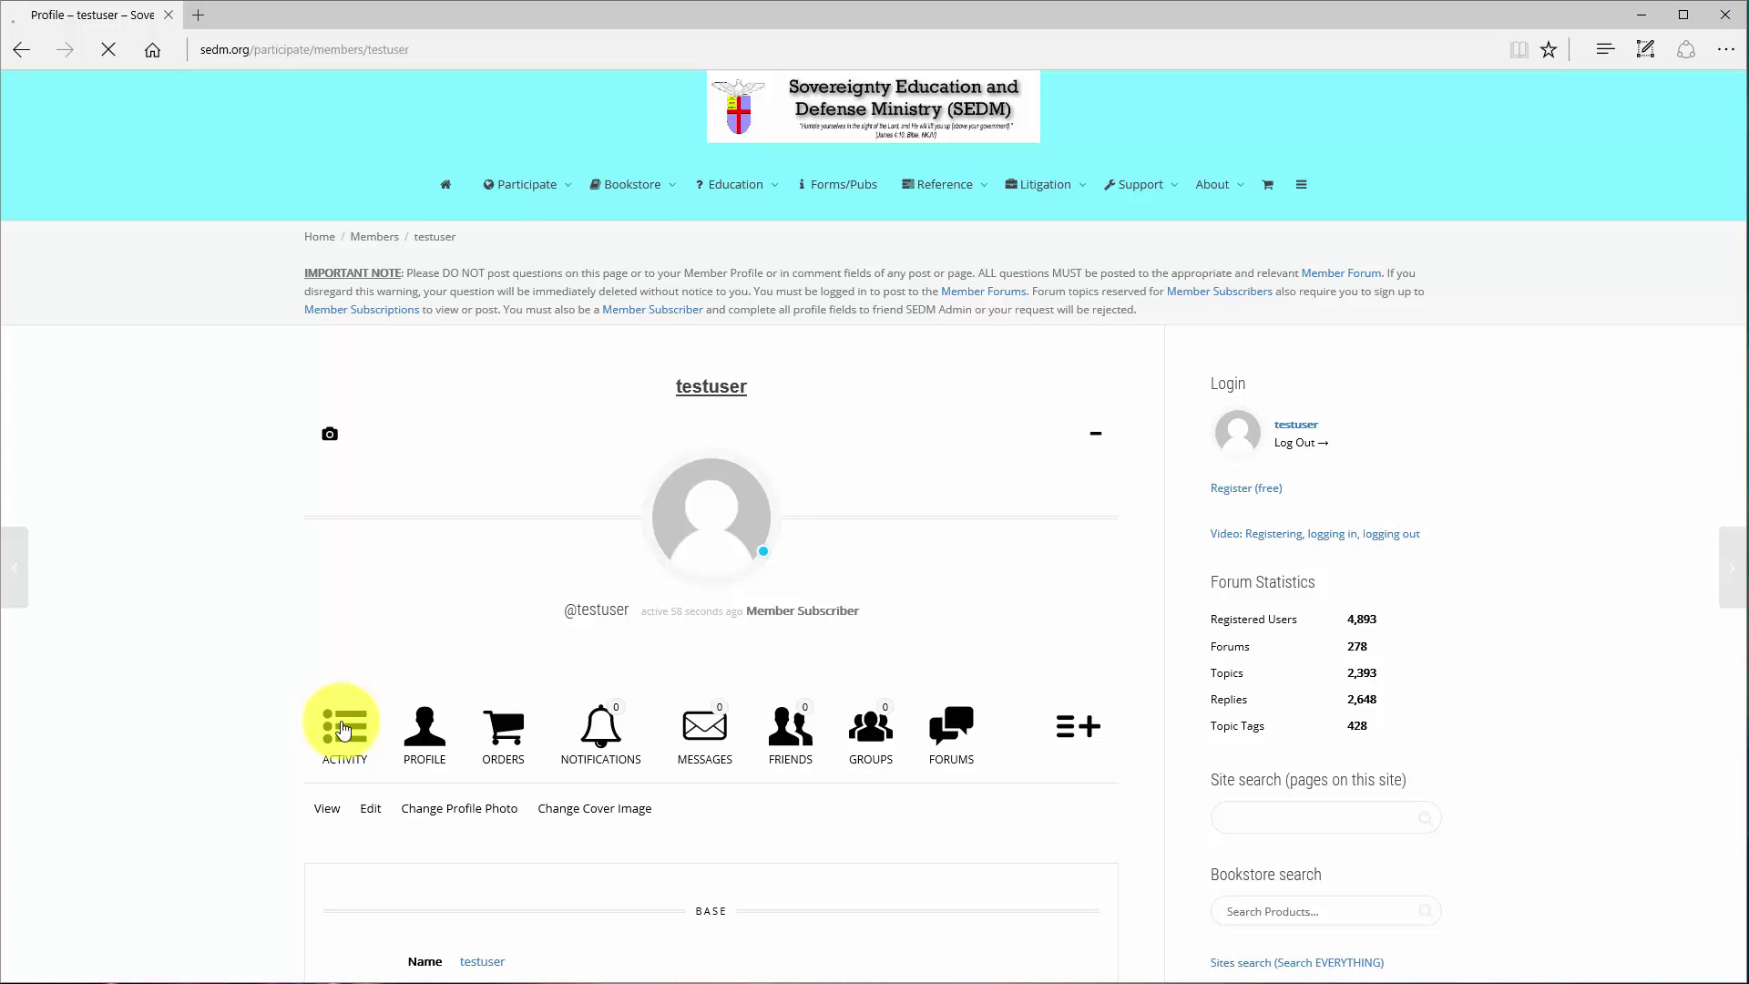
{"action": "scroll", "coordinate": [343, 729], "scroll_direction": "down", "scroll_amount": 2}
{"action": "scroll", "coordinate": [344, 729], "scroll_direction": "up", "scroll_amount": 1}
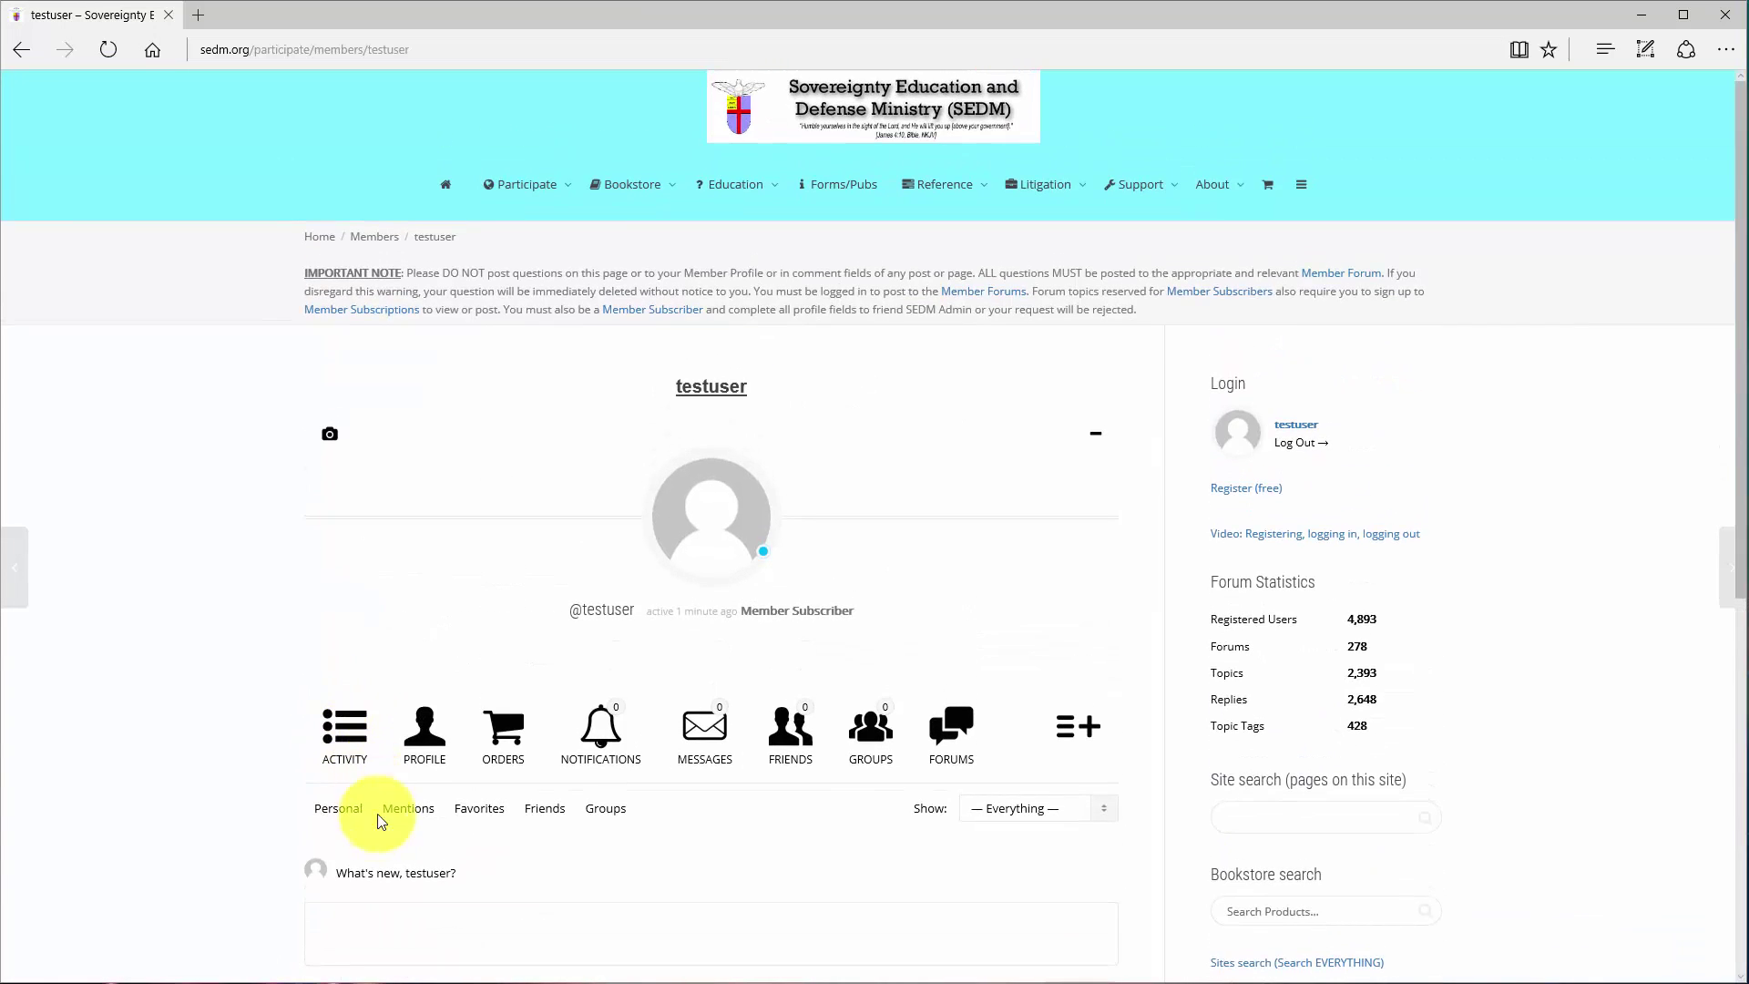
{"action": "scroll", "coordinate": [447, 856], "scroll_direction": "down", "scroll_amount": 1}
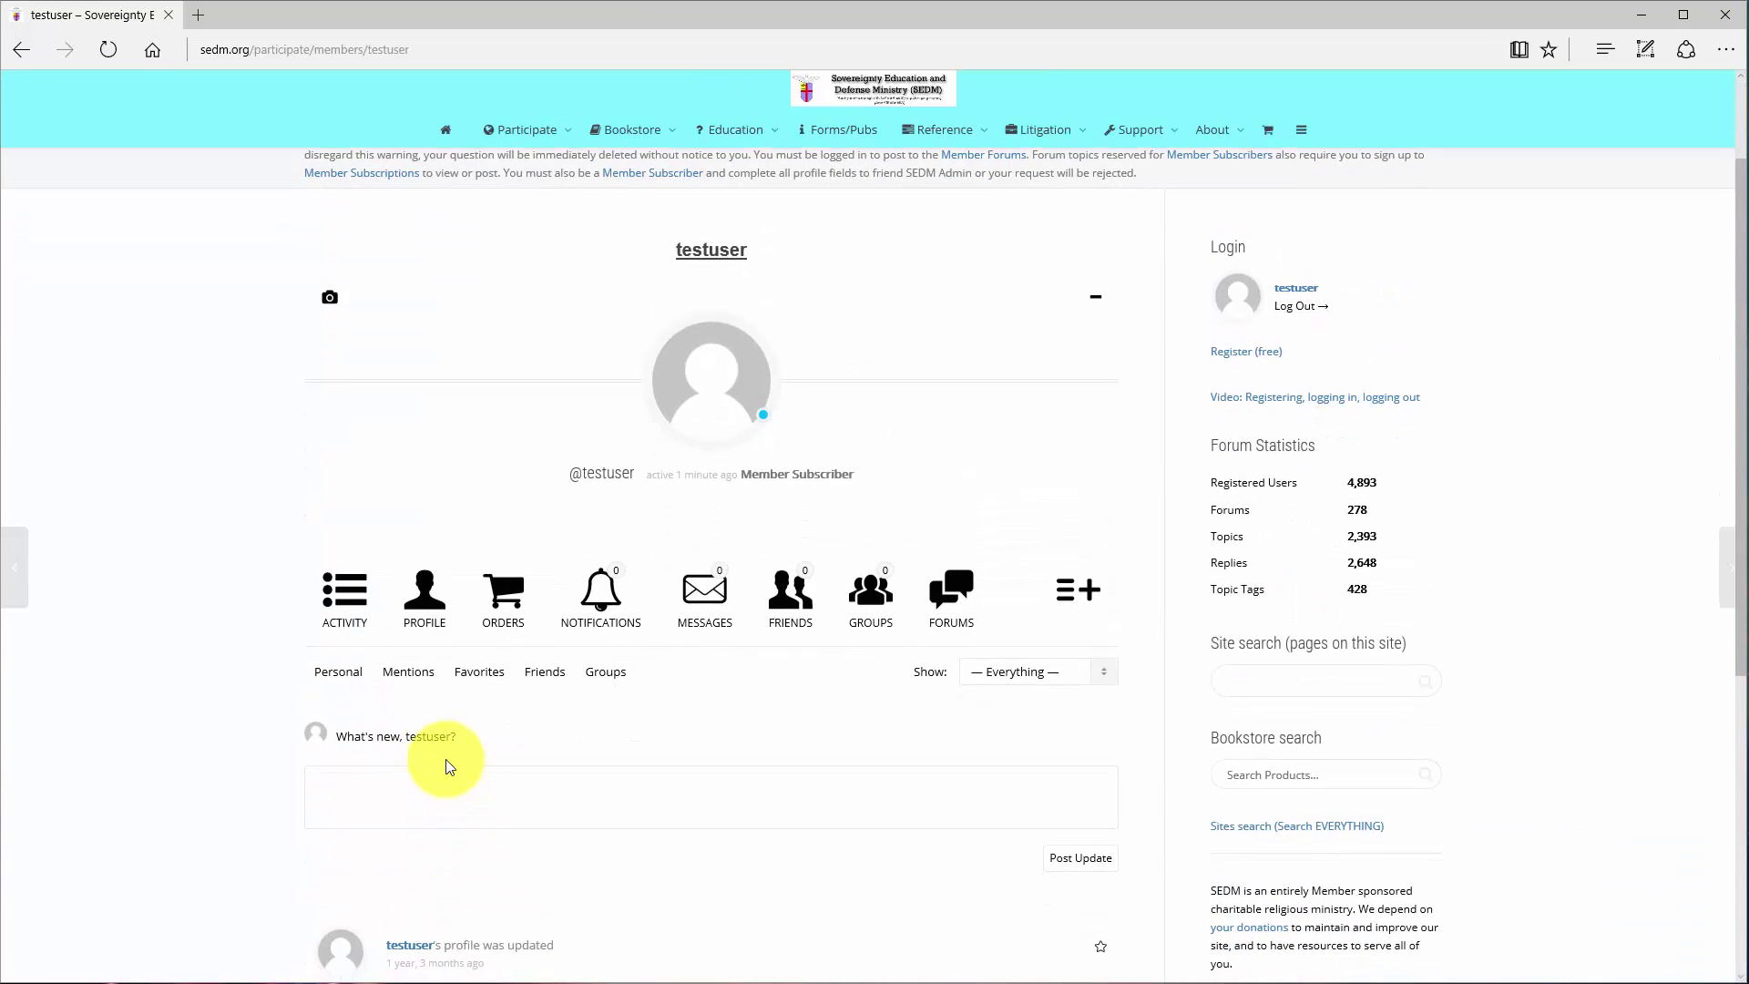
{"action": "left_click", "coordinate": [416, 804]}
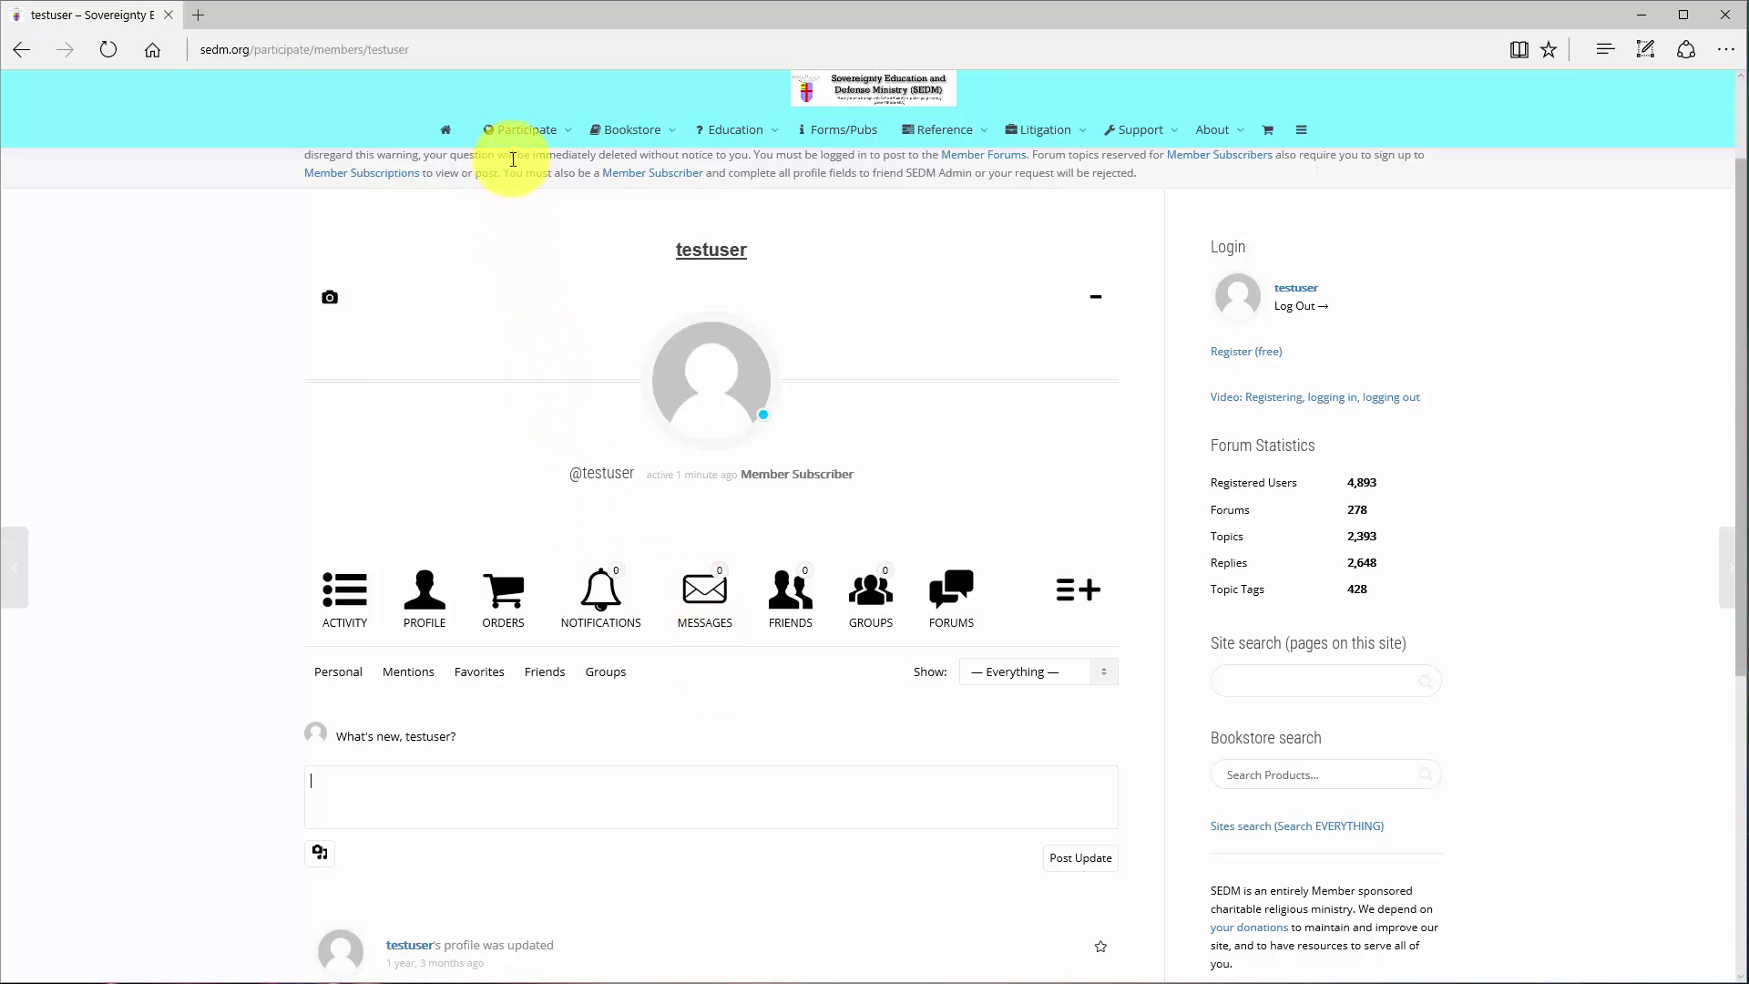
View the Site-Wide Activity page with its recent posts, and return to the profile's own activity page.
{"action": "mouse_move", "coordinate": [510, 129]}
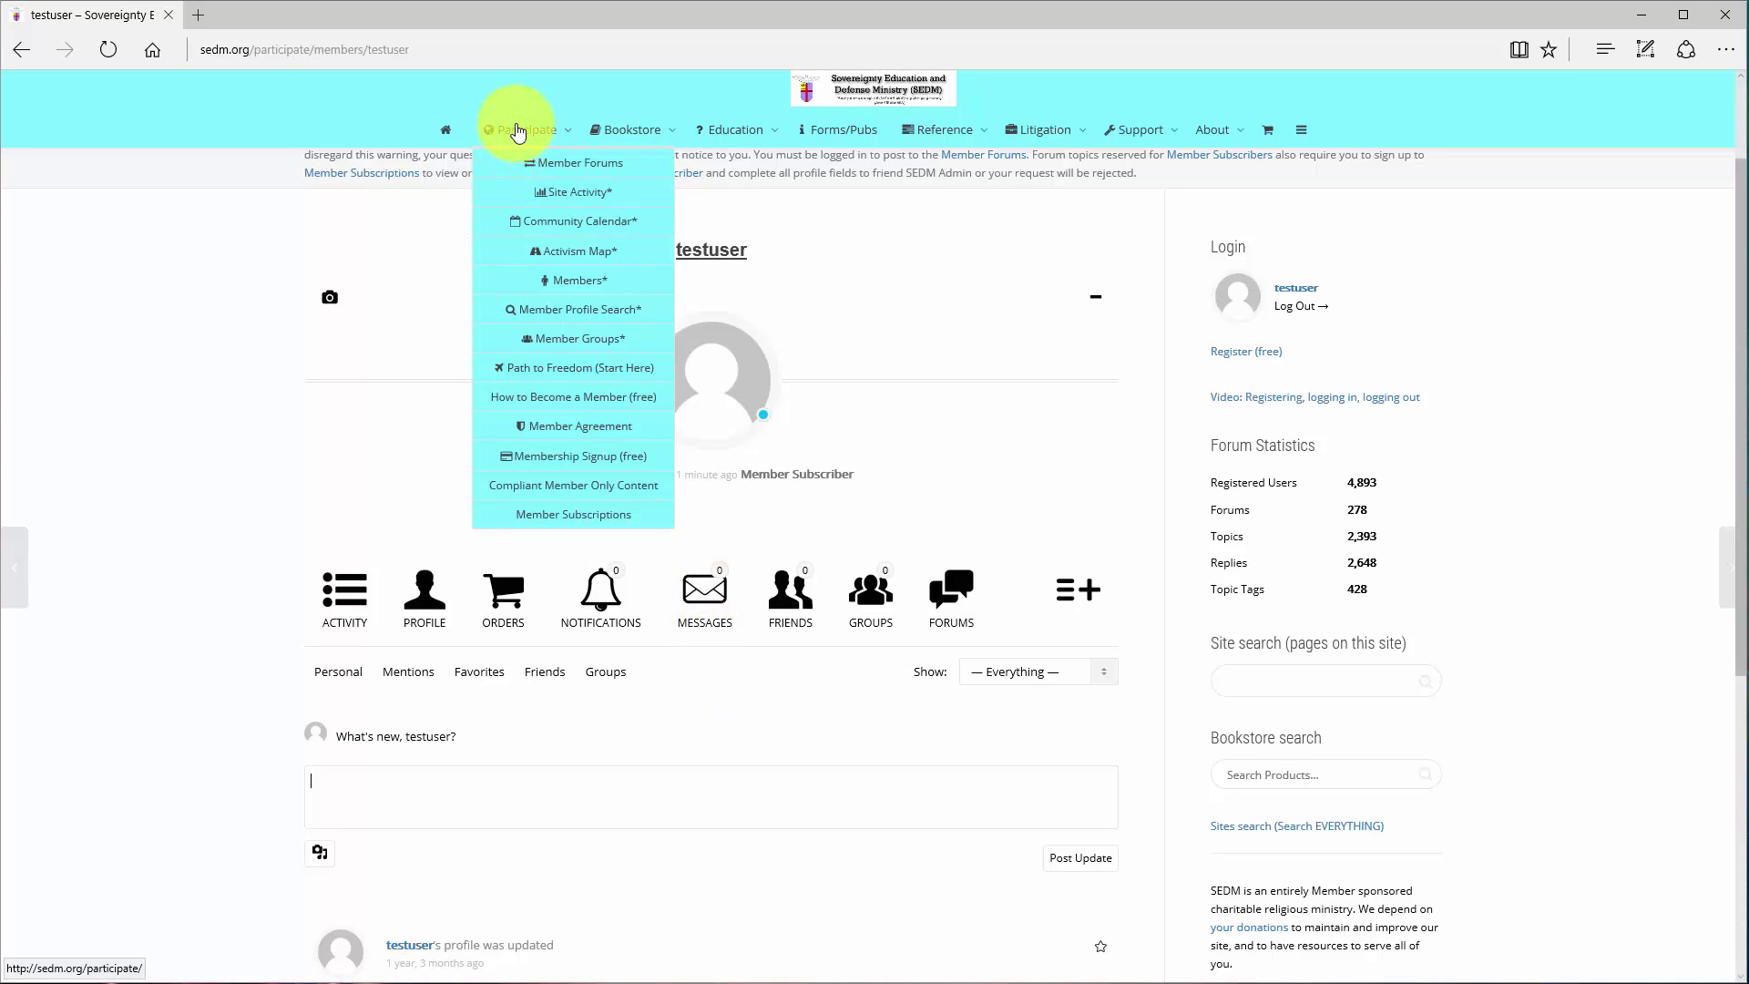
{"action": "left_click", "coordinate": [572, 194]}
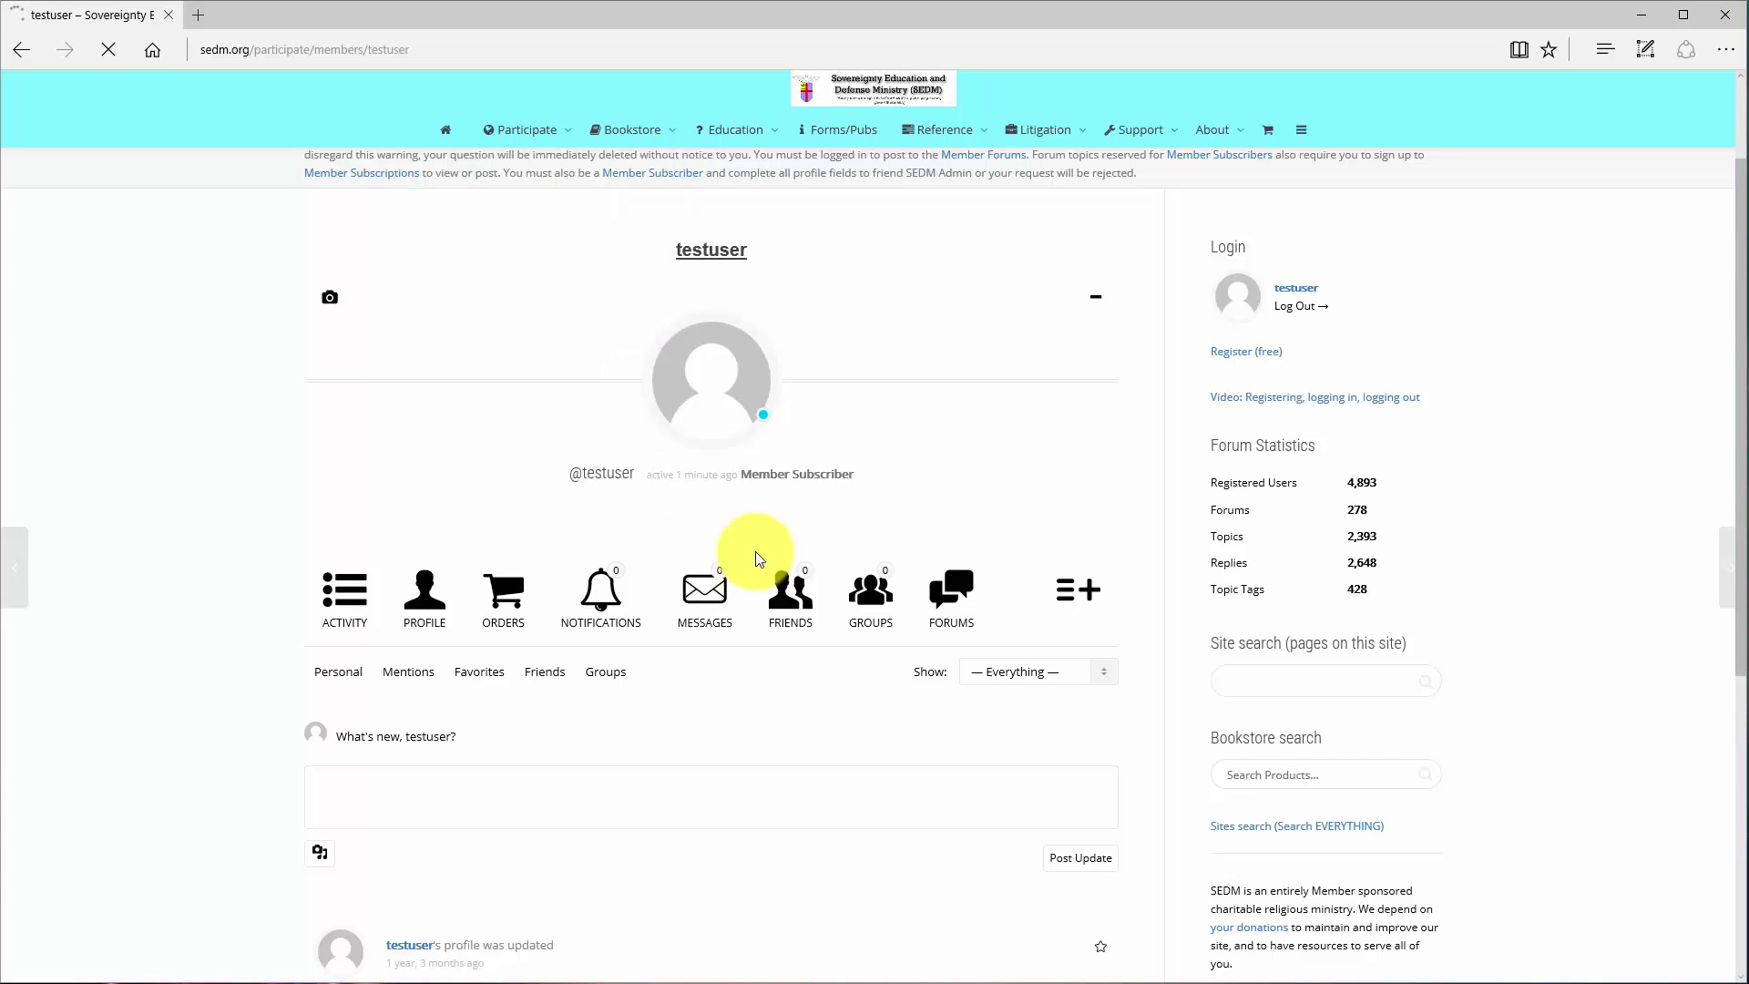
{"action": "scroll", "coordinate": [793, 618], "scroll_direction": "down", "scroll_amount": 10}
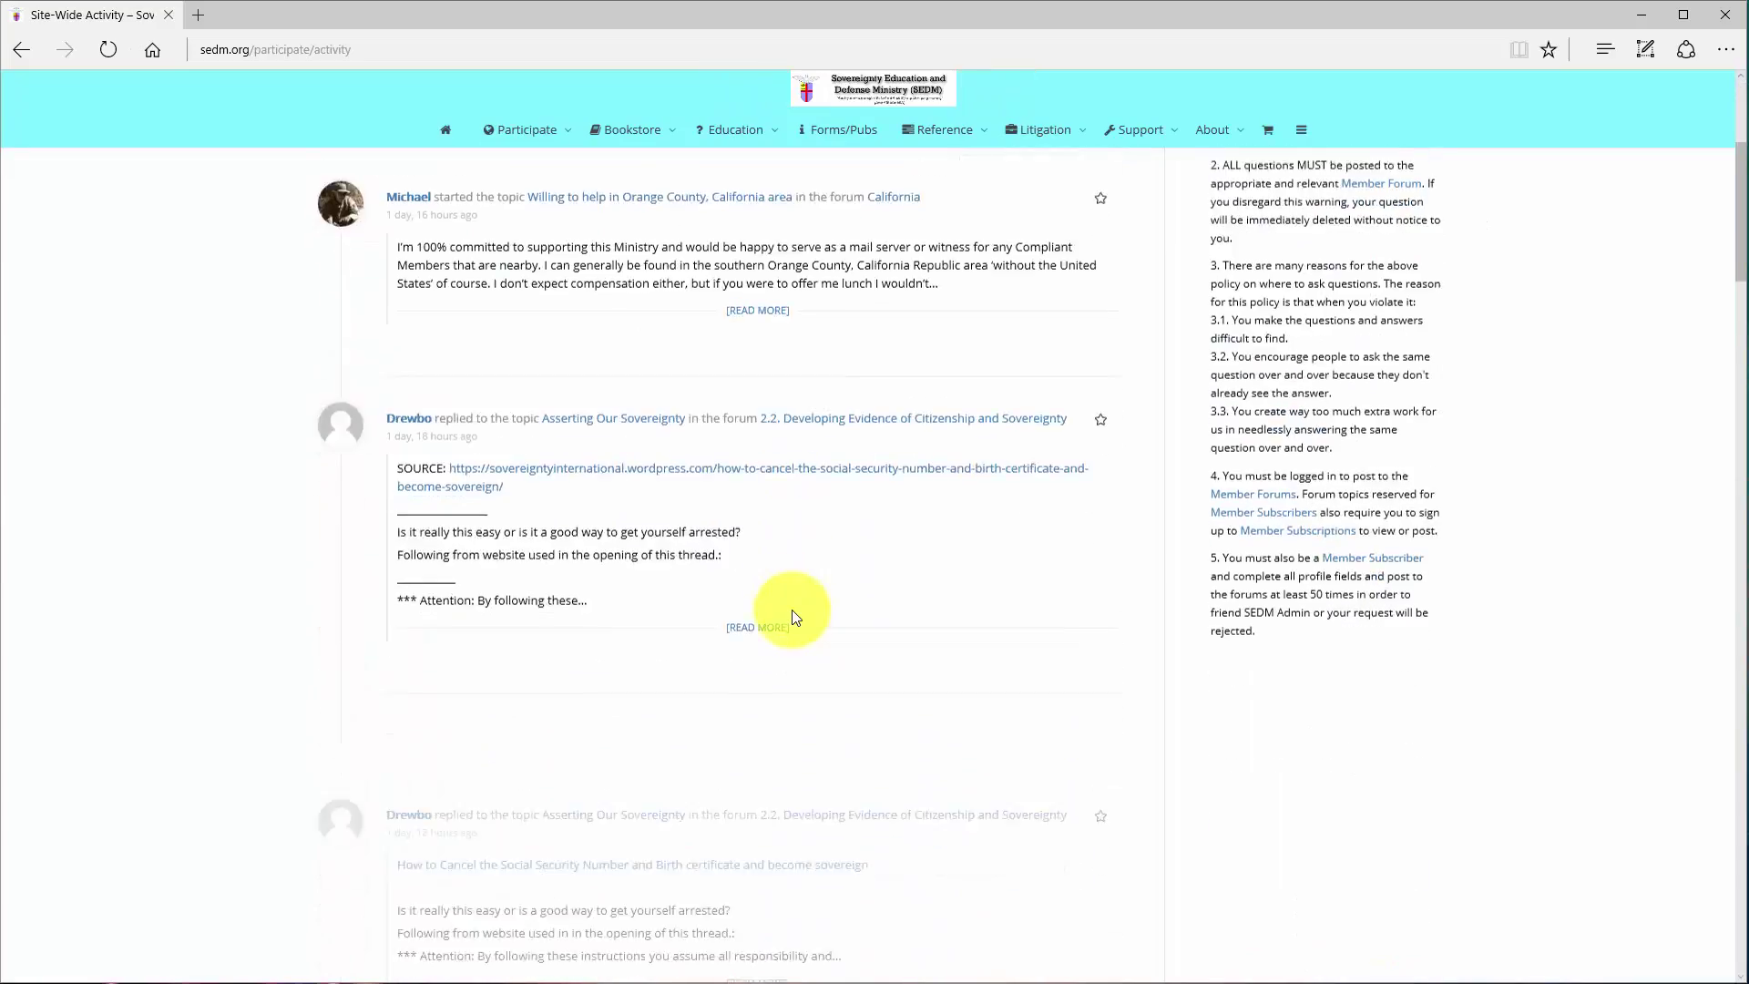
{"action": "scroll", "coordinate": [792, 617], "scroll_direction": "up", "scroll_amount": 7}
{"action": "scroll", "coordinate": [793, 617], "scroll_direction": "up", "scroll_amount": 5}
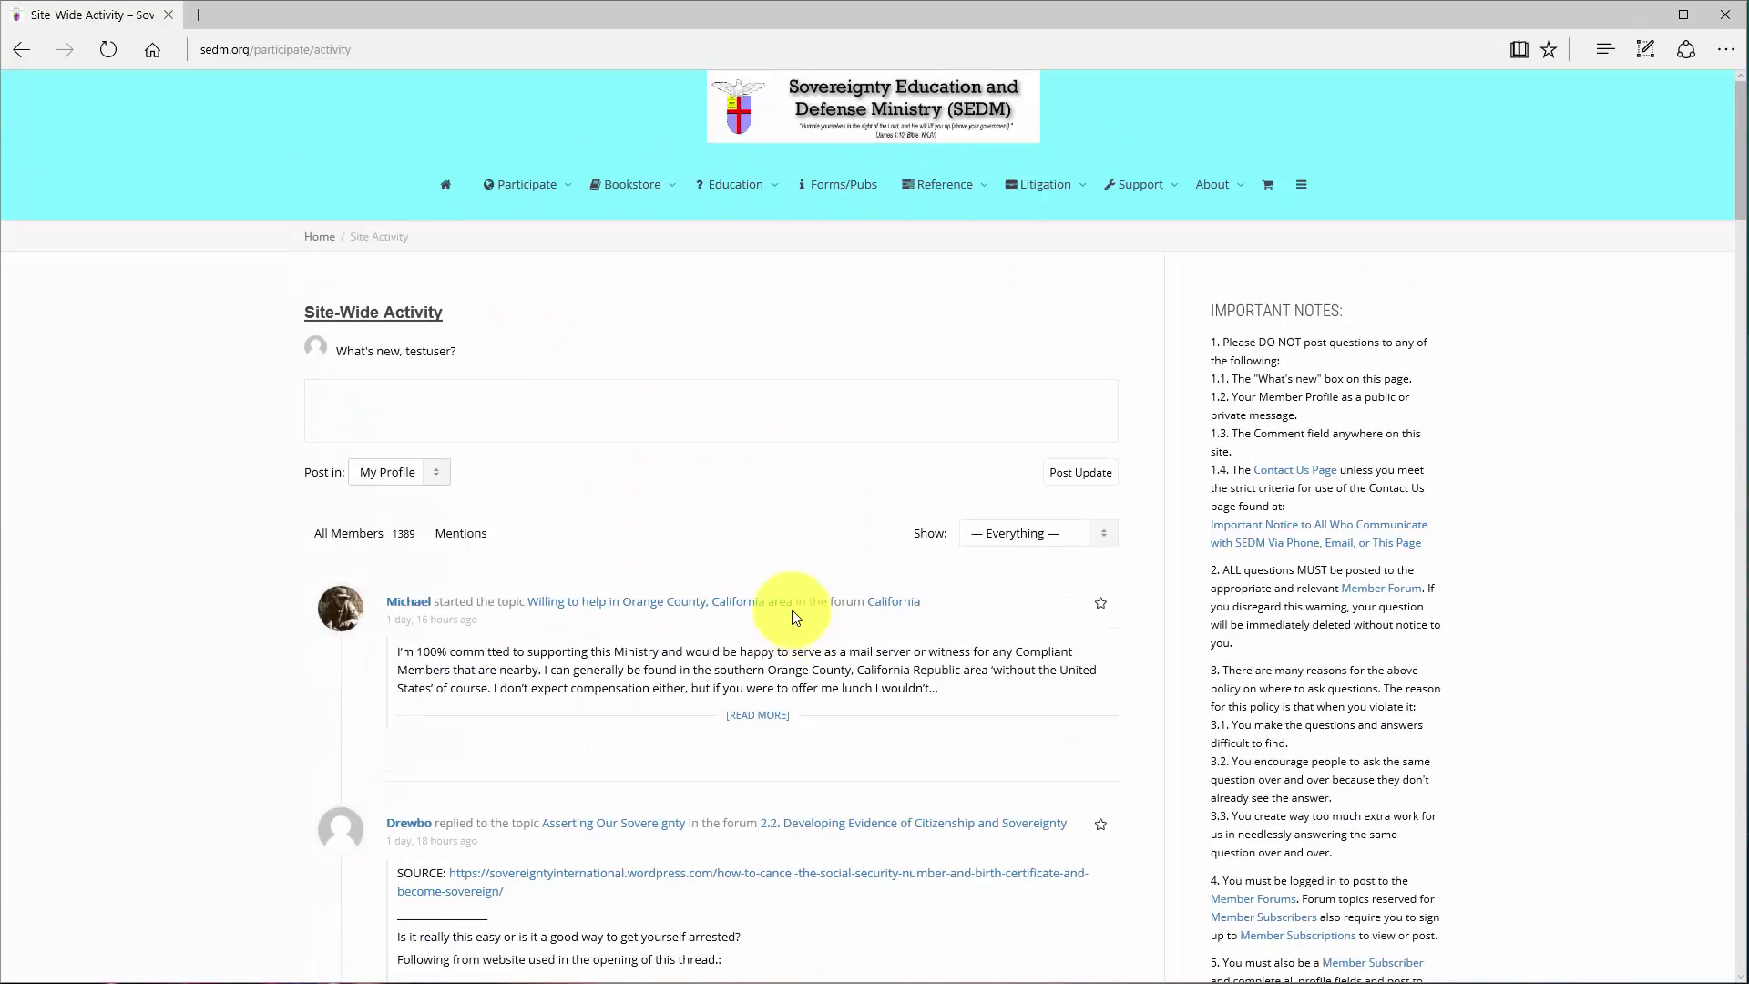
{"action": "left_click", "coordinate": [21, 45]}
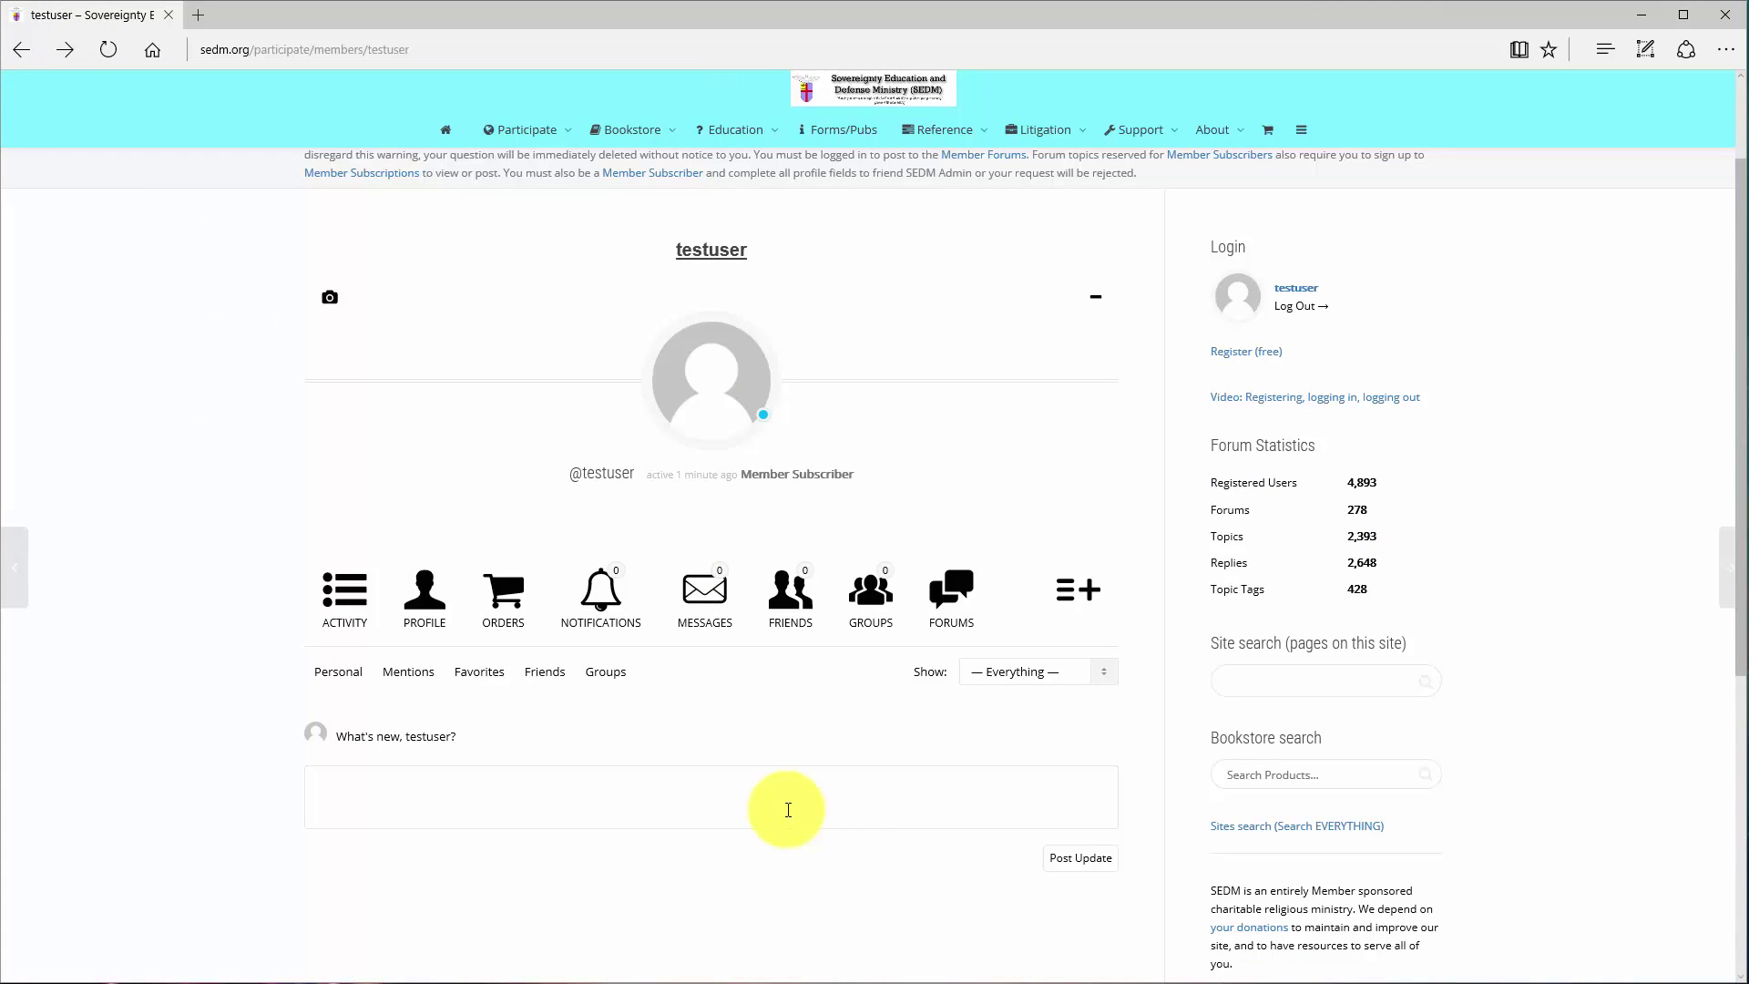
Examine the "What's new" update box on the profile's activity page and the important note about posting questions.
{"action": "left_click", "coordinate": [788, 810]}
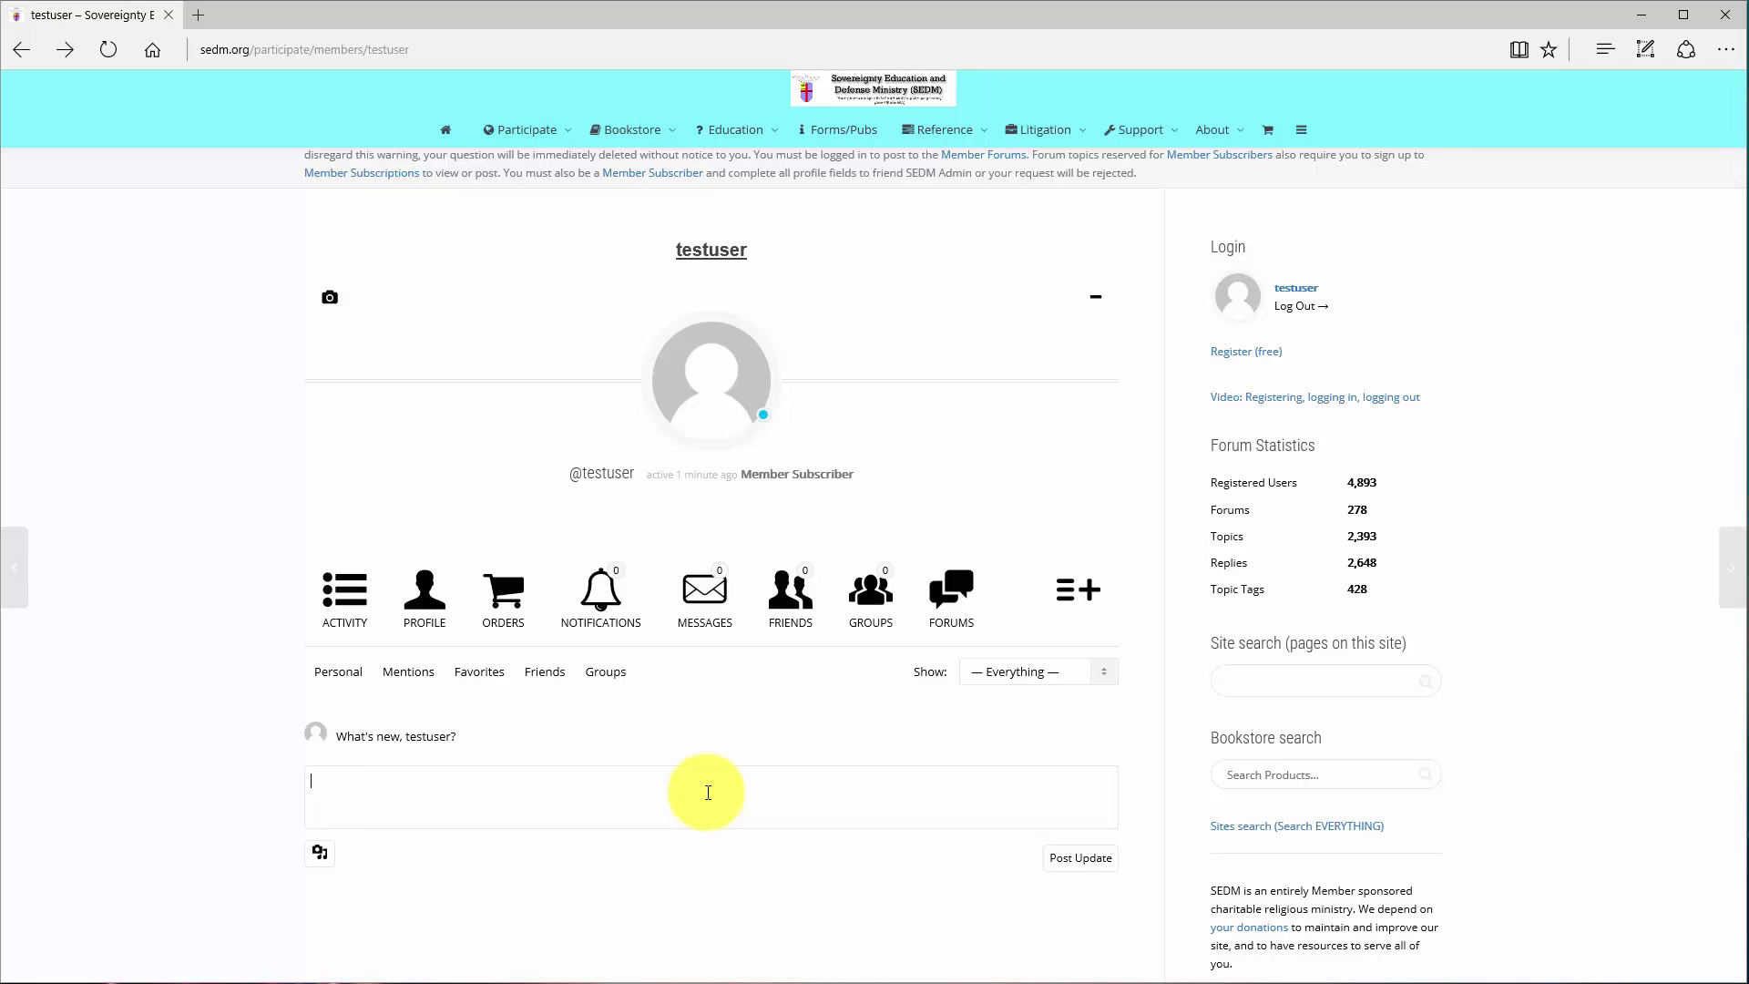
{"action": "scroll", "coordinate": [708, 793], "scroll_direction": "up", "scroll_amount": 2}
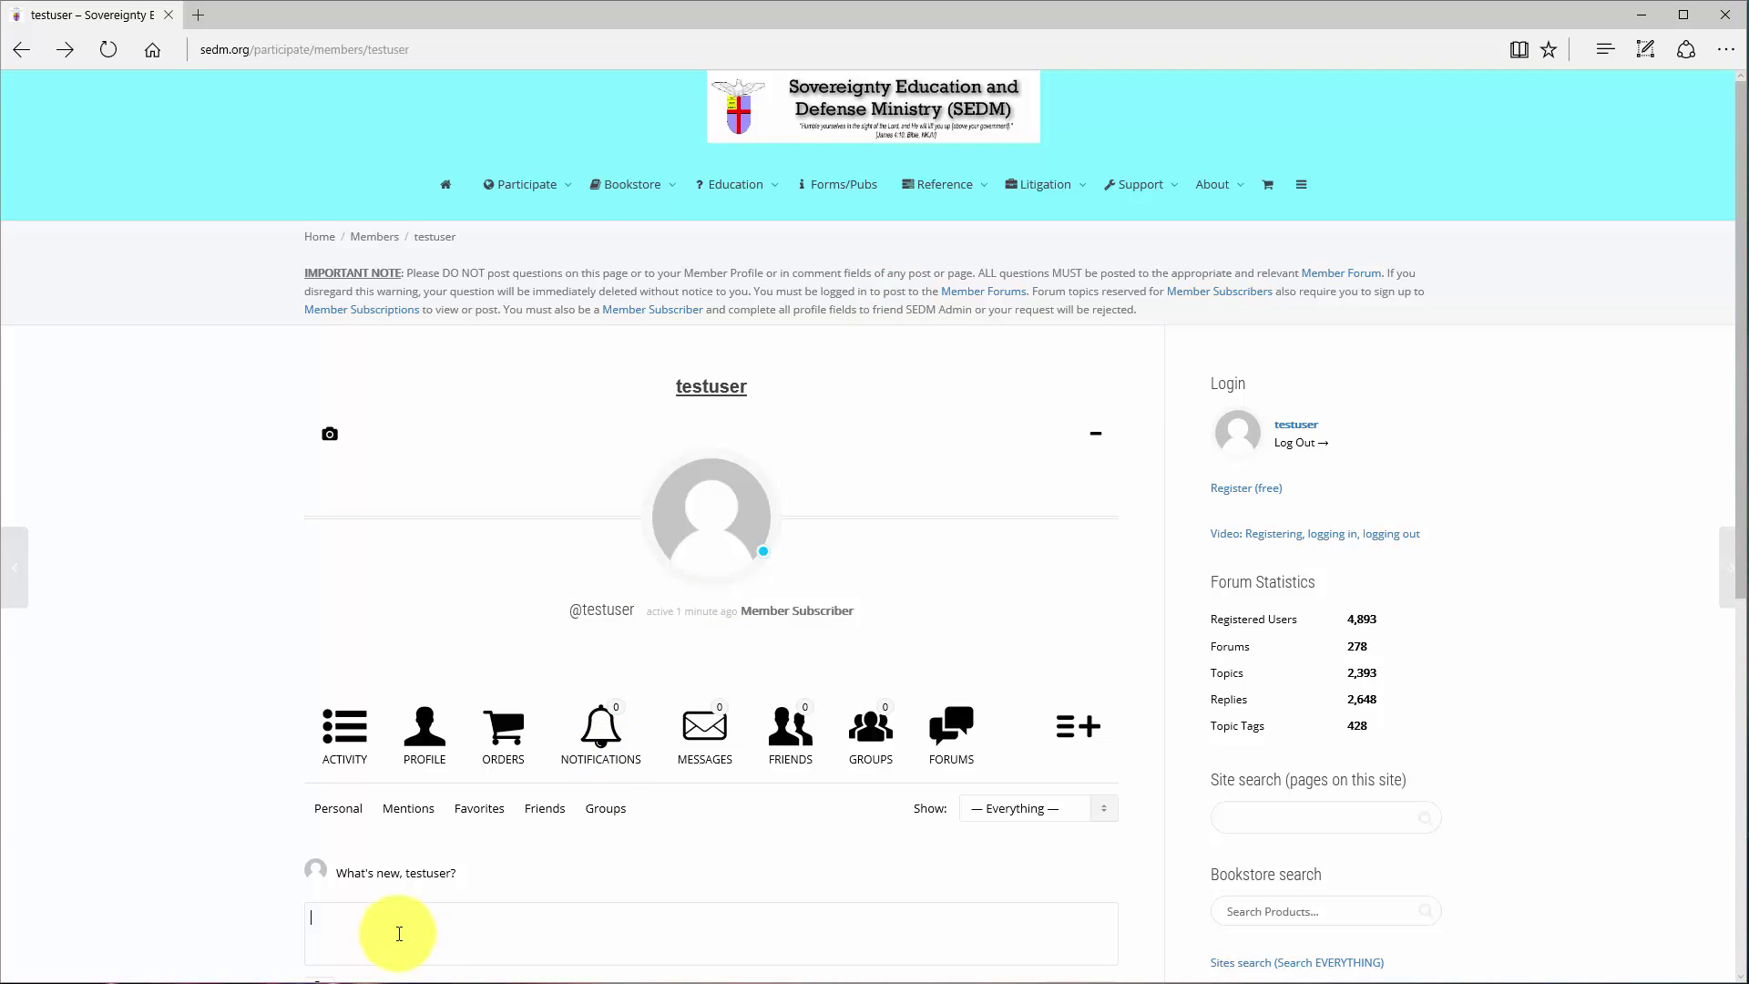
{"action": "scroll", "coordinate": [469, 911], "scroll_direction": "down", "scroll_amount": 2}
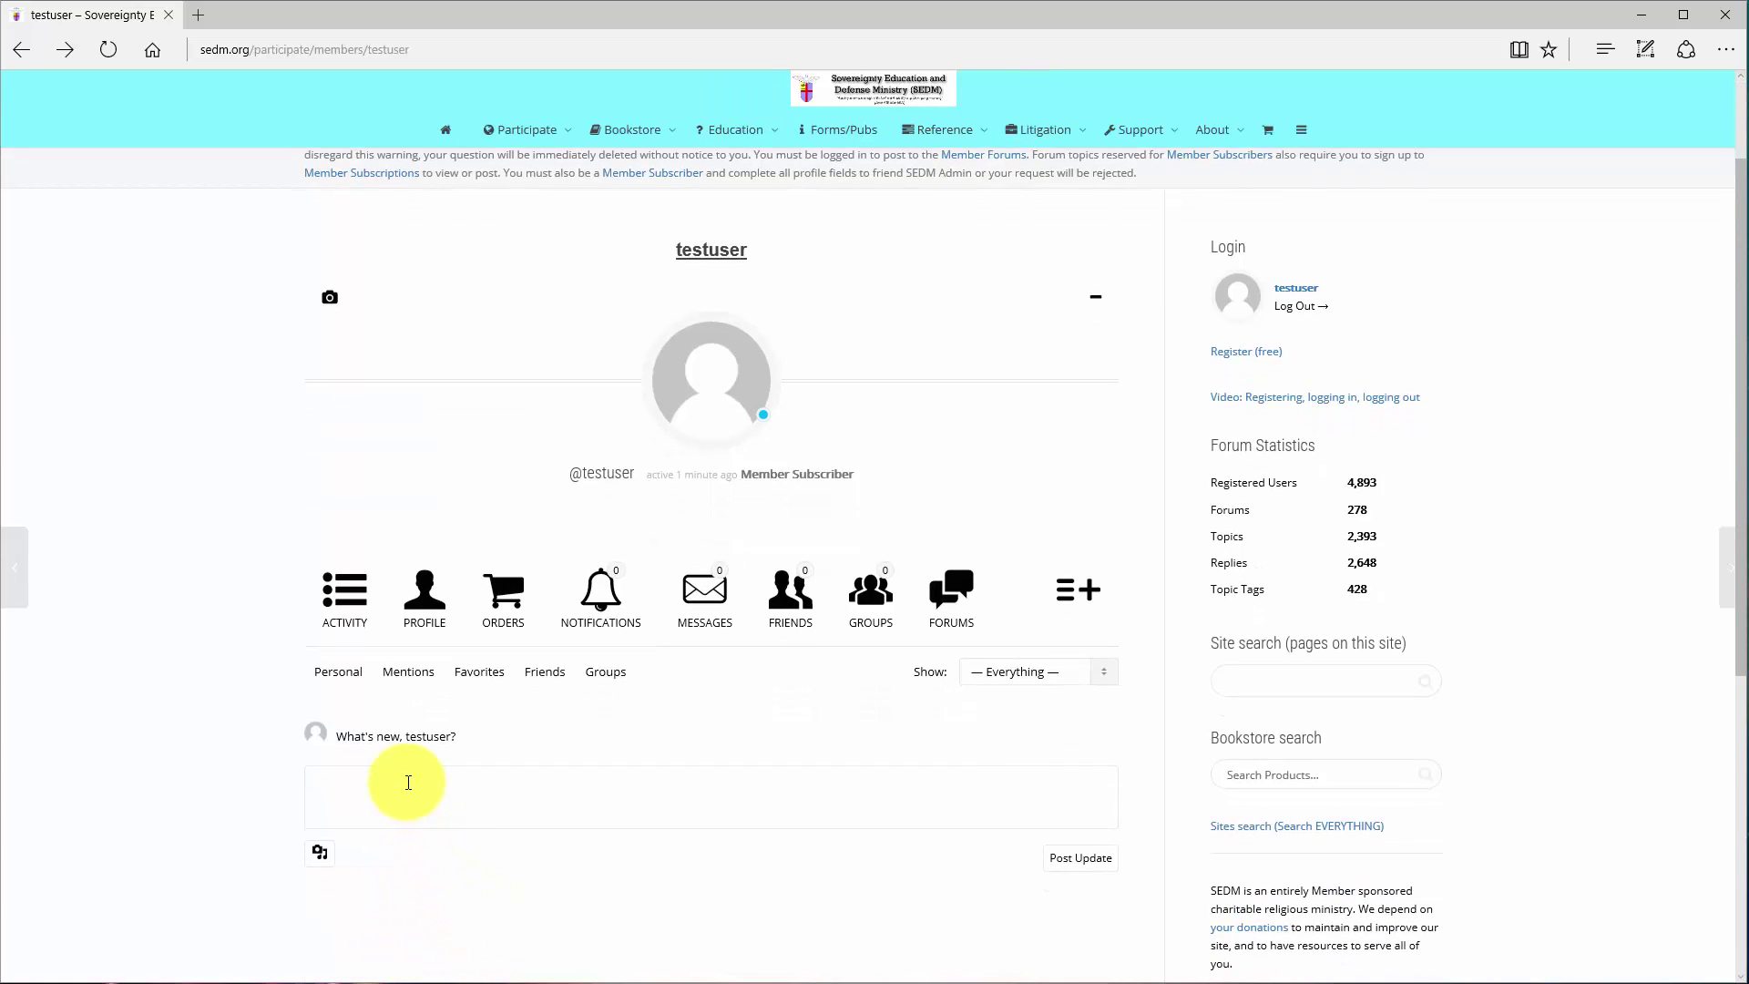
{"action": "left_click", "coordinate": [393, 809]}
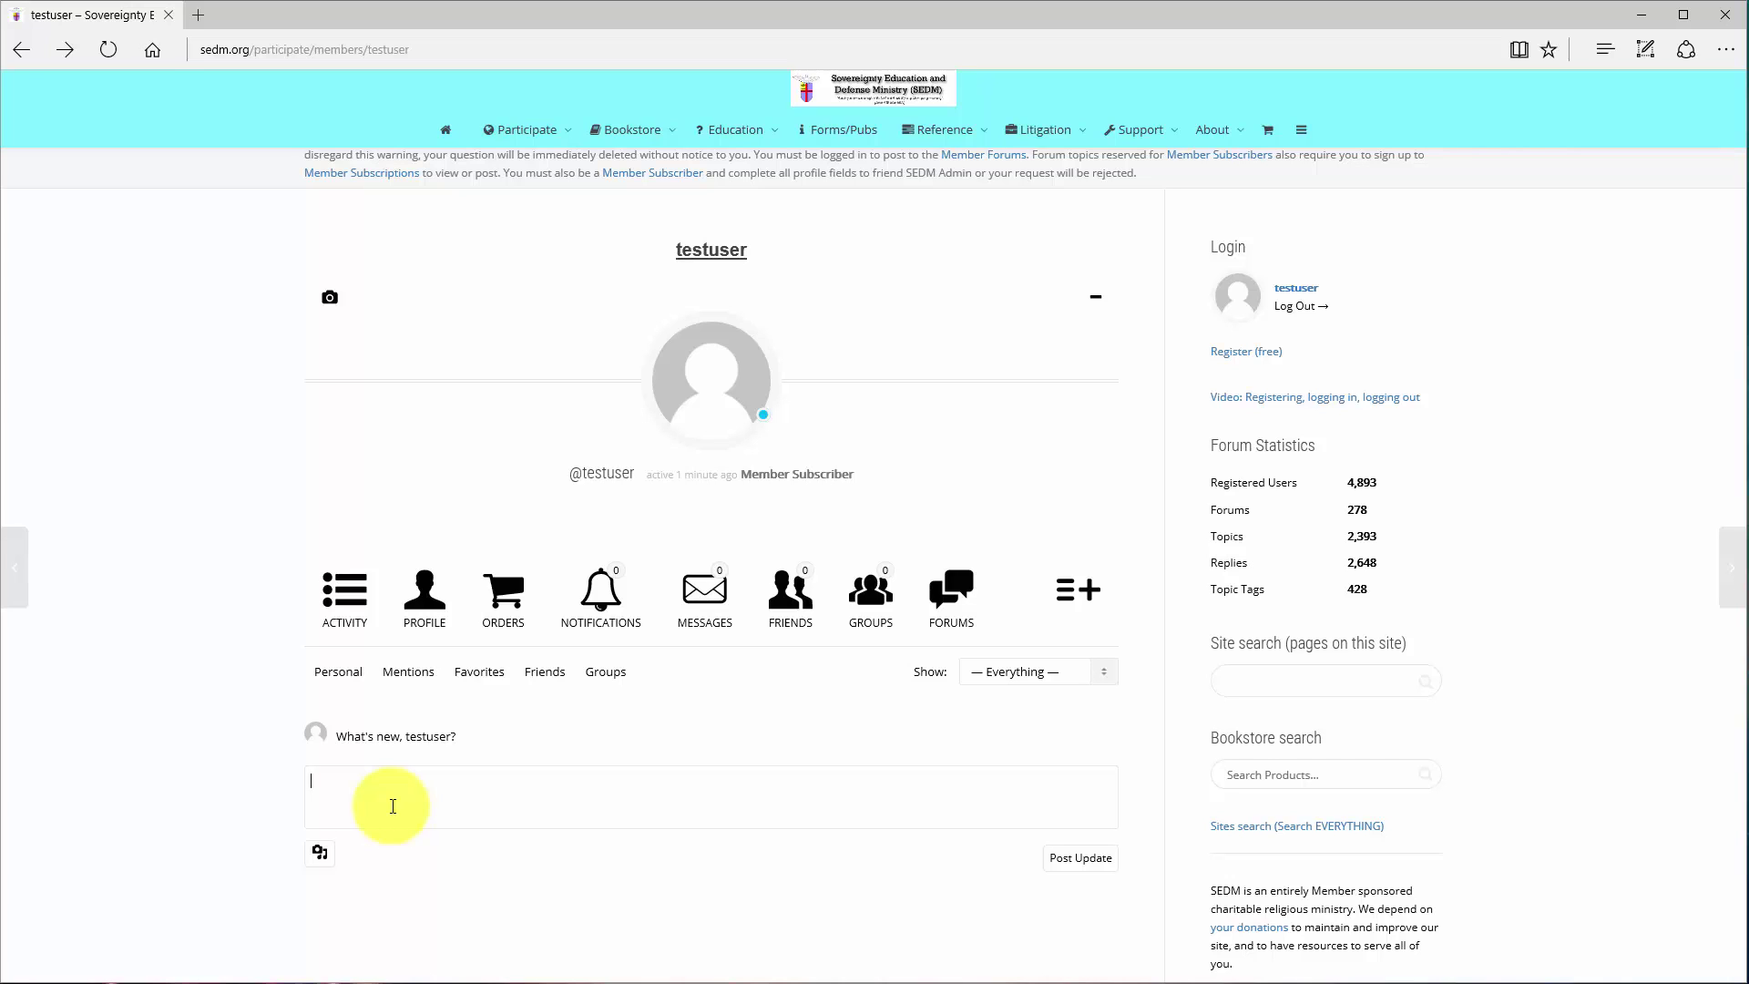
{"action": "scroll", "coordinate": [393, 807], "scroll_direction": "up", "scroll_amount": 2}
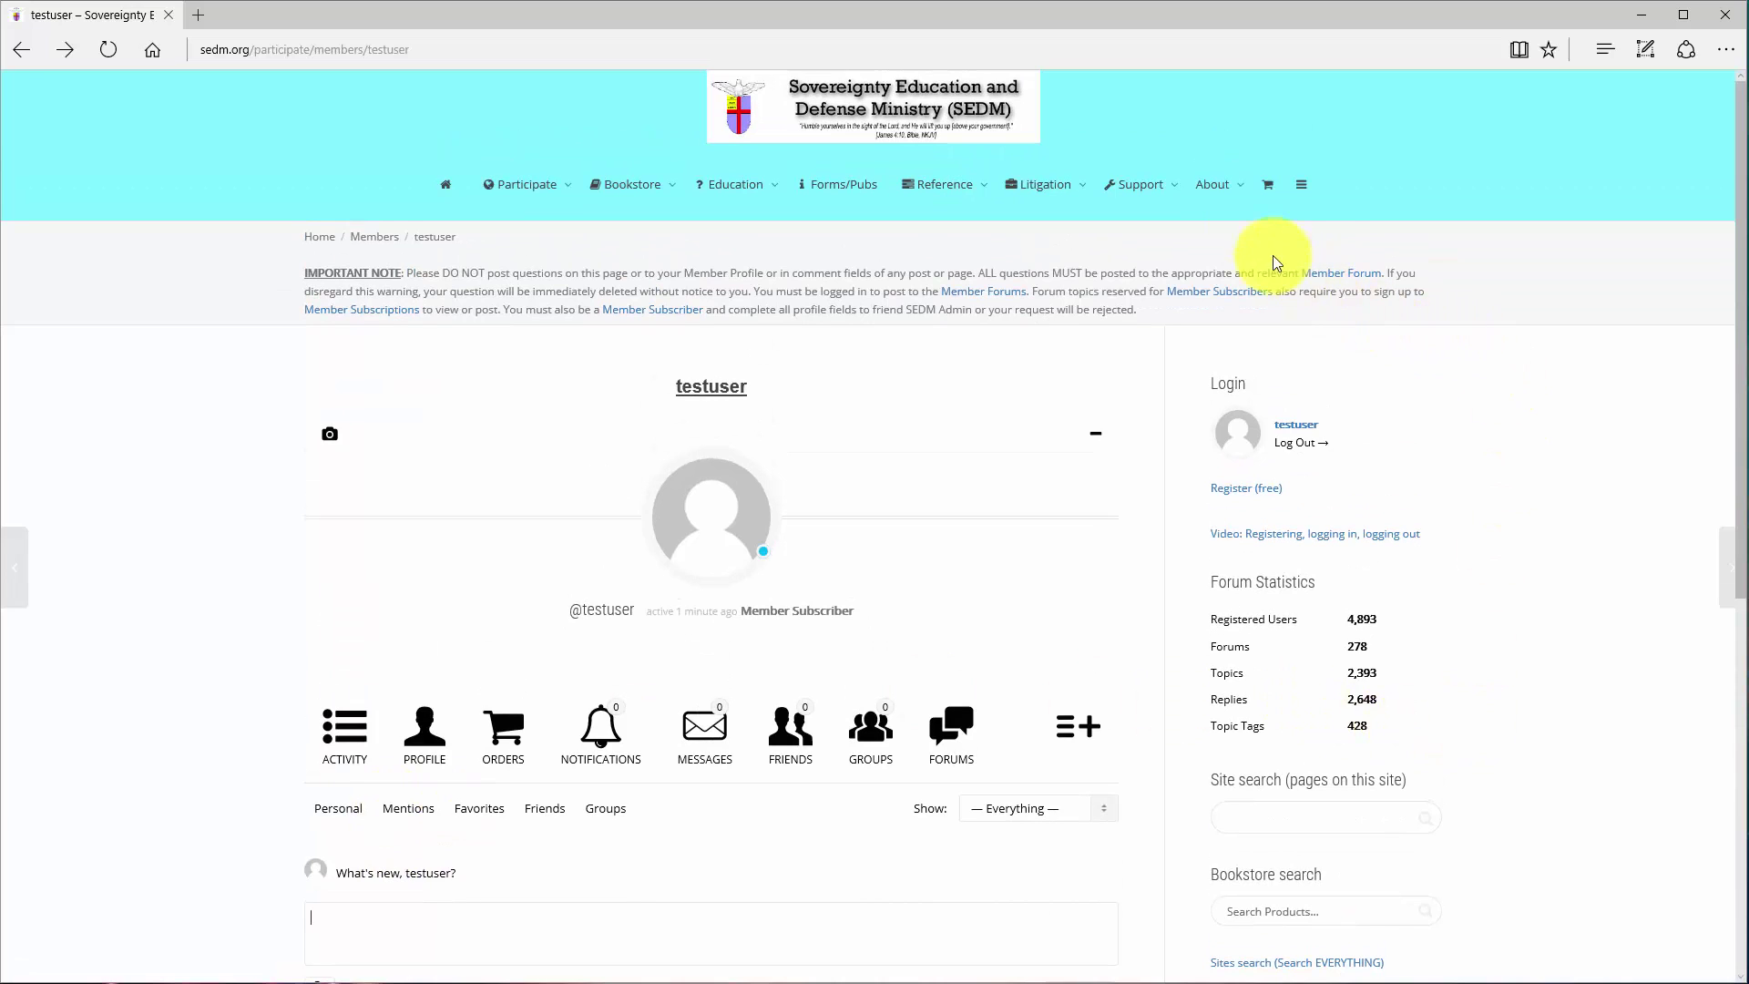
{"action": "mouse_move", "coordinate": [1221, 191]}
{"action": "mouse_move", "coordinate": [1265, 321]}
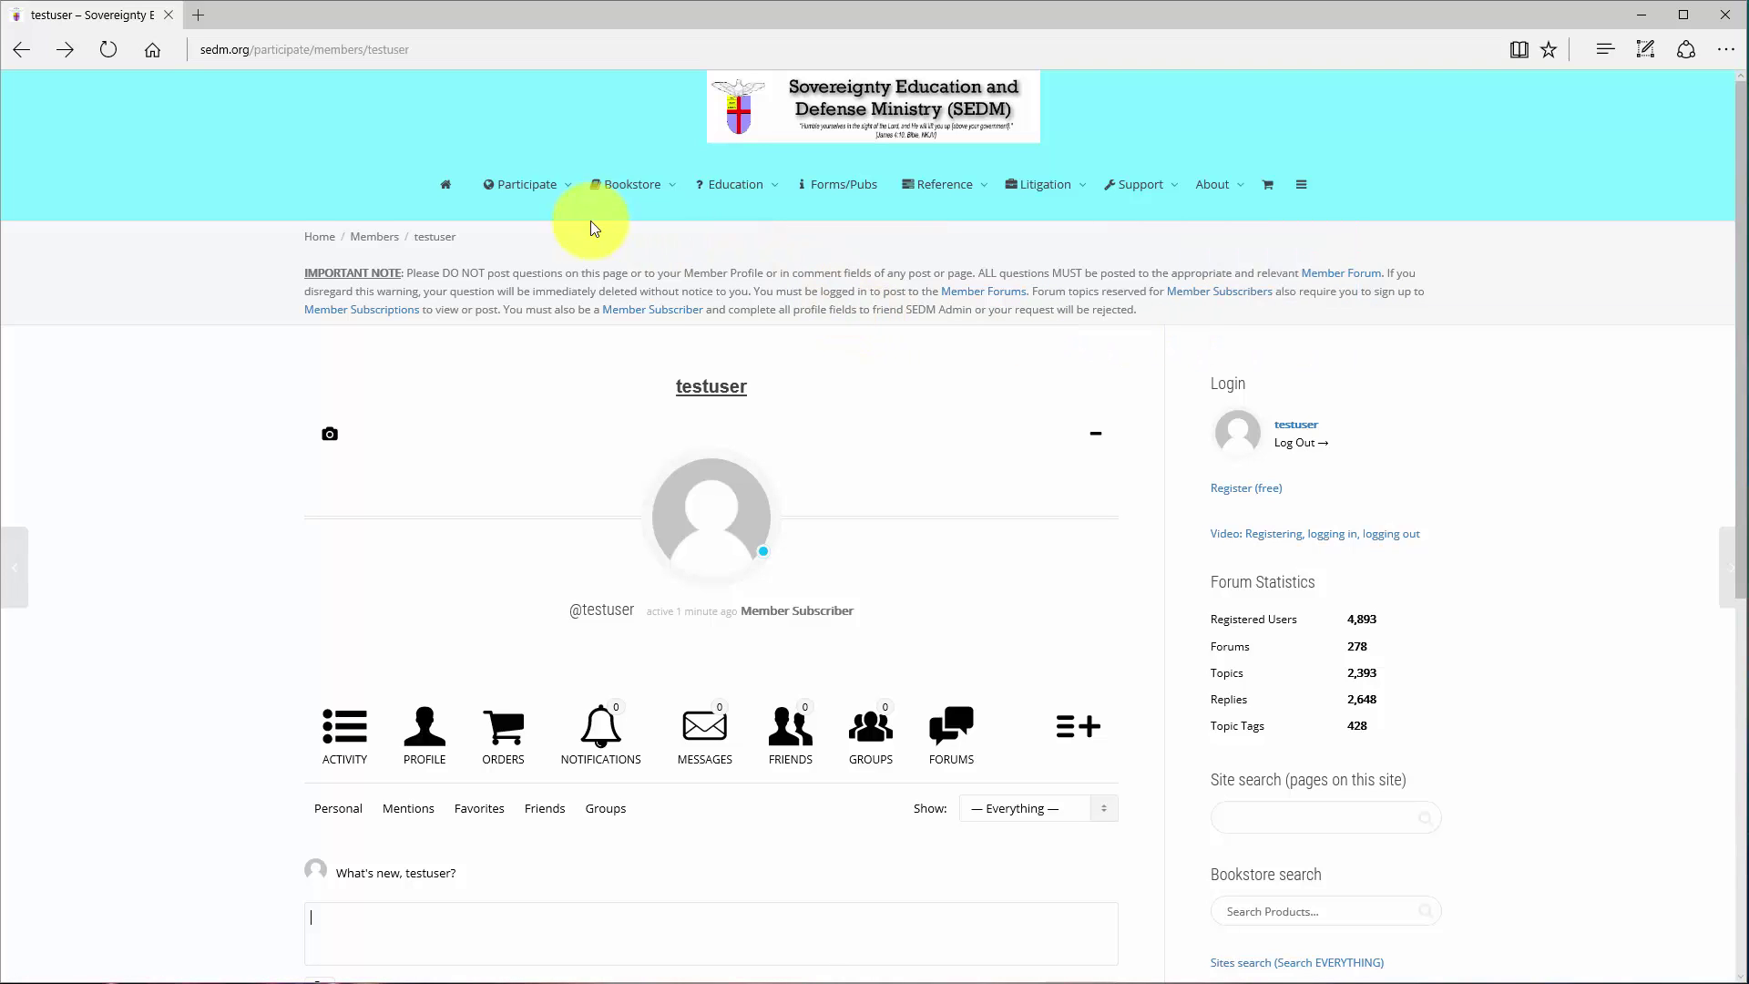
Open the Member Forums, look through the forum categories including Members Helping Members, and go to the site's home page.
{"action": "mouse_move", "coordinate": [516, 193]}
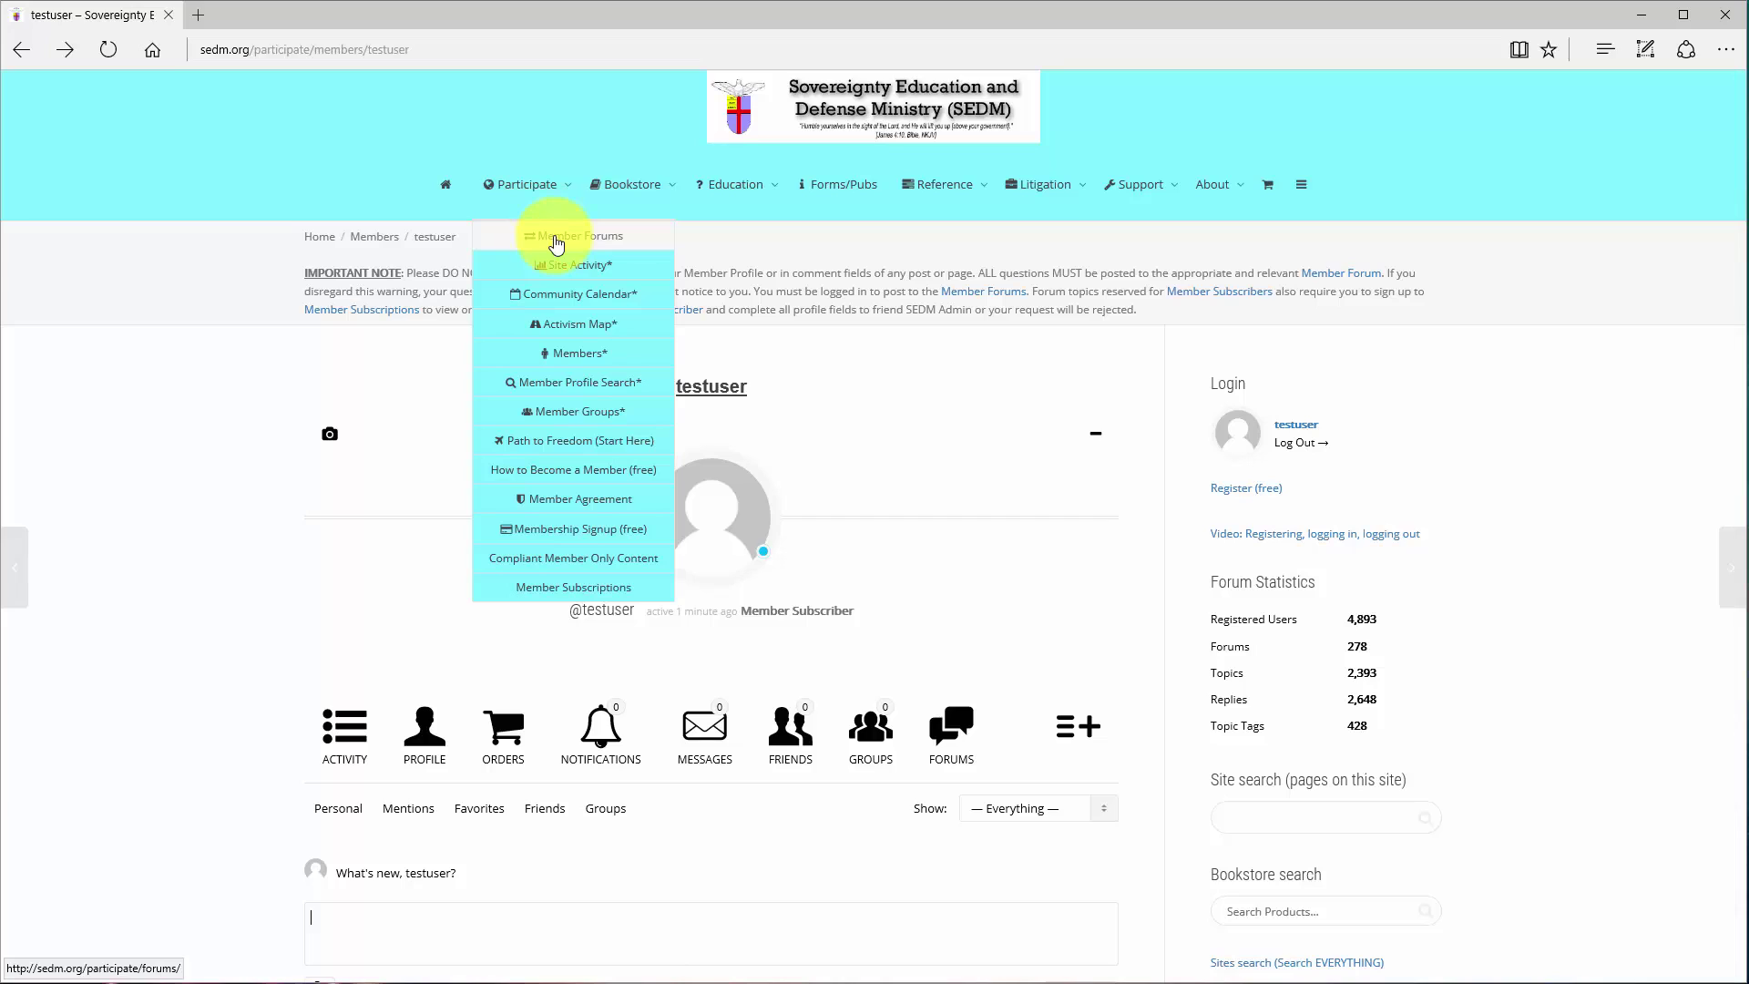
{"action": "left_click", "coordinate": [556, 242]}
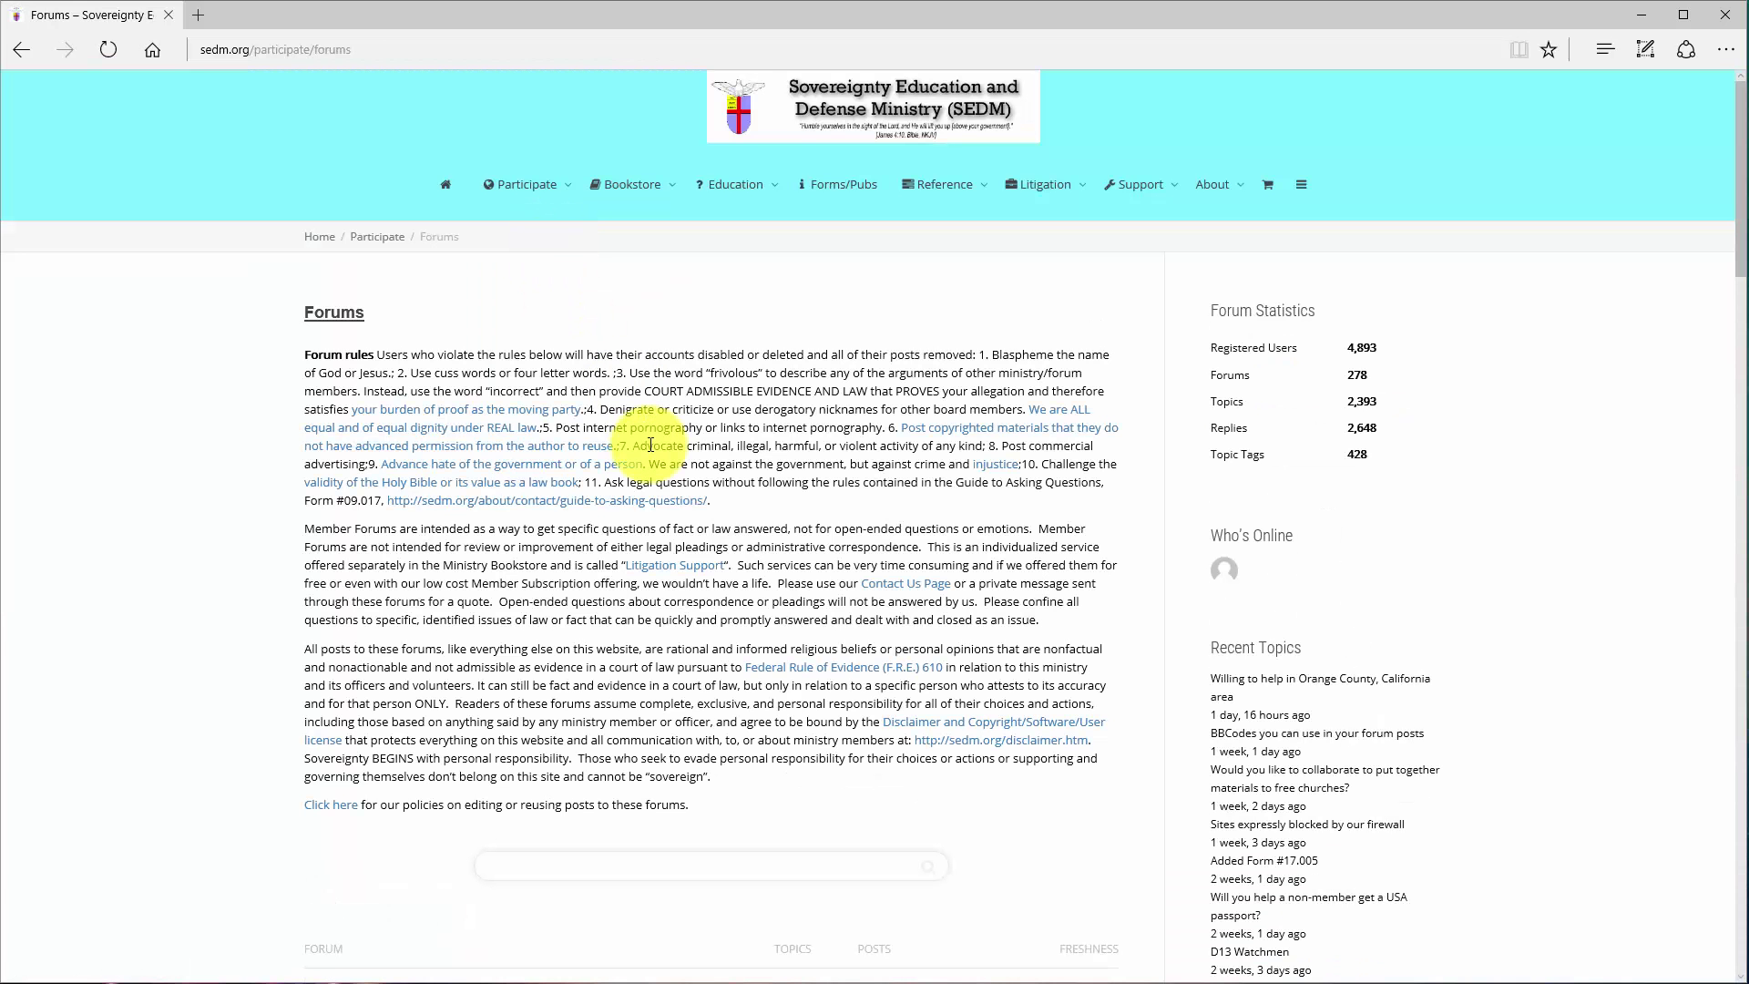
{"action": "scroll", "coordinate": [650, 445], "scroll_direction": "down", "scroll_amount": 12}
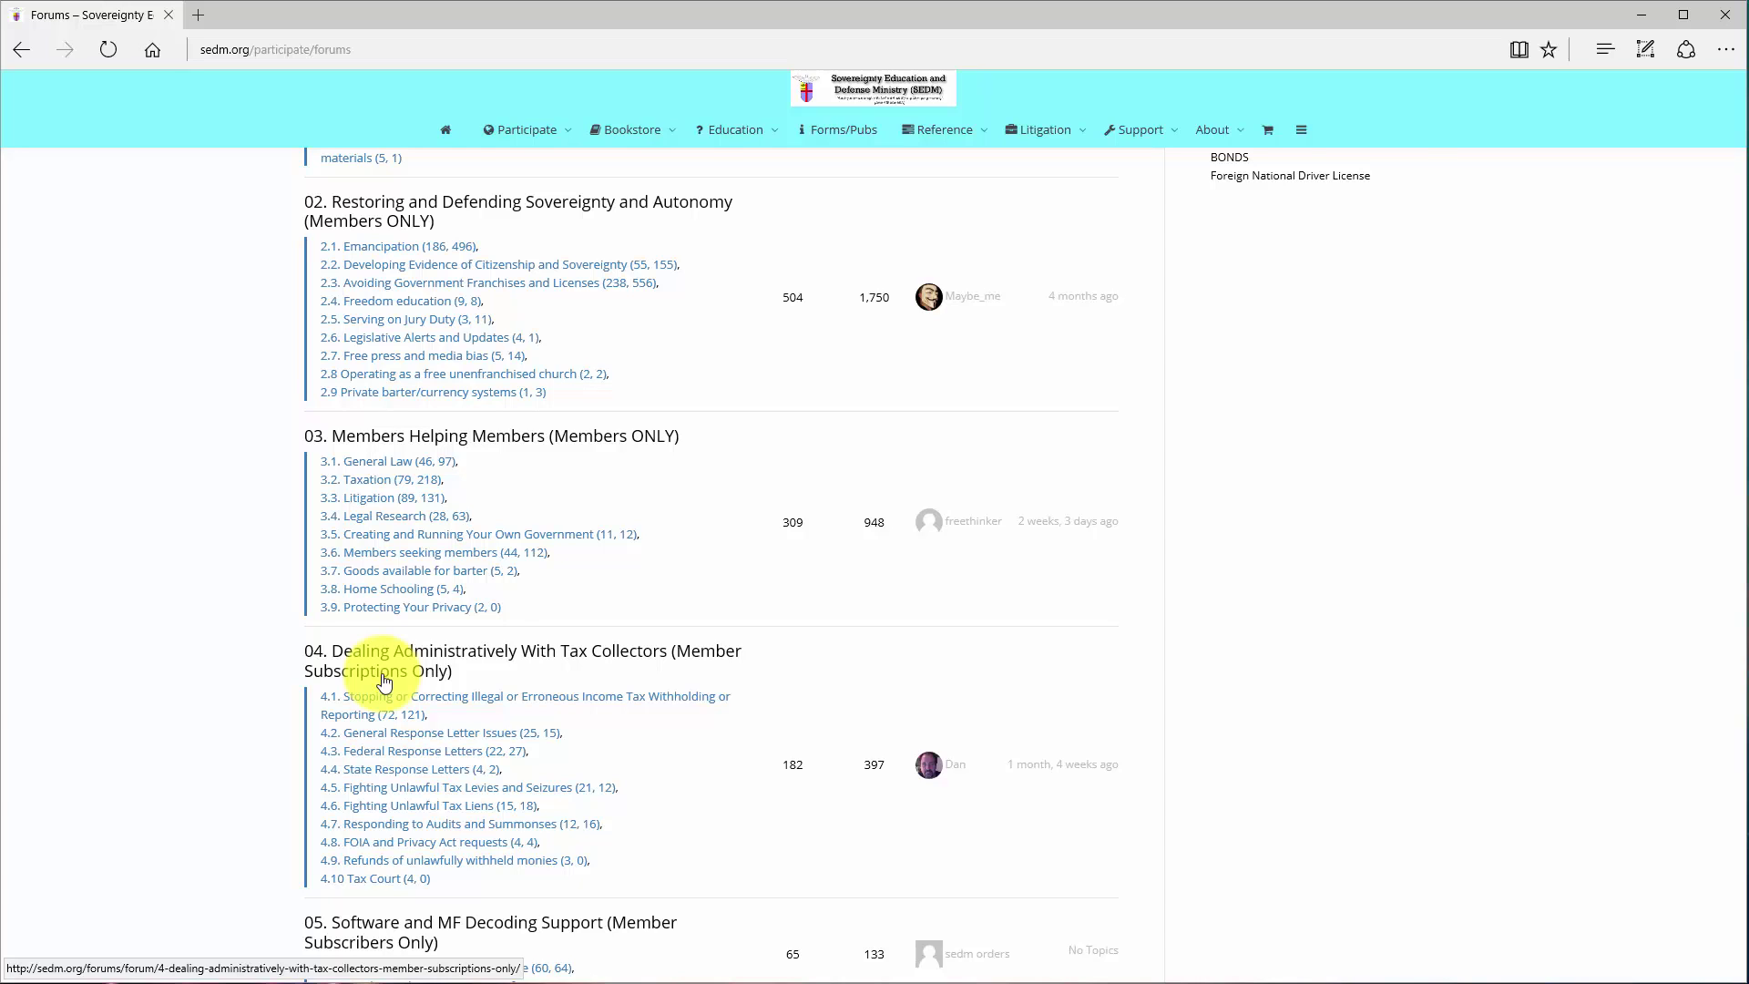
{"action": "scroll", "coordinate": [384, 681], "scroll_direction": "up", "scroll_amount": 3}
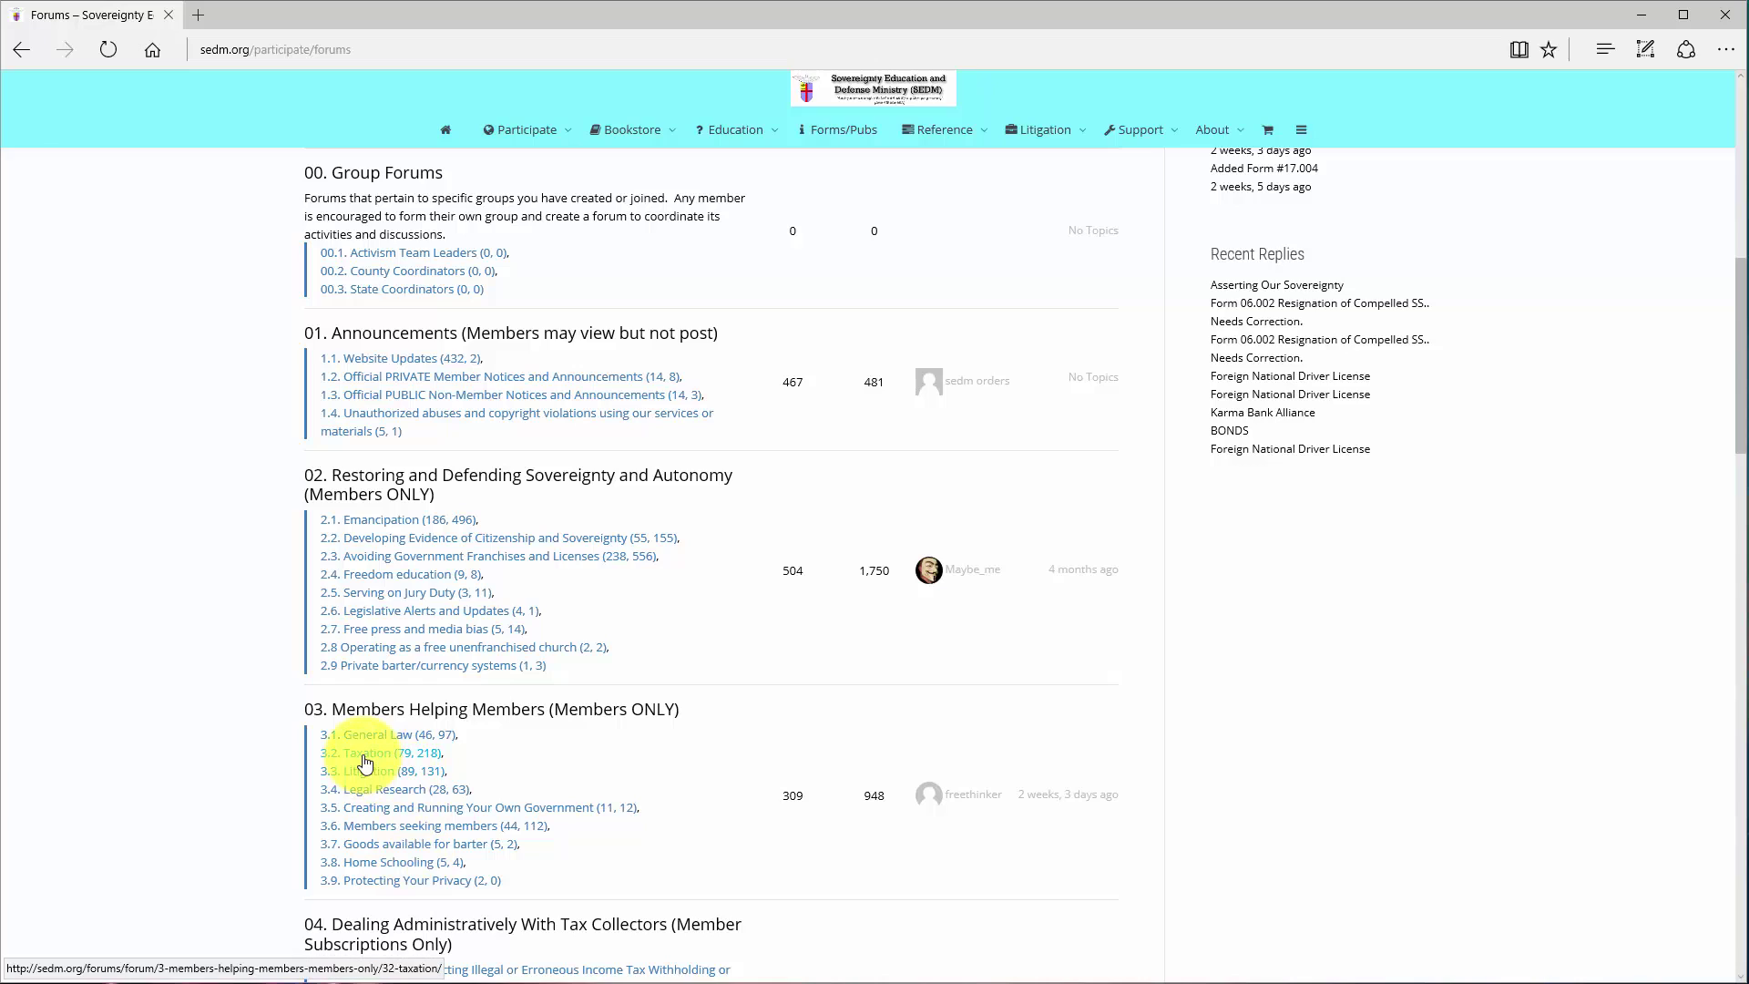
{"action": "left_click", "coordinate": [395, 760]}
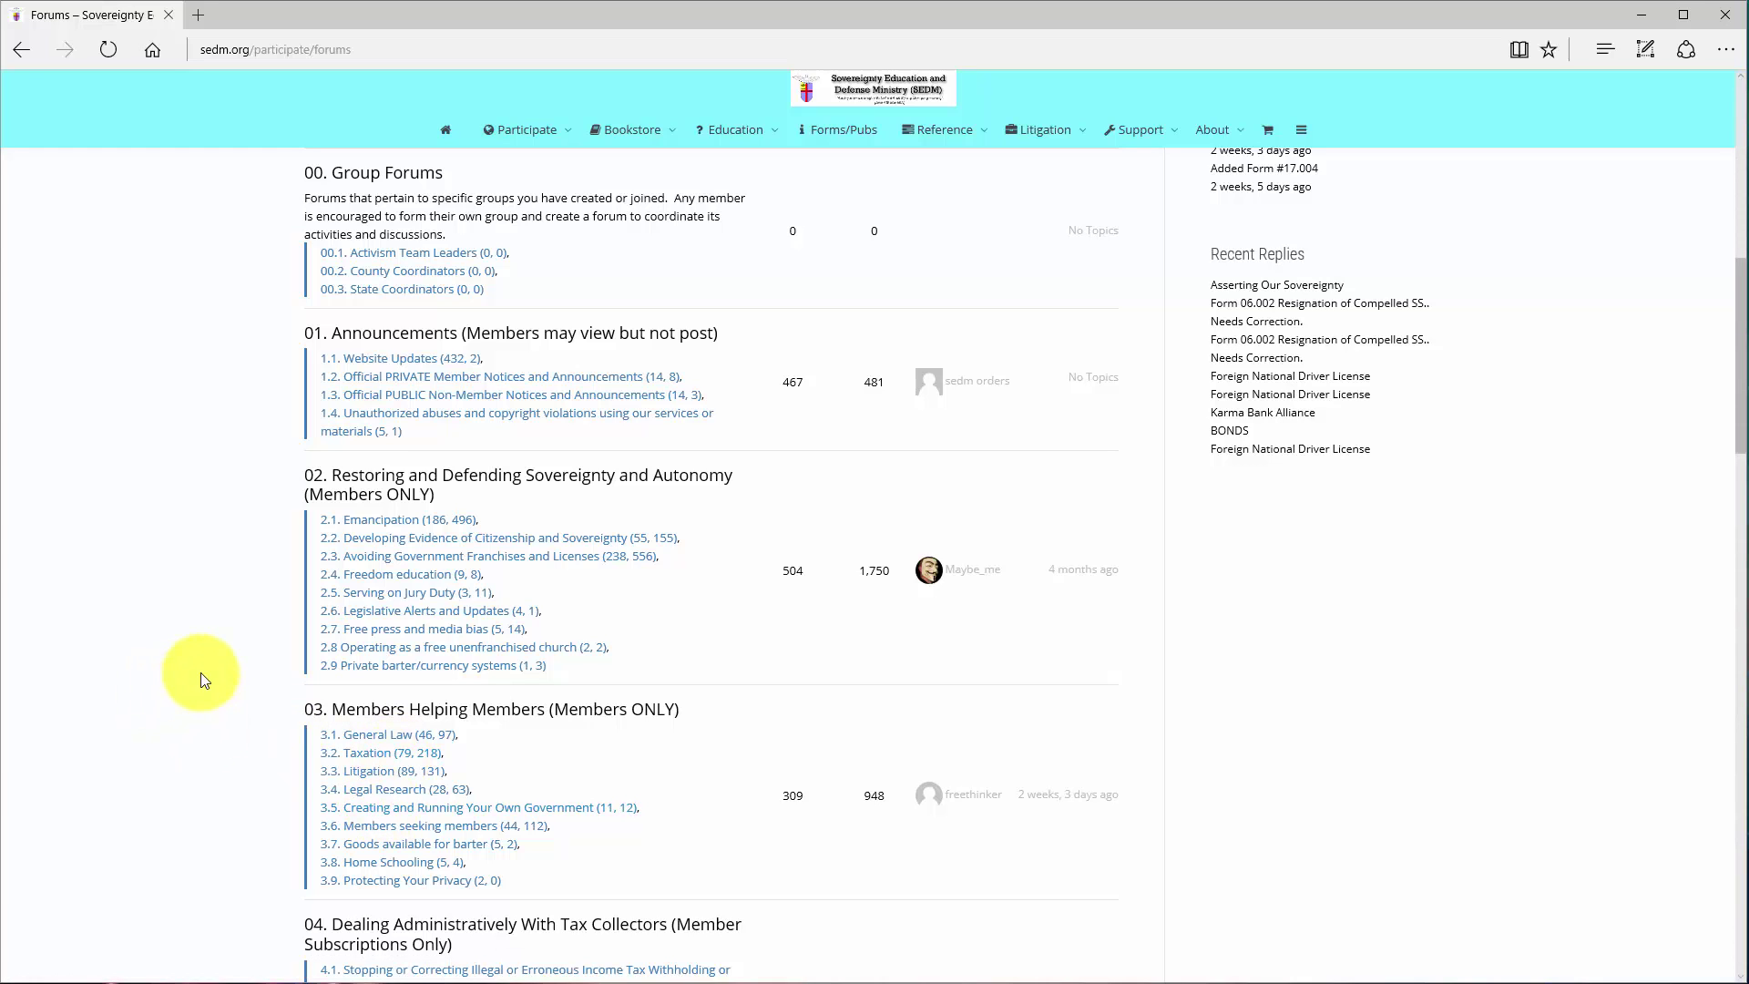
{"action": "scroll", "coordinate": [200, 672], "scroll_direction": "up", "scroll_amount": 10}
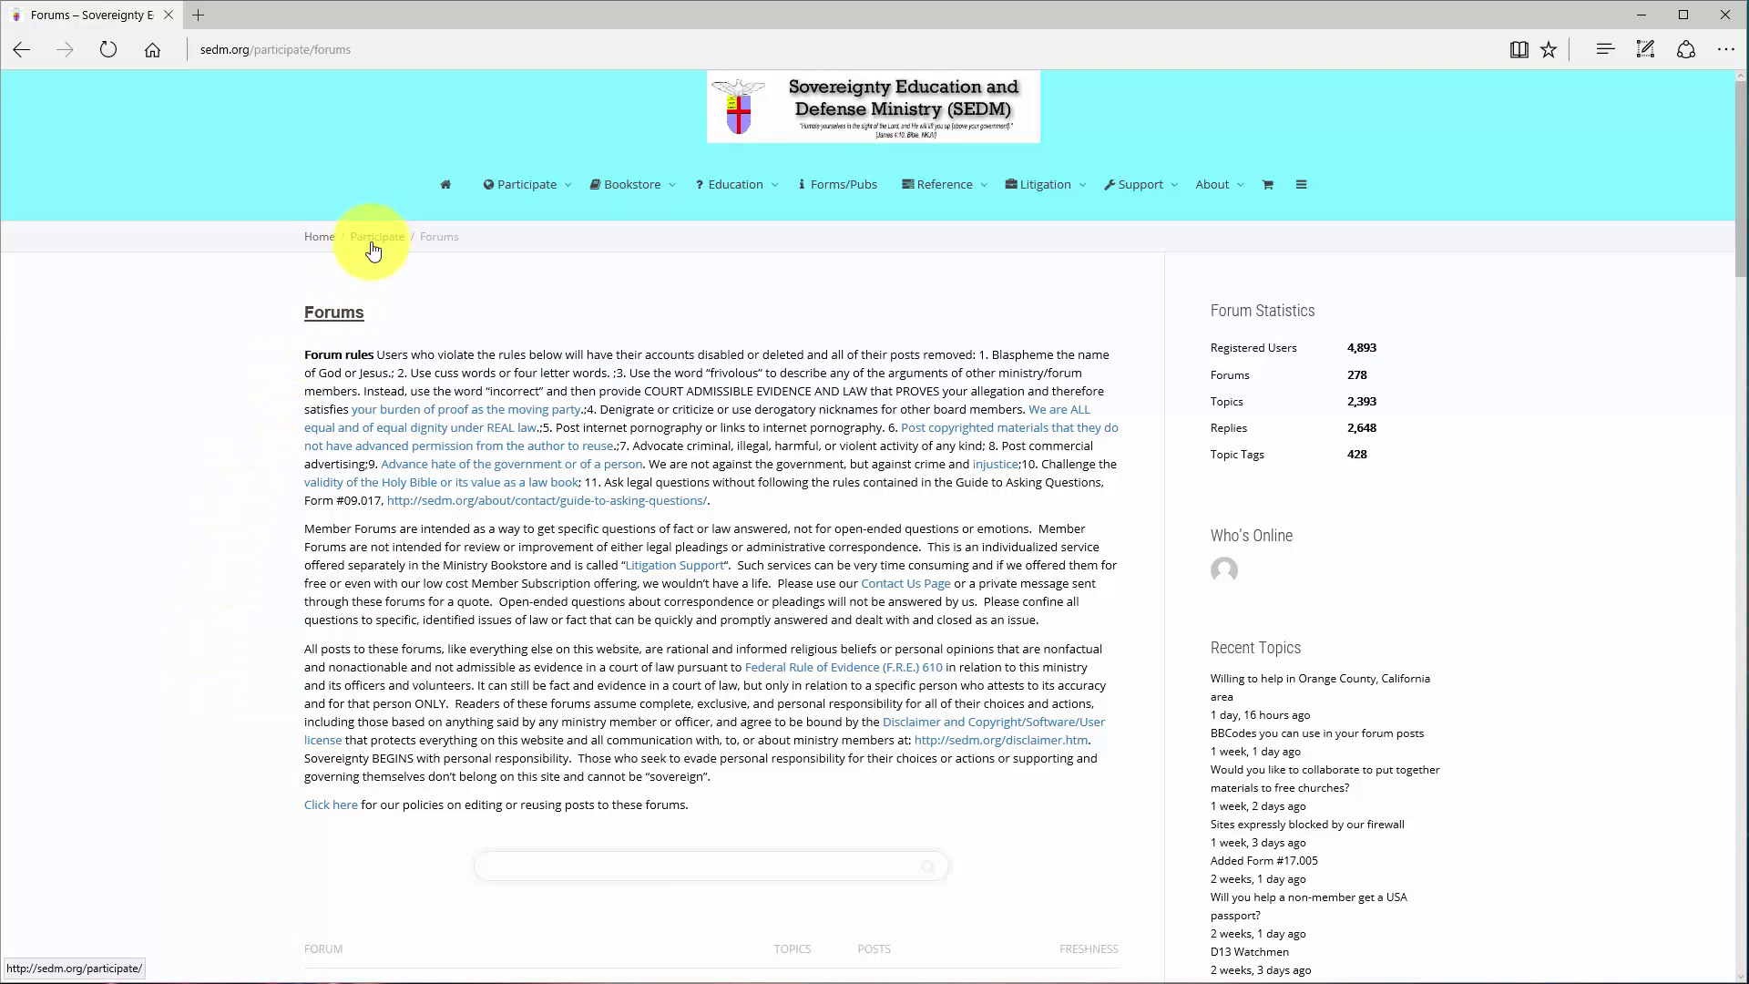
{"action": "left_click", "coordinate": [445, 181]}
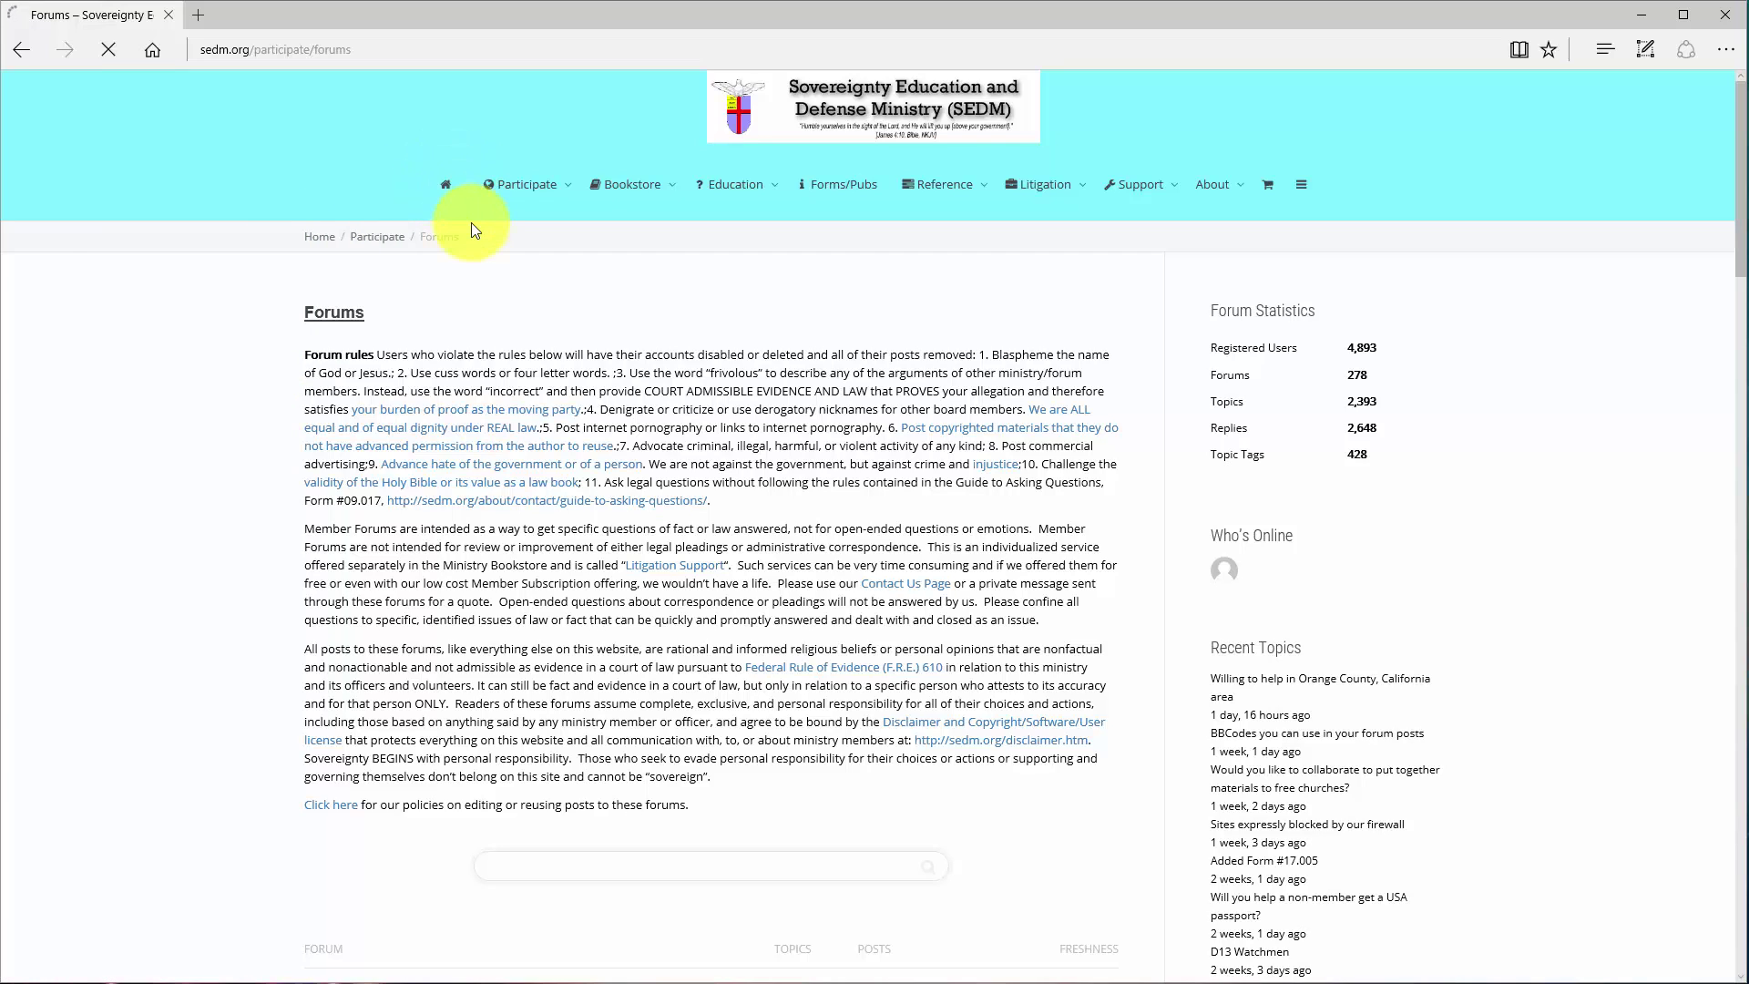